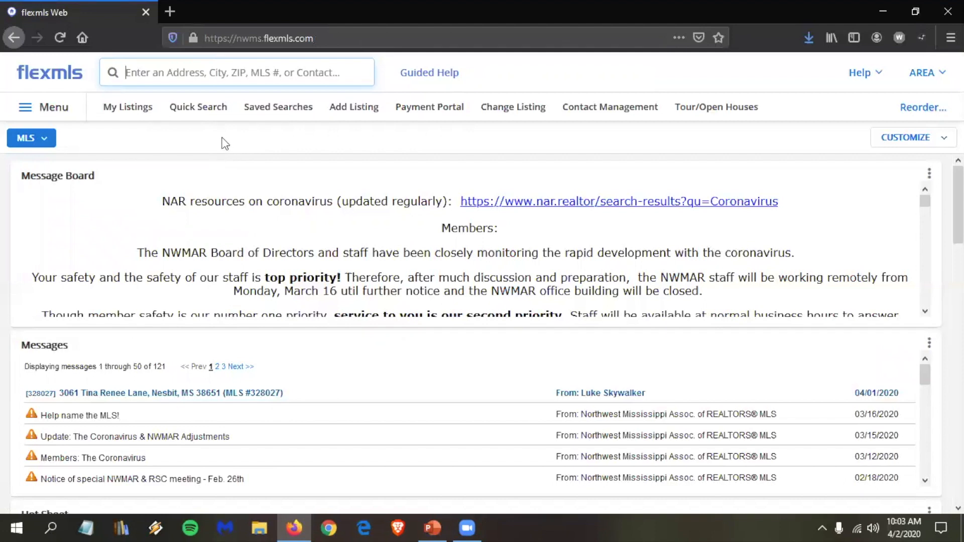
Step: Open Quick Search in a new browser tab, look at it, then close that tab
right_click(195, 114)
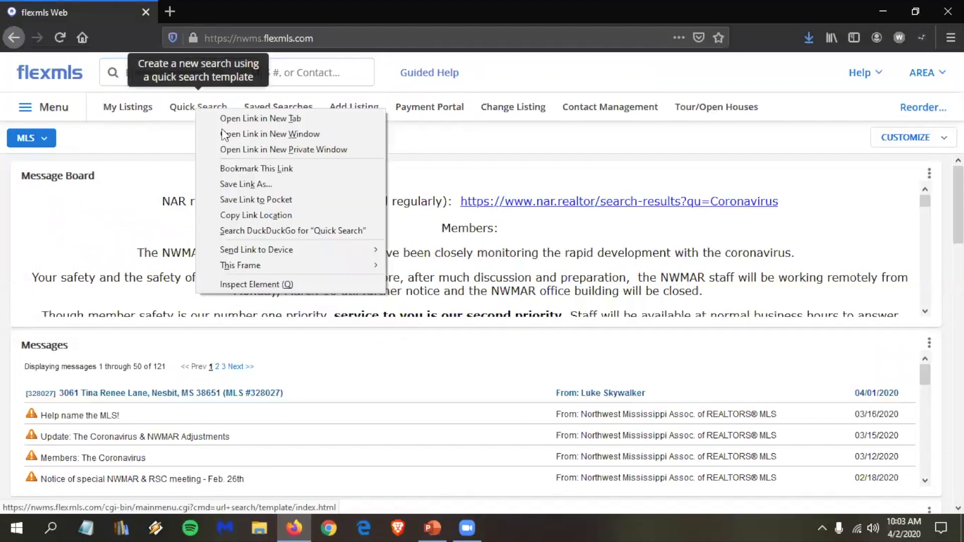
left_click(244, 124)
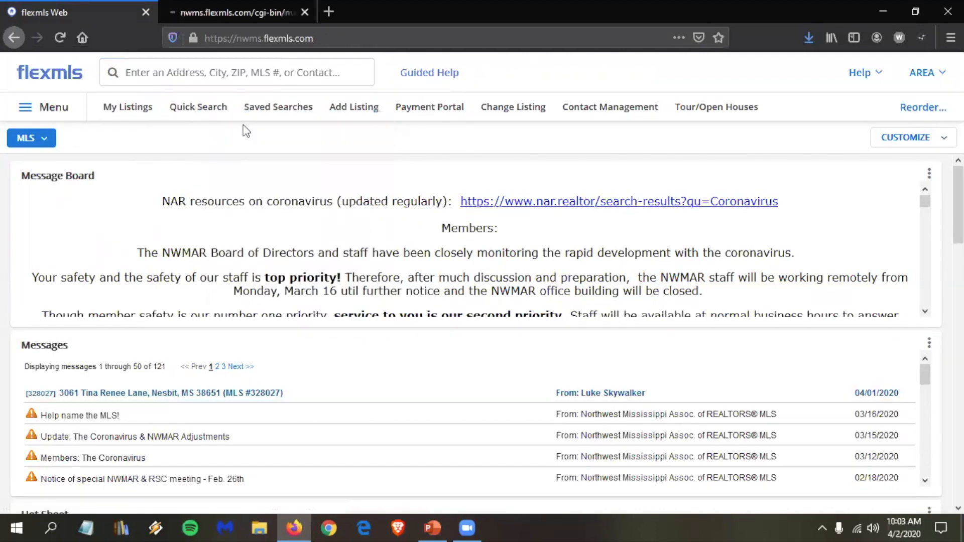
left_click(218, 6)
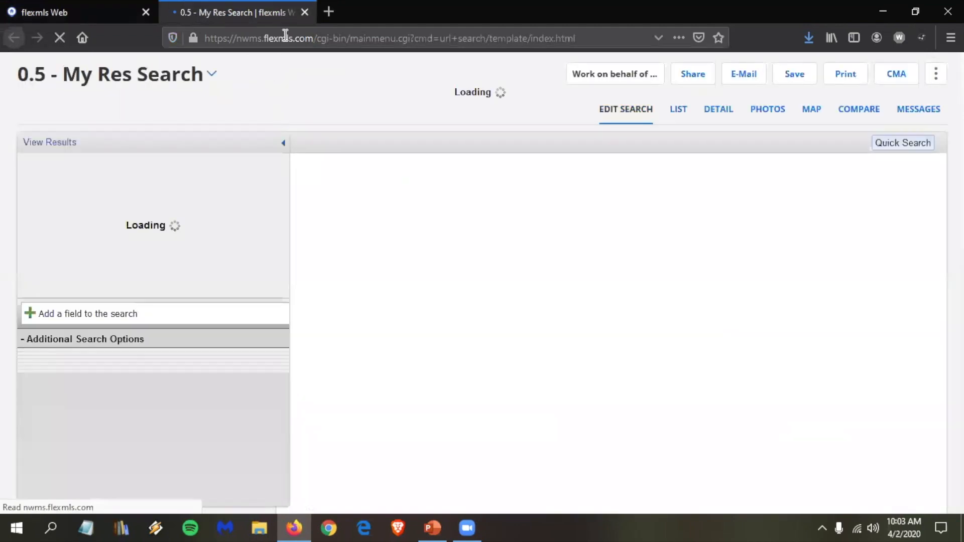
left_click(305, 13)
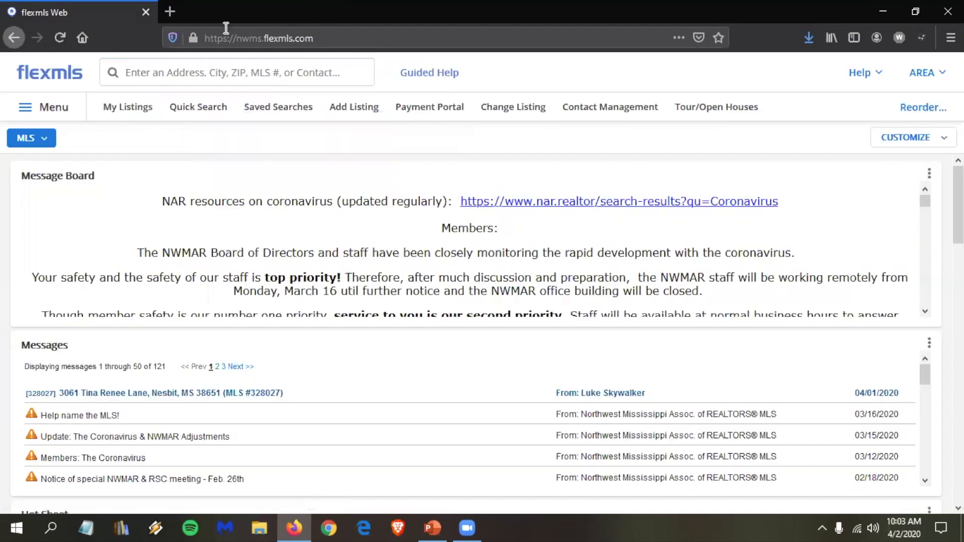
Step: Search the site for 'hot', dismiss the suggestions, and load Quick Search in this tab
left_click(207, 65)
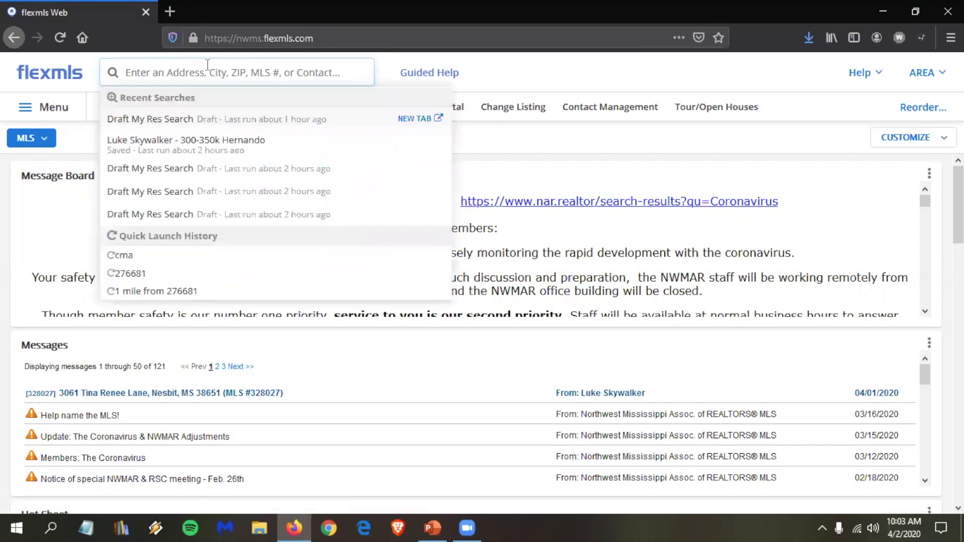
type("hot")
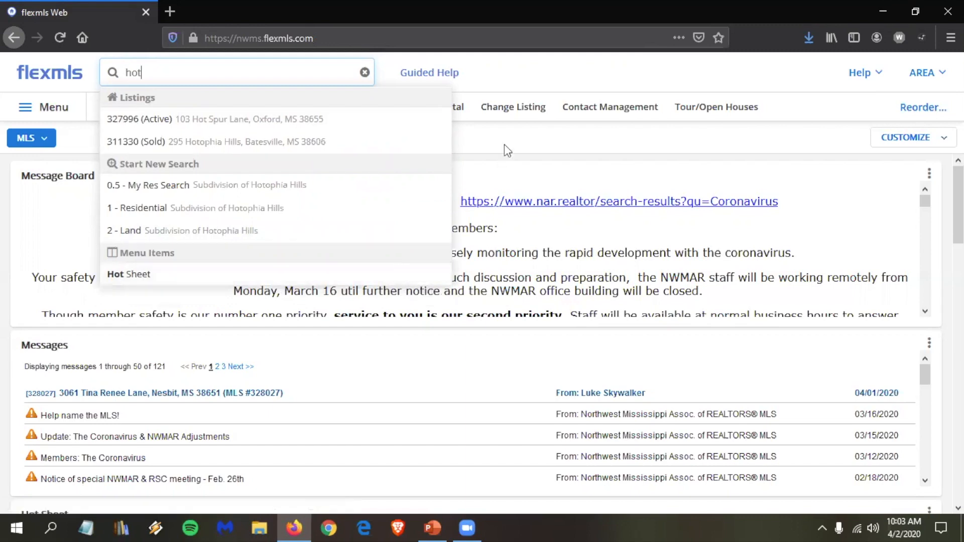
left_click(557, 156)
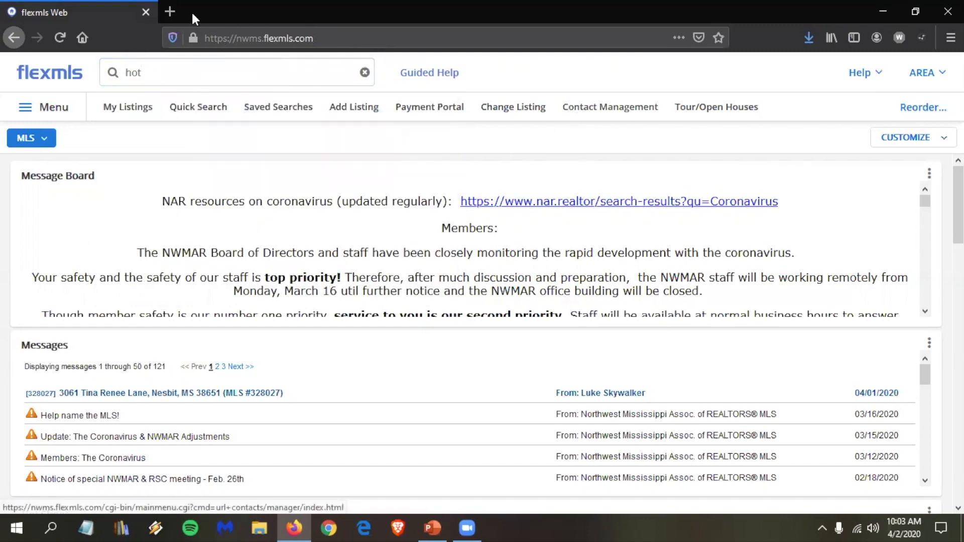
left_click(197, 106)
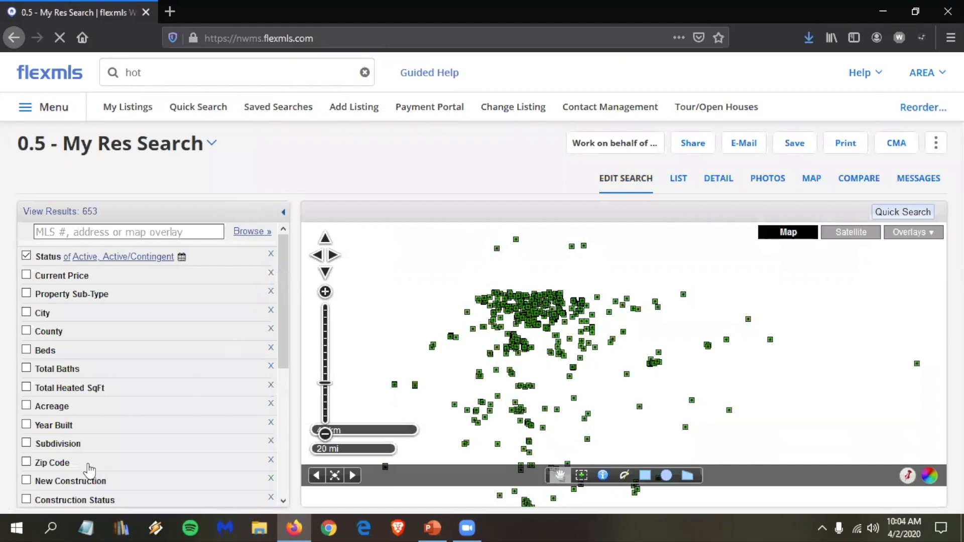
Step: Filter the search to the Cherry Tree Park and Cherry Tree Park South subdivisions
scroll(88, 469, "down", 5)
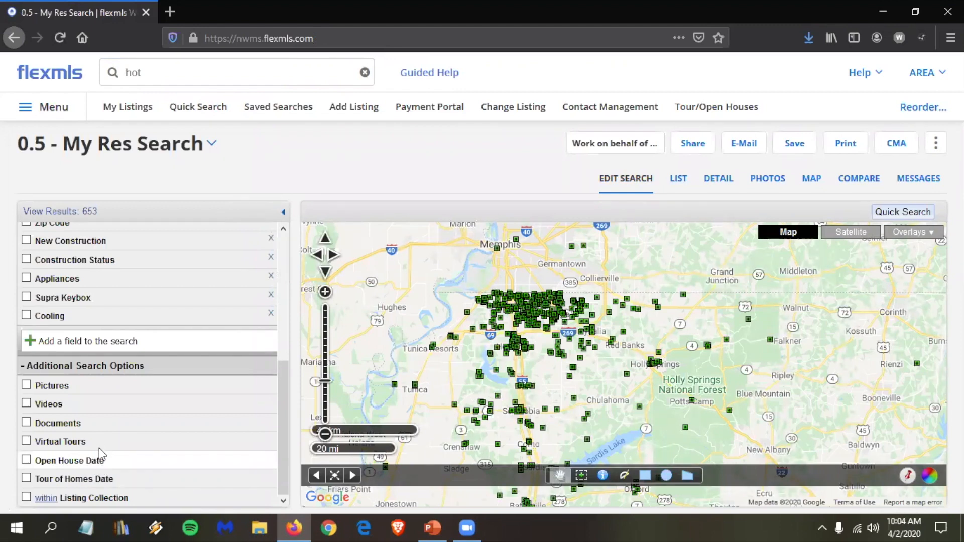
scroll(100, 451, "up", 2)
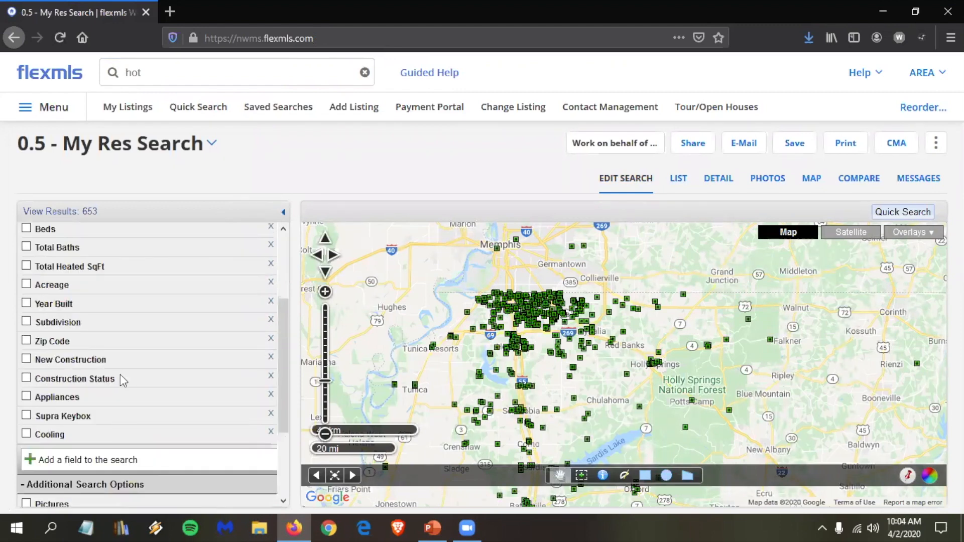
left_click(81, 324)
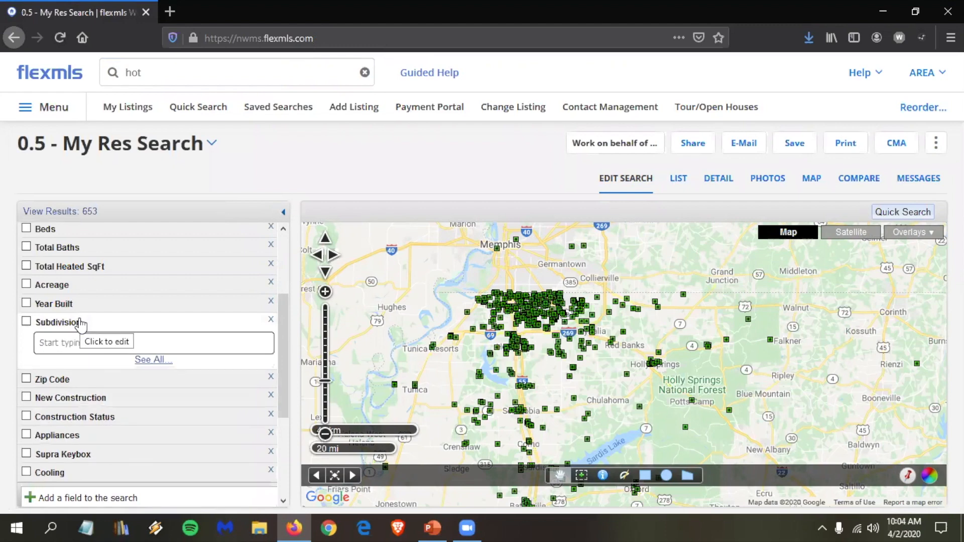
type("cherr")
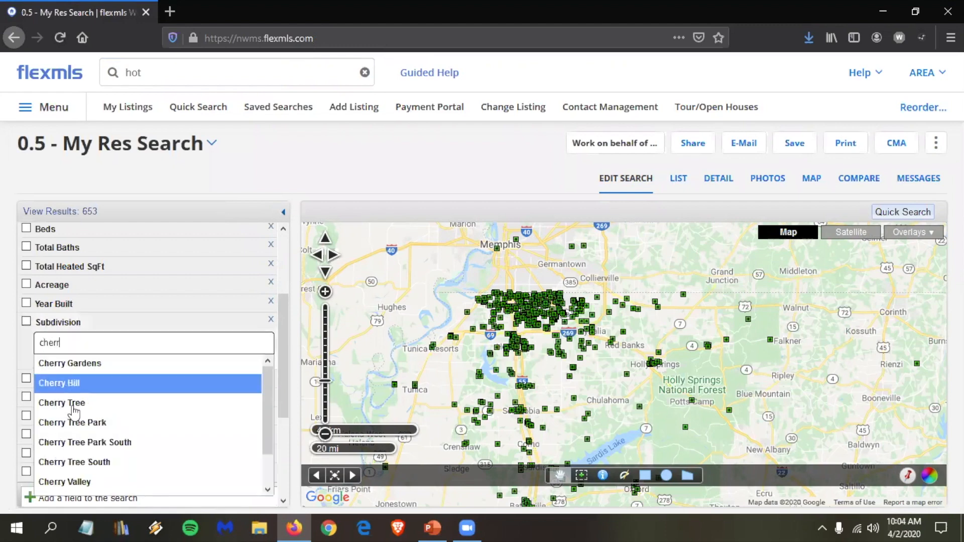
left_click(84, 423)
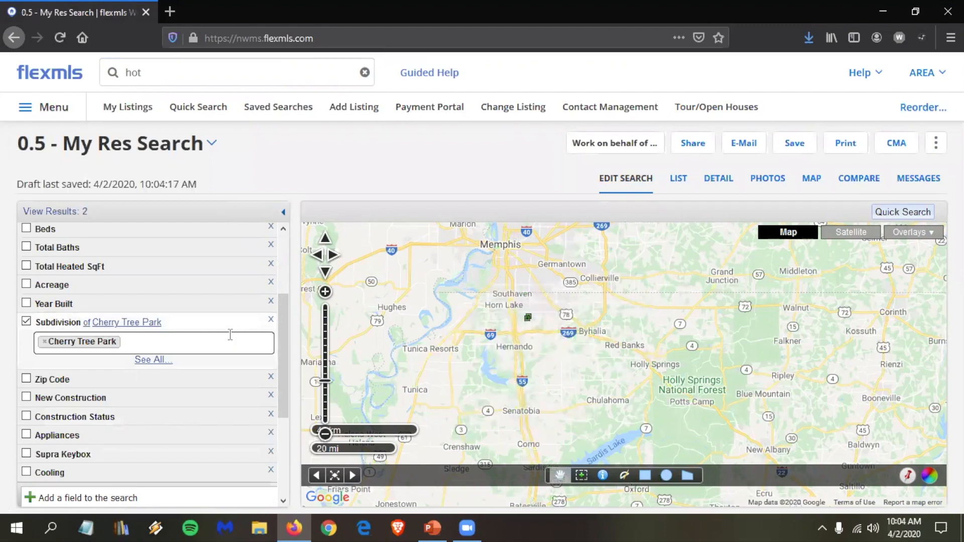
left_click(230, 334)
type("cherr")
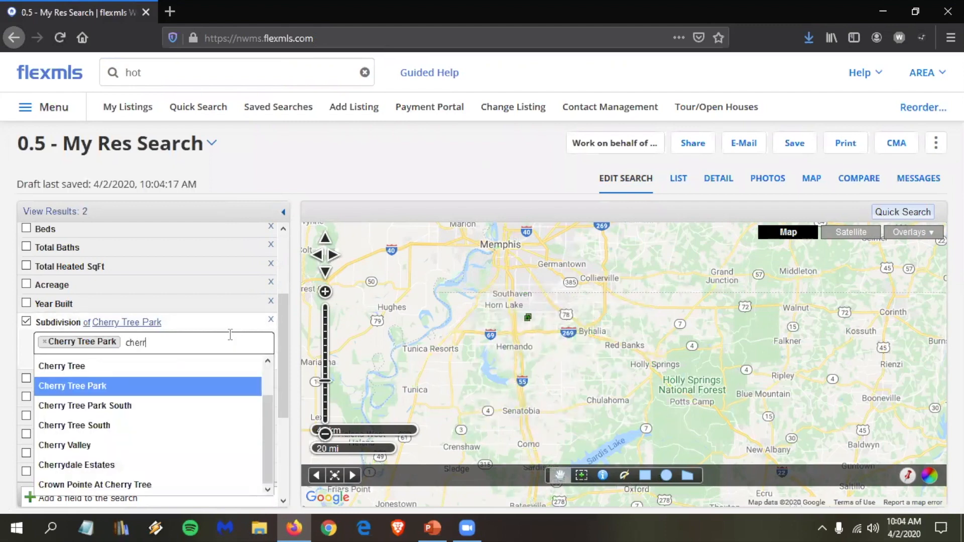
left_click(160, 415)
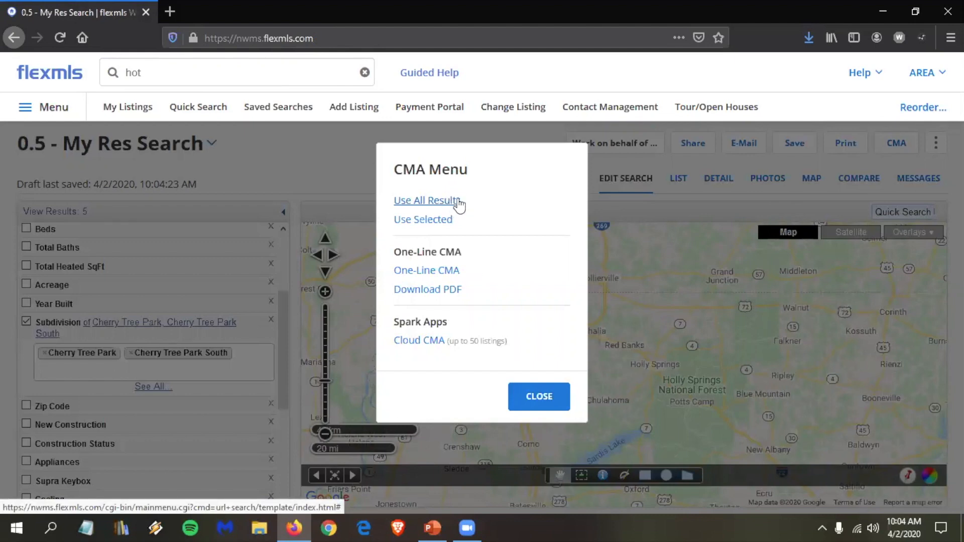
Step: Use all 5 results for a Quick CMA and advance to the Finish step
left_click(426, 201)
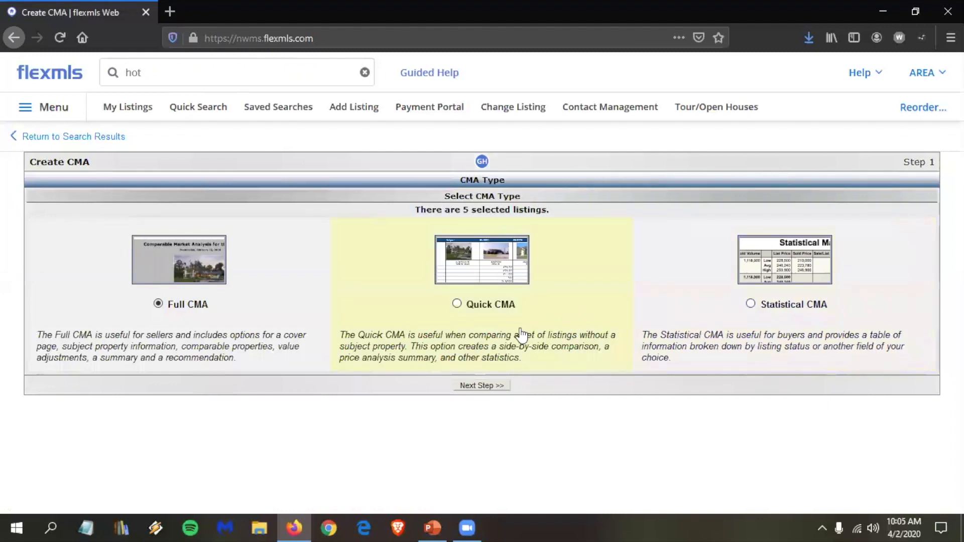
left_click(511, 307)
left_click(489, 393)
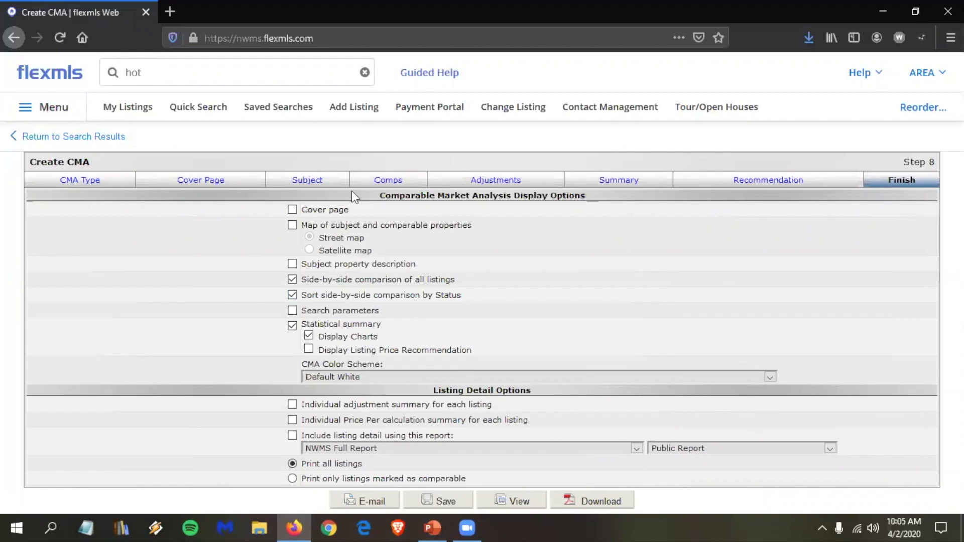
Step: Include a cover page and leave out status sorting and the statistical summary
left_click(332, 214)
left_click(302, 297)
left_click(292, 325)
Step: Keep NWMS Full Report as a public detail report and preview the CMA
left_click(492, 445)
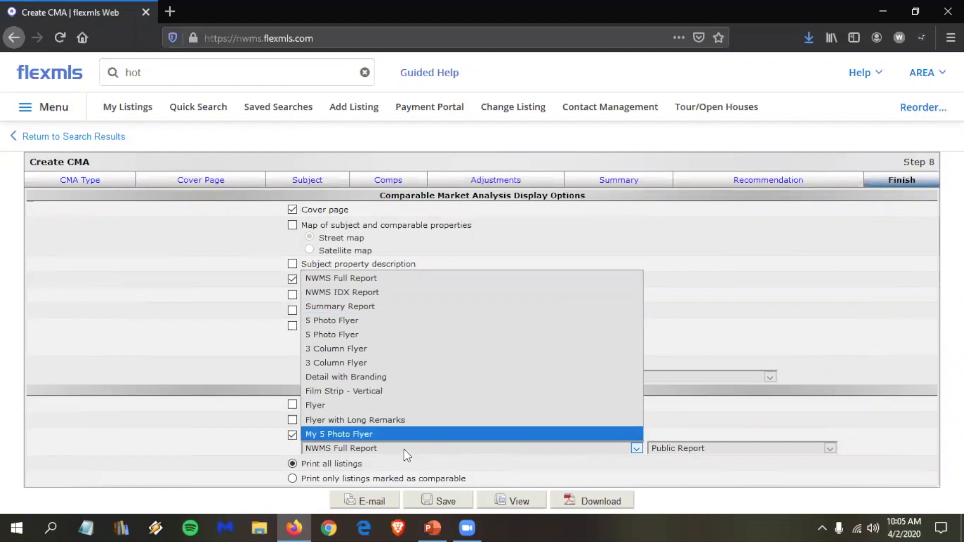
left_click(550, 445)
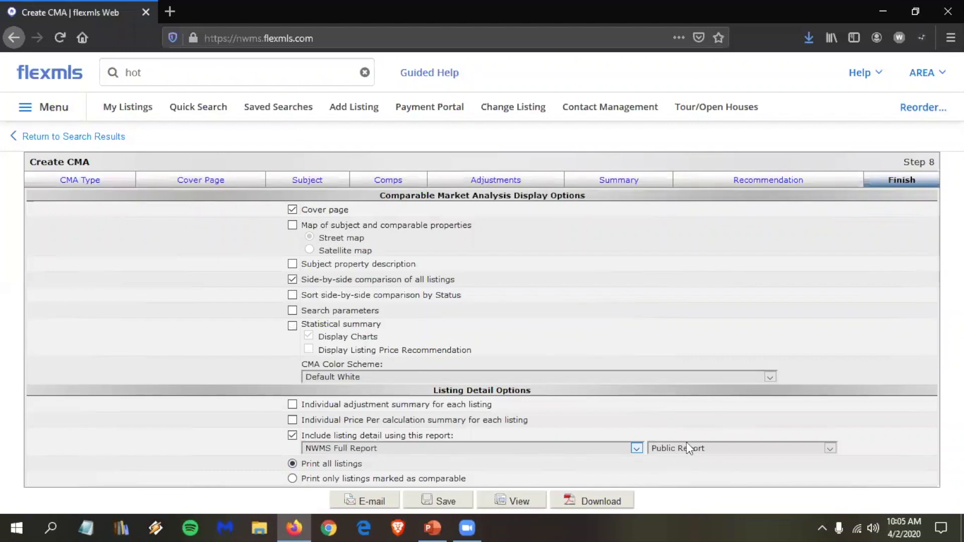
left_click(672, 445)
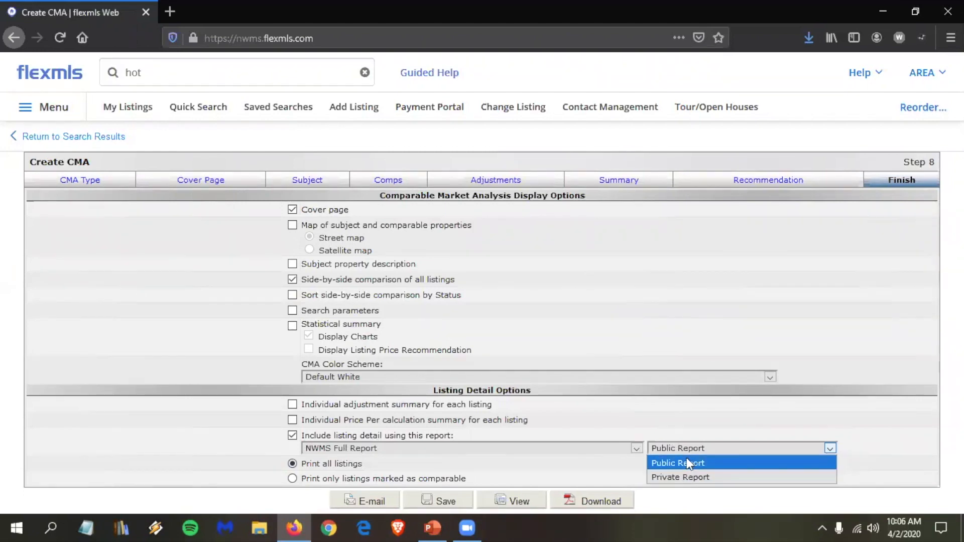
left_click(688, 462)
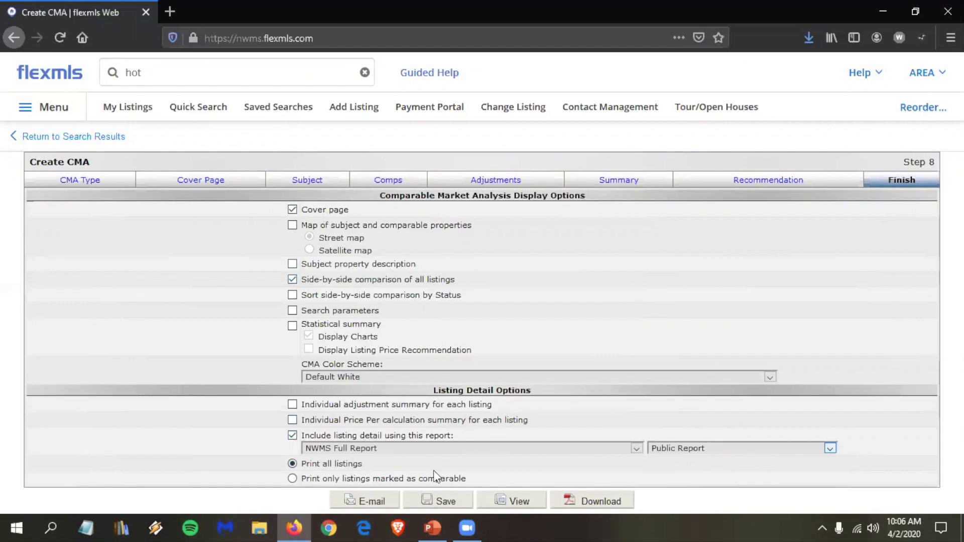
left_click(524, 501)
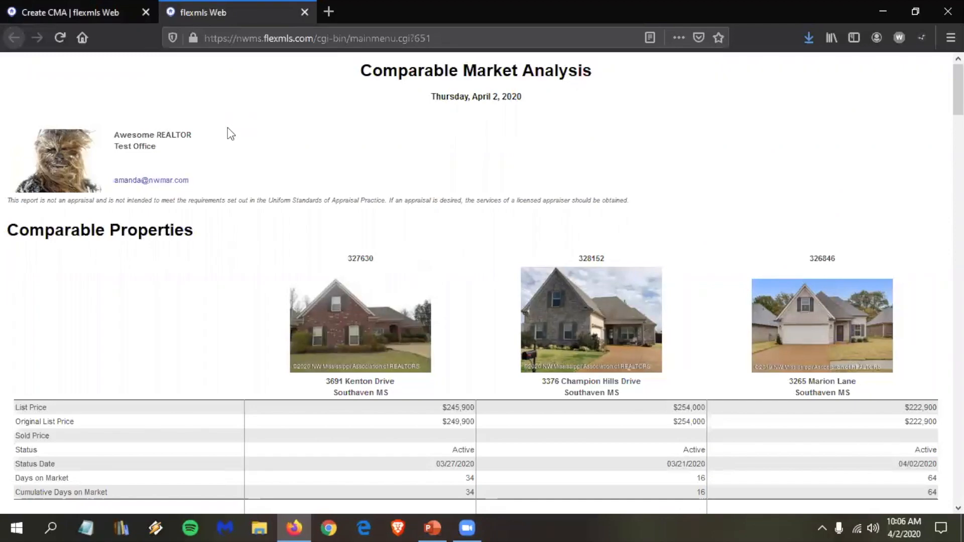
scroll(228, 133, "down", 3)
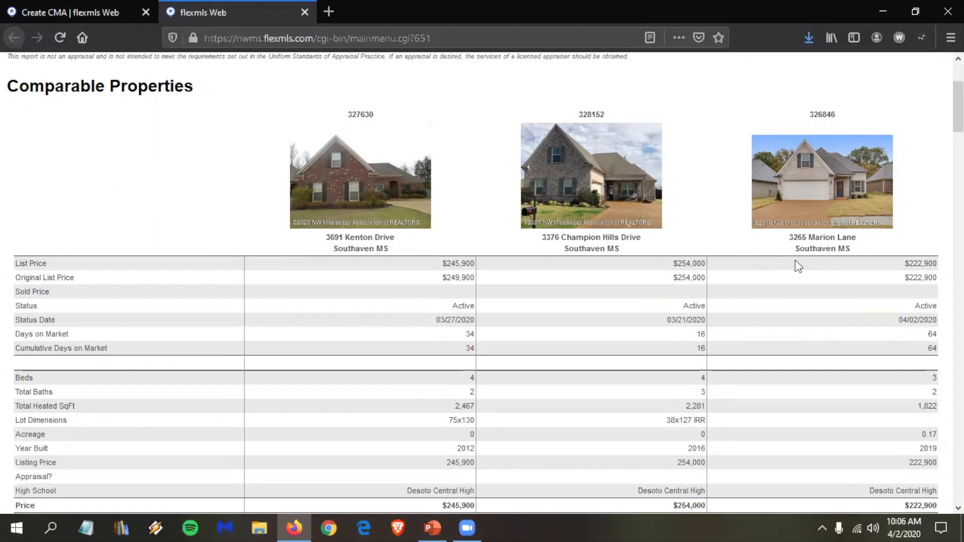
scroll(623, 387, "down", 3)
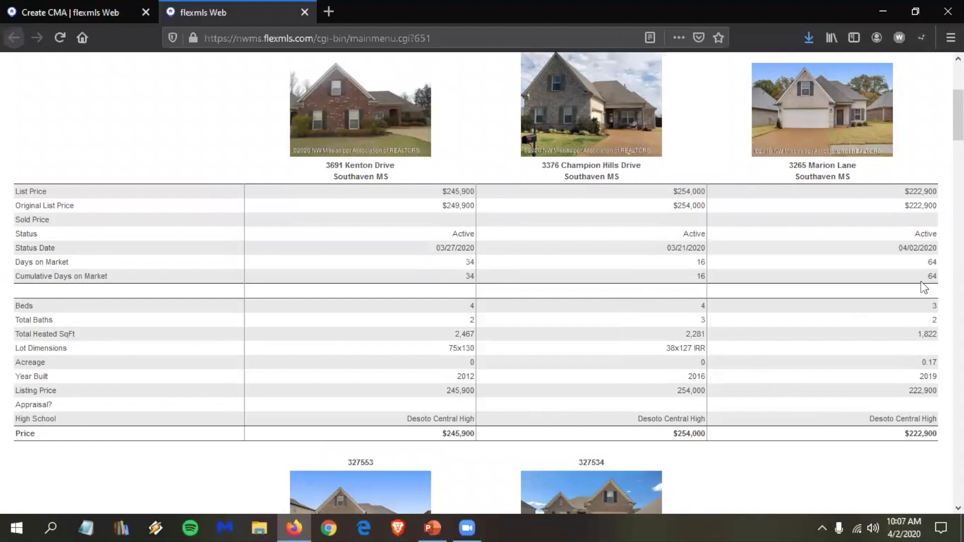
scroll(805, 285, "down", 2)
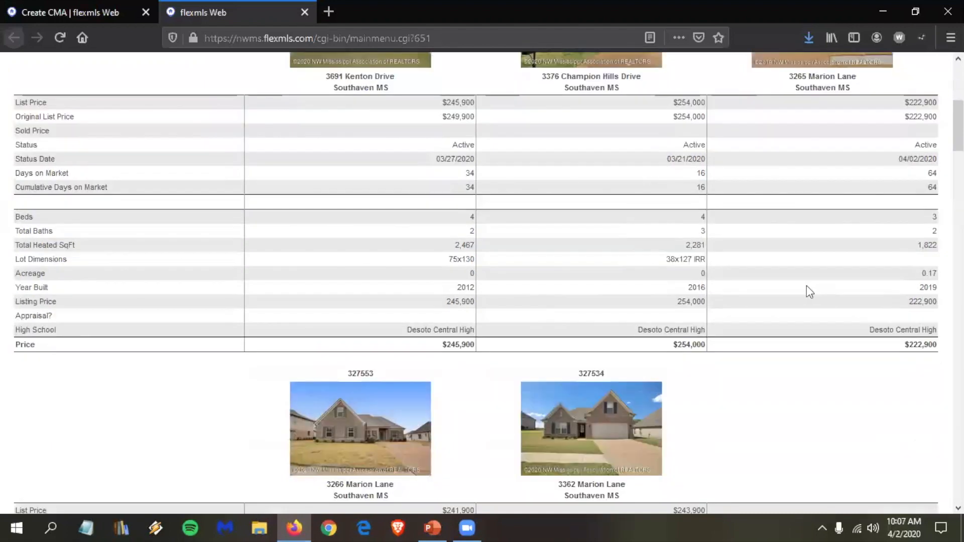
scroll(806, 286, "down", 3)
scroll(783, 293, "down", 3)
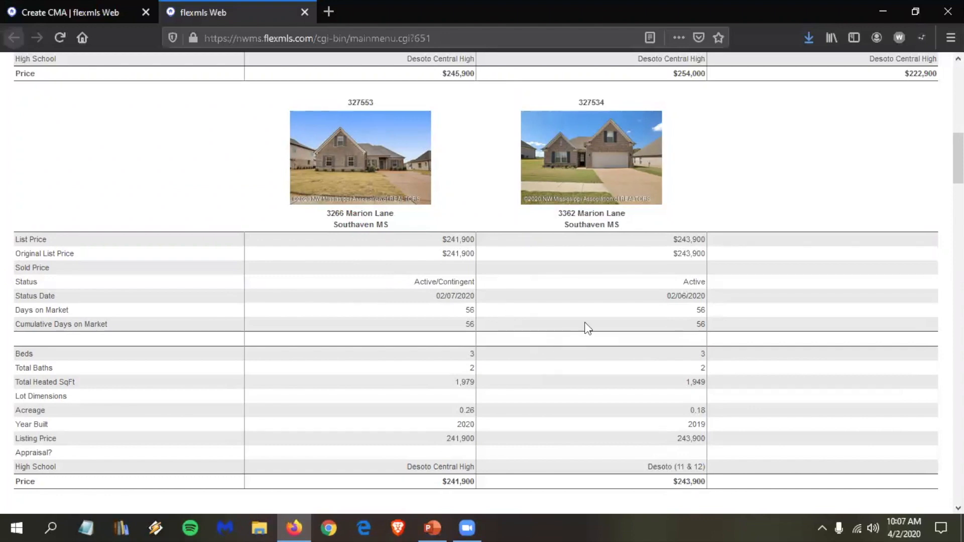
scroll(586, 327, "down", 3)
scroll(584, 327, "down", 2)
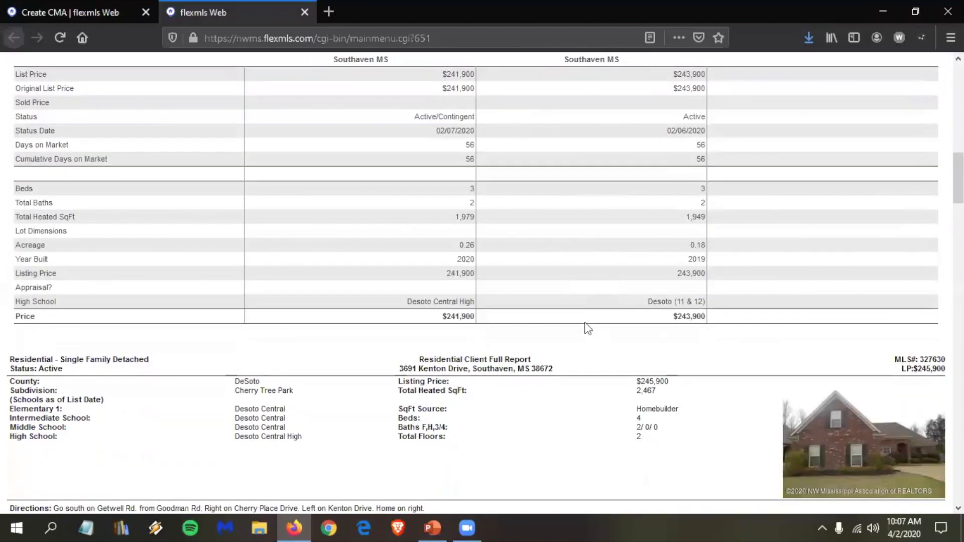
scroll(500, 377, "up", 1)
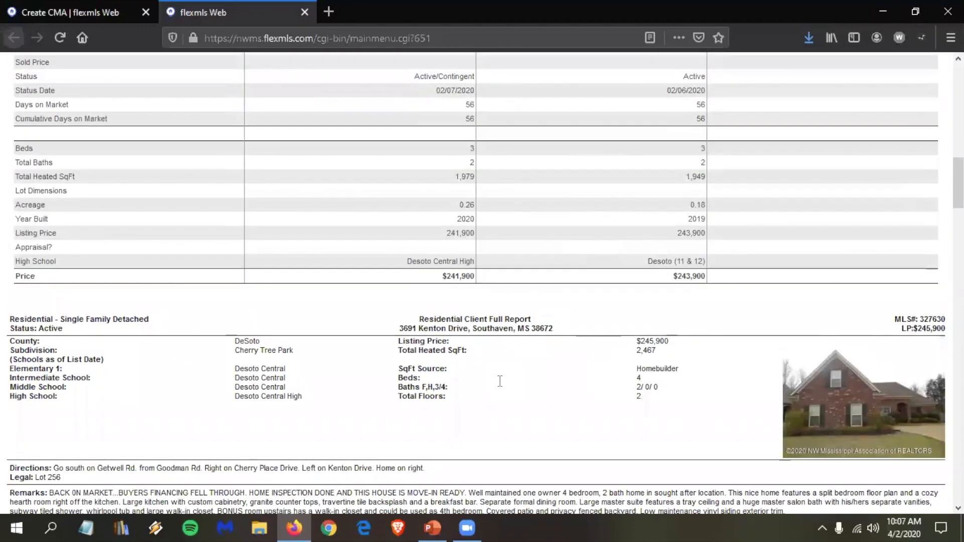
scroll(503, 331, "down", 4)
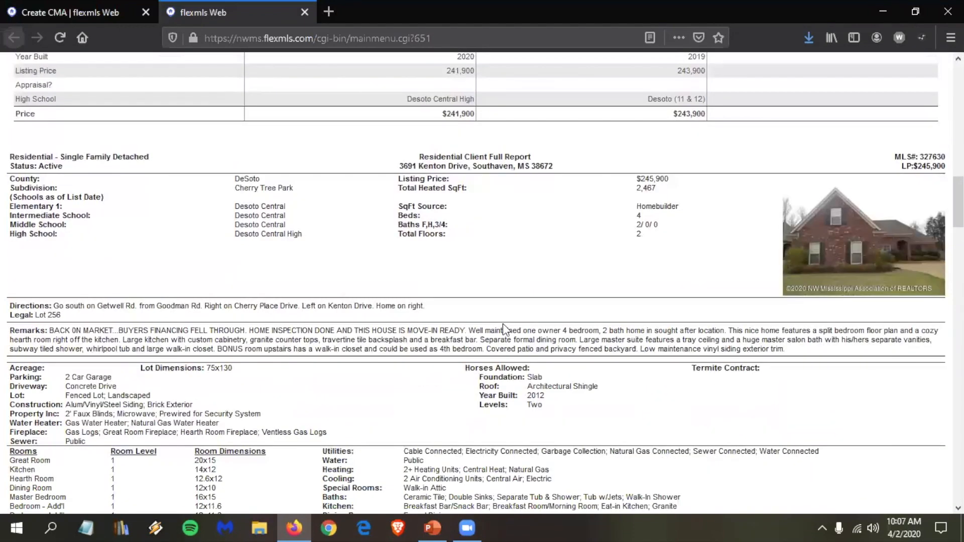
scroll(504, 323, "down", 5)
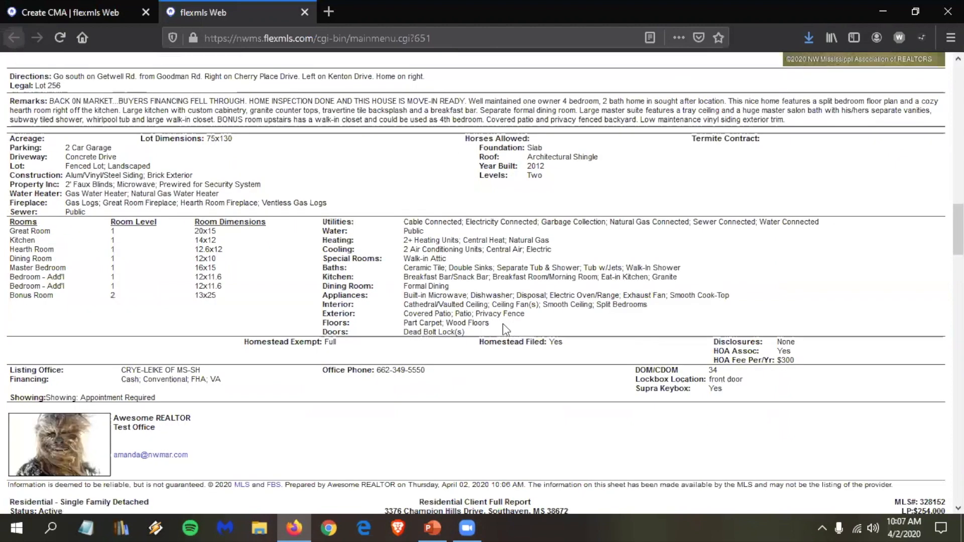
scroll(503, 323, "down", 10)
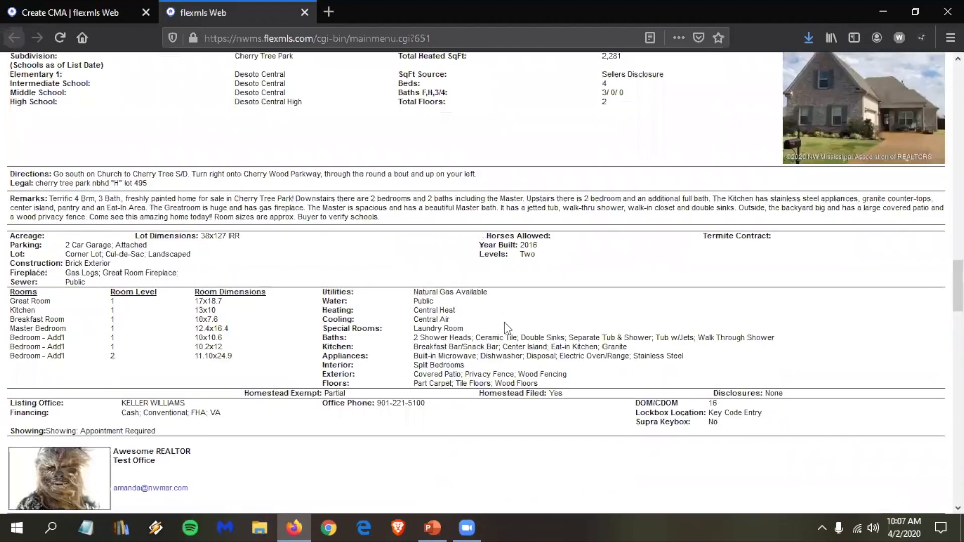
scroll(504, 321, "down", 6)
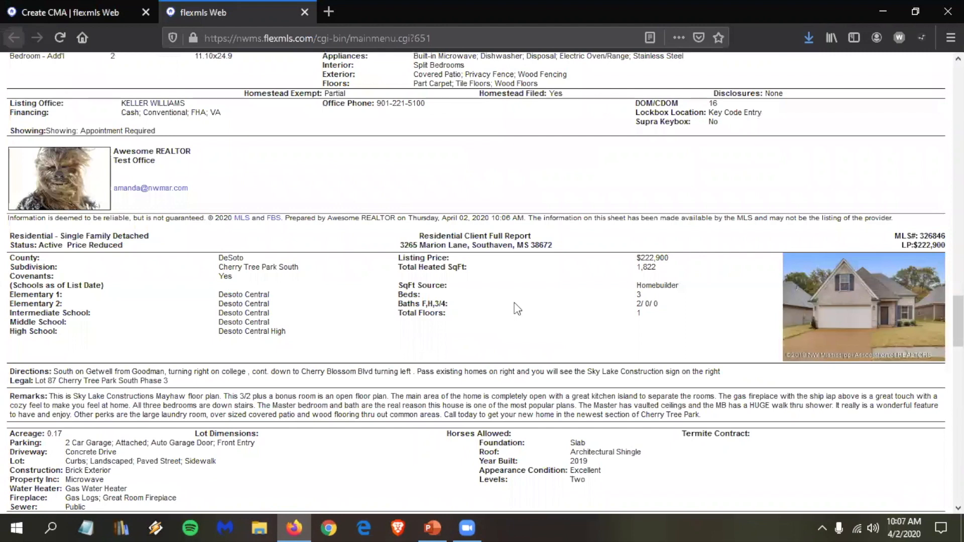
scroll(514, 303, "down", 10)
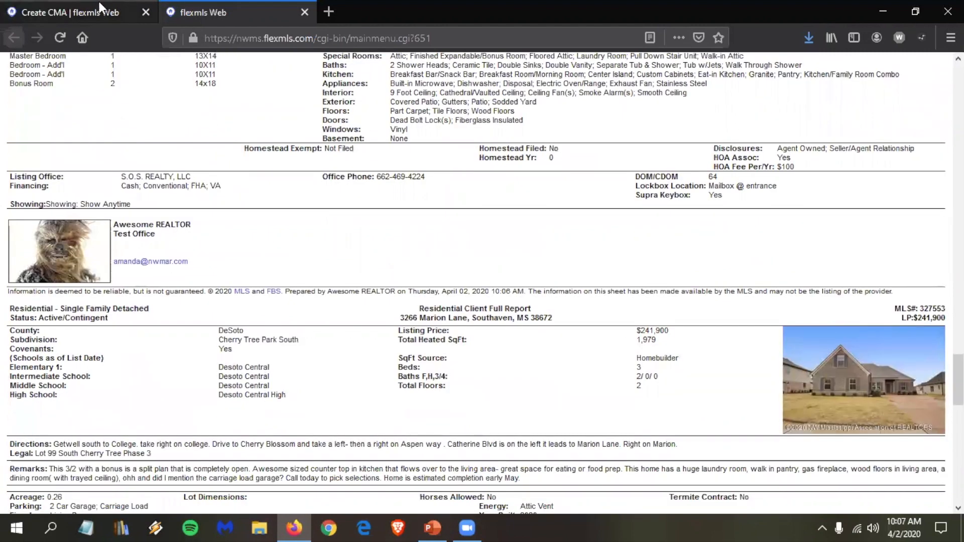
Step: Download the CMA as cma_02-04-2020.pdf, opening it with Adobe Acrobat Reader DC
left_click(98, 11)
left_click(601, 507)
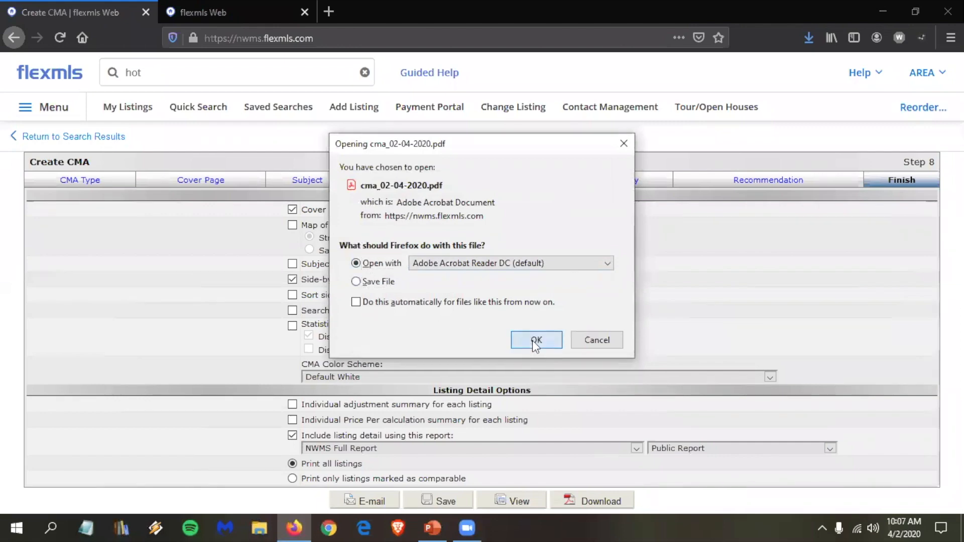
left_click(532, 341)
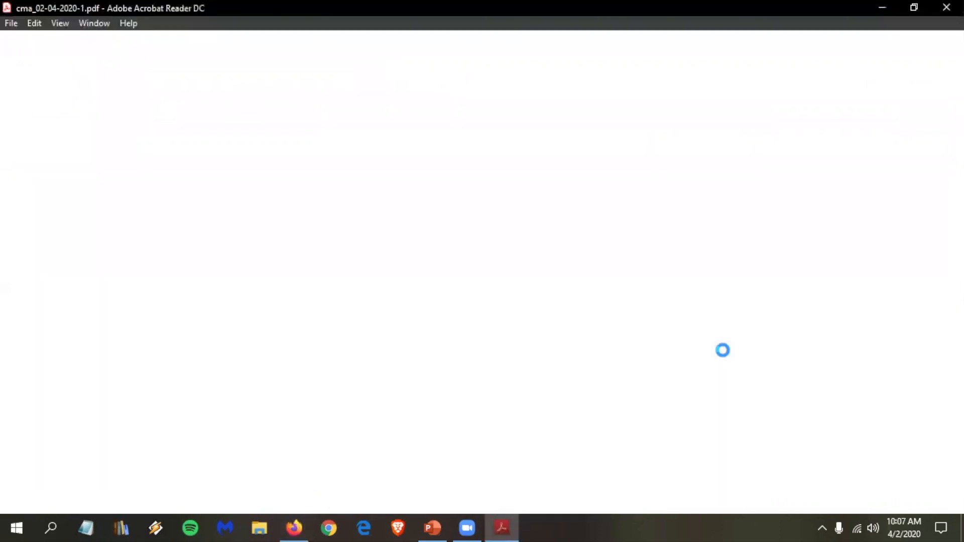
Step: Scroll through all eight pages of the CMA PDF, then close Acrobat Reader
scroll(529, 228, "down", 5)
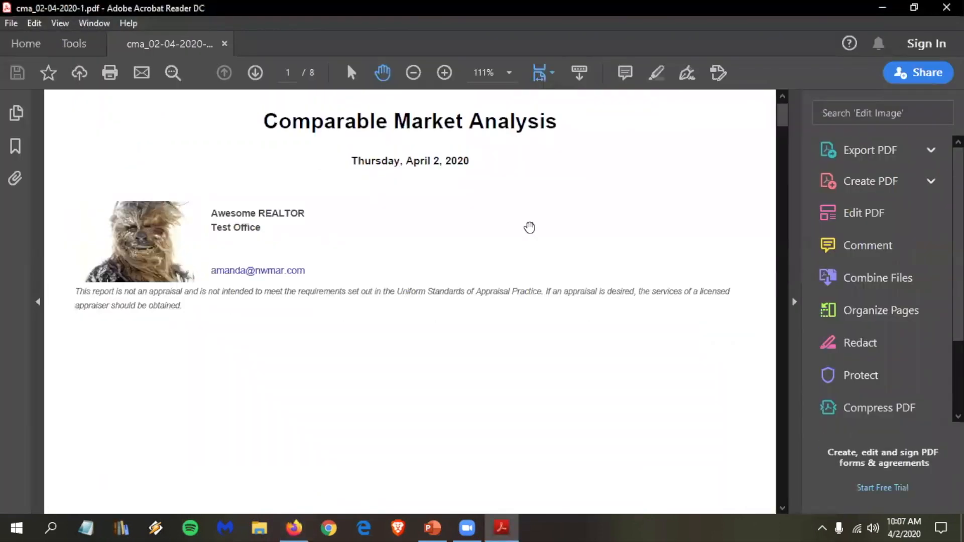
scroll(505, 210, "down", 10)
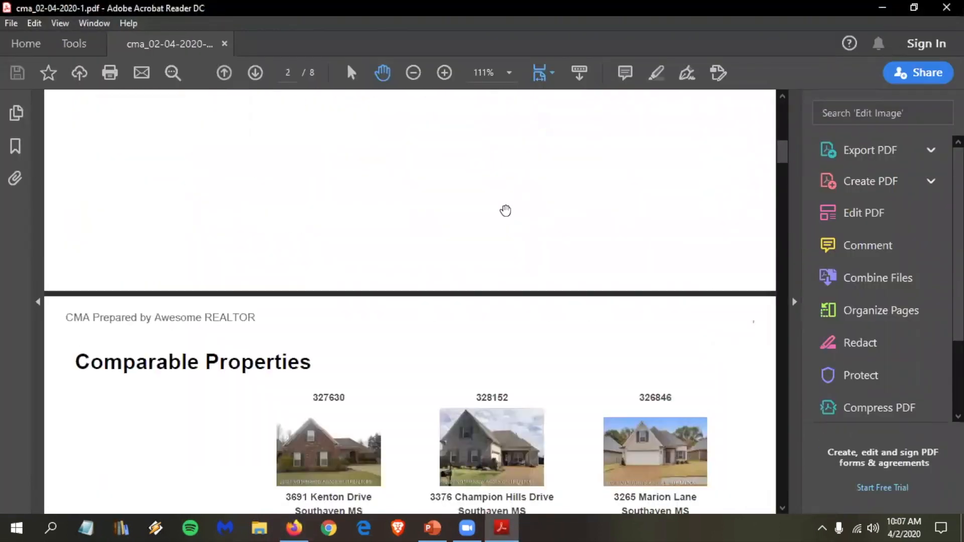
scroll(505, 211, "down", 15)
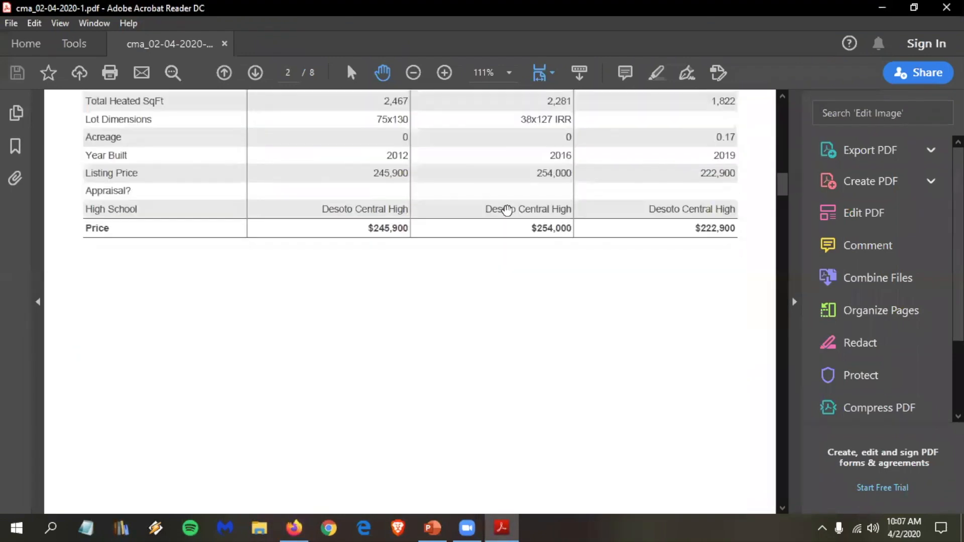
scroll(507, 211, "up", 4)
scroll(507, 211, "down", 5)
scroll(507, 210, "down", 8)
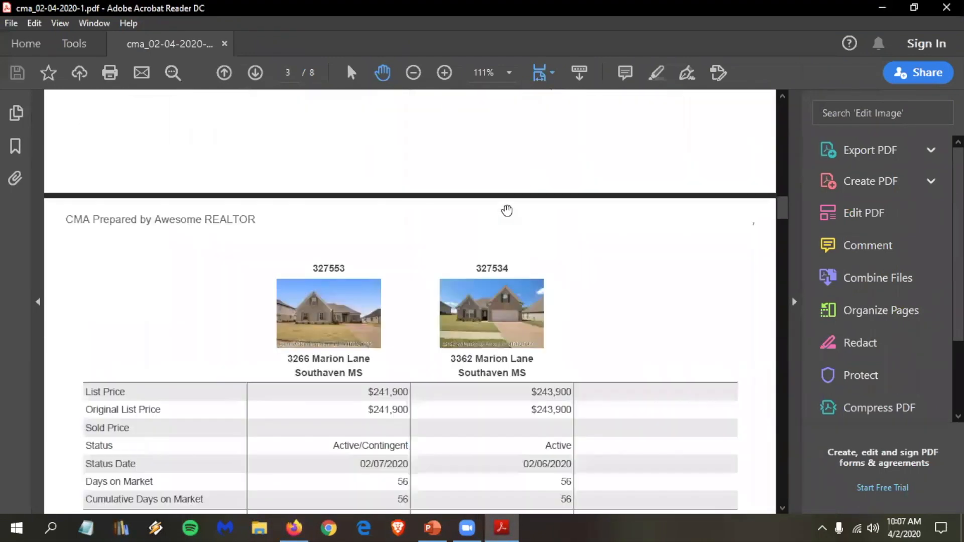
scroll(507, 210, "down", 2)
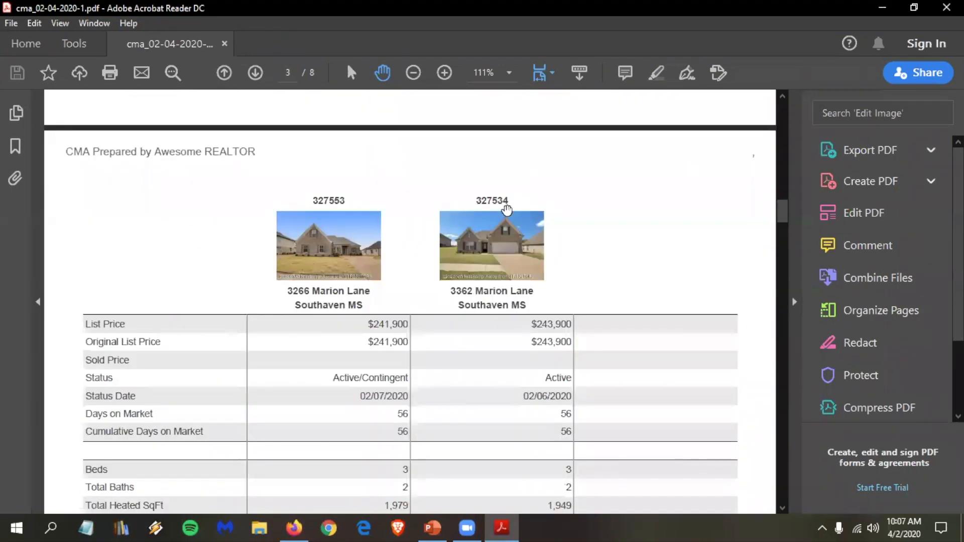
scroll(550, 265, "down", 8)
scroll(551, 265, "down", 5)
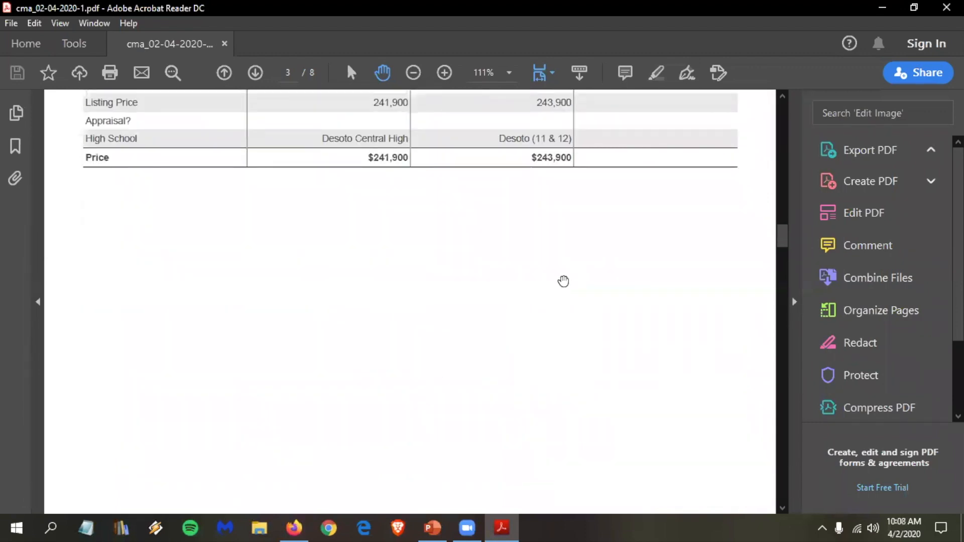
scroll(566, 284, "down", 5)
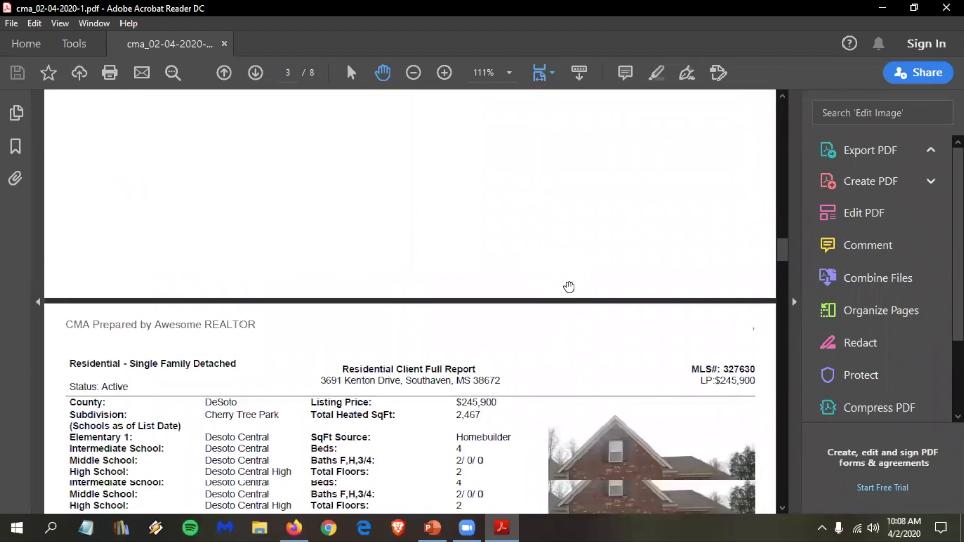
scroll(588, 308, "down", 2)
scroll(589, 309, "down", 3)
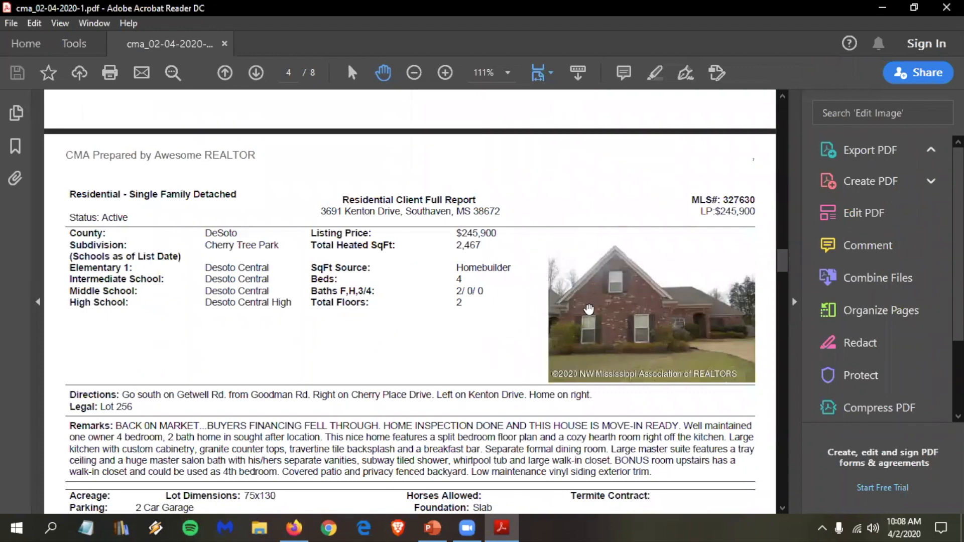
scroll(589, 308, "down", 10)
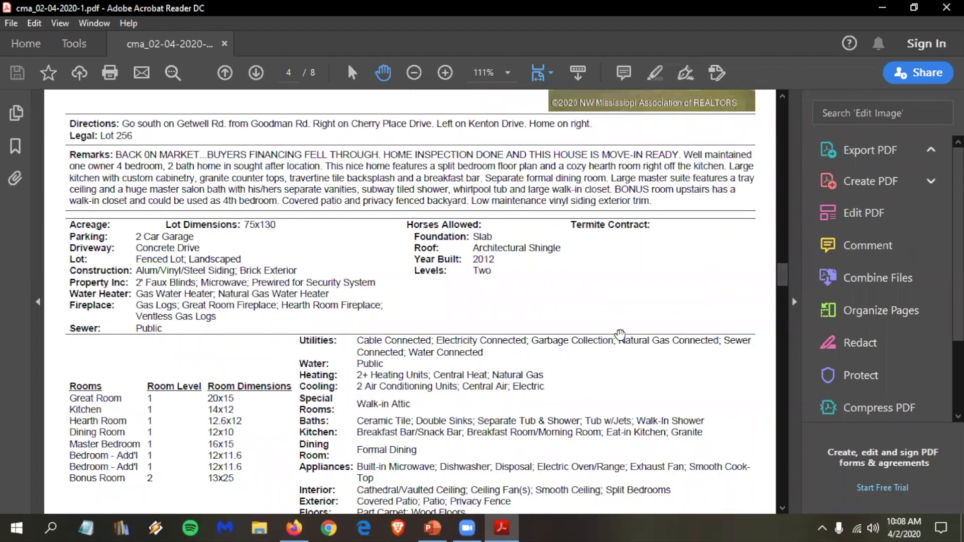
scroll(683, 412, "down", 10)
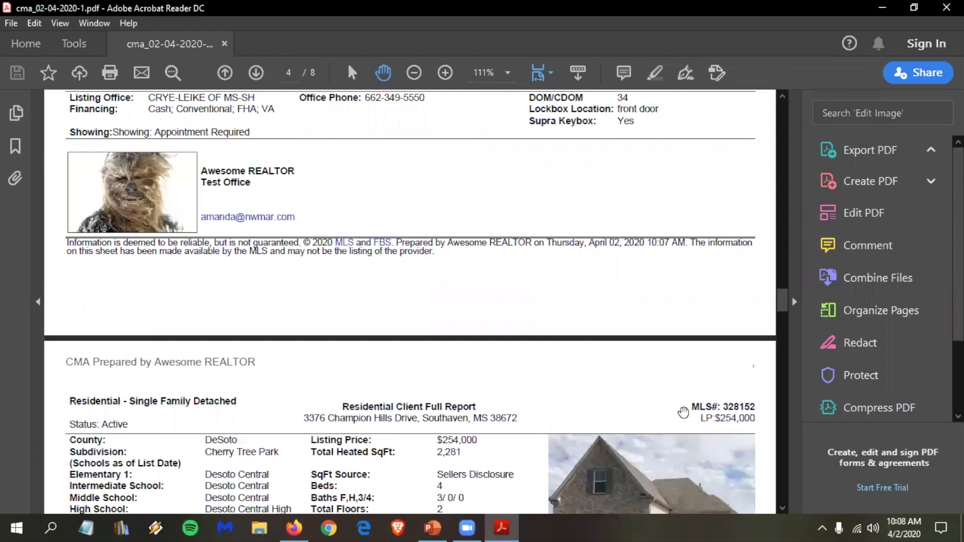
scroll(683, 412, "down", 15)
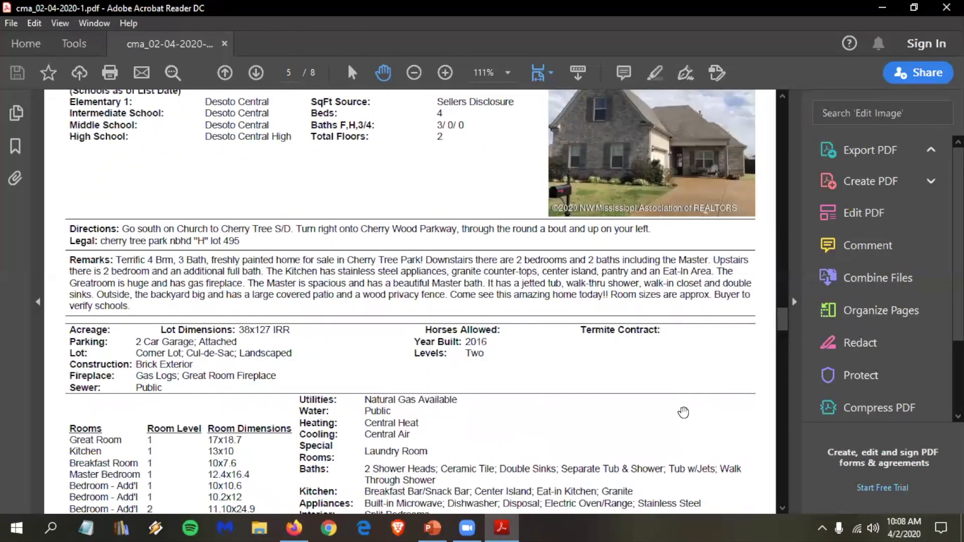
scroll(686, 417, "down", 15)
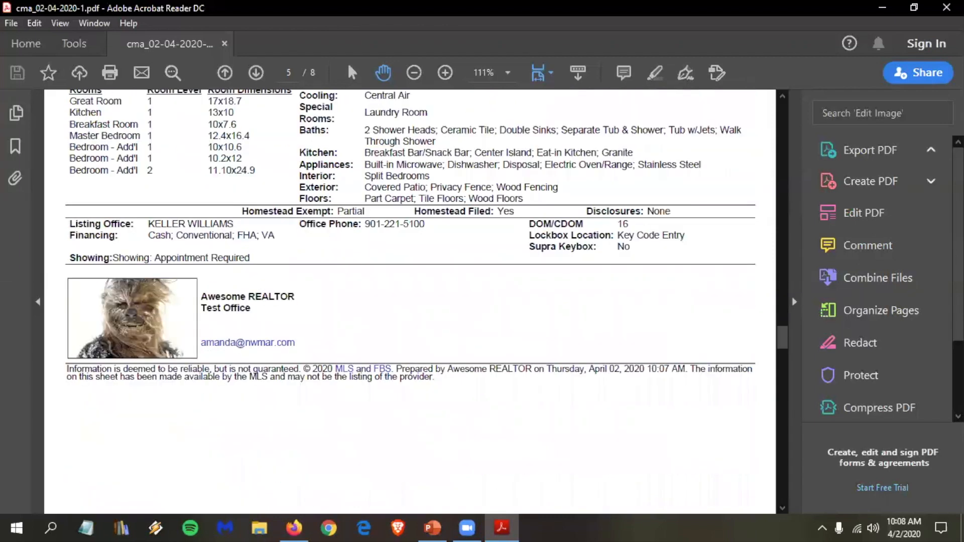
scroll(553, 179, "down", 12)
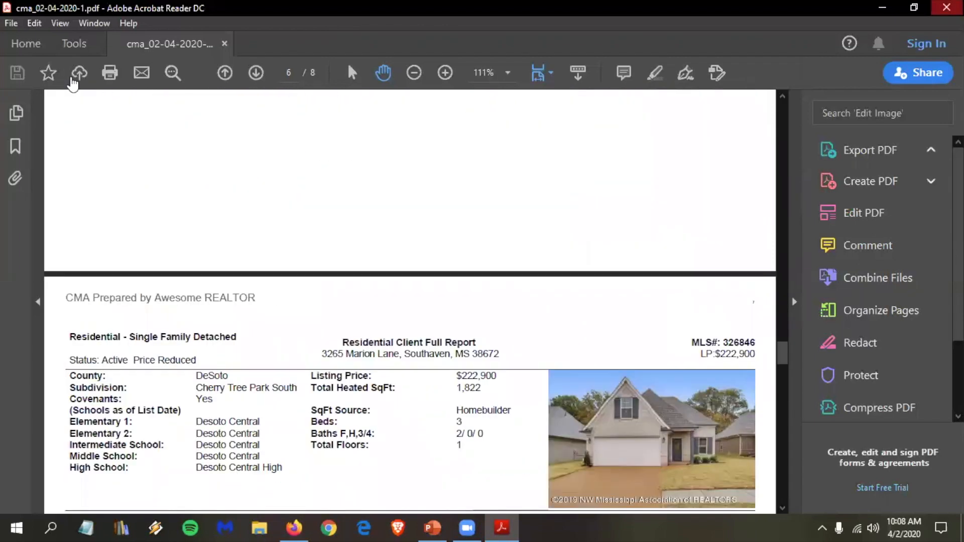
left_click(947, 7)
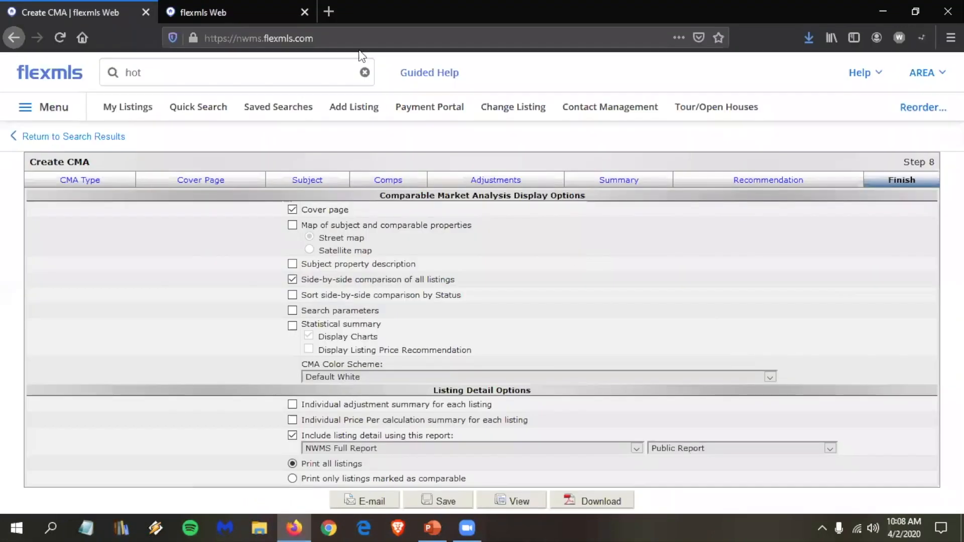
Step: Go back to the flexmls dashboard, confirming Leave Page on the unfinished CMA
left_click(50, 73)
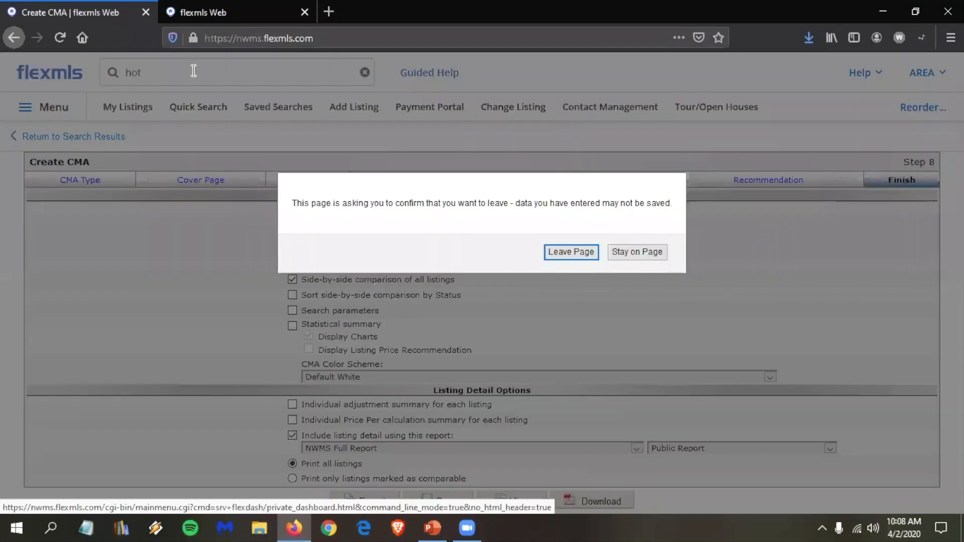
key("Return")
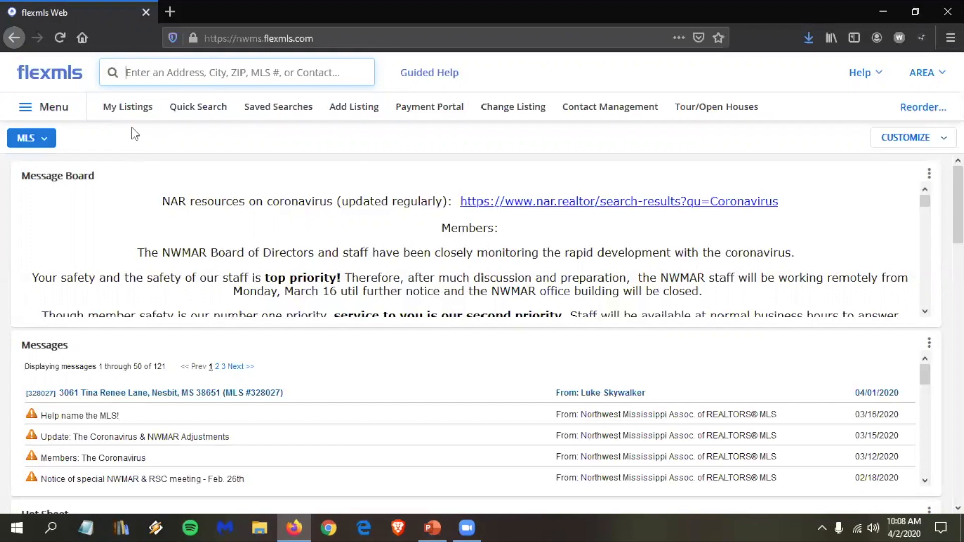
Step: Start a Quick Search and add Pending to the listing status filter
left_click(200, 109)
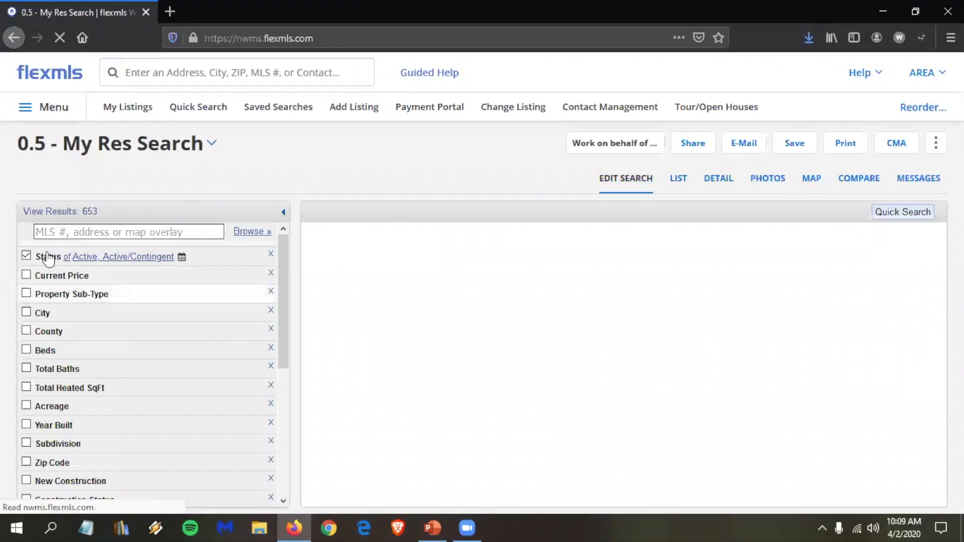
left_click(48, 258)
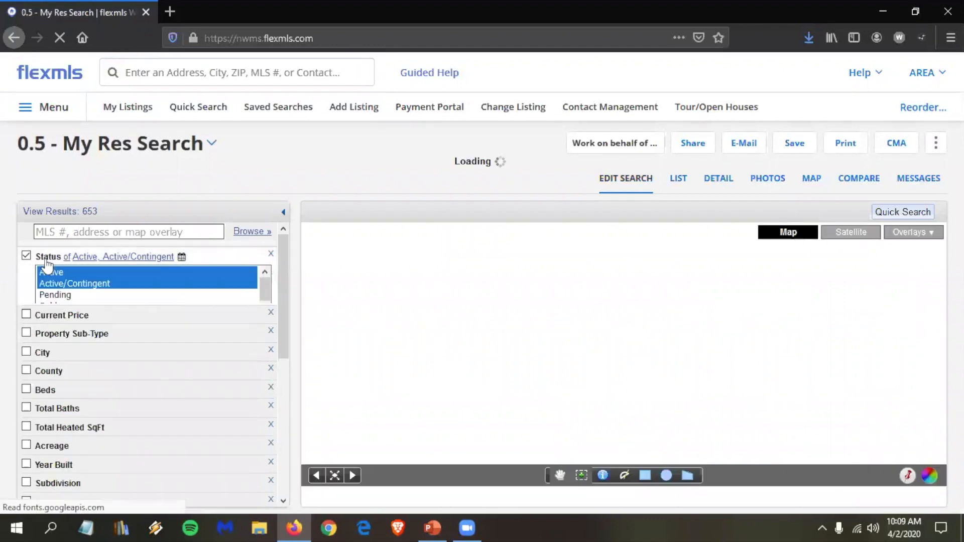
left_click(58, 295, "ctrl")
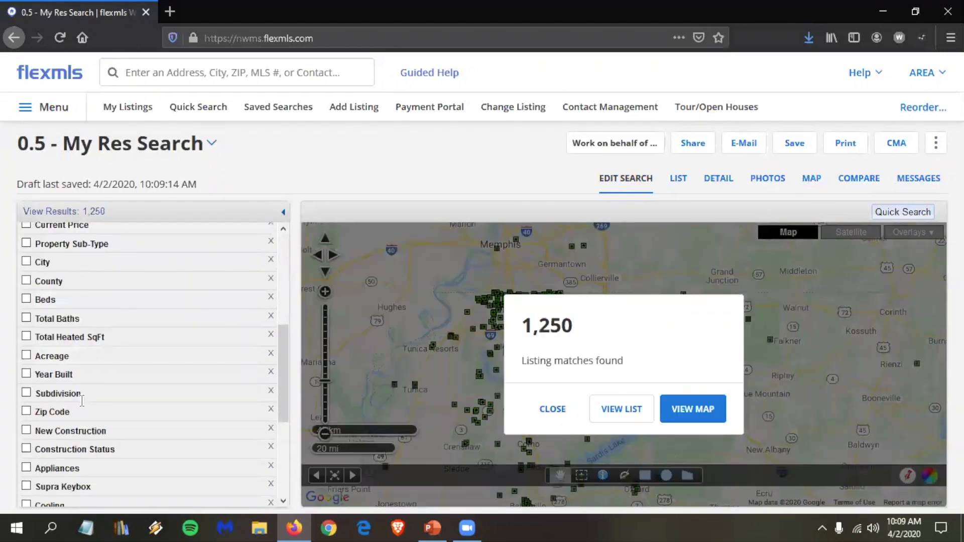
Step: Set the subdivision to Cherry Tree Park South and open the CMA menu for the 16 results
left_click(81, 400)
type("ch")
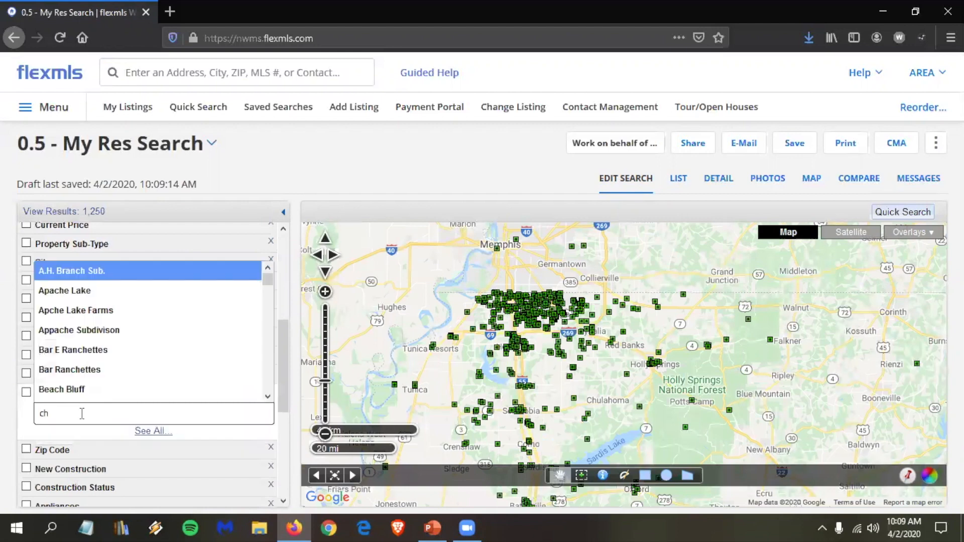
type("erry")
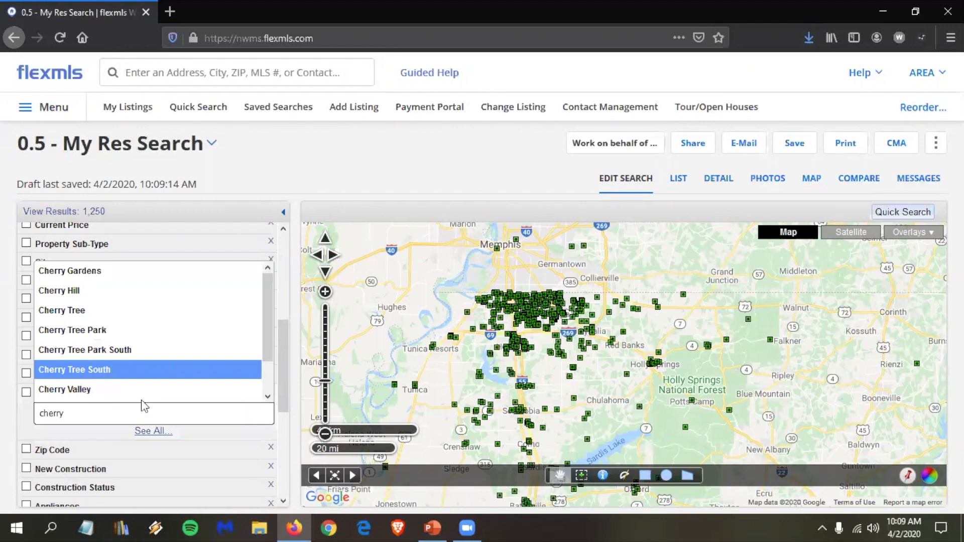
key("Return")
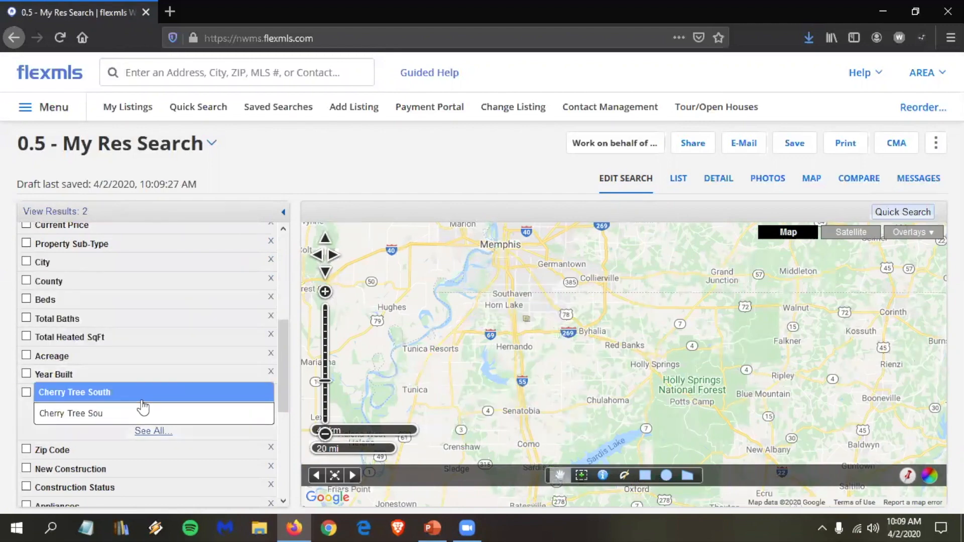
key("BackSpace")
key("BackSpace")
key("BackSpace")
key("BackSpace")
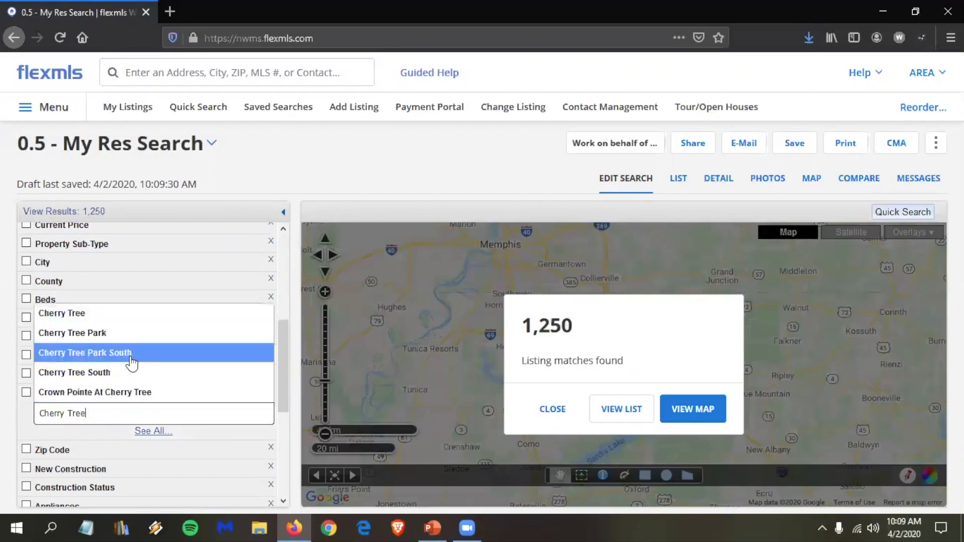
left_click(131, 363)
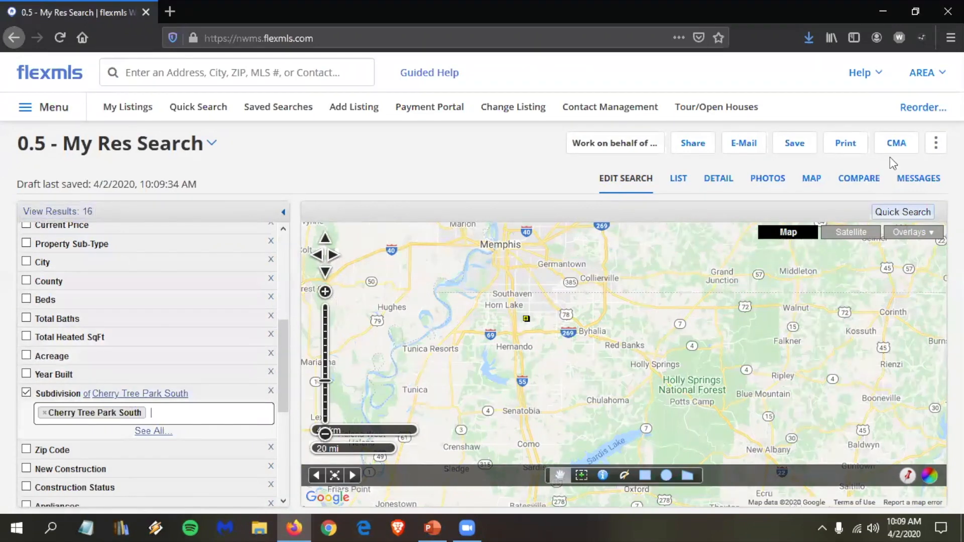
left_click(898, 147)
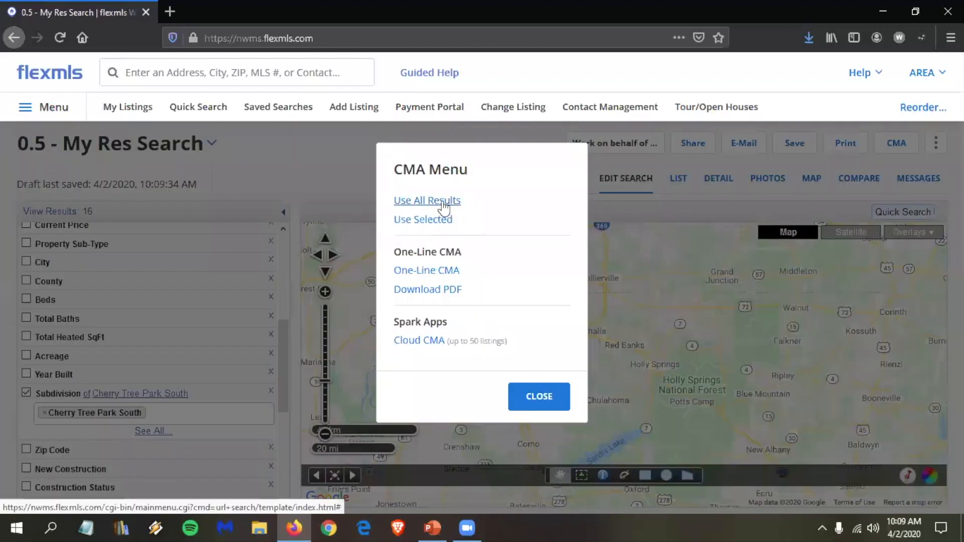
Step: Start a Quick CMA from all 16 results and continue to the Finish step
left_click(443, 201)
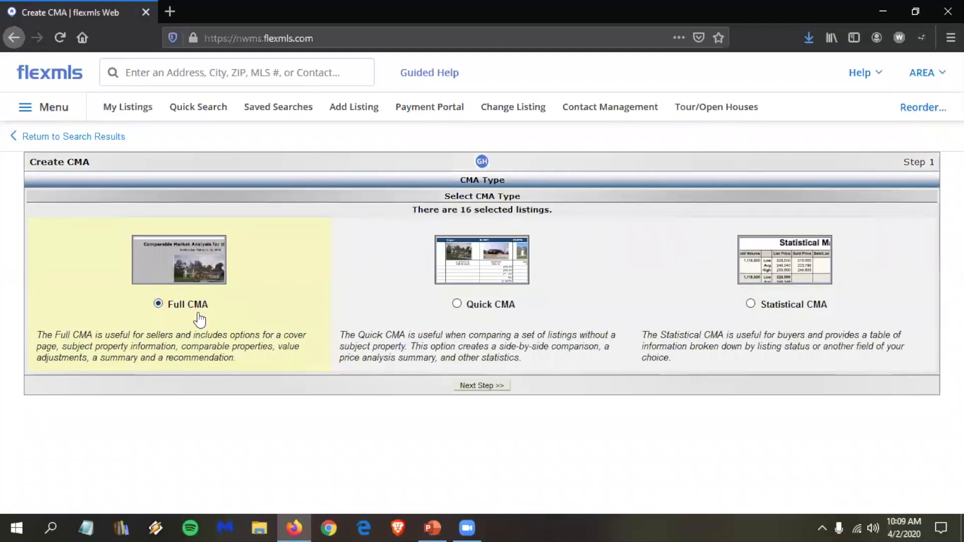
left_click(490, 307)
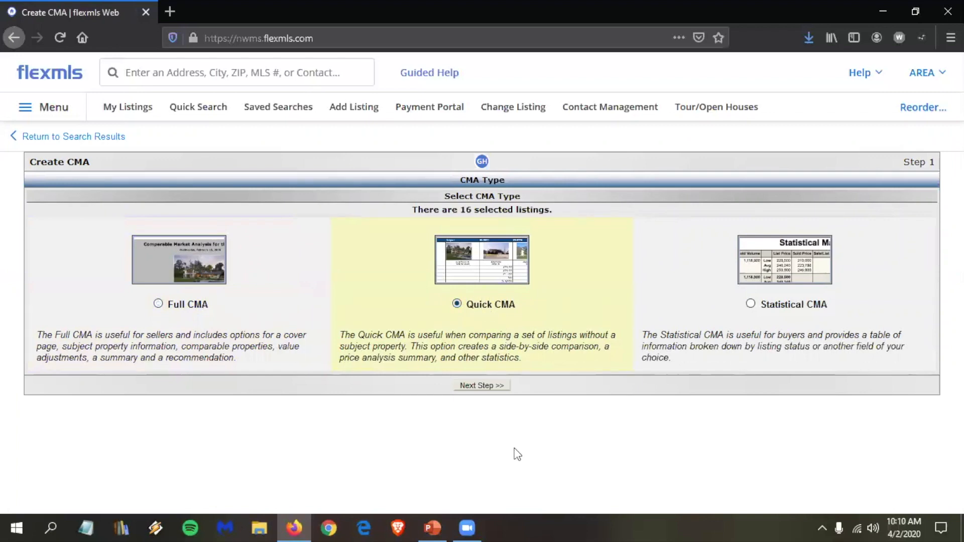
left_click(481, 386)
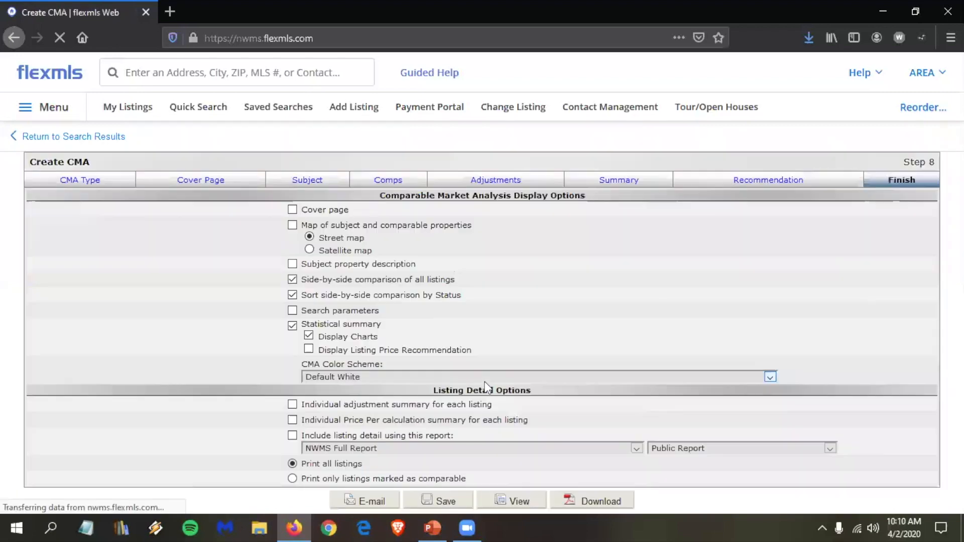
Step: Add a cover page, drop status sorting and the statistical summary, then preview the report
left_click(339, 212)
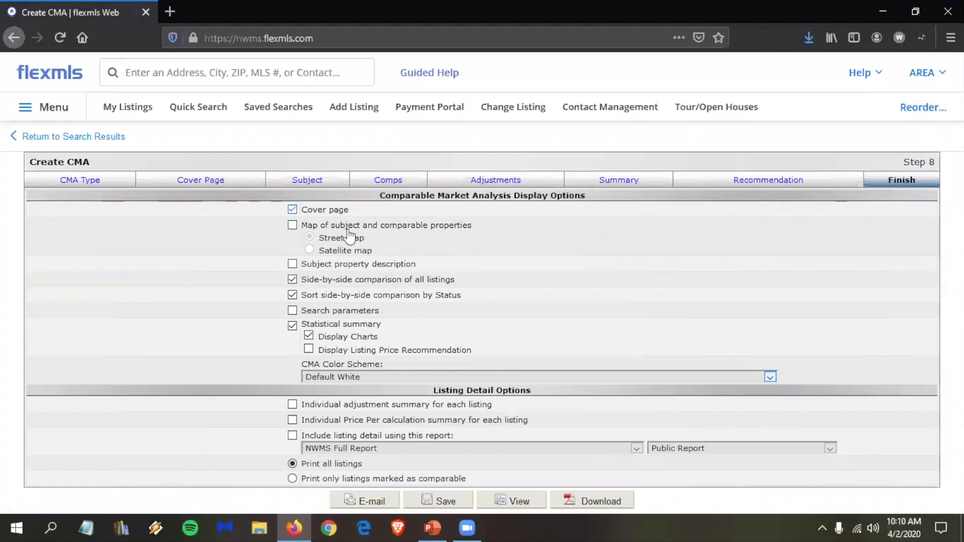
left_click(331, 299)
left_click(354, 325)
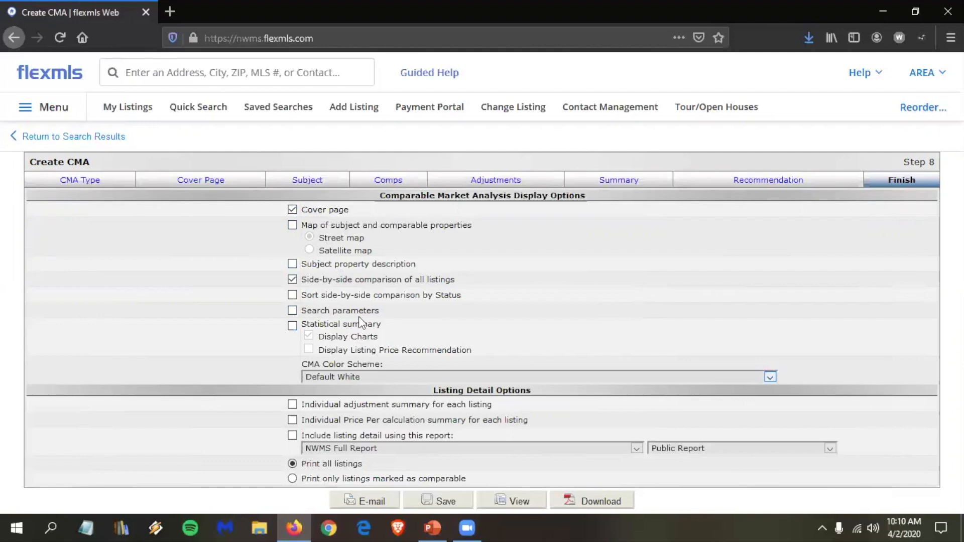
left_click(517, 501)
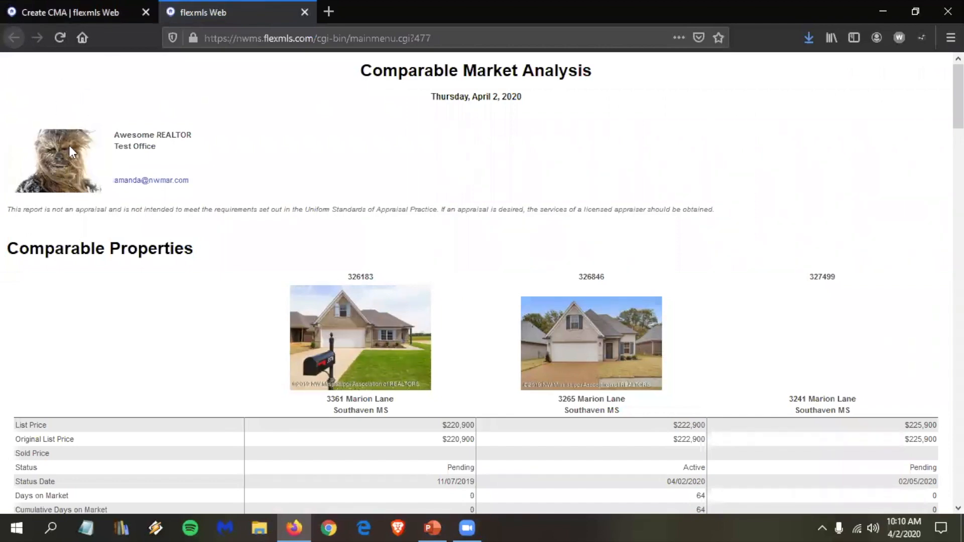
Step: Review the Cherry Tree Park South comparables ($220,900–$241,900, mostly Pending), then close the report
scroll(603, 277, "down", 2)
scroll(809, 287, "down", 2)
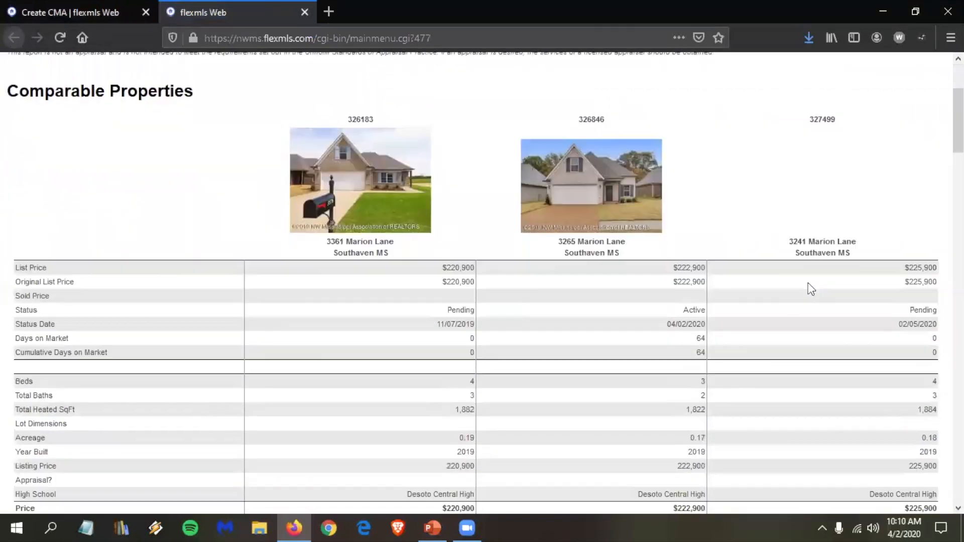
scroll(811, 289, "down", 8)
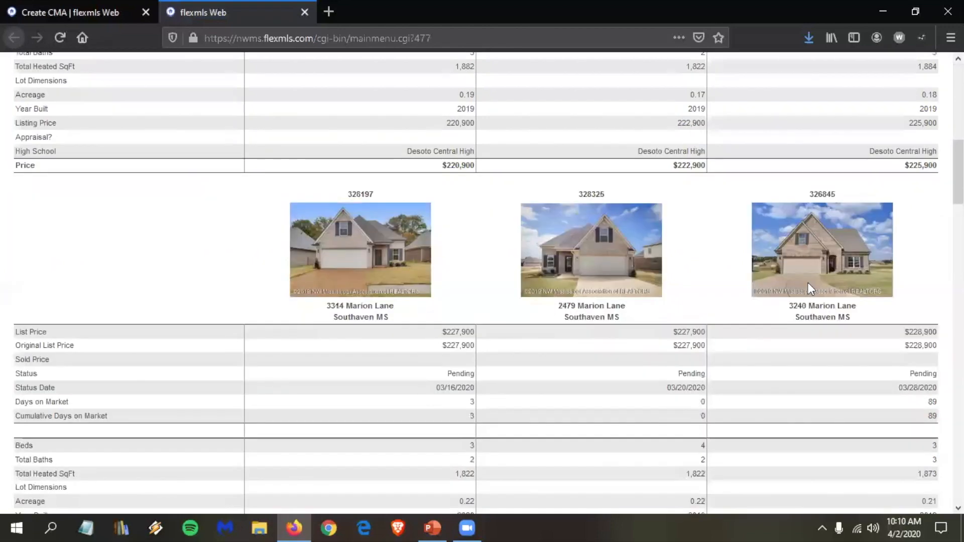
scroll(811, 289, "down", 2)
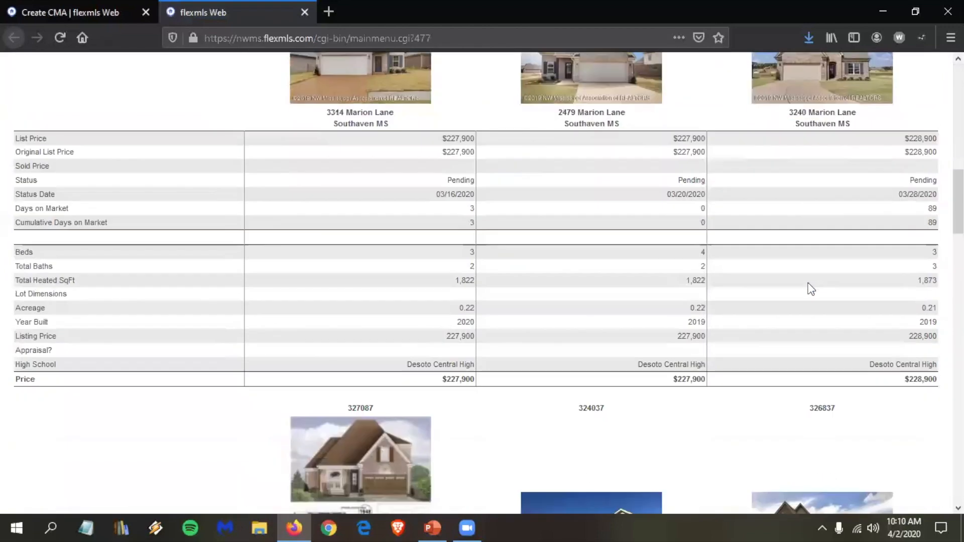
scroll(811, 289, "down", 7)
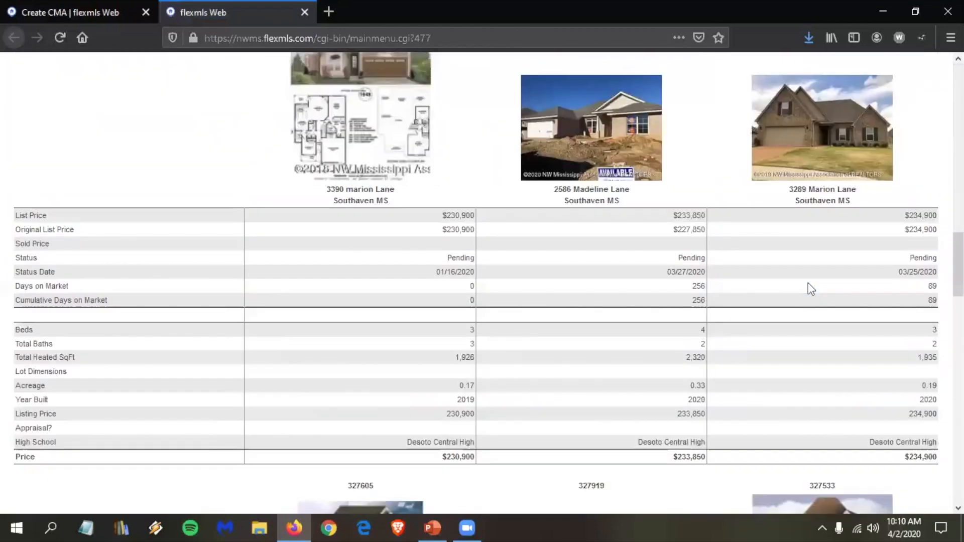
scroll(811, 289, "down", 3)
scroll(811, 289, "down", 9)
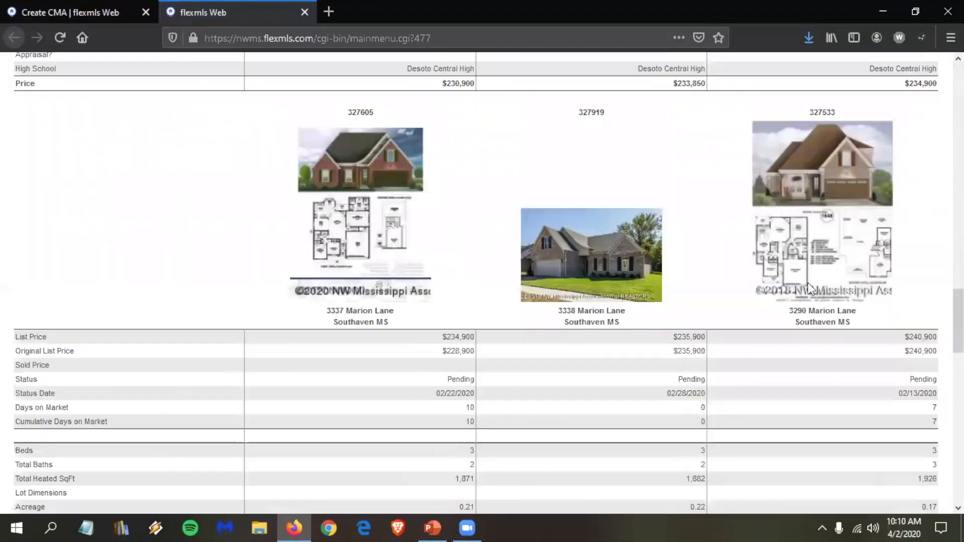
scroll(808, 283, "down", 3)
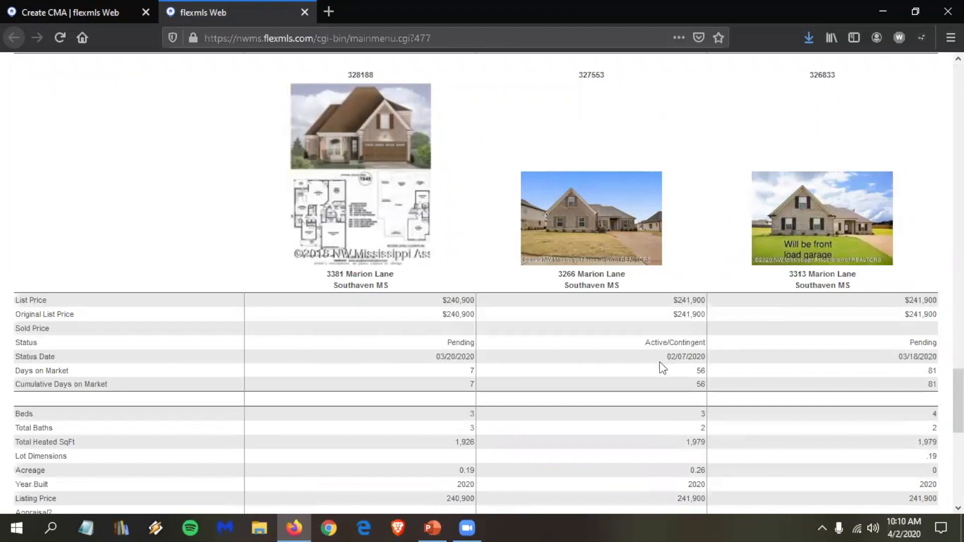
scroll(590, 324, "down", 1)
scroll(597, 326, "down", 5)
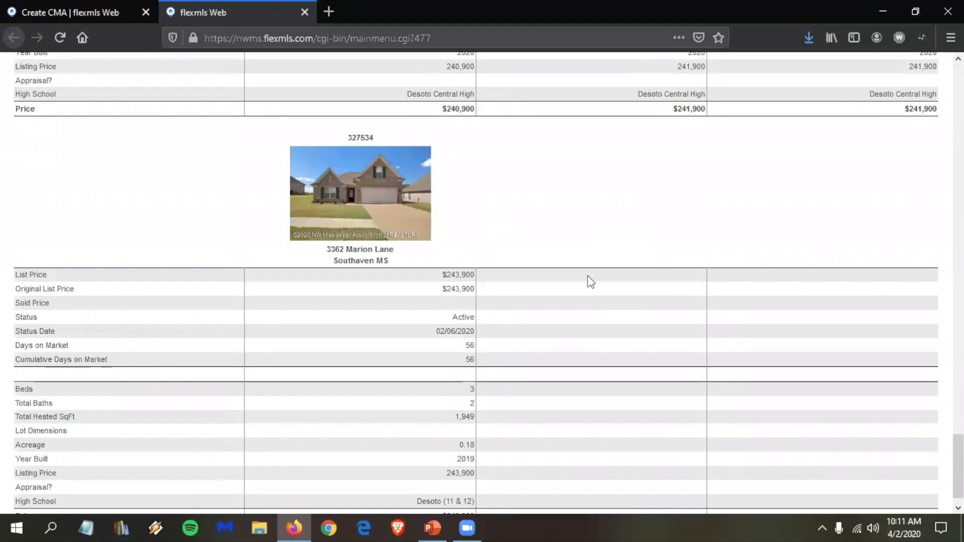
scroll(587, 279, "down", 1)
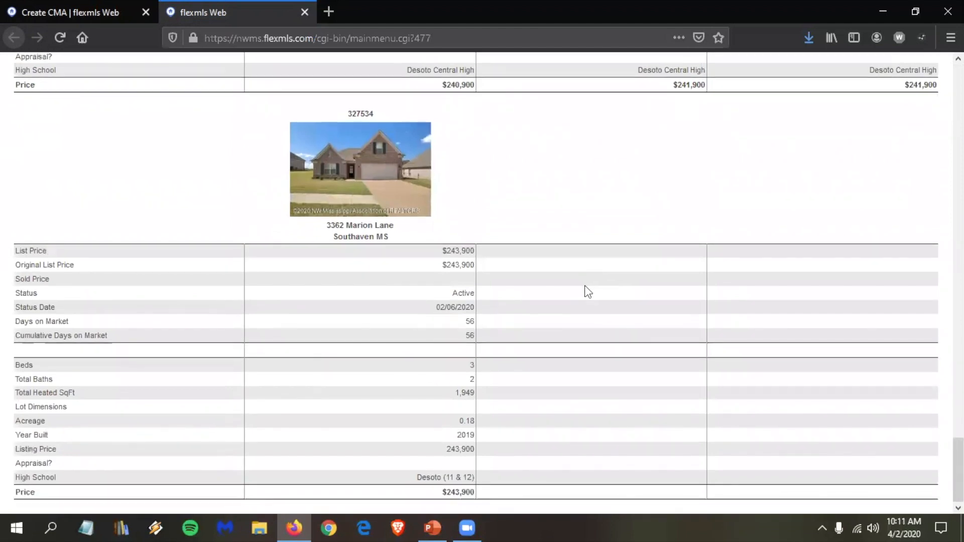
scroll(585, 285, "up", 4)
scroll(584, 285, "down", 12)
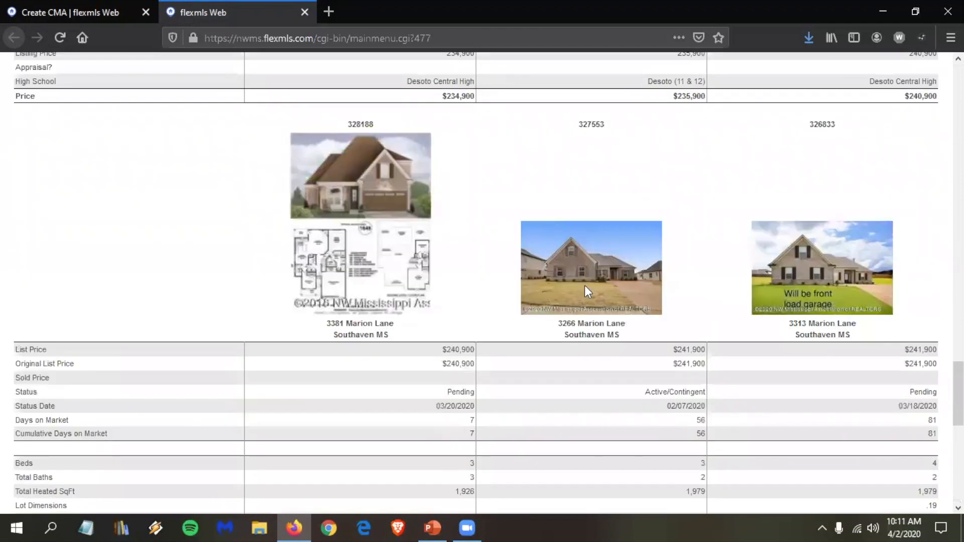
scroll(585, 285, "up", 3)
scroll(594, 289, "up", 8)
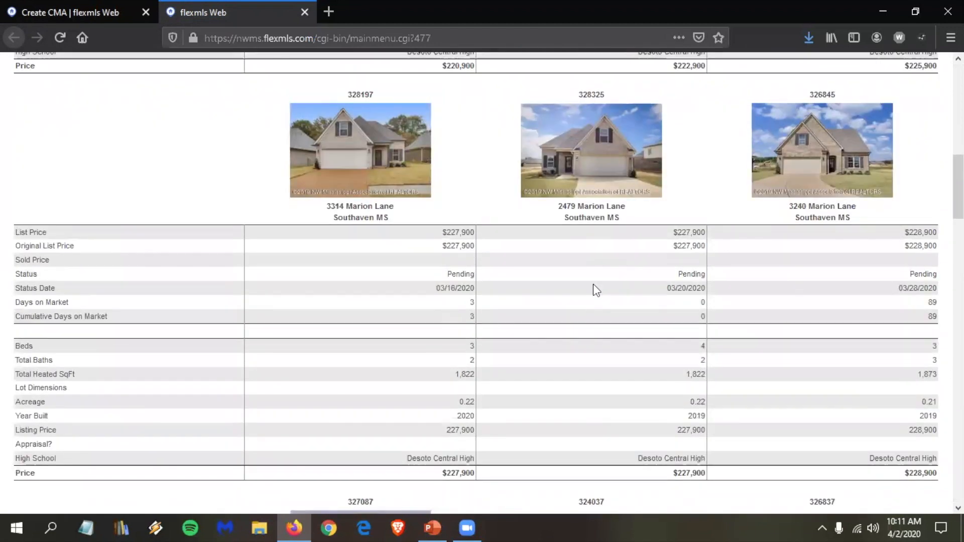
scroll(594, 286, "up", 5)
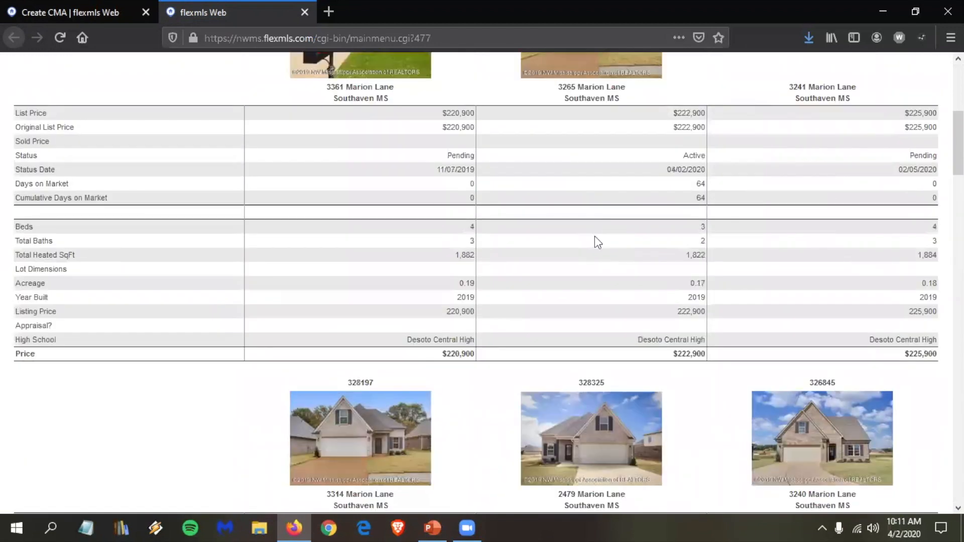
scroll(607, 321, "down", 2)
scroll(532, 407, "down", 1)
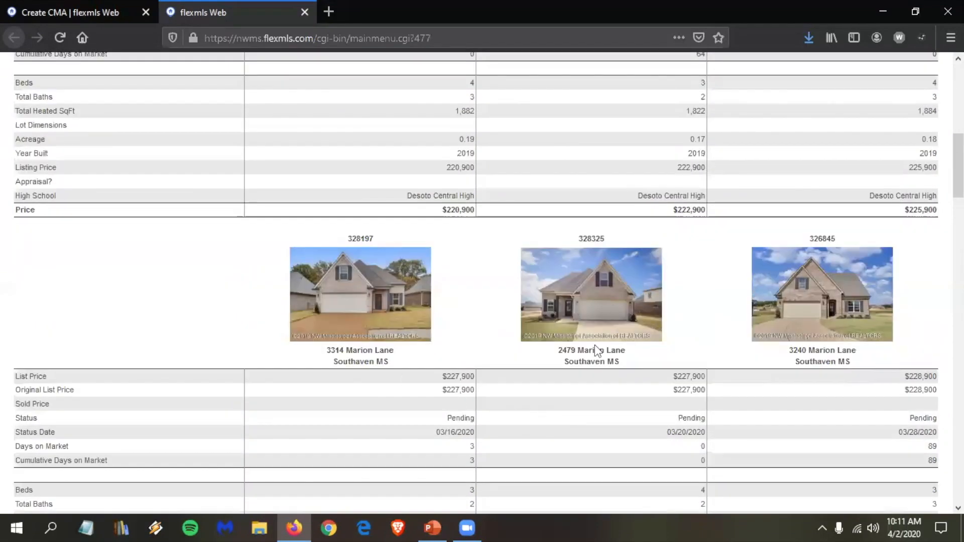
scroll(594, 345, "down", 2)
scroll(596, 350, "down", 2)
scroll(598, 354, "down", 4)
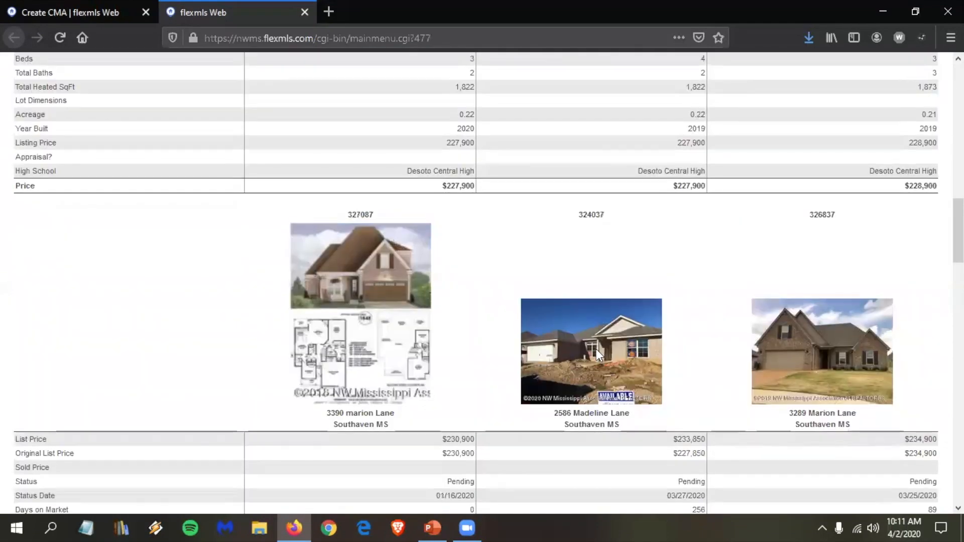
scroll(582, 357, "up", 4)
scroll(533, 454, "up", 1)
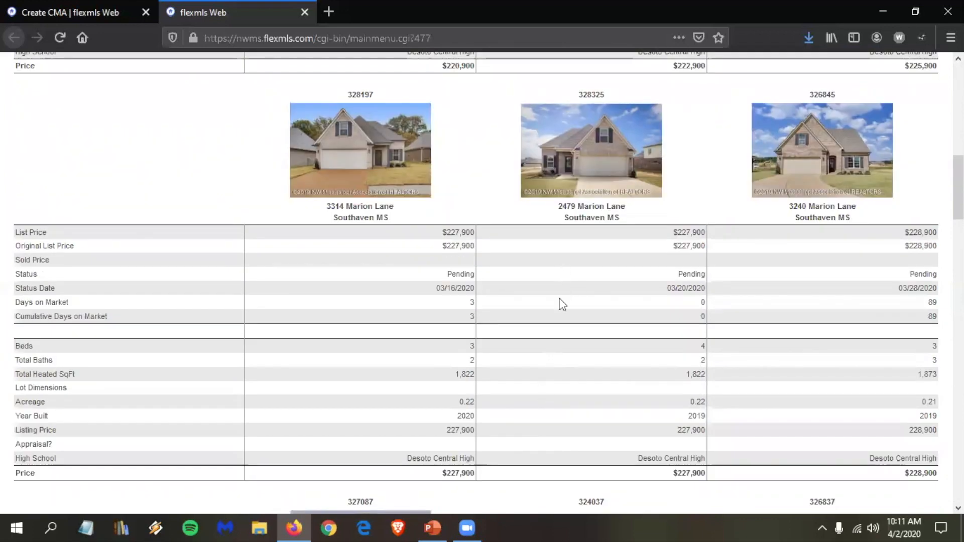
scroll(574, 321, "up", 1)
scroll(573, 320, "up", 8)
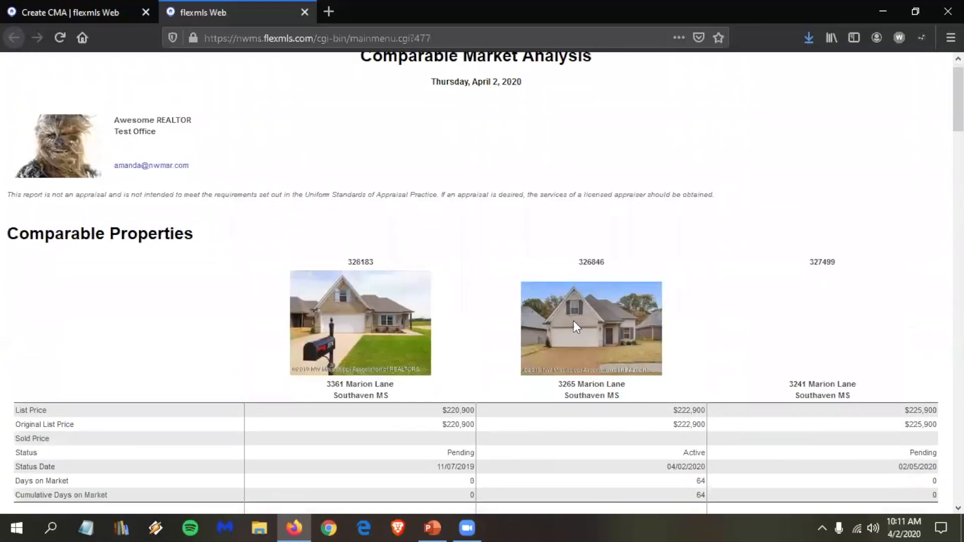
scroll(574, 321, "down", 2)
scroll(573, 320, "down", 5)
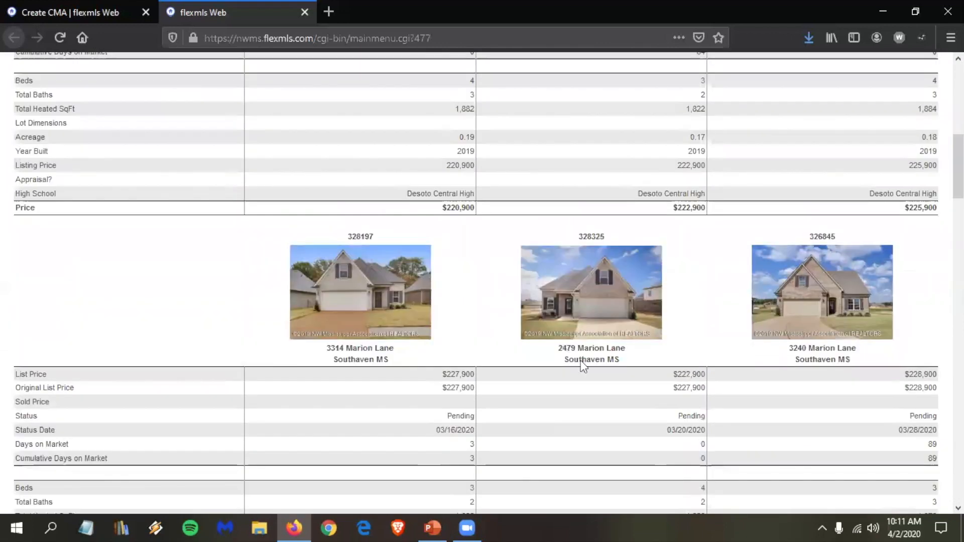
scroll(581, 366, "down", 1)
scroll(578, 374, "down", 8)
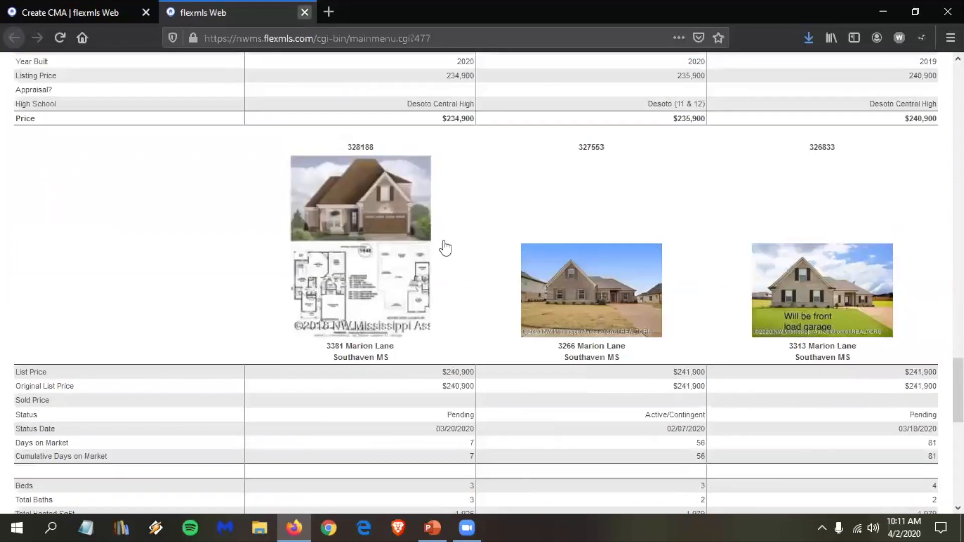
key("ctrl+w")
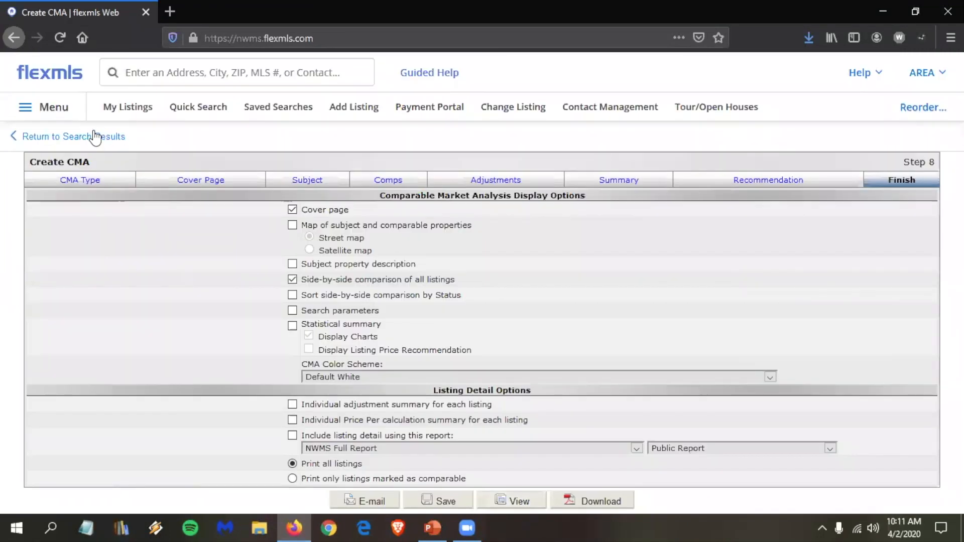
Step: Discard the unsaved CMA and start a fresh '0.5 - My Res Search' quick search
key("ctrl+w")
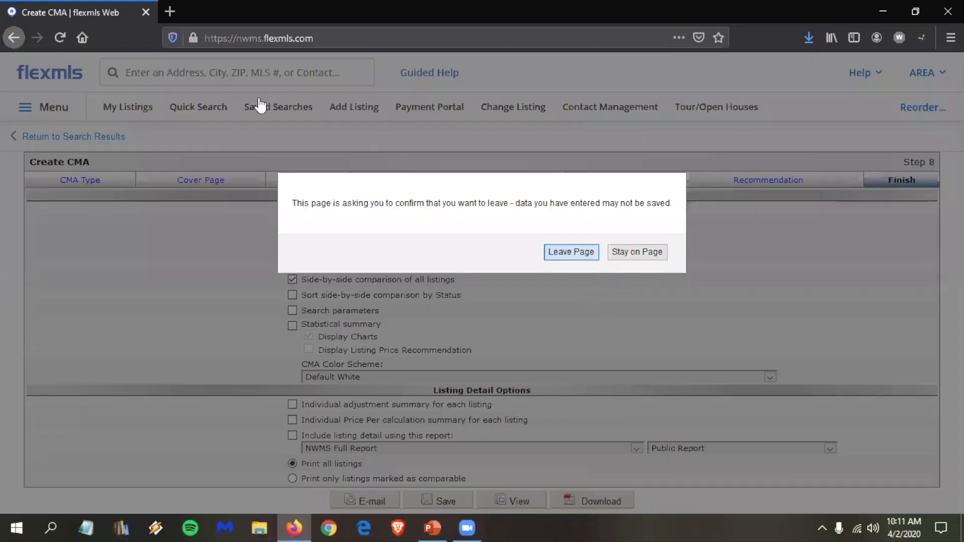
key("Return")
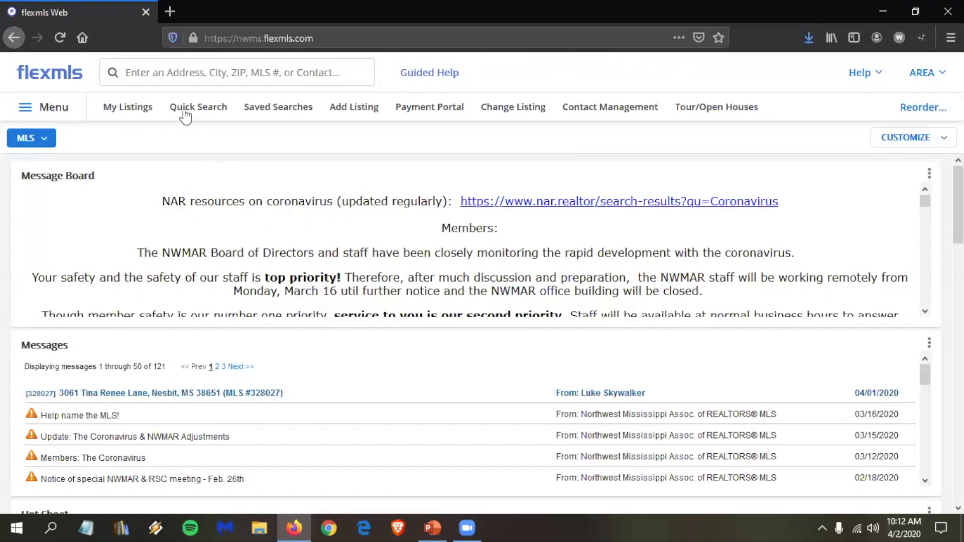
left_click(204, 112)
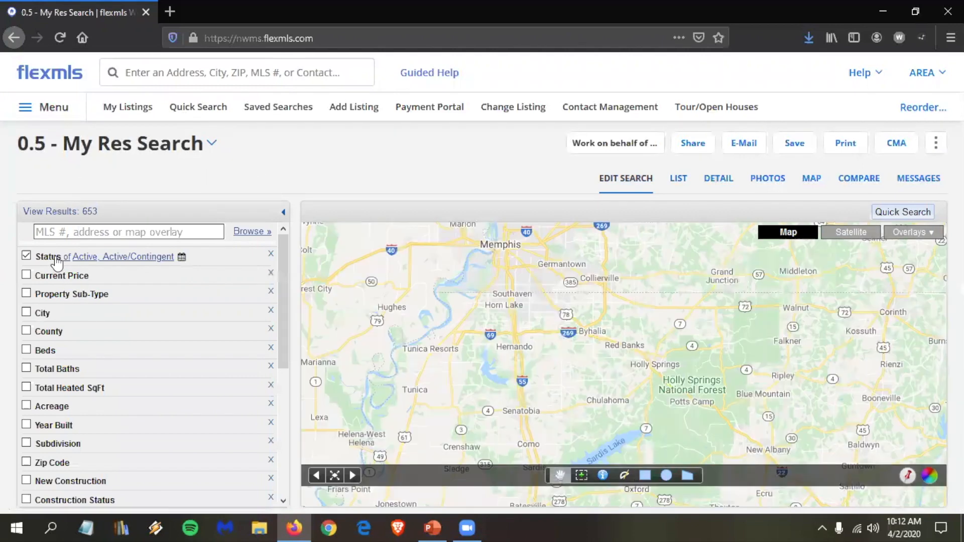
Step: Add Pending and Sold statuses and set Under Contract and Sold dates to 6 months back
left_click(56, 259)
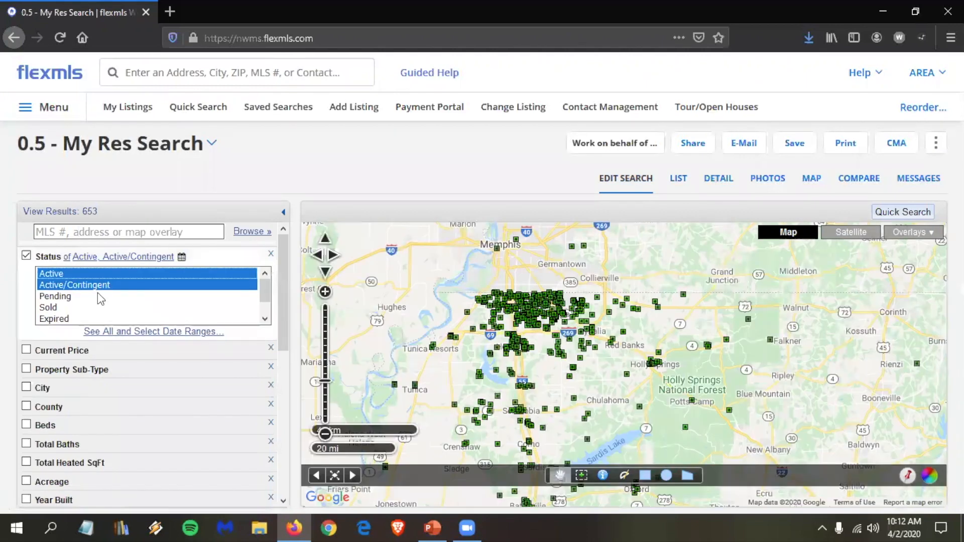
left_click(70, 297, "ctrl")
left_click(55, 307, "ctrl")
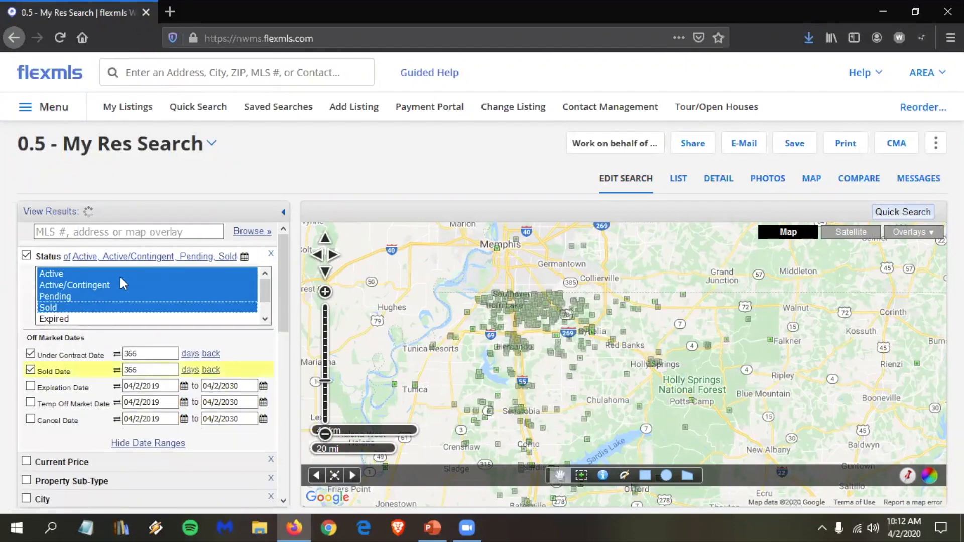
left_click(143, 349)
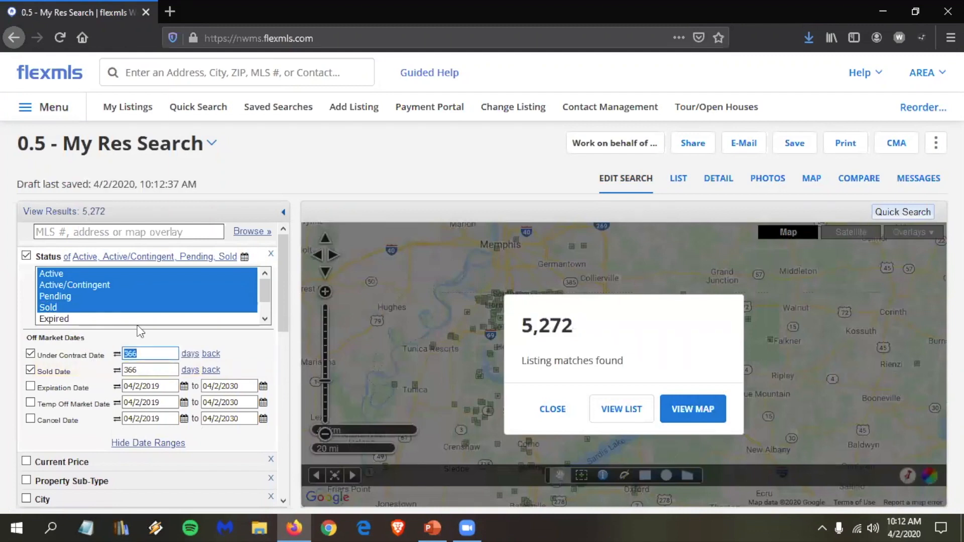
type("6")
left_click(191, 354)
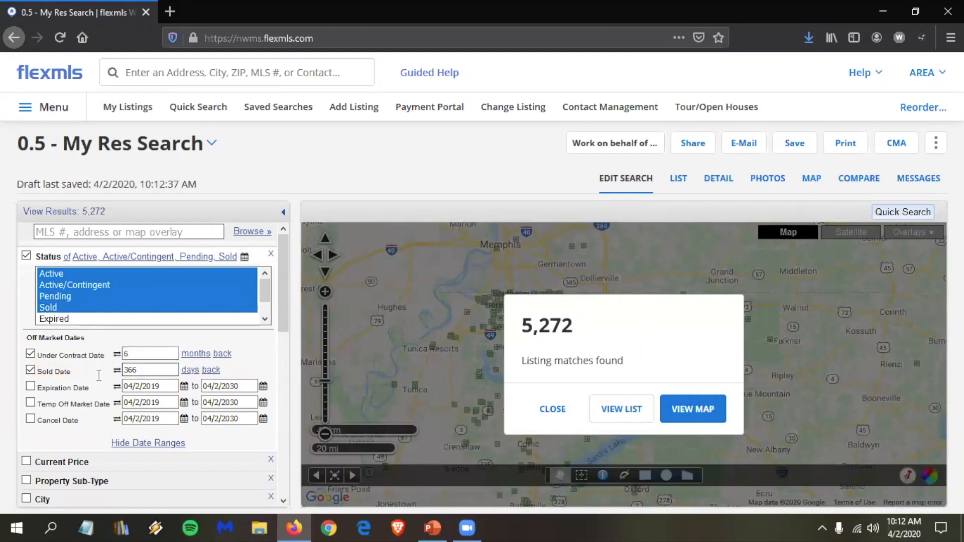
left_click(145, 370)
type("6")
left_click(190, 370)
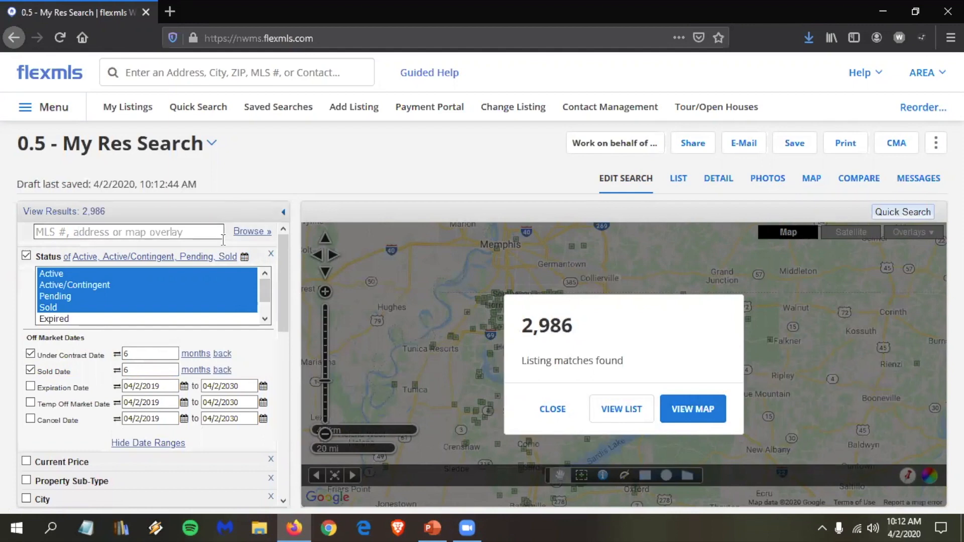
Step: Filter by the Cherry Tree Park subdivision and change the date range to 12 months back
scroll(216, 261, "down", 4)
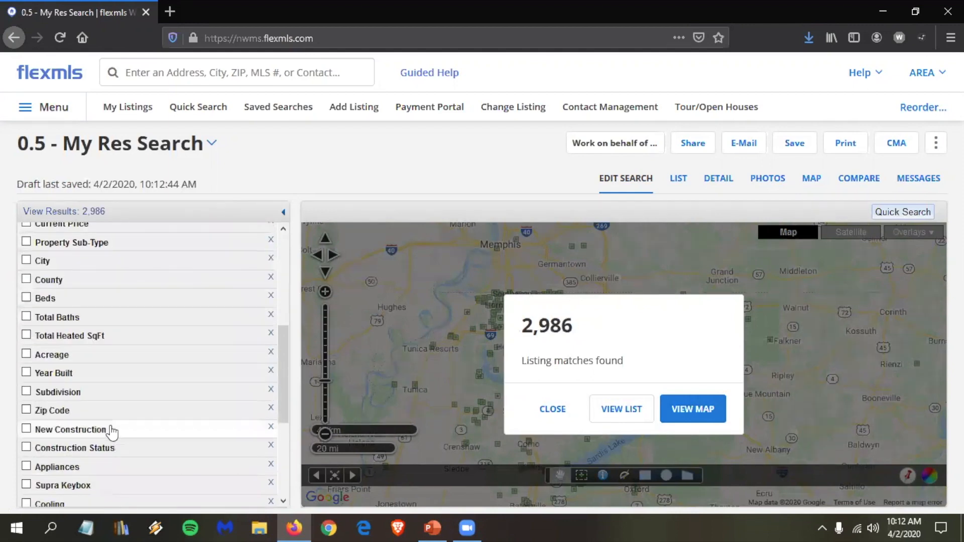
scroll(108, 428, "down", 3)
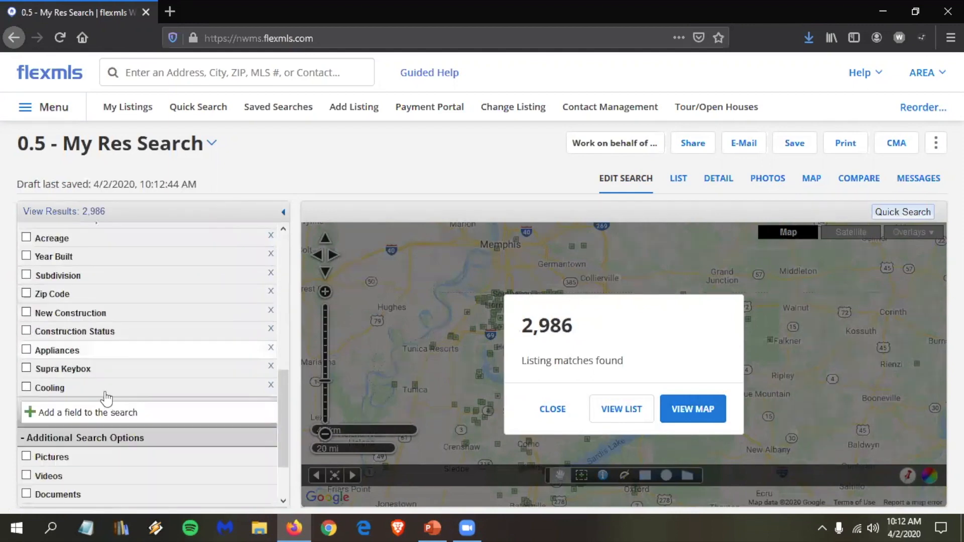
left_click(79, 280)
type("cherr")
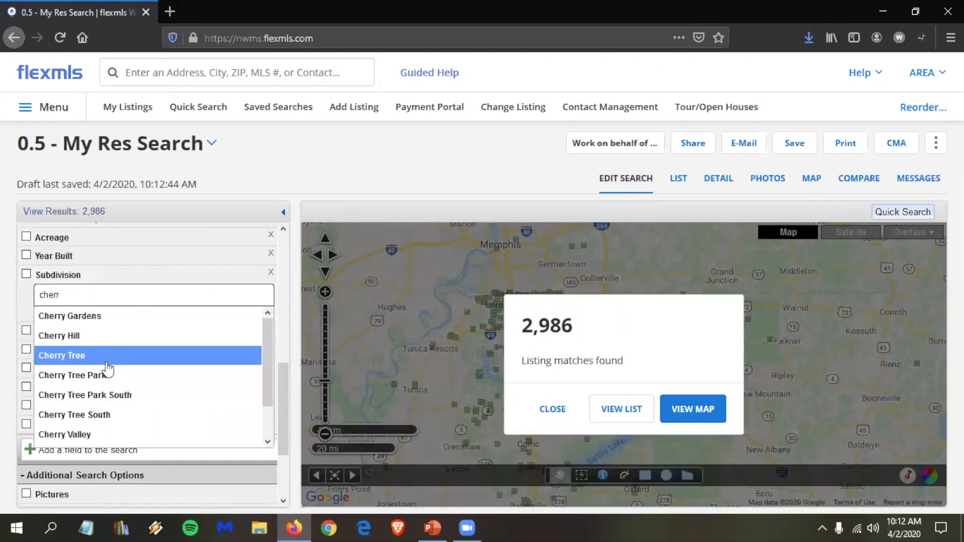
left_click(108, 379)
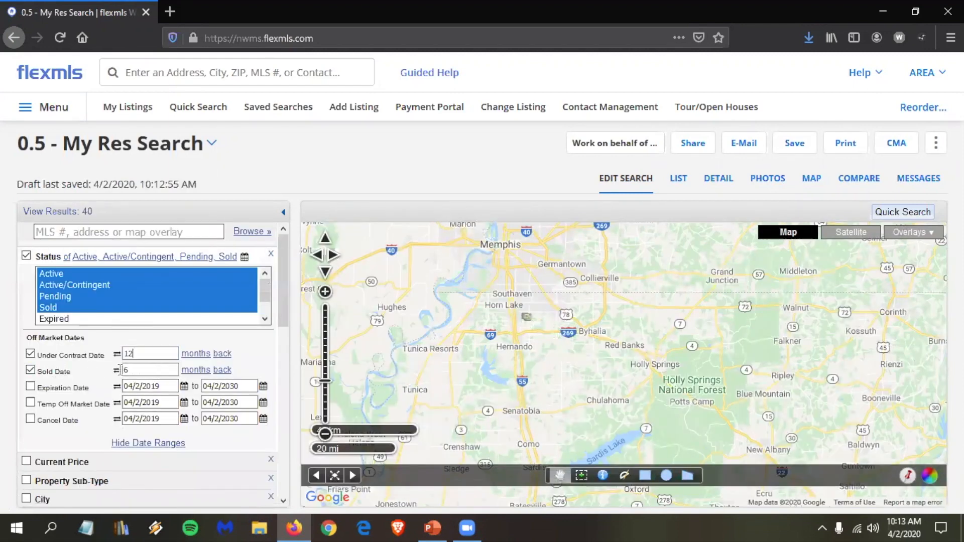
key("Tab")
type("6")
key("BackSpace")
type("12")
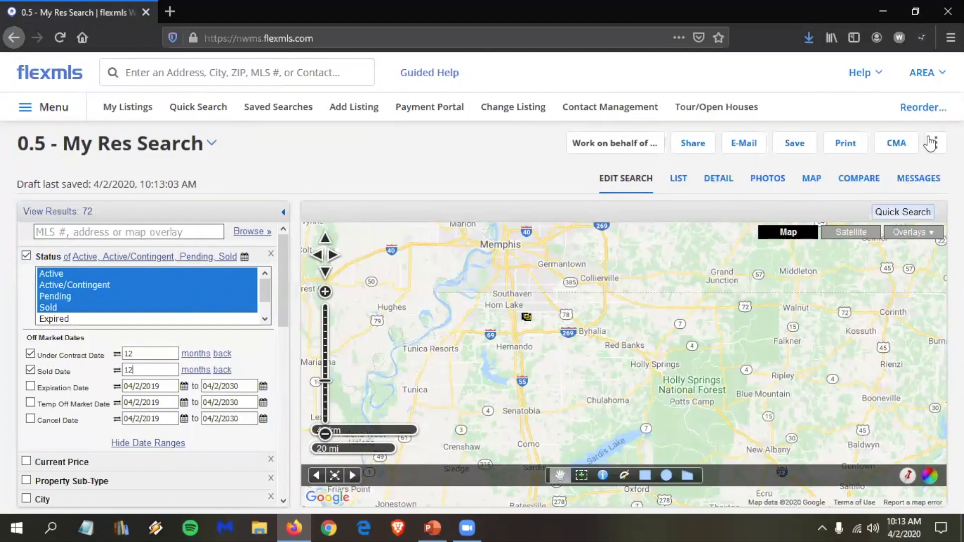
Step: Start a Statistical CMA using all 72 Cherry Tree Park results and continue to its options
left_click(896, 146)
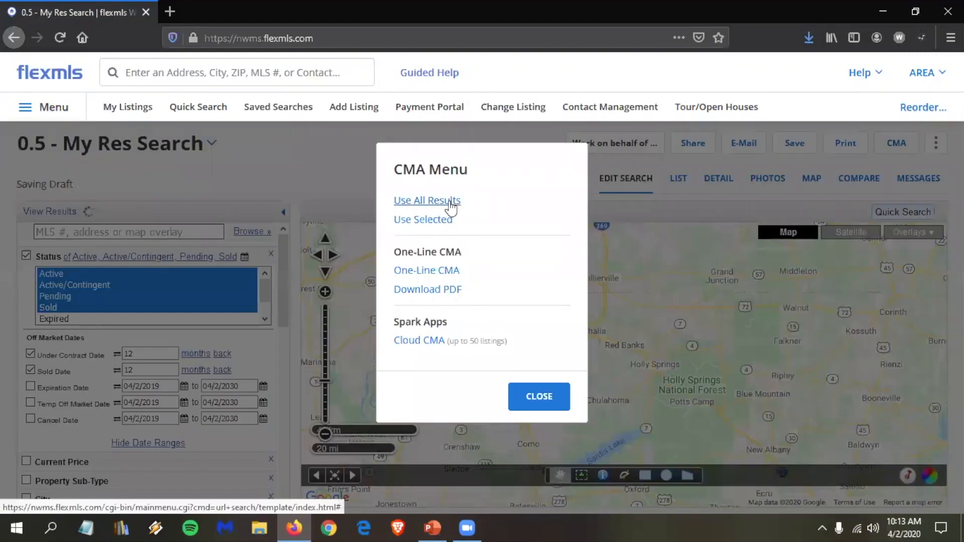
left_click(450, 201)
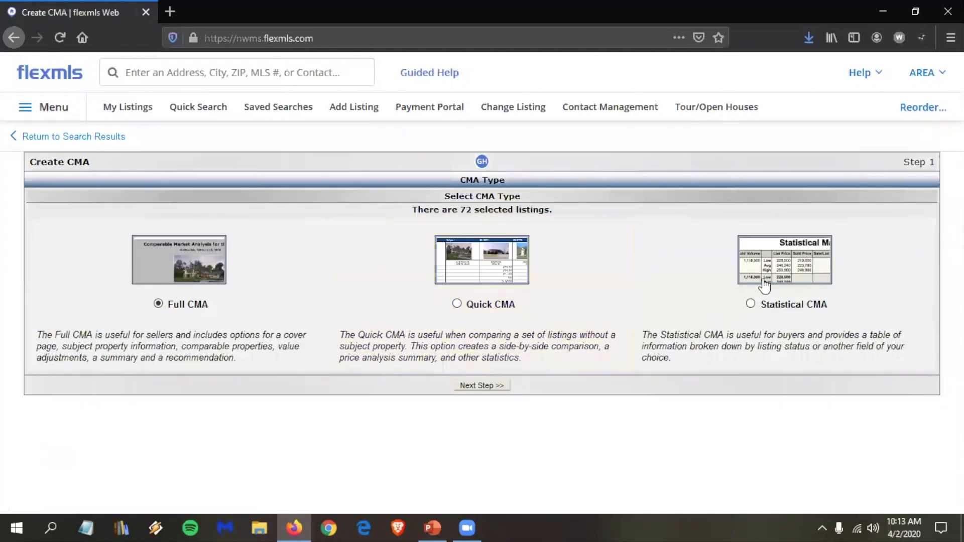
left_click(799, 309)
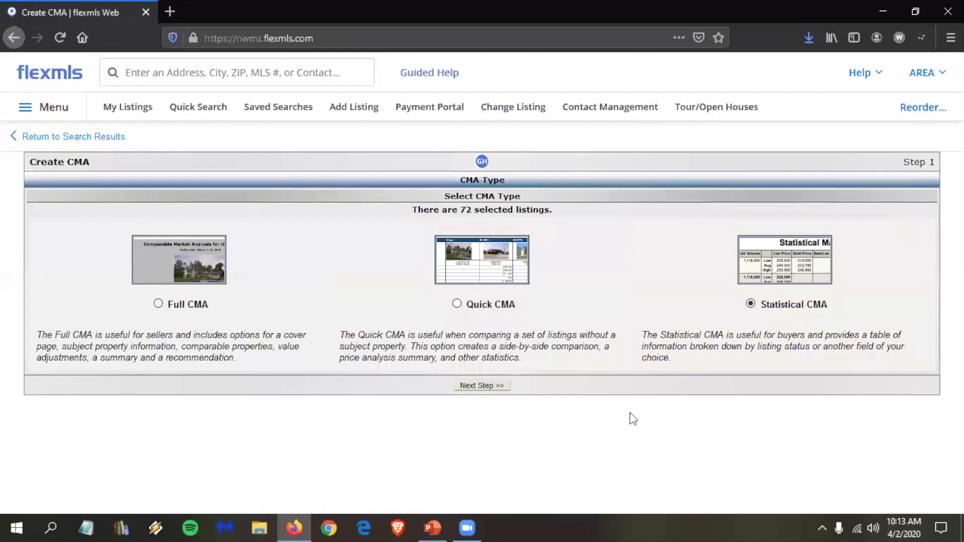
left_click(490, 386)
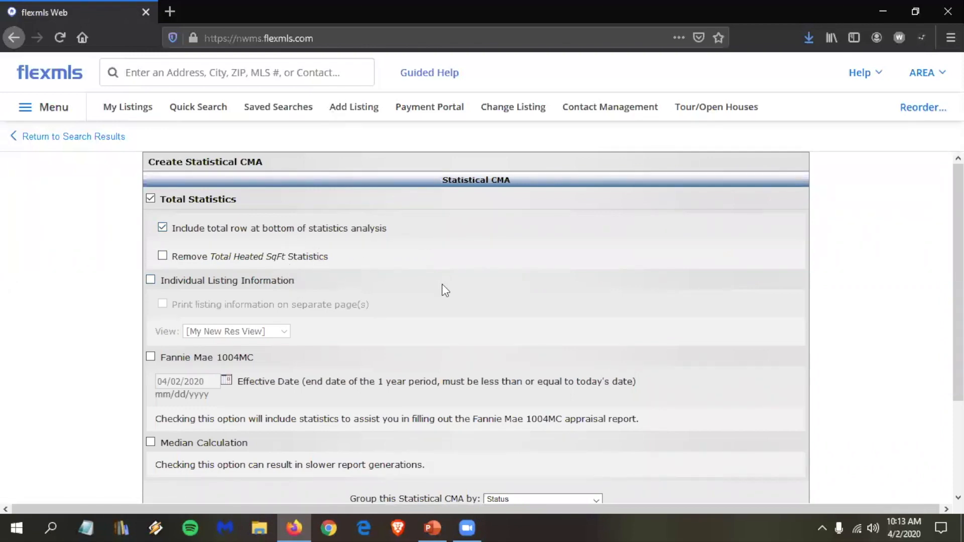
Step: Turn on Median Calculation, group by Beds, and view the 72-listing statistical report
scroll(442, 285, "down", 5)
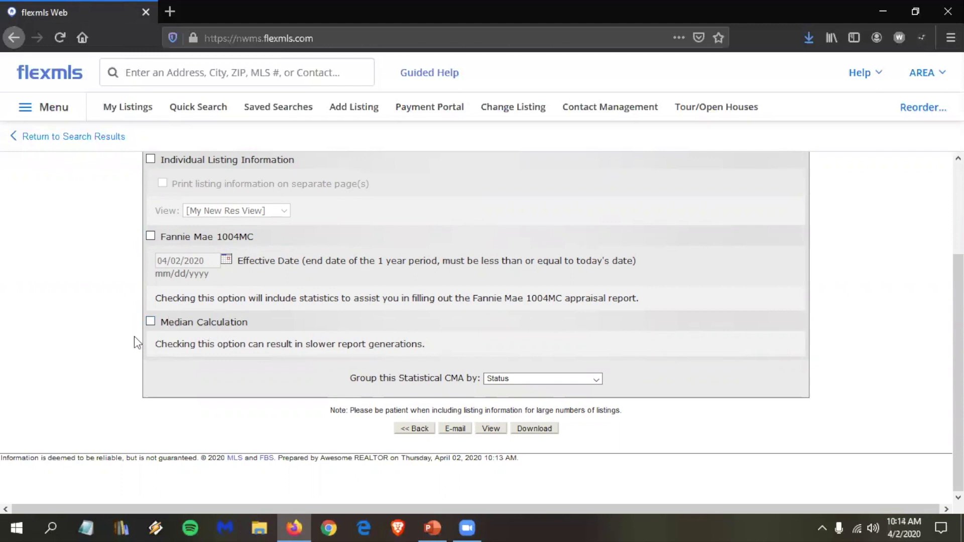
left_click(153, 323)
scroll(556, 383, "up", 2)
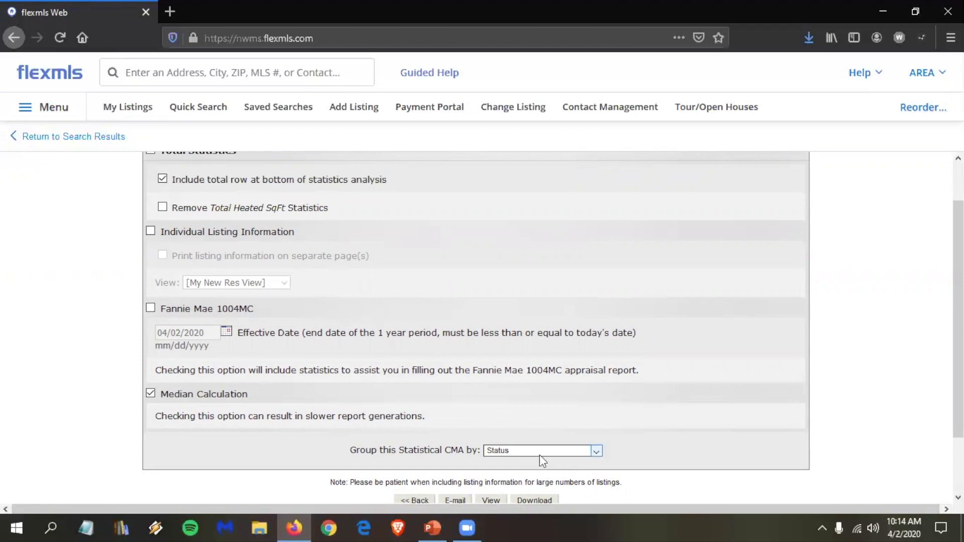
left_click(557, 448)
scroll(562, 319, "up", 10)
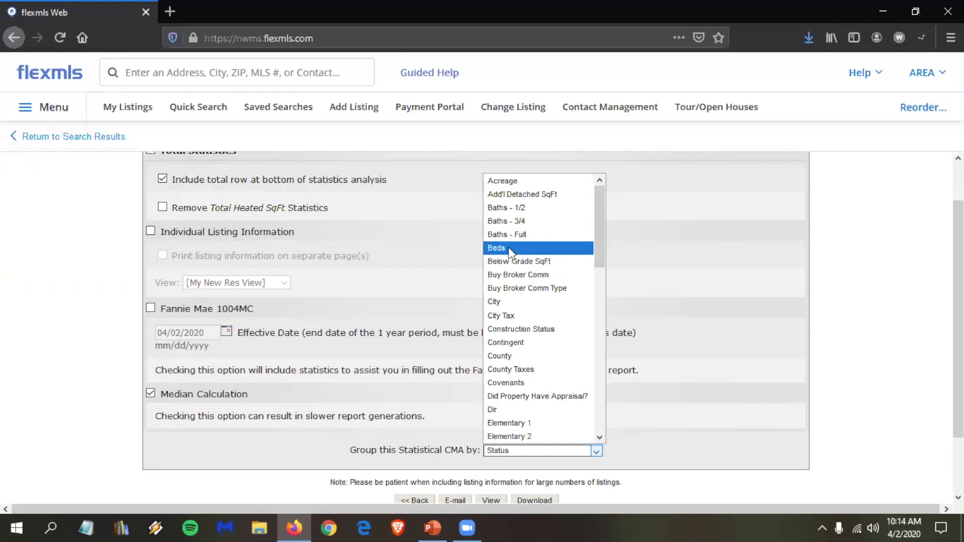
left_click(510, 252)
scroll(634, 386, "down", 3)
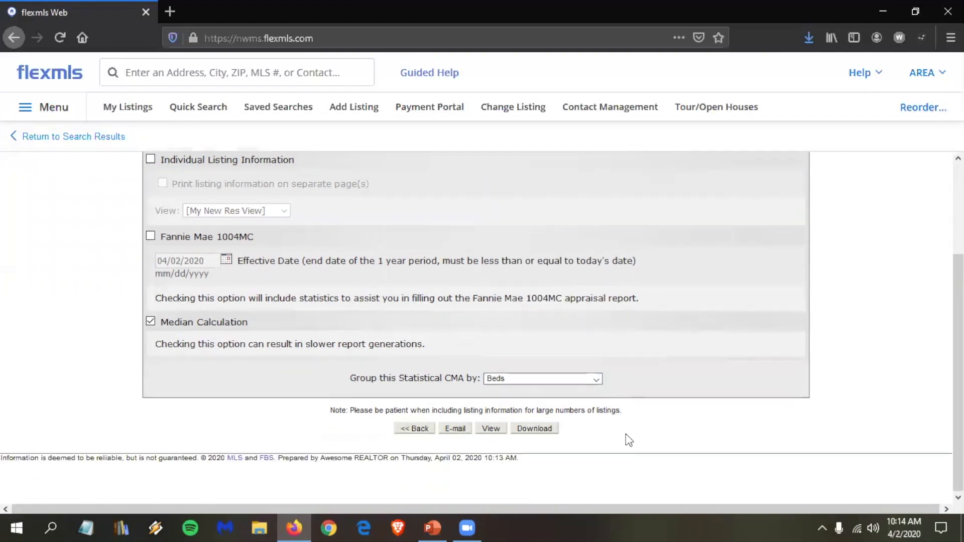
left_click(491, 429)
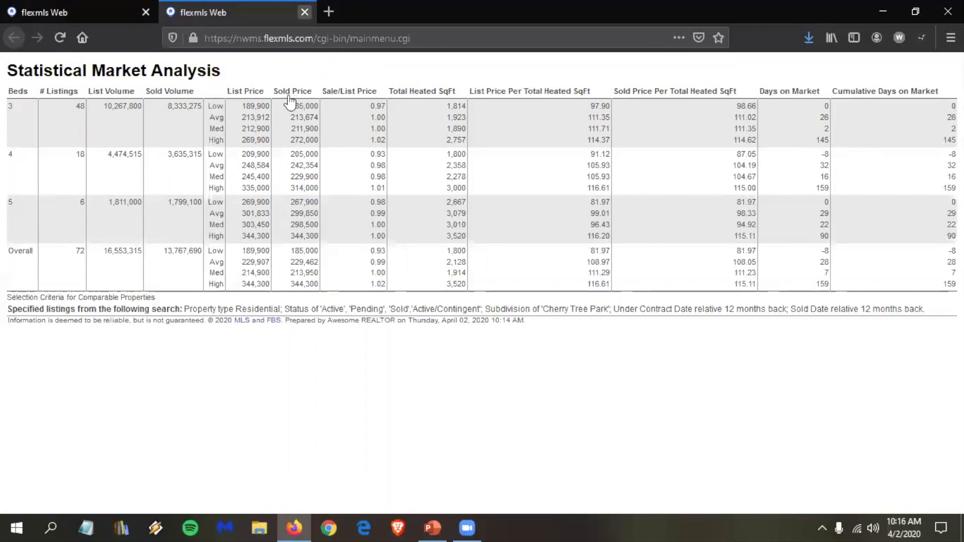
Step: Close the bedroom-grouped Statistical Market Analysis report tab
key("ctrl+w")
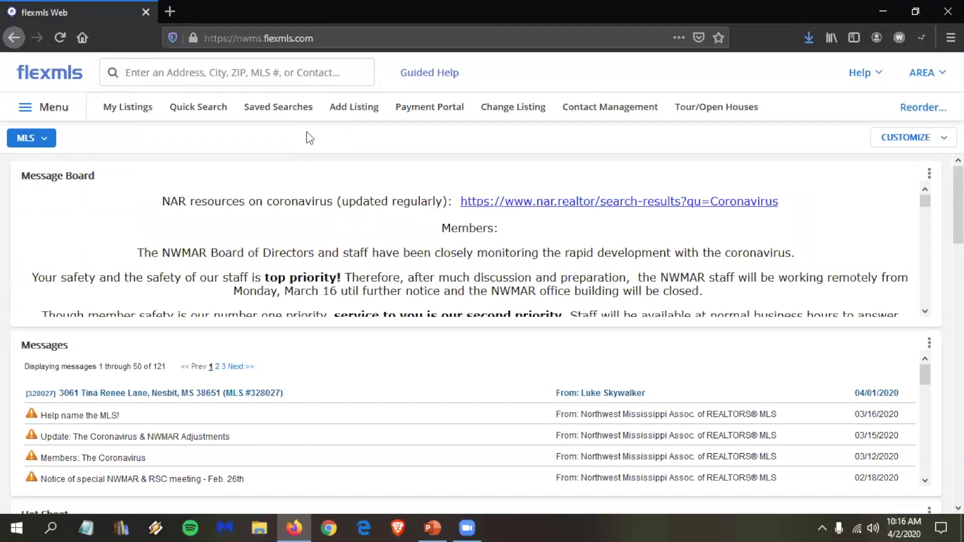
Step: Run a new quick search for Sold status only, with Sold Date 6 months back
left_click(199, 115)
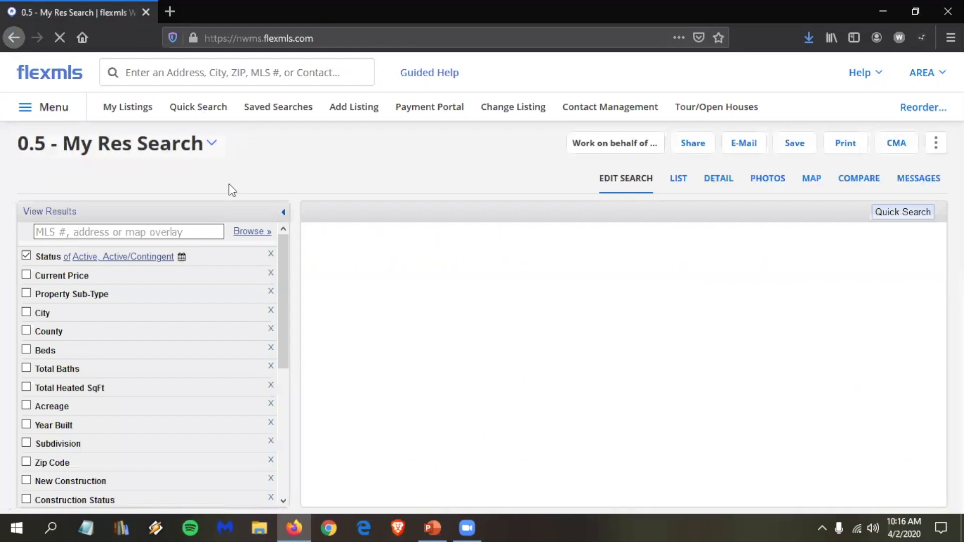
left_click(49, 261)
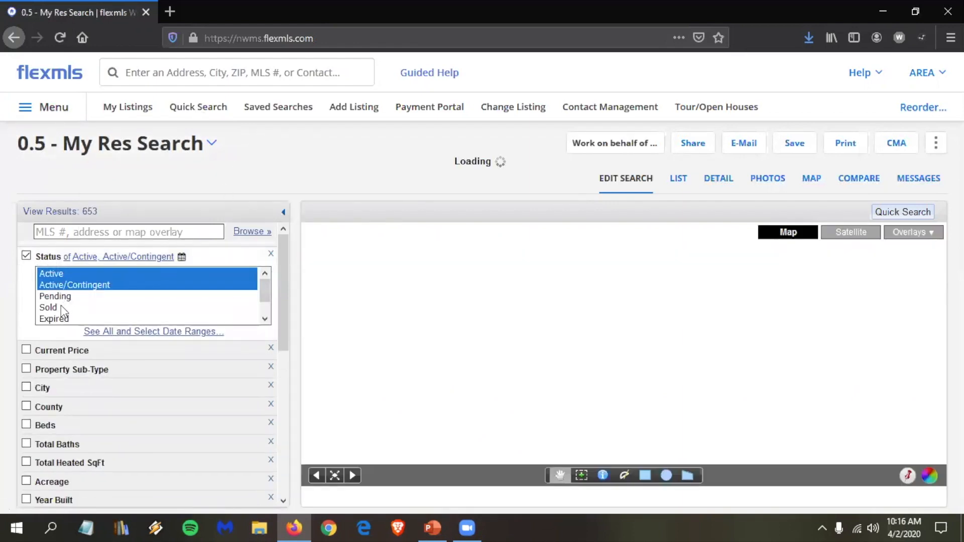
left_click(61, 307)
left_click(117, 332)
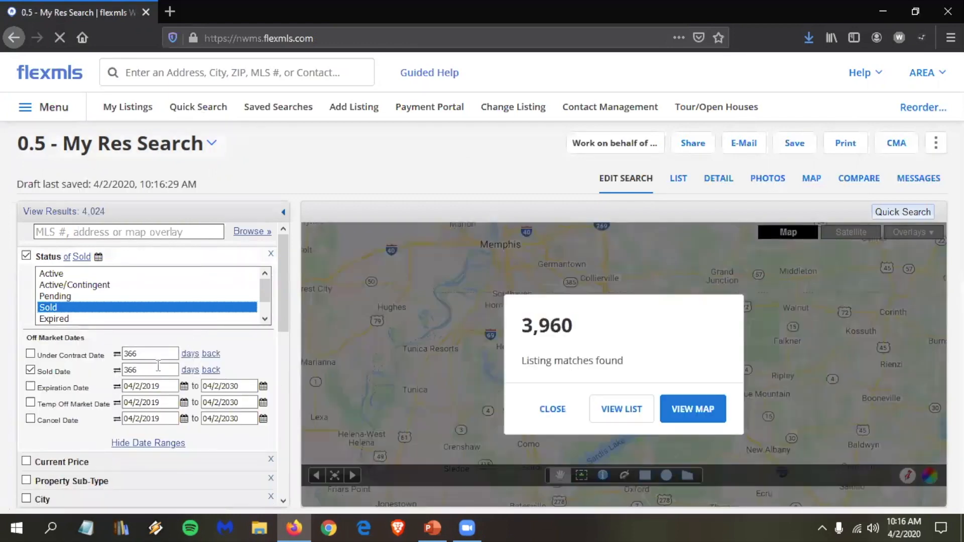
left_click_drag(145, 369, 101, 379)
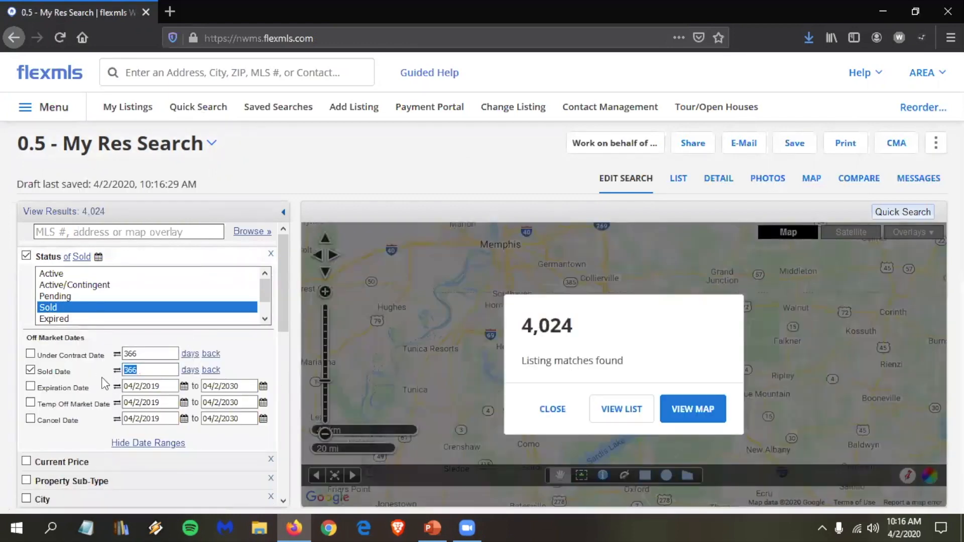
type("6")
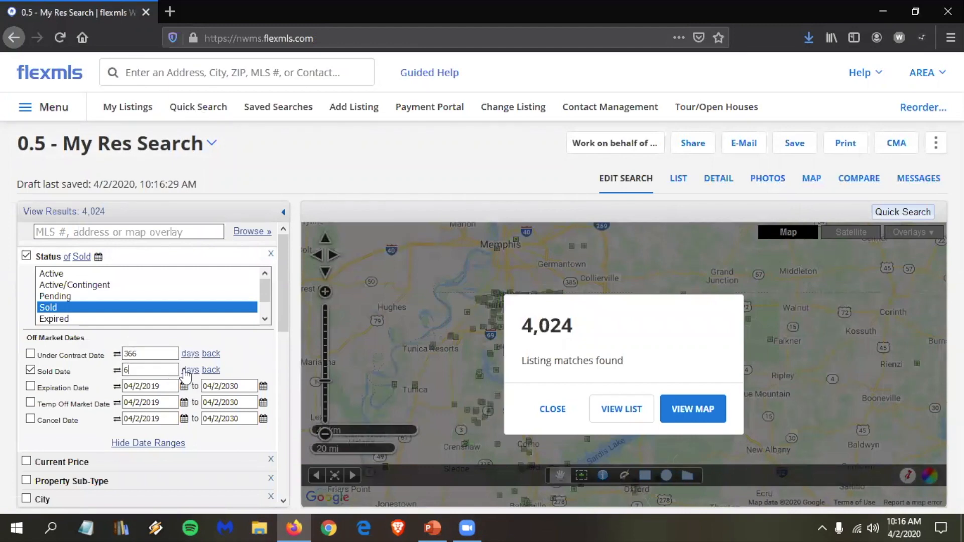
left_click(185, 370)
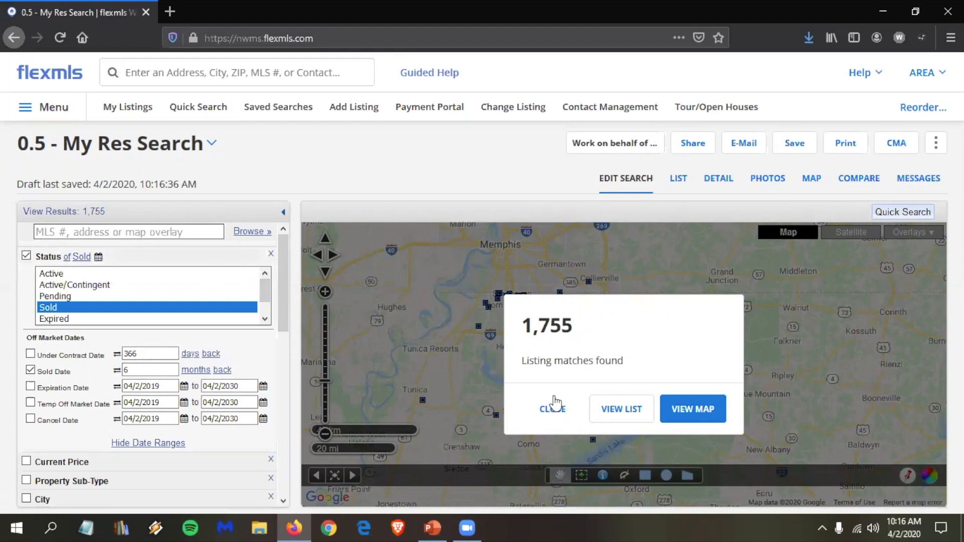
Step: Base a Statistical CMA on all 1,755 sold results and continue to its options page
left_click(888, 148)
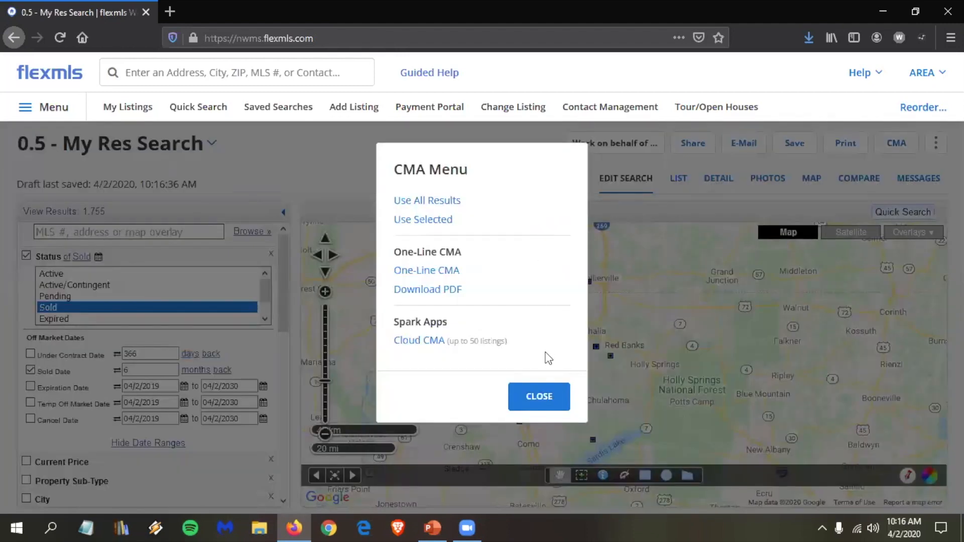
left_click(425, 203)
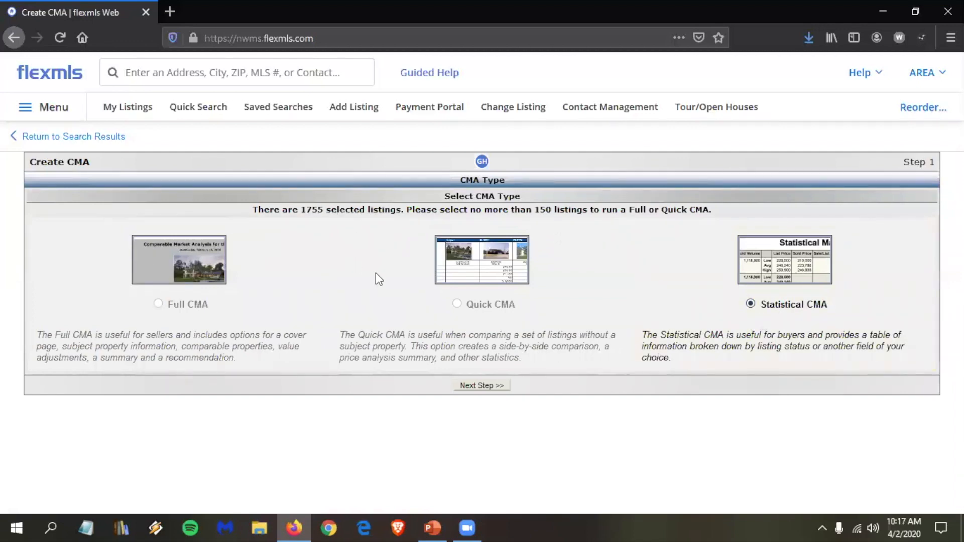
left_click(491, 388)
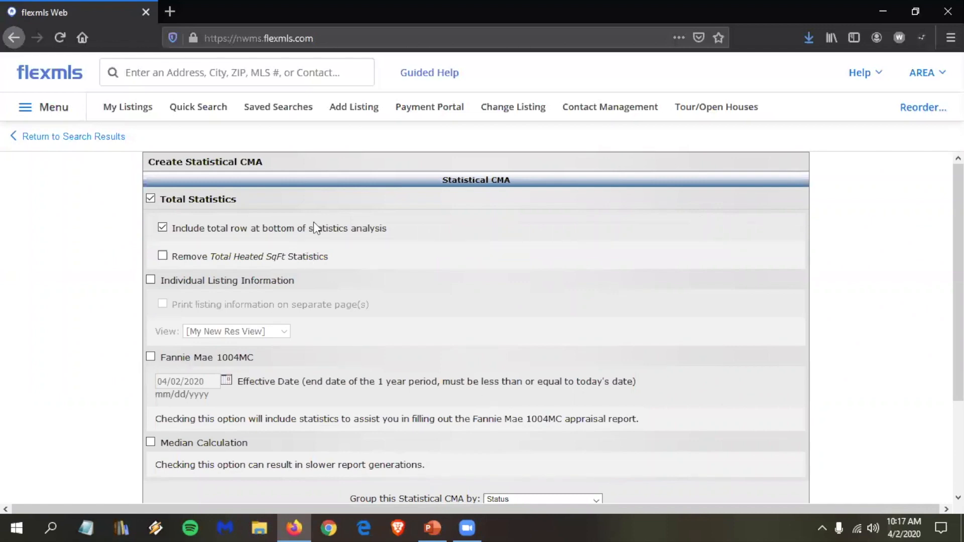
Step: Turn on Median Calculation, group by Subdivision, and view the sold-listings statistical report
scroll(318, 224, "down", 3)
scroll(251, 311, "down", 1)
left_click(221, 325)
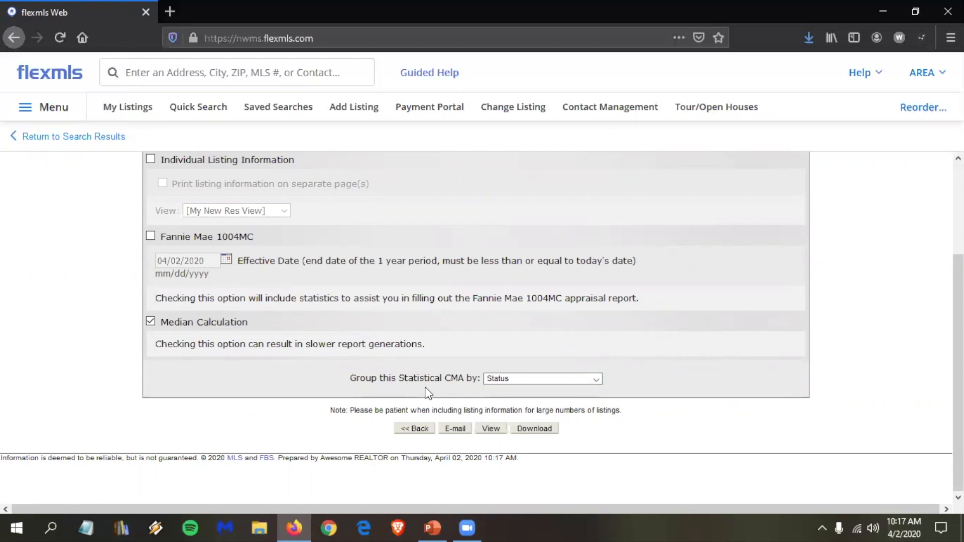
left_click(518, 378)
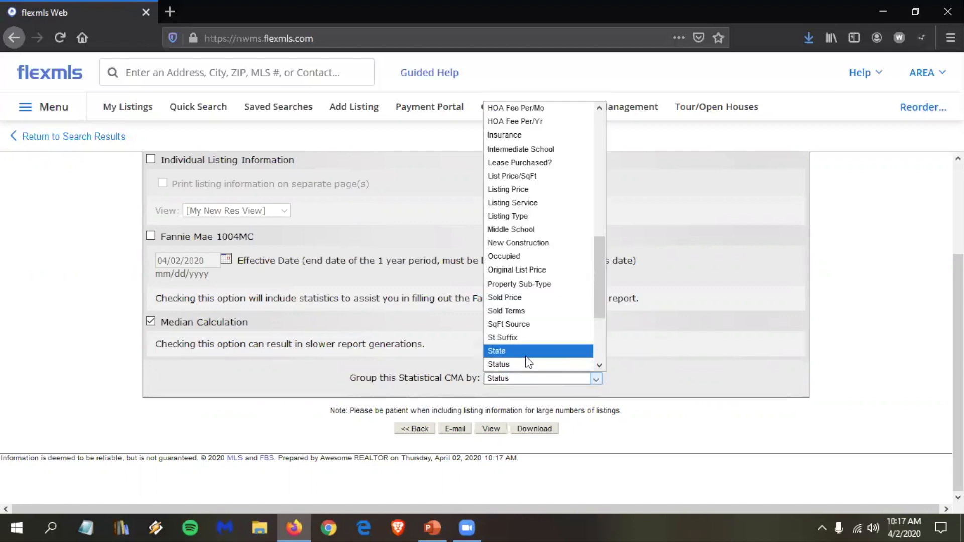
scroll(526, 357, "down", 1)
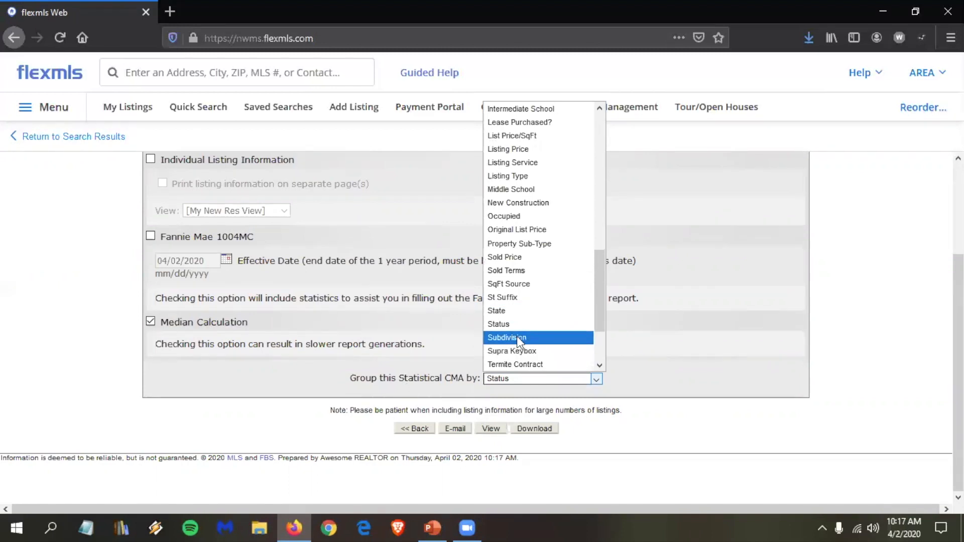
left_click(517, 336)
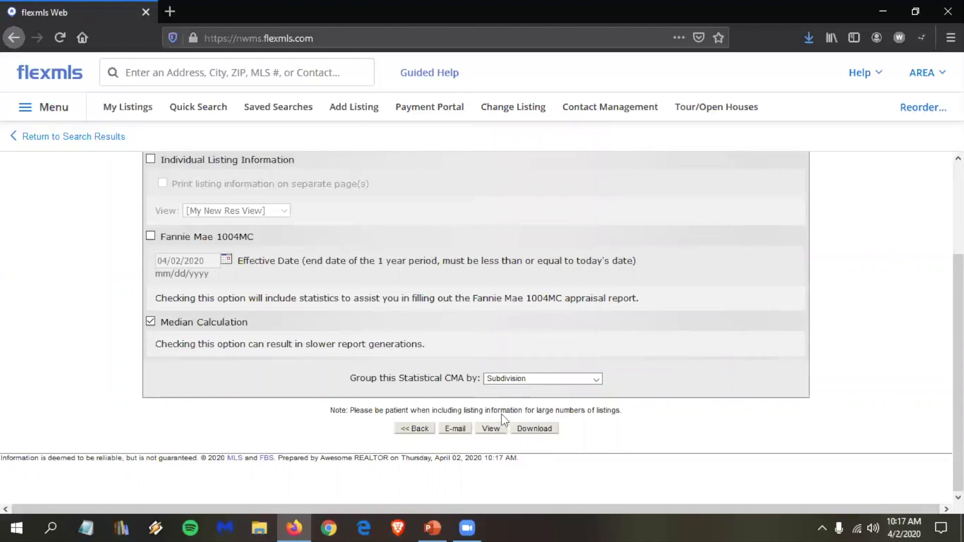
left_click(495, 433)
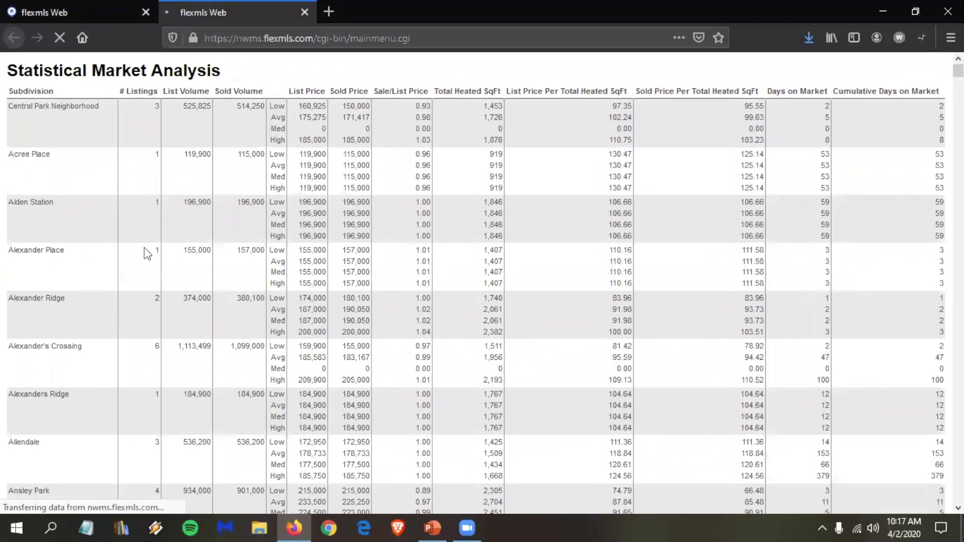
scroll(143, 249, "down", 3)
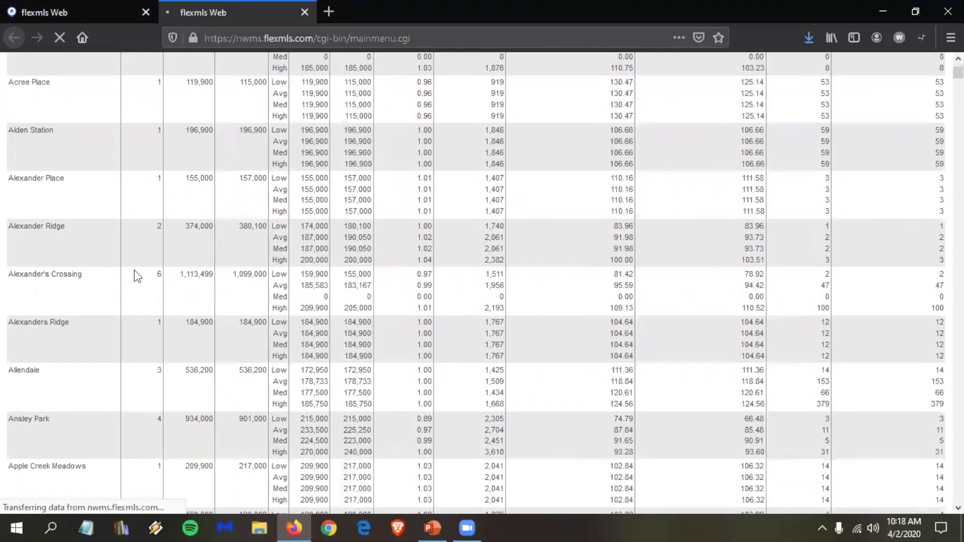
scroll(136, 276, "down", 1)
scroll(136, 275, "down", 1)
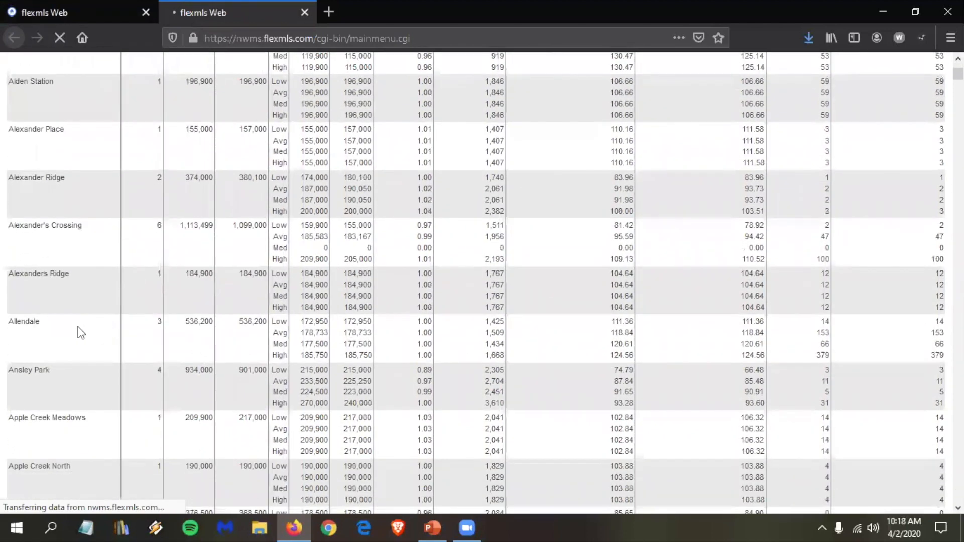
scroll(81, 332, "down", 4)
scroll(158, 329, "down", 5)
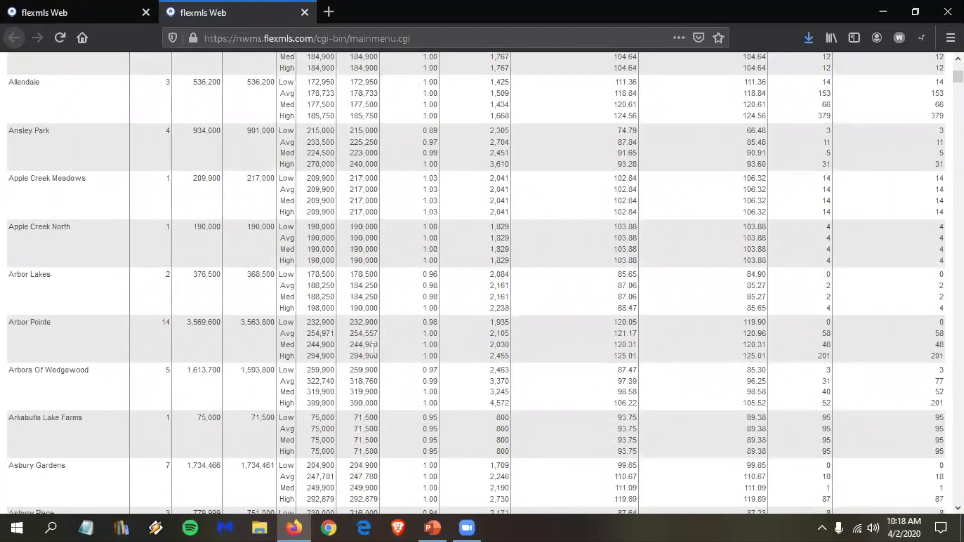
scroll(372, 347, "up", 1)
scroll(372, 348, "up", 3)
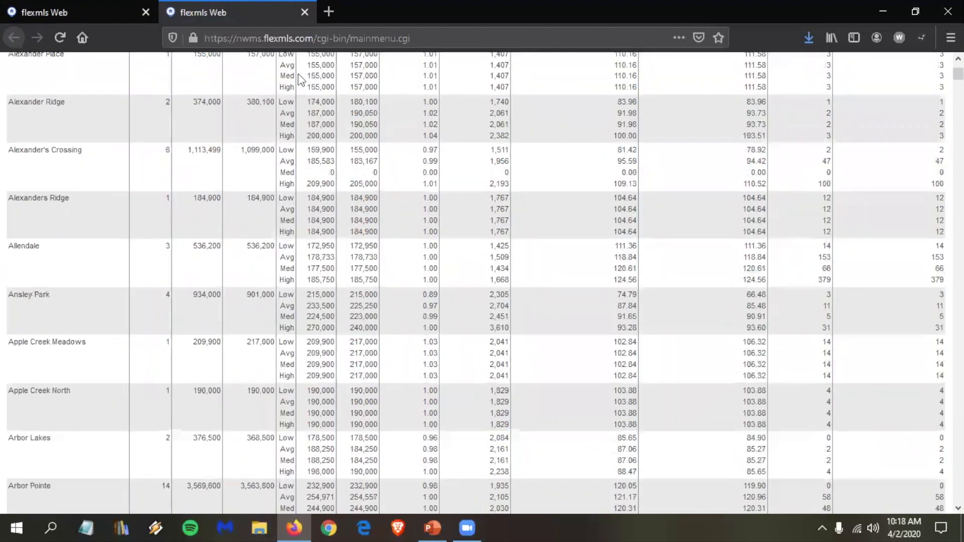
scroll(301, 80, "up", 3)
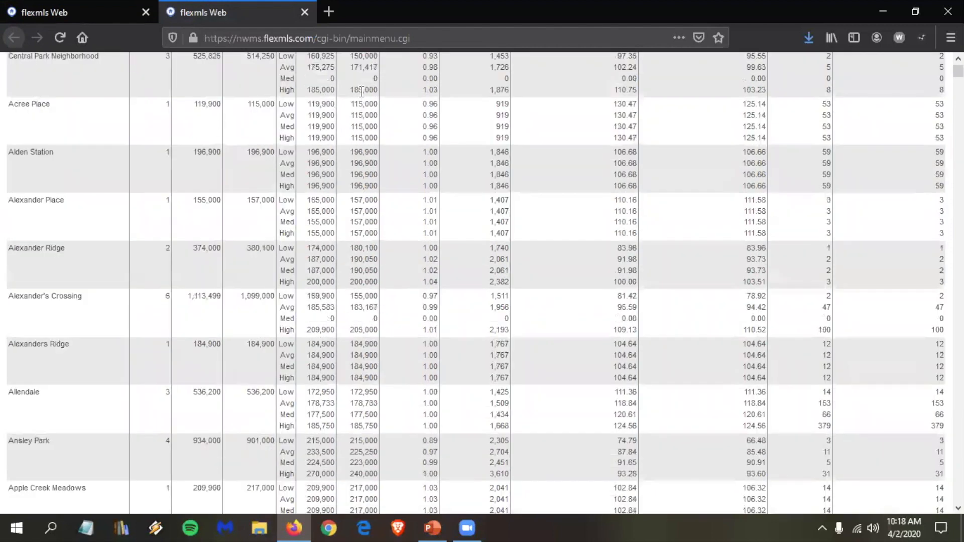
scroll(362, 92, "up", 2)
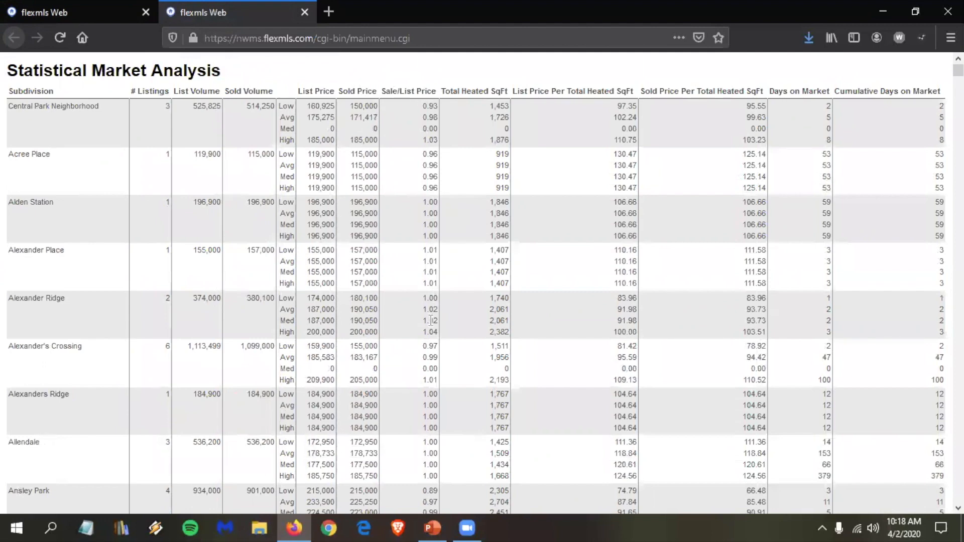
scroll(430, 321, "down", 3)
scroll(429, 329, "down", 4)
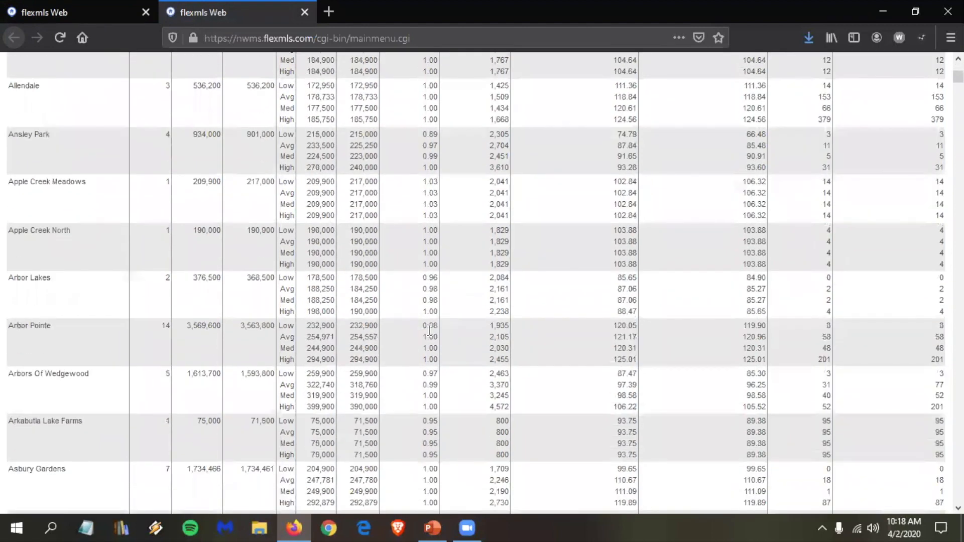
scroll(429, 330, "down", 4)
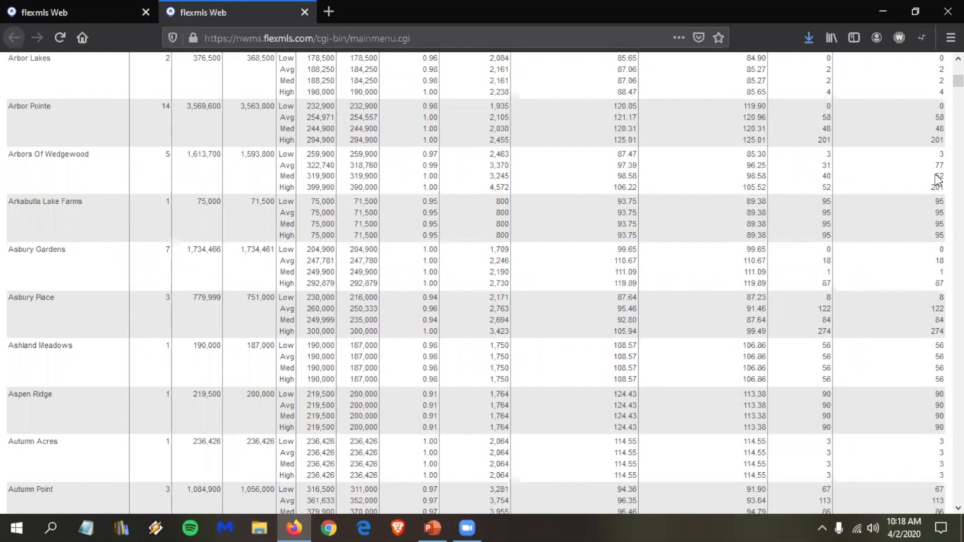
scroll(473, 64, "up", 10)
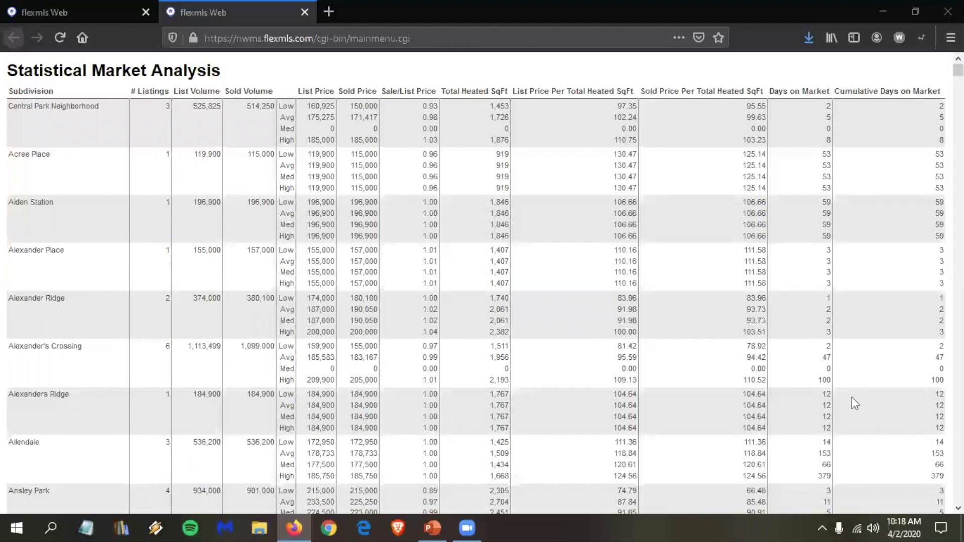
scroll(852, 396, "down", 1)
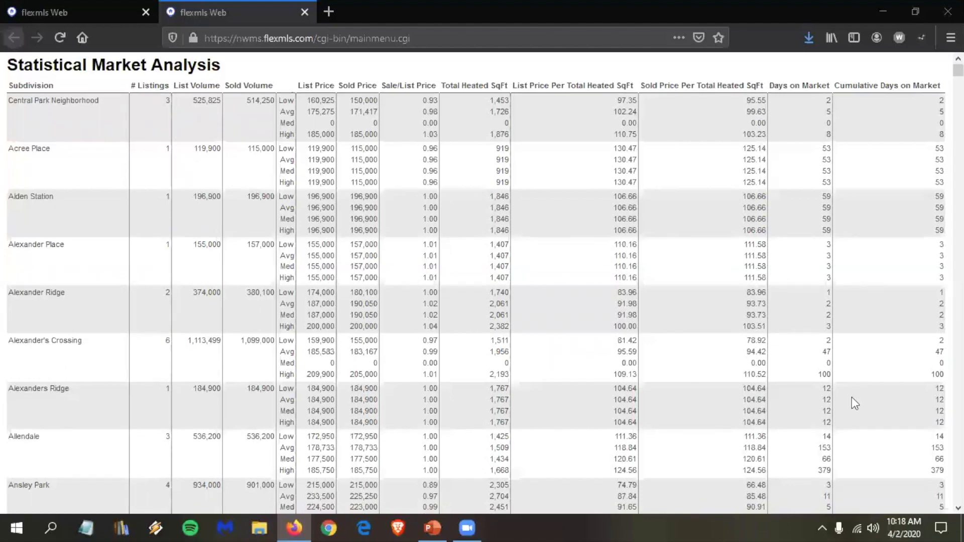
scroll(578, 221, "down", 2)
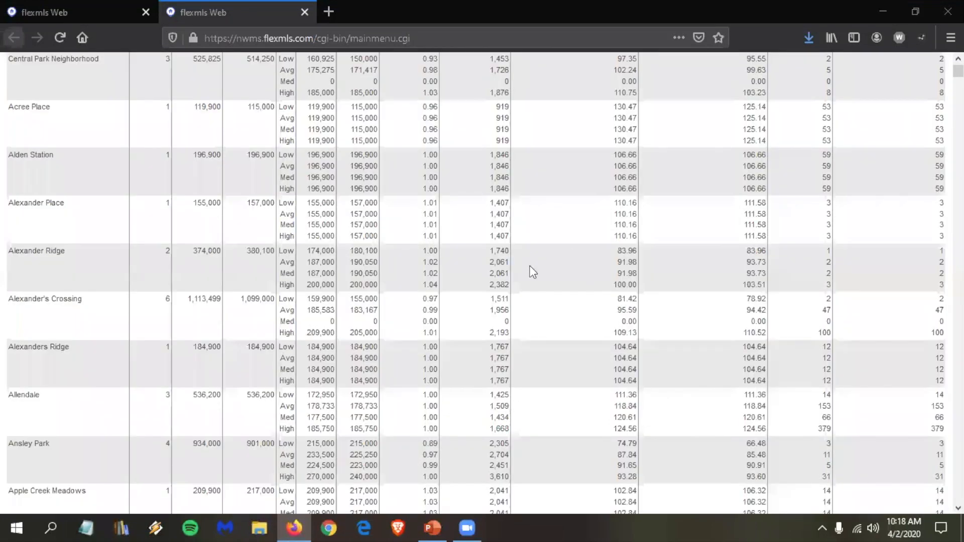
scroll(333, 302, "down", 2)
scroll(333, 302, "down", 2)
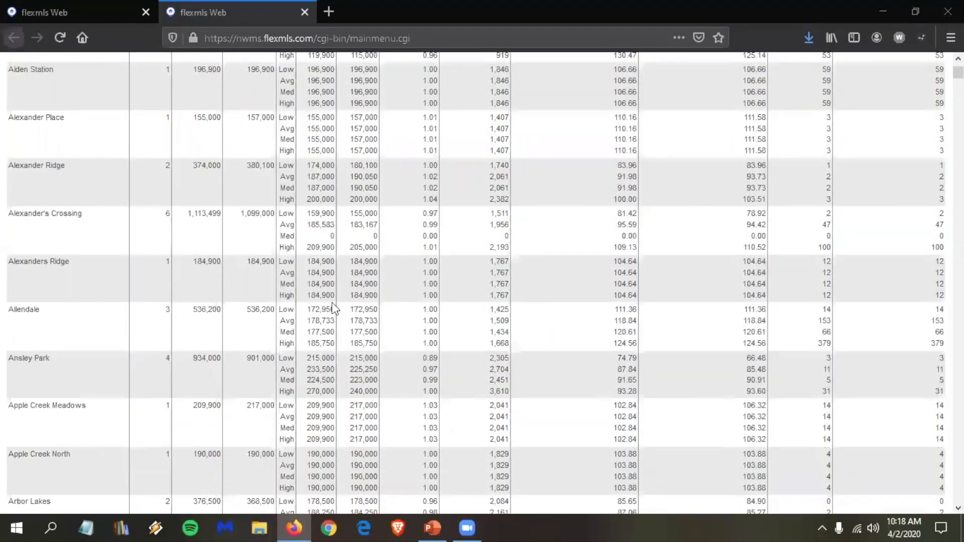
scroll(333, 302, "down", 3)
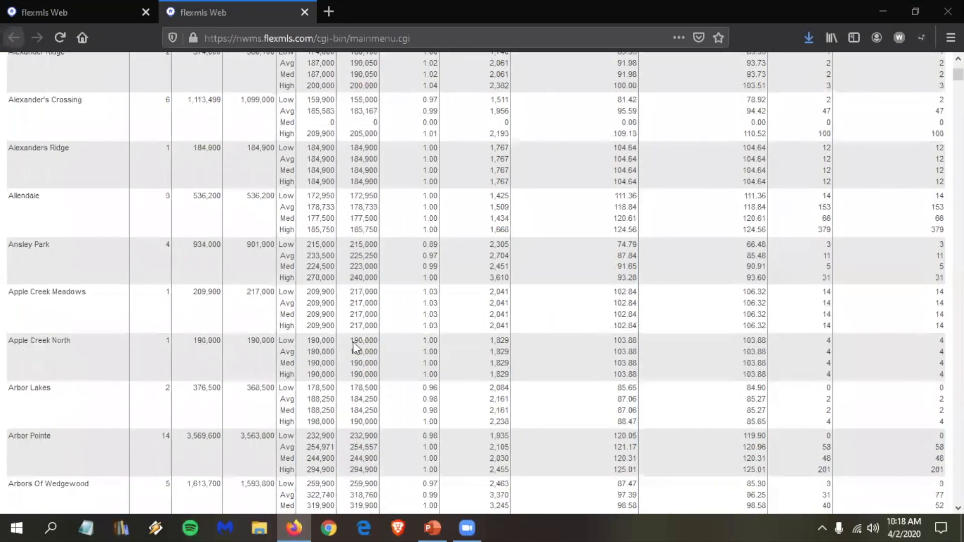
scroll(353, 342, "down", 3)
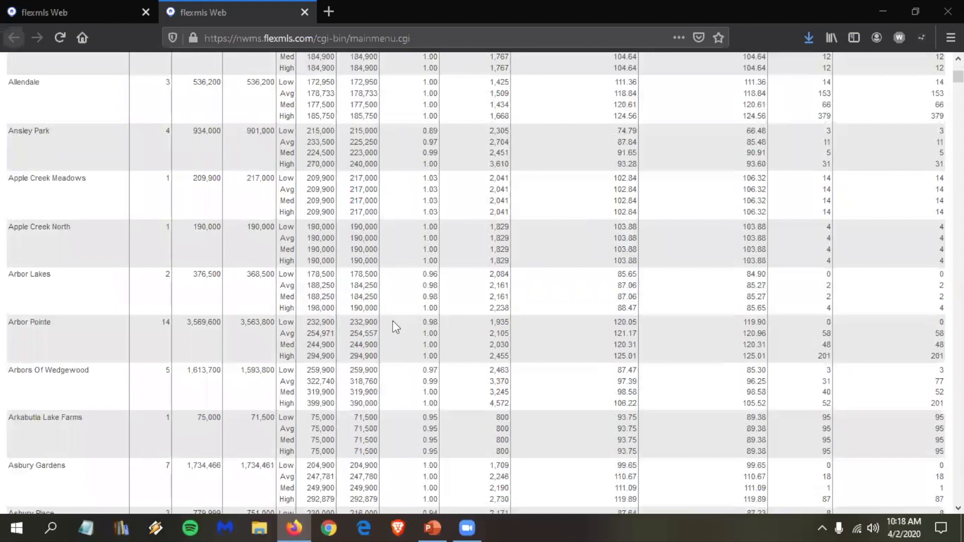
scroll(393, 322, "down", 4)
scroll(393, 322, "down", 4)
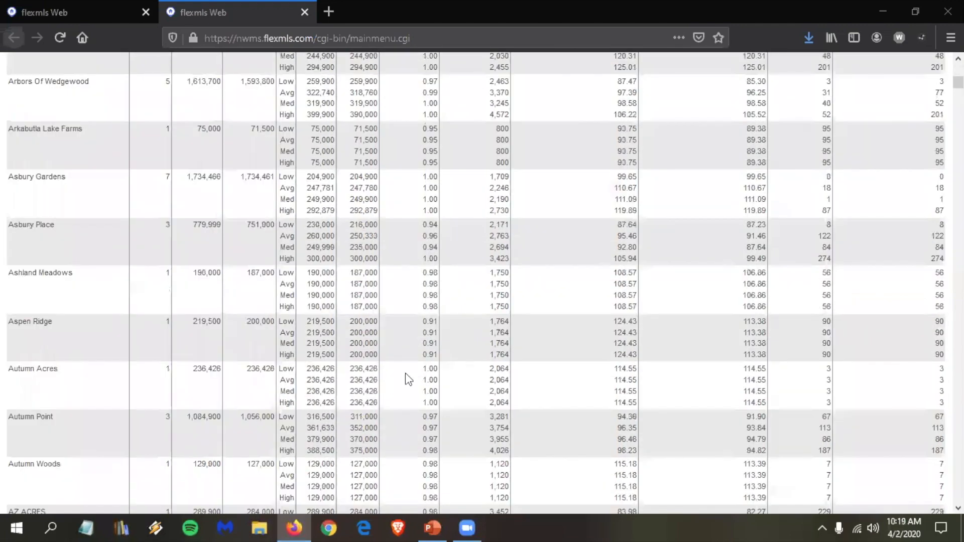
scroll(407, 379, "down", 20)
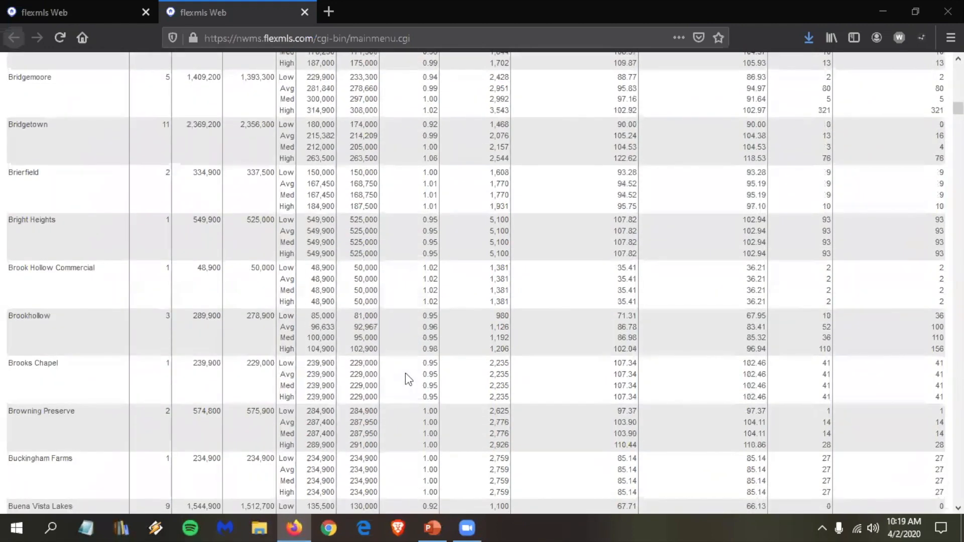
scroll(407, 376, "down", 20)
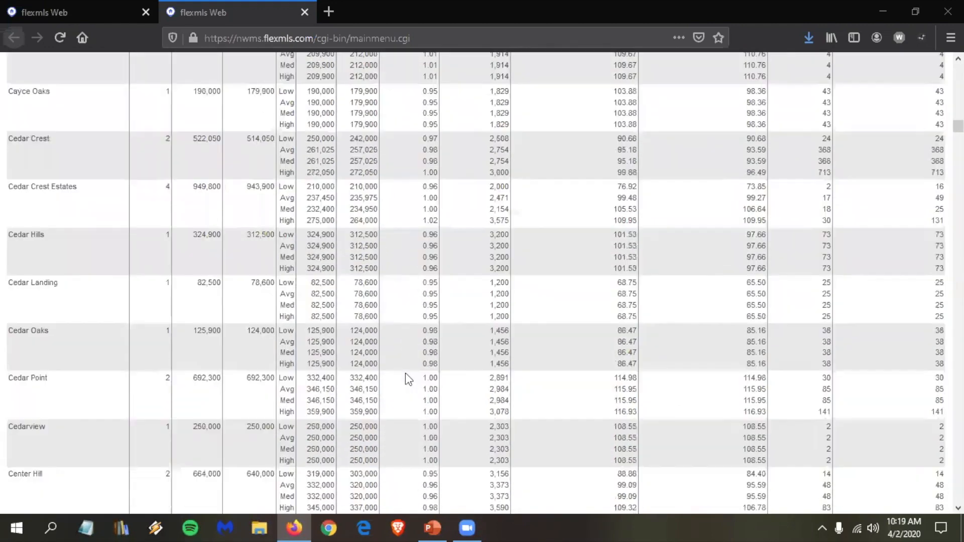
scroll(408, 379, "down", 10)
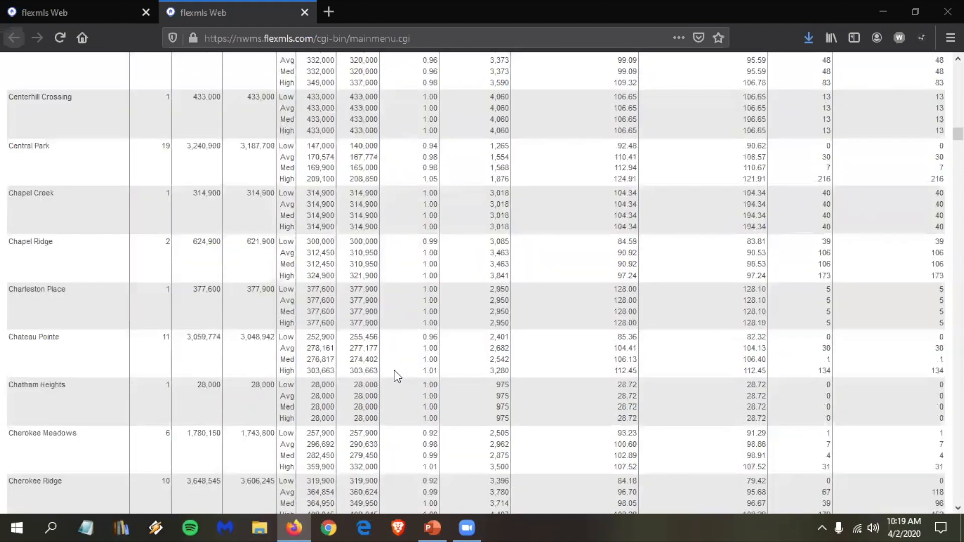
scroll(317, 372, "down", 7)
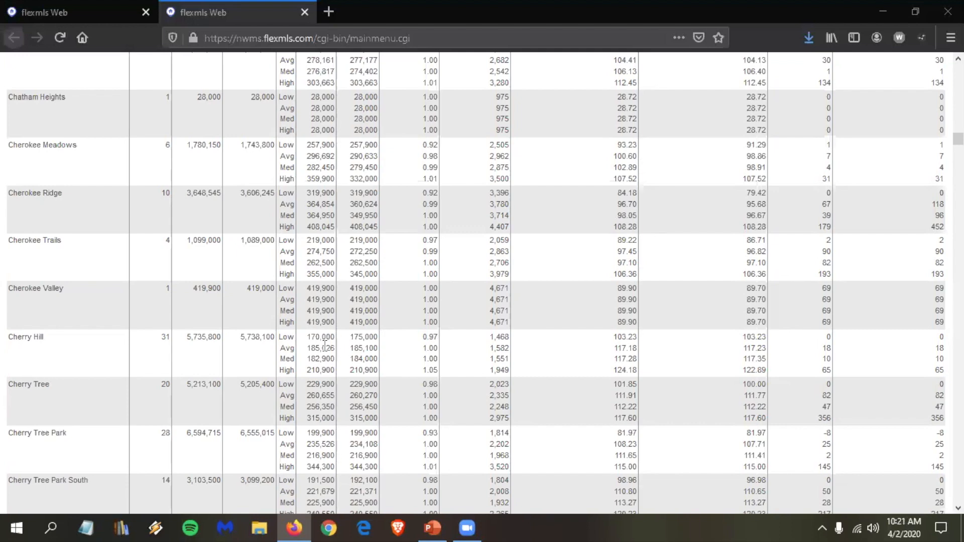
Step: Scroll down to the Deer Creek subdivision figures, then close the report tab
scroll(285, 312, "down", 3)
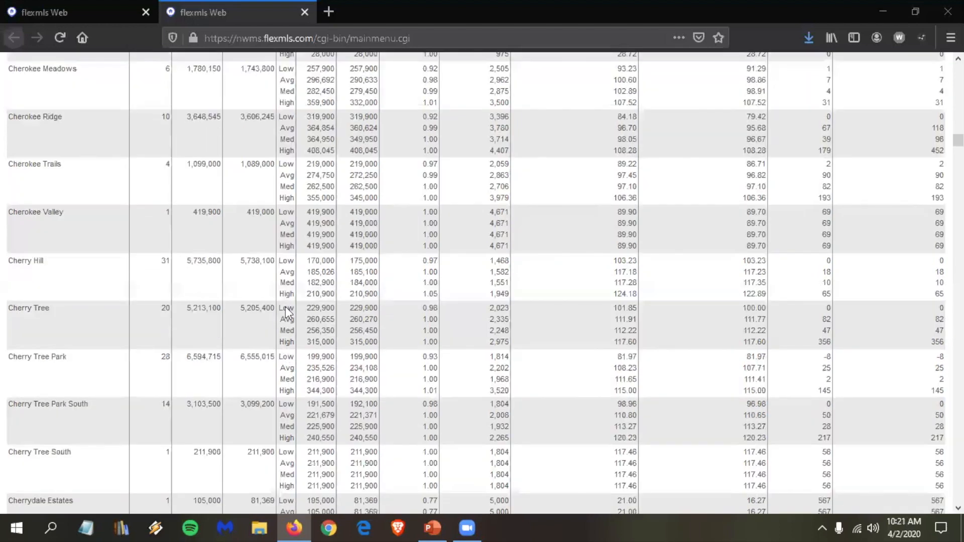
scroll(285, 307, "down", 2)
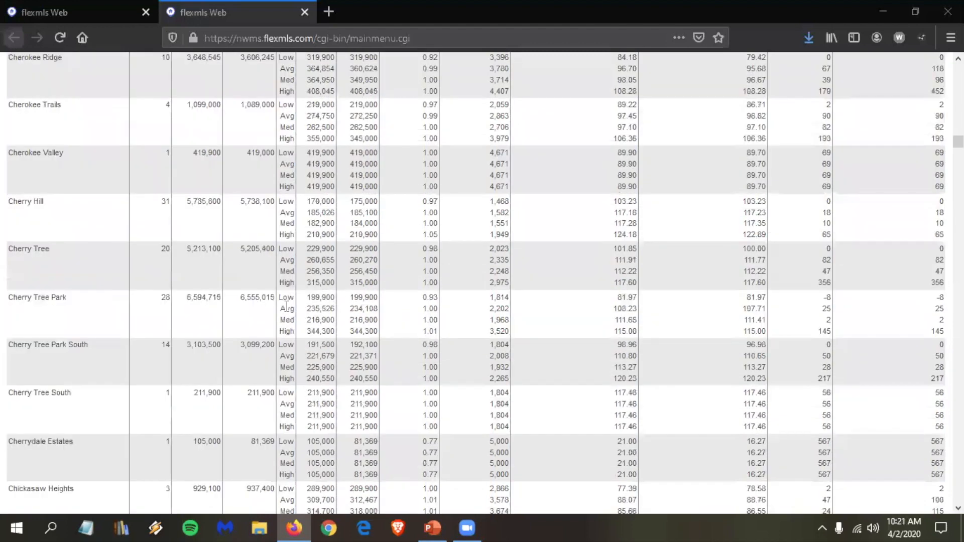
scroll(286, 308, "down", 10)
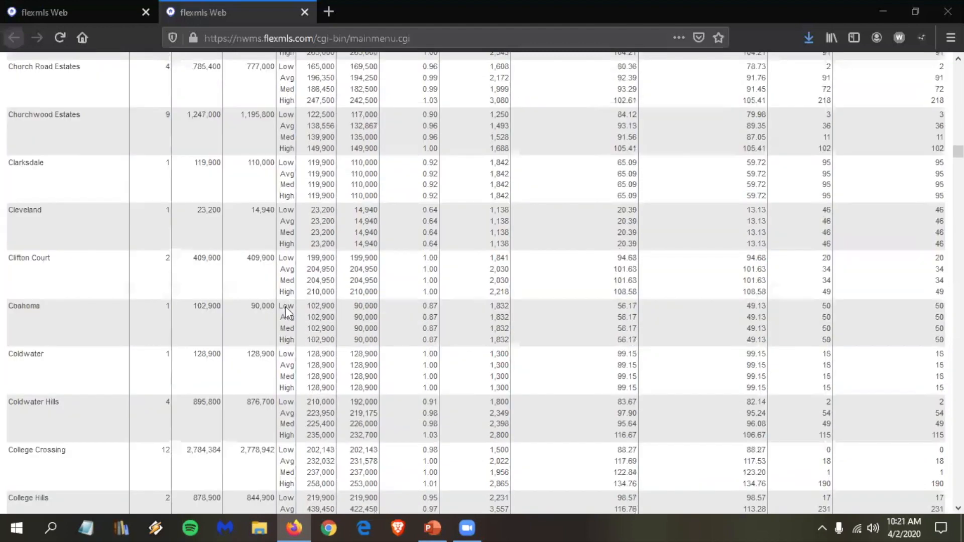
scroll(286, 307, "down", 10)
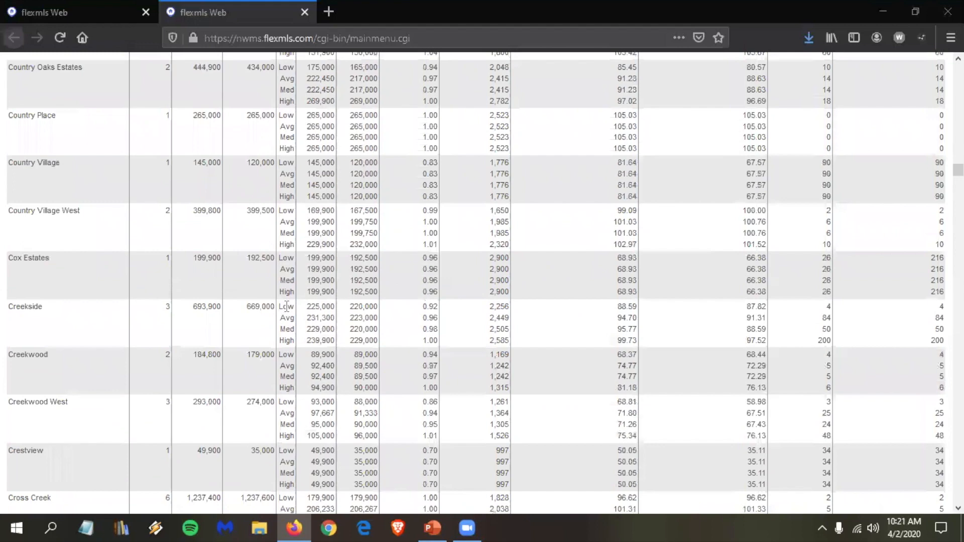
scroll(278, 257, "down", 10)
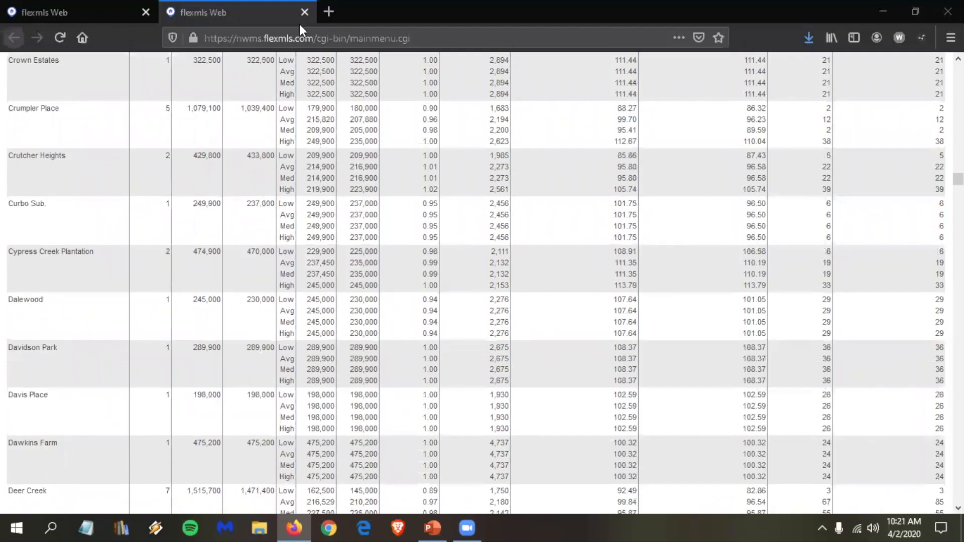
scroll(299, 24, "down", 6)
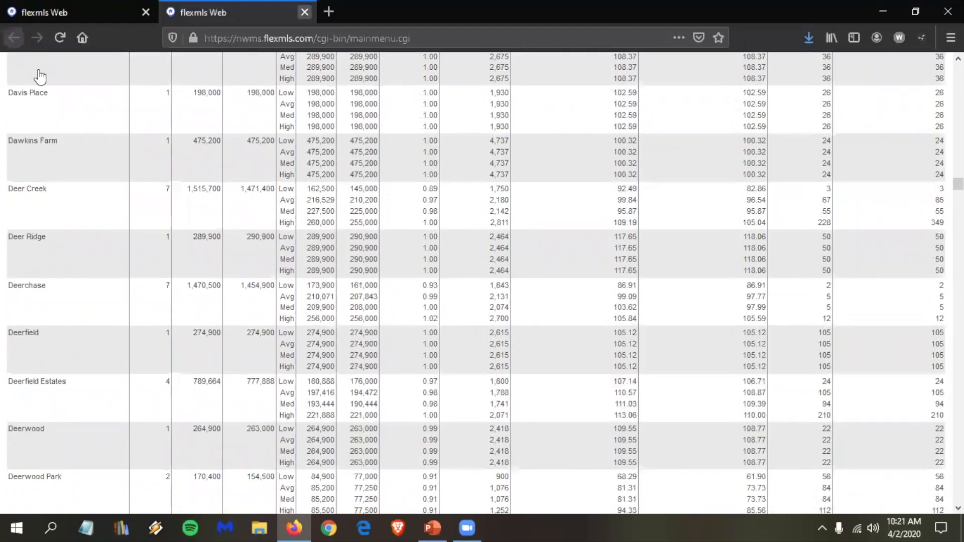
key("ctrl+w")
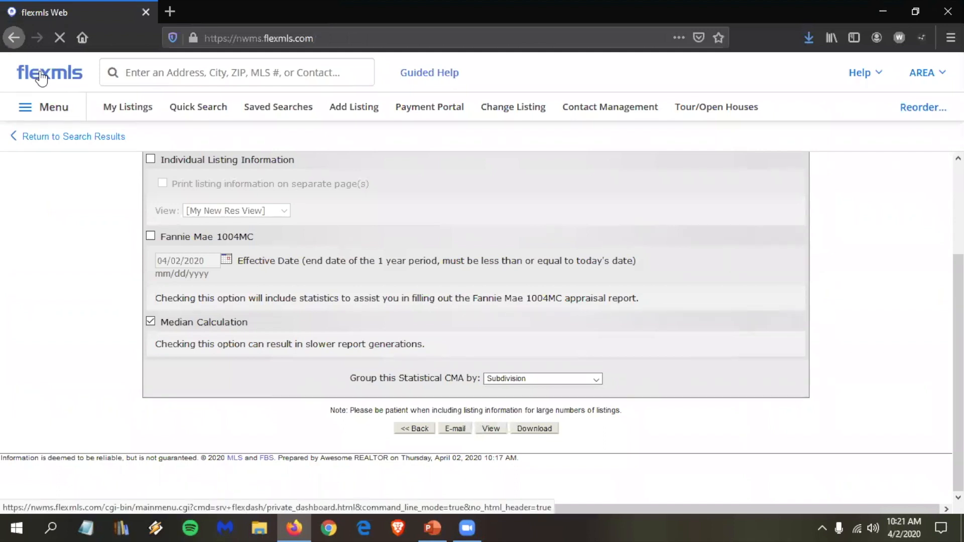
Step: Return to the home dashboard and begin a new '0.5 - My Res Search' quick search
left_click(42, 79)
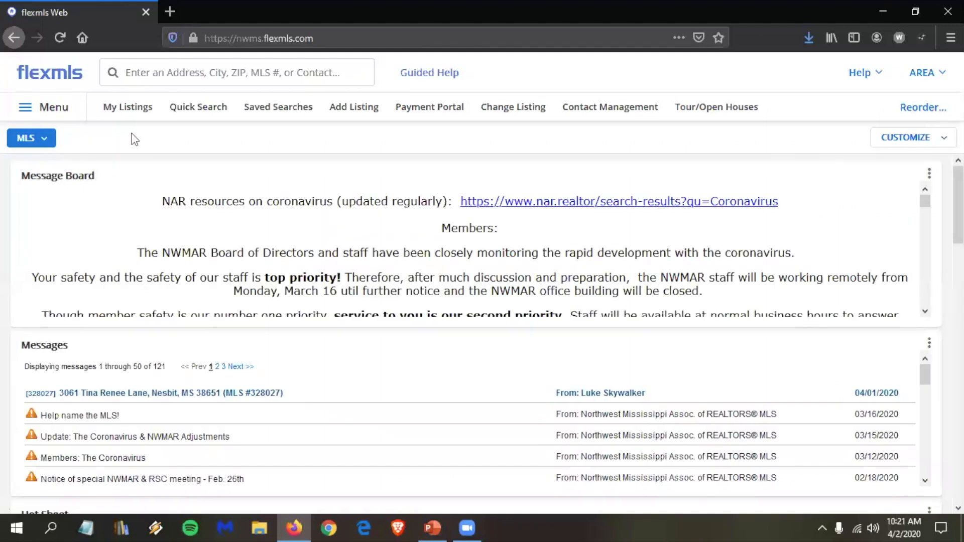
left_click(203, 111)
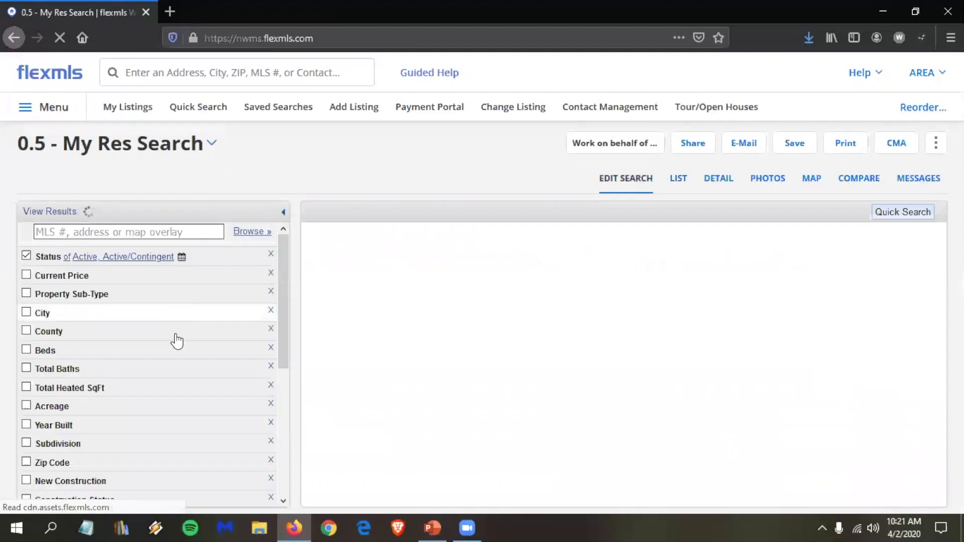
Step: Add Pending and Sold to the search's included statuses
scroll(174, 338, "down", 5)
scroll(112, 324, "up", 3)
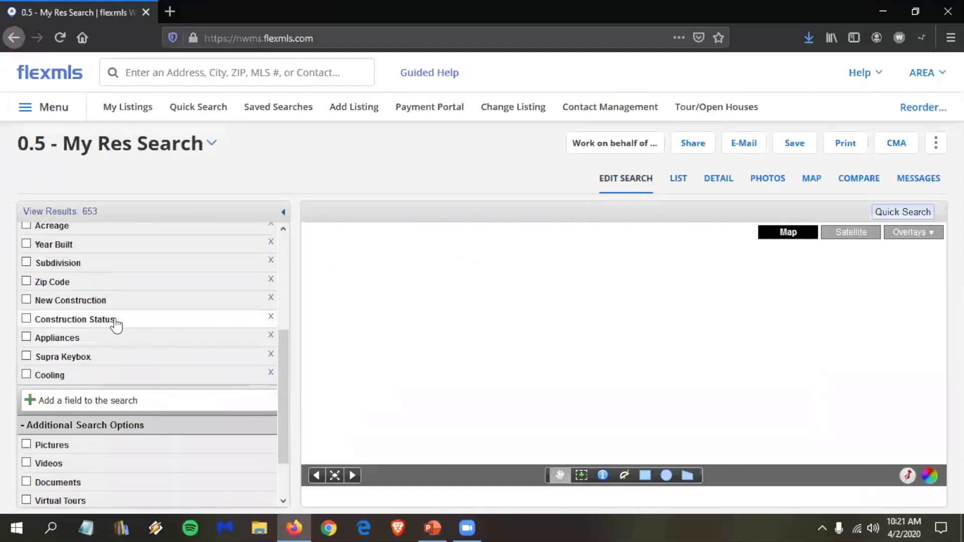
left_click(91, 326)
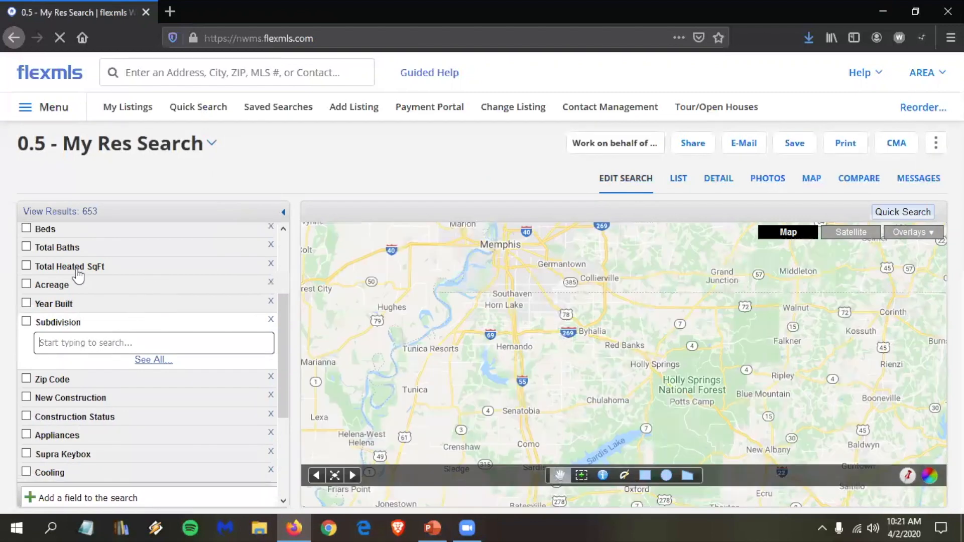
left_click(52, 261)
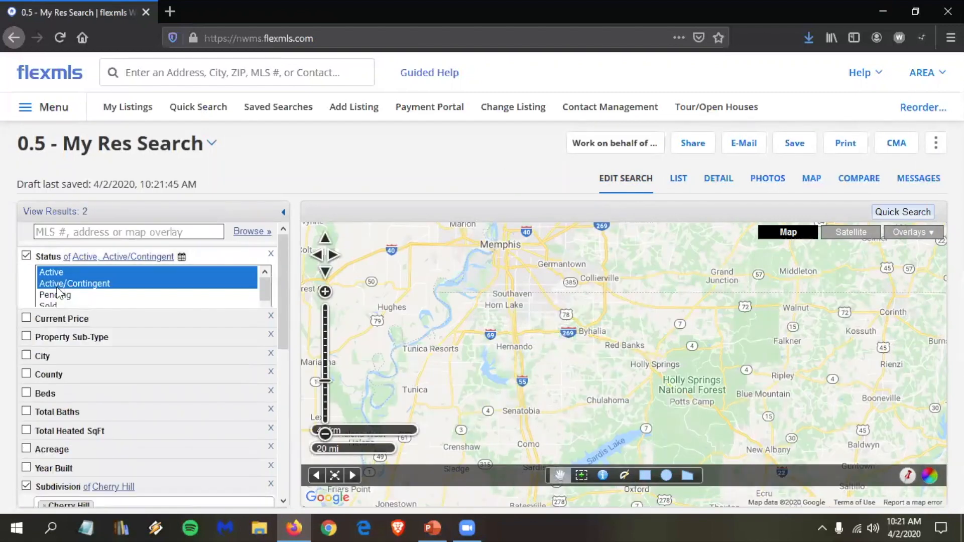
left_click(54, 297, "ctrl")
left_click(50, 307, "ctrl")
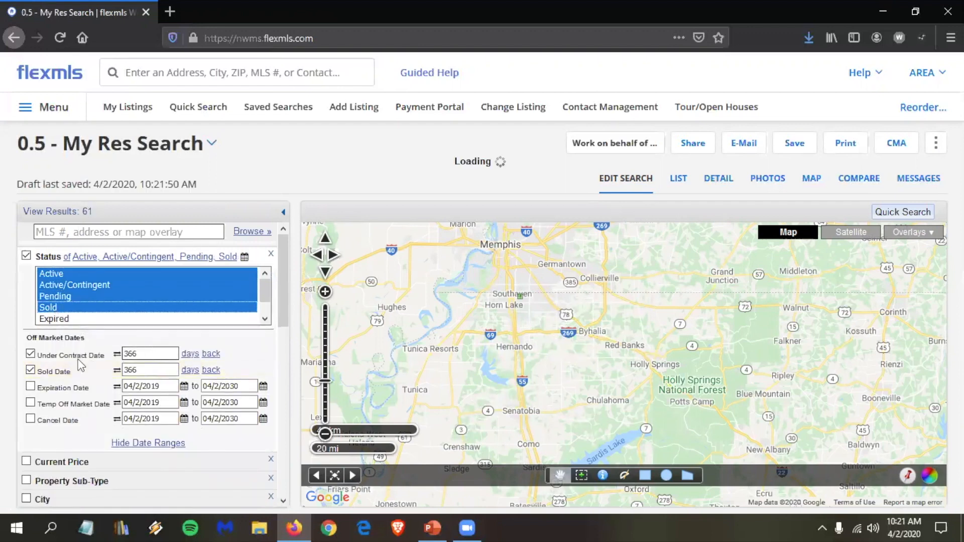
Step: Set both Under Contract Date and Sold Date to 12 months back
double_click(165, 352)
type("6")
left_click(190, 353)
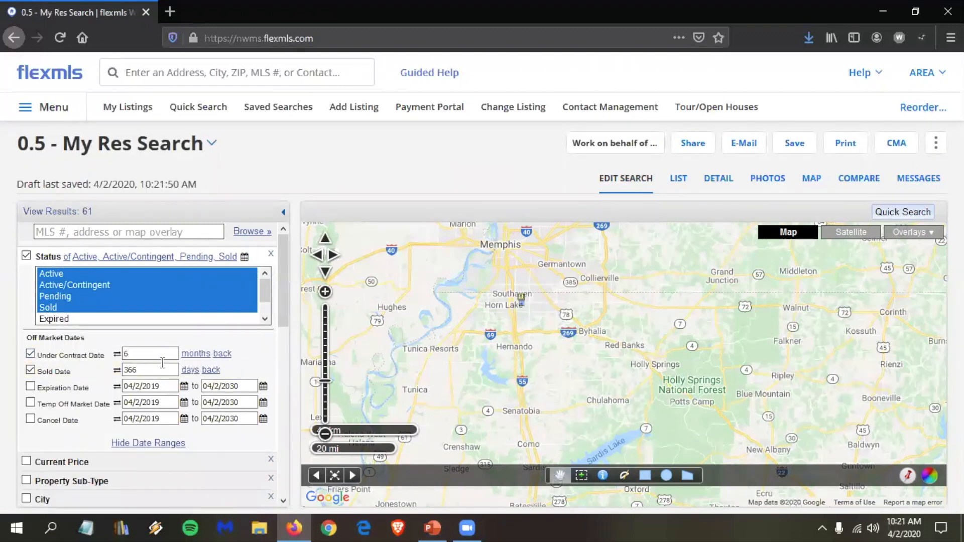
double_click(150, 370)
type("6")
left_click(189, 370)
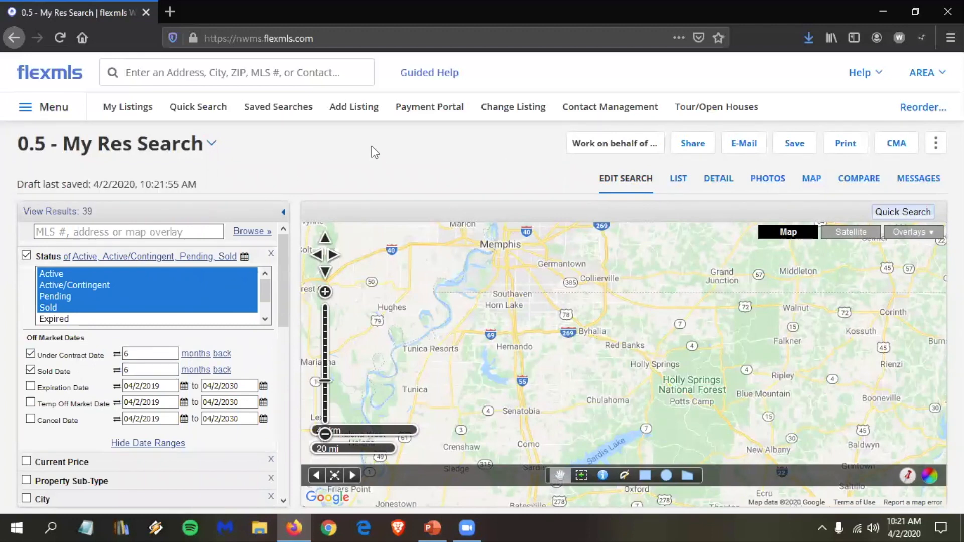
double_click(150, 353)
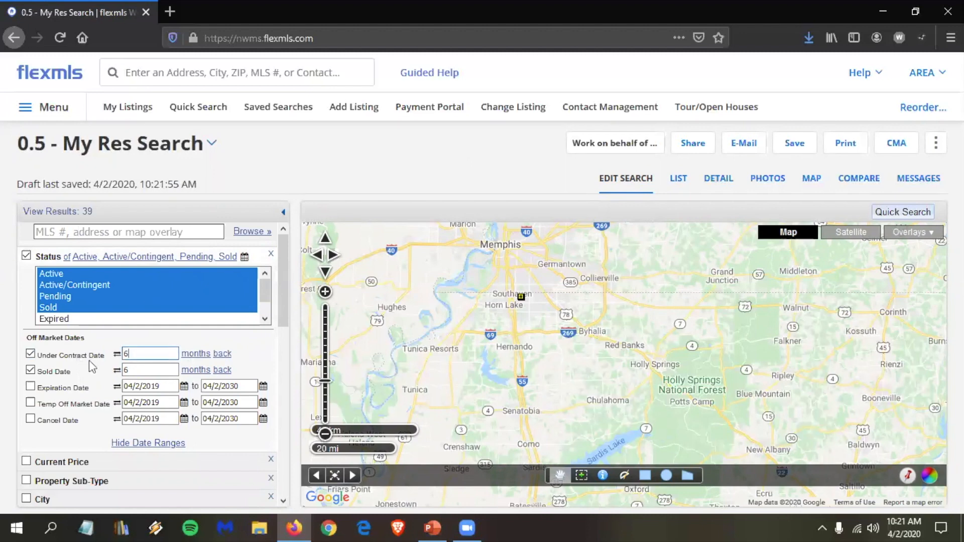
type("12")
key("Tab")
type("12")
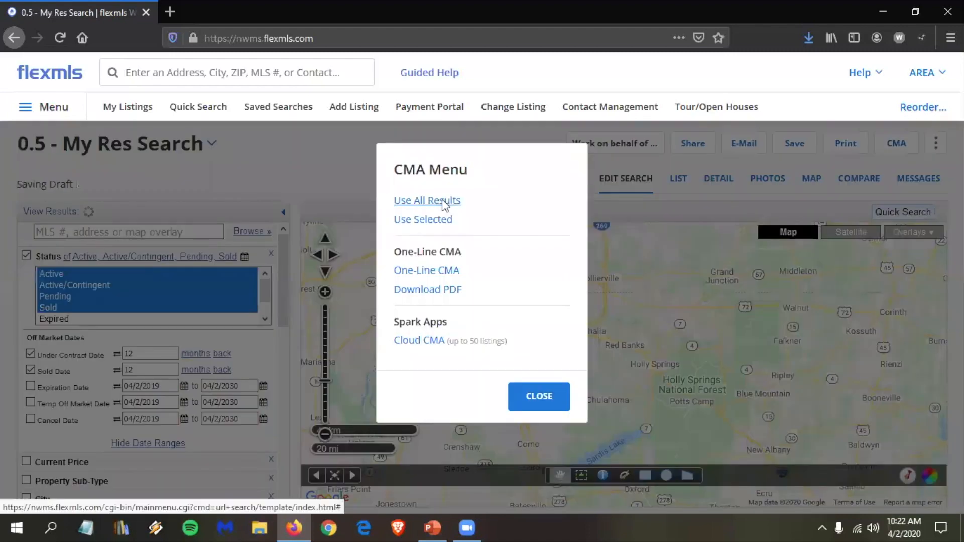
Step: Build a Statistical CMA from all 61 results and continue to its options page
left_click(443, 201)
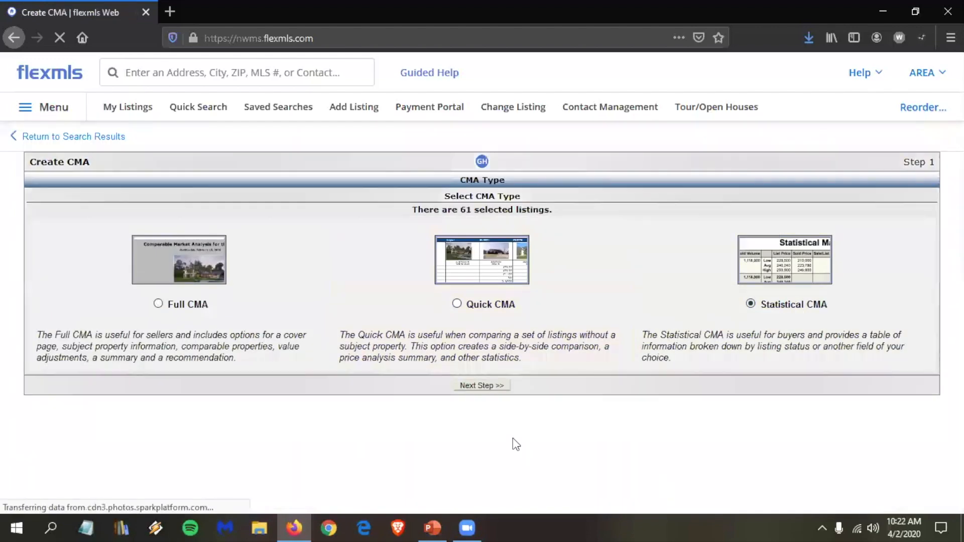
left_click(487, 394)
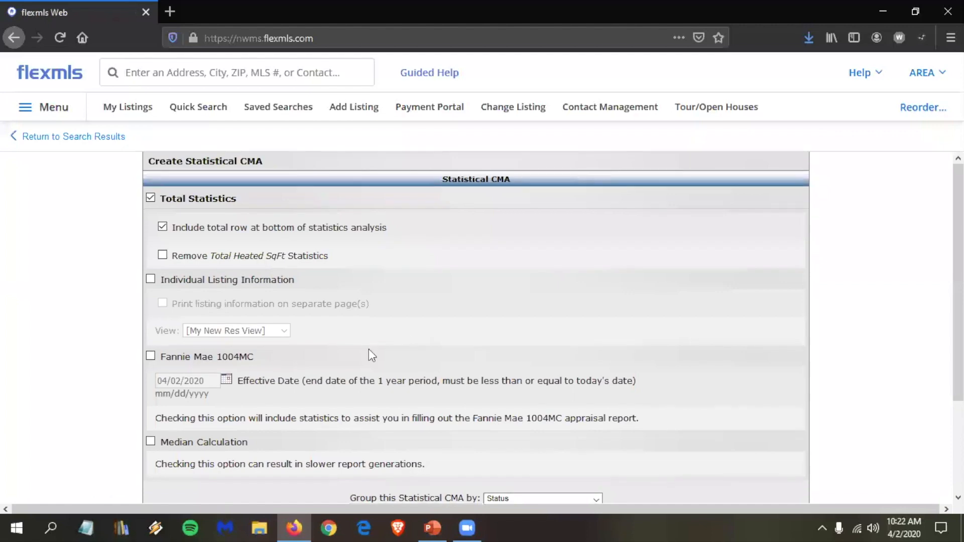
Step: Include median calculation and group the Statistical CMA by Beds
scroll(368, 349, "down", 3)
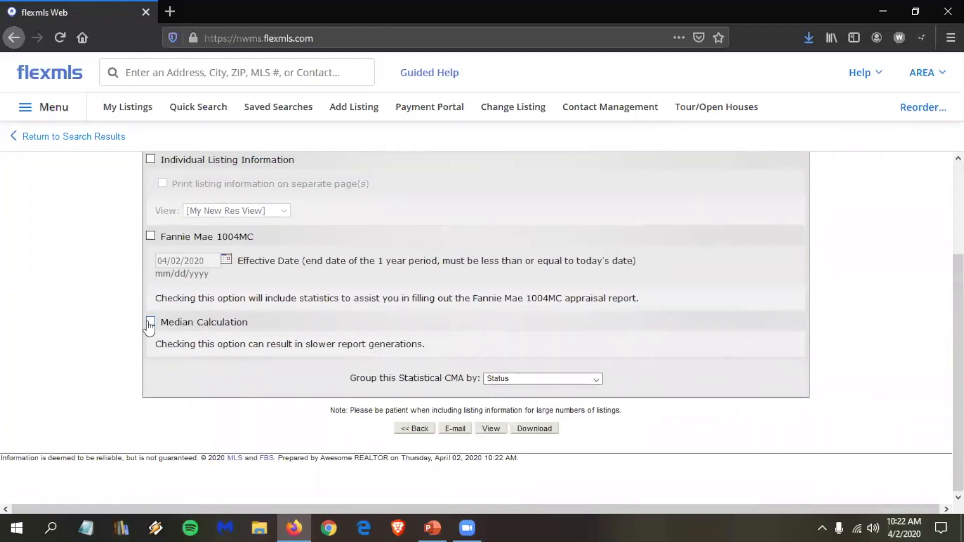
left_click(149, 324)
left_click(150, 321)
left_click(532, 379)
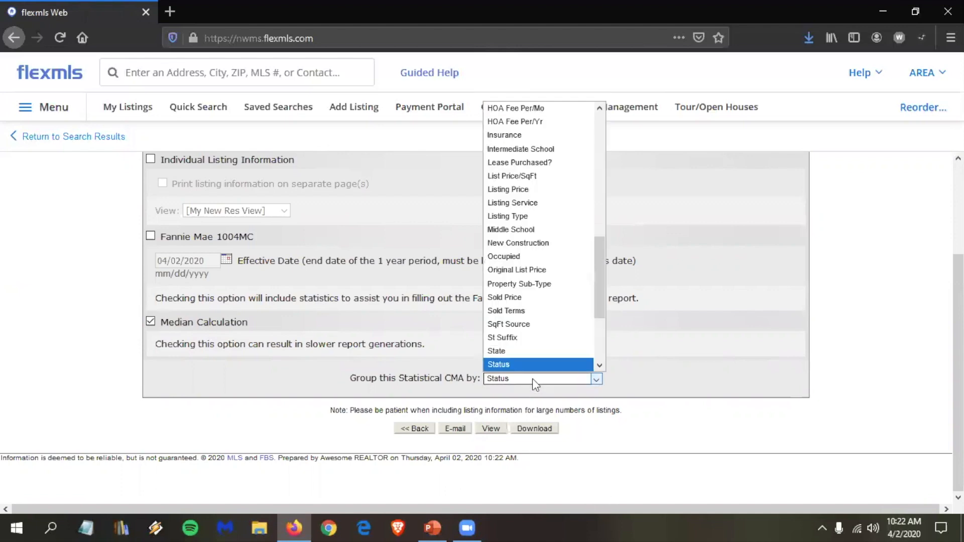
left_click(420, 393)
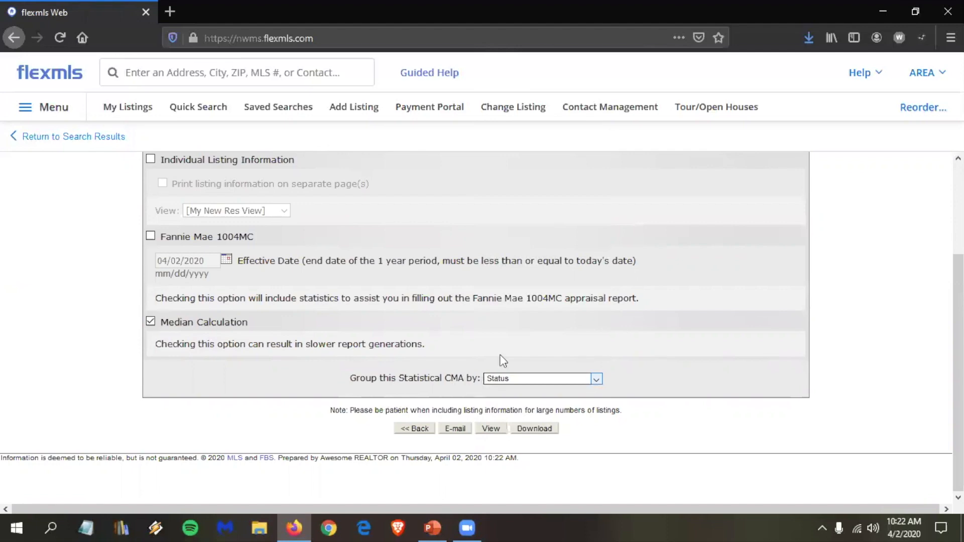
left_click(499, 378)
scroll(571, 243, "up", 4)
scroll(571, 243, "up", 5)
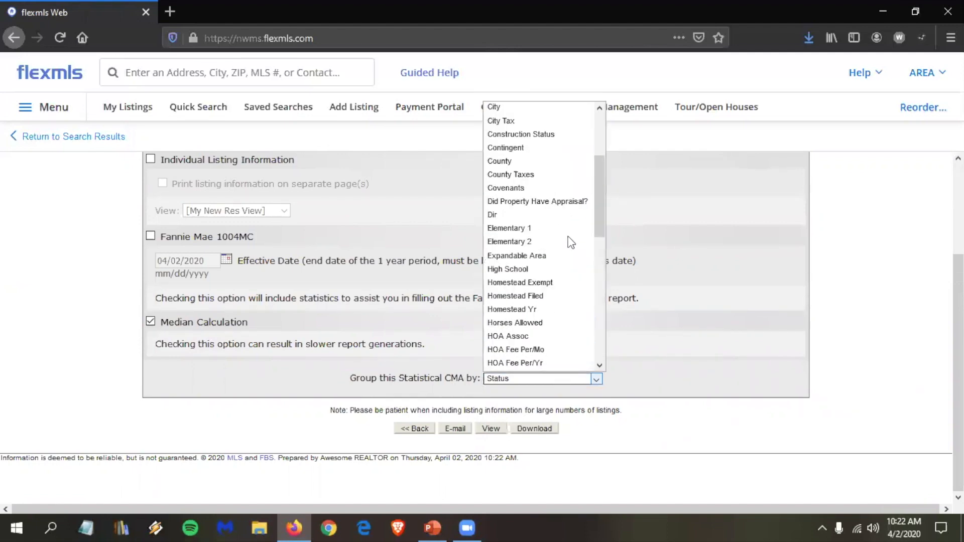
left_click(508, 177)
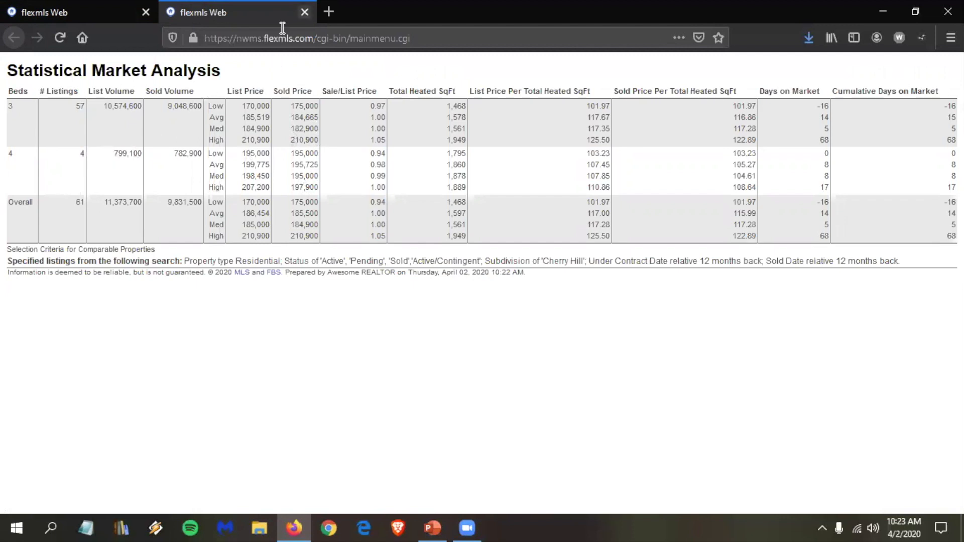
Step: Close the bed-grouped report tab and return to the search results
key("ctrl+w")
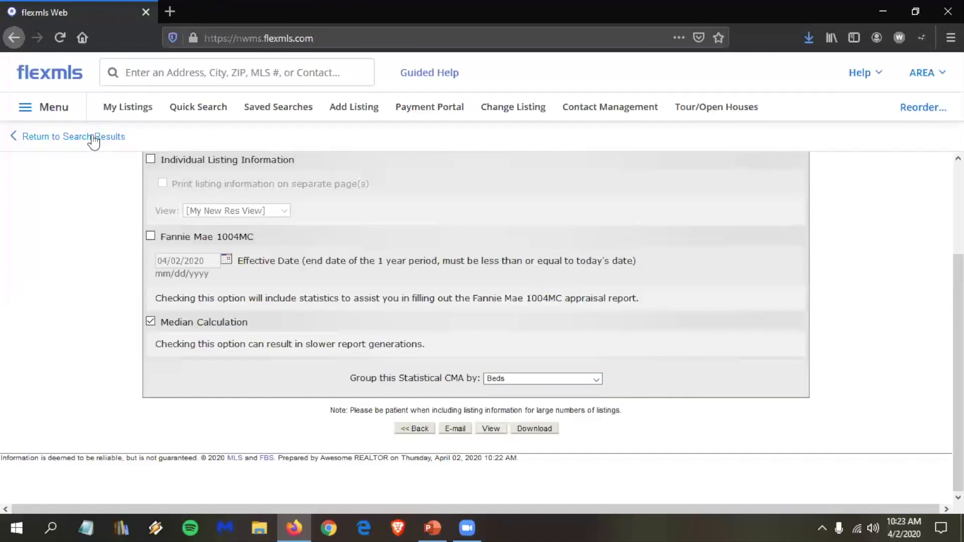
left_click(89, 136)
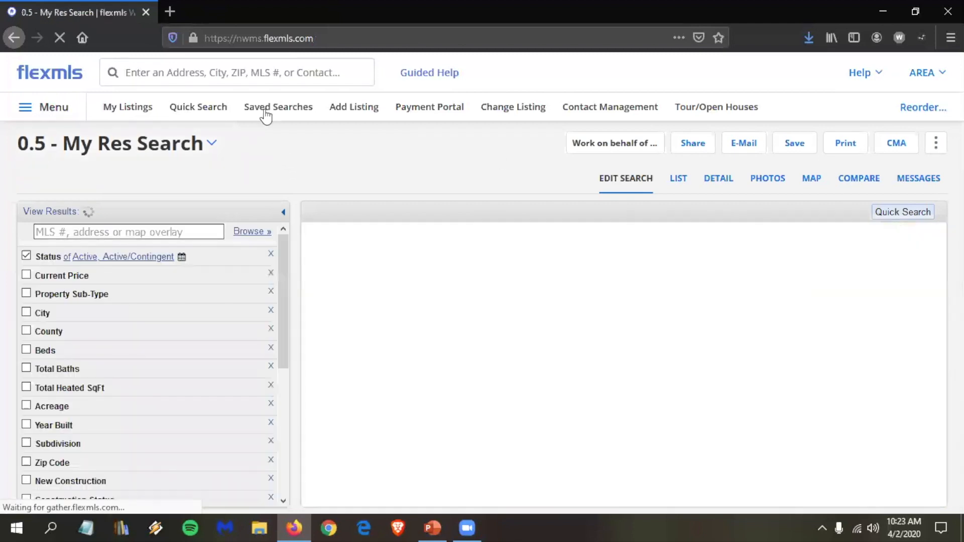
Step: Expand the Status criterion and scroll through it to restrict the search to Sold
left_click(51, 258)
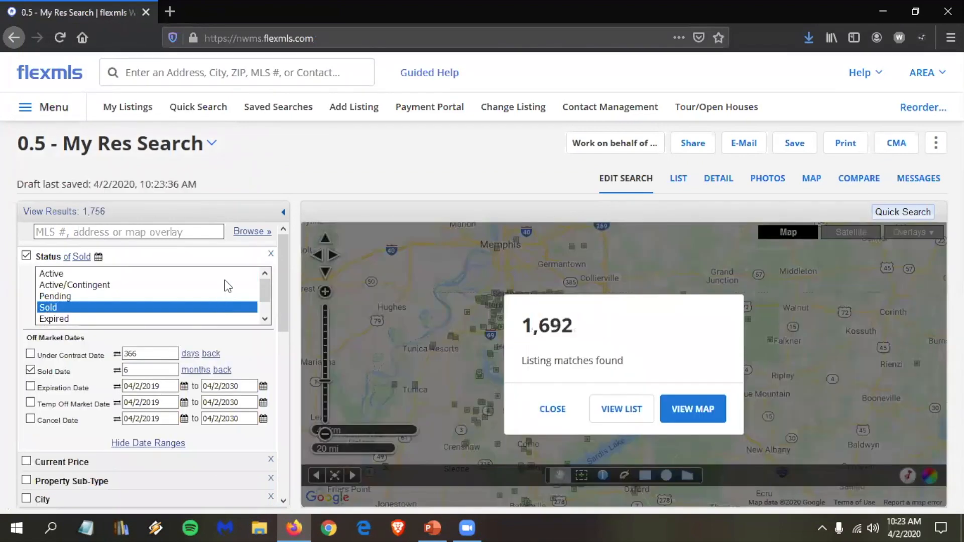
scroll(225, 290, "down", 5)
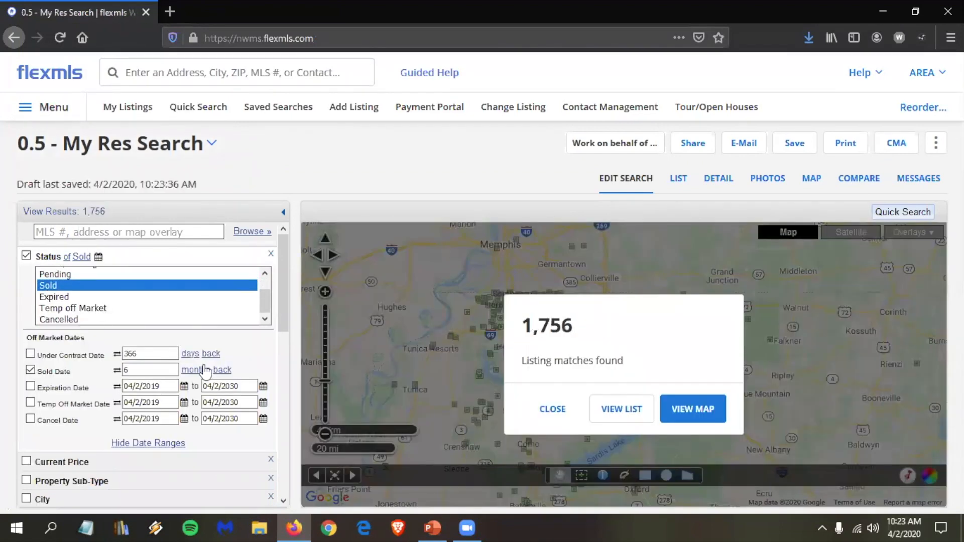
scroll(148, 370, "down", 3)
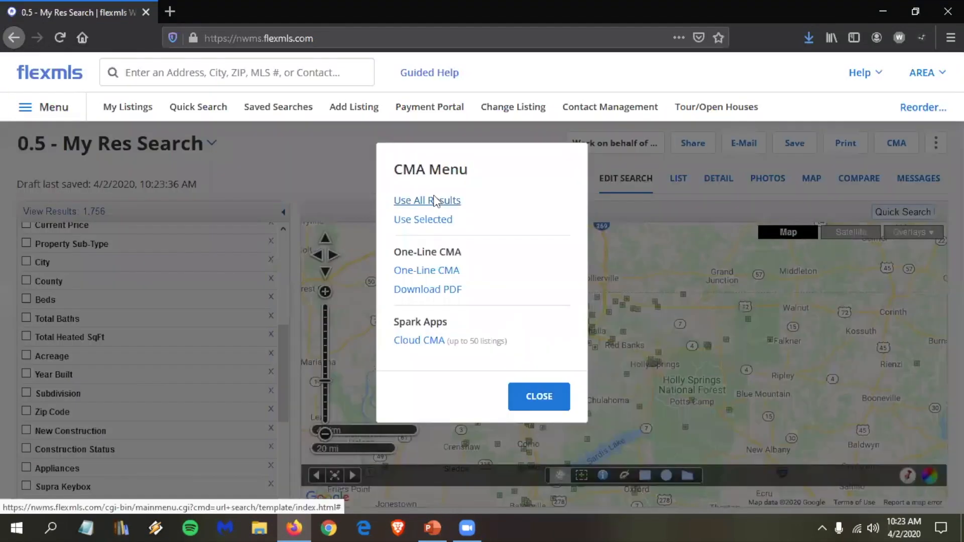
Step: Start a Statistical CMA from all 1,756 sold results, grouped by Subdivision
left_click(435, 200)
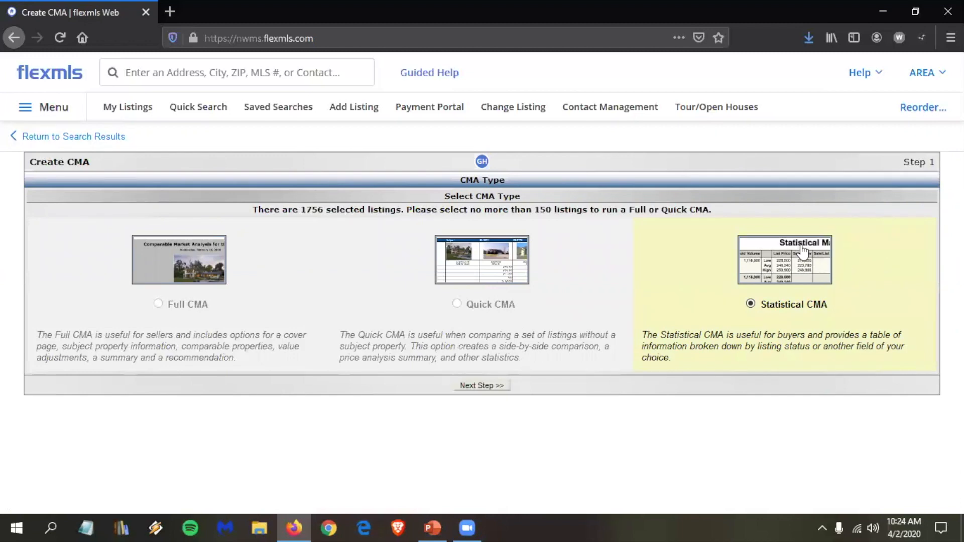
left_click(485, 387)
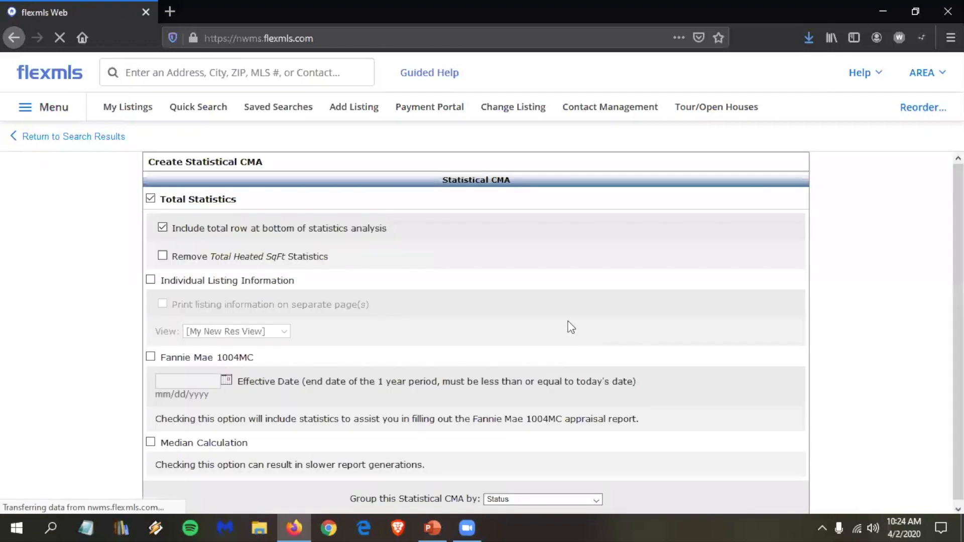
scroll(437, 389, "down", 1)
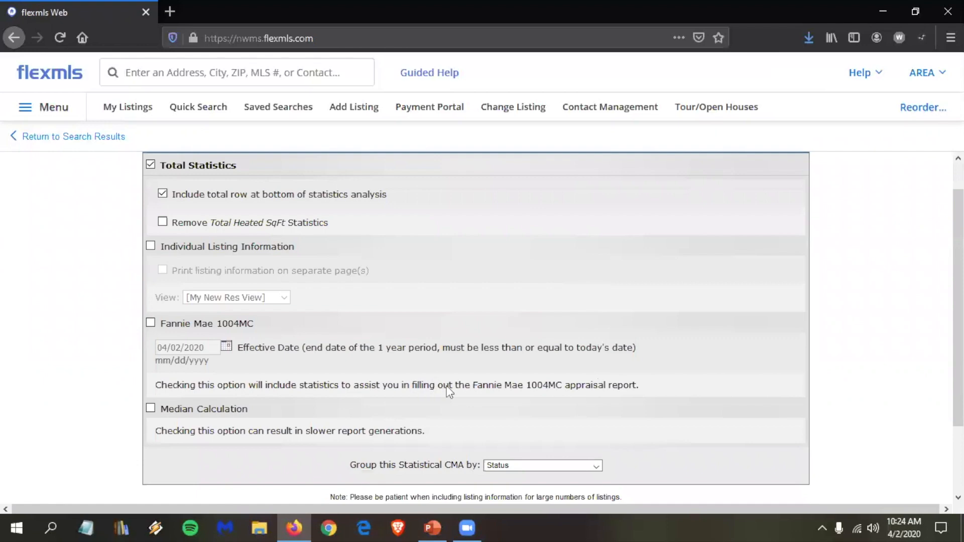
scroll(391, 382, "down", 2)
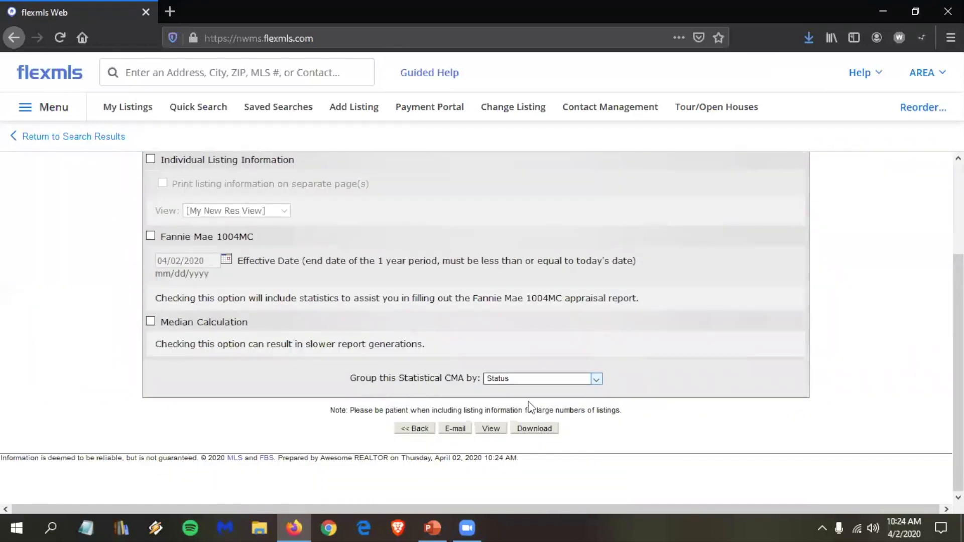
left_click(518, 381)
scroll(521, 307, "down", 1)
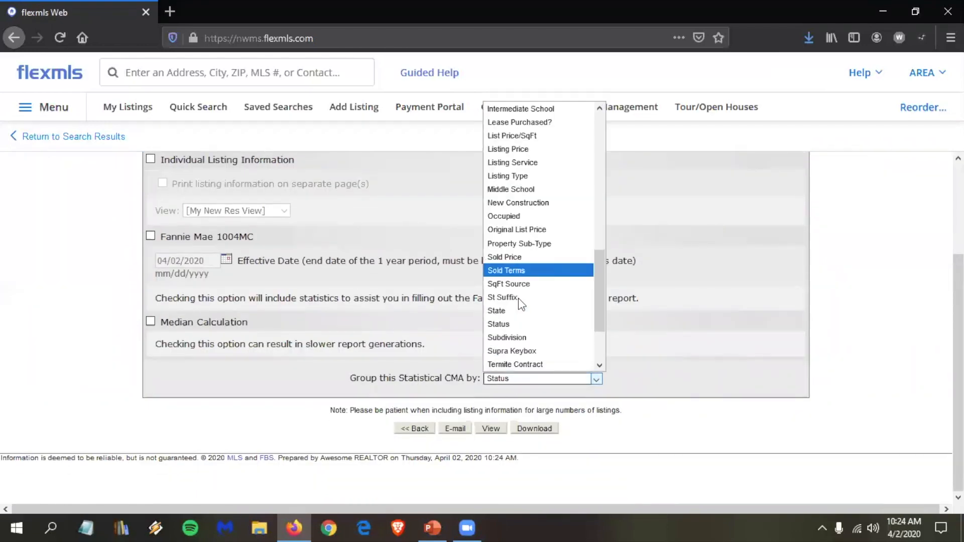
left_click(533, 337)
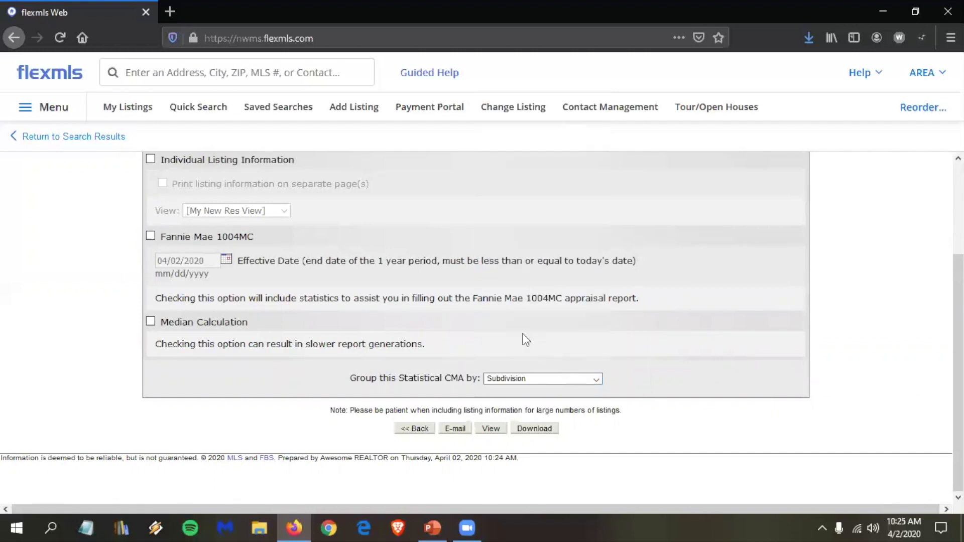
Step: View the subdivision-grouped report and scroll down to Cherry Tree Park South's 14 sales
left_click(491, 430)
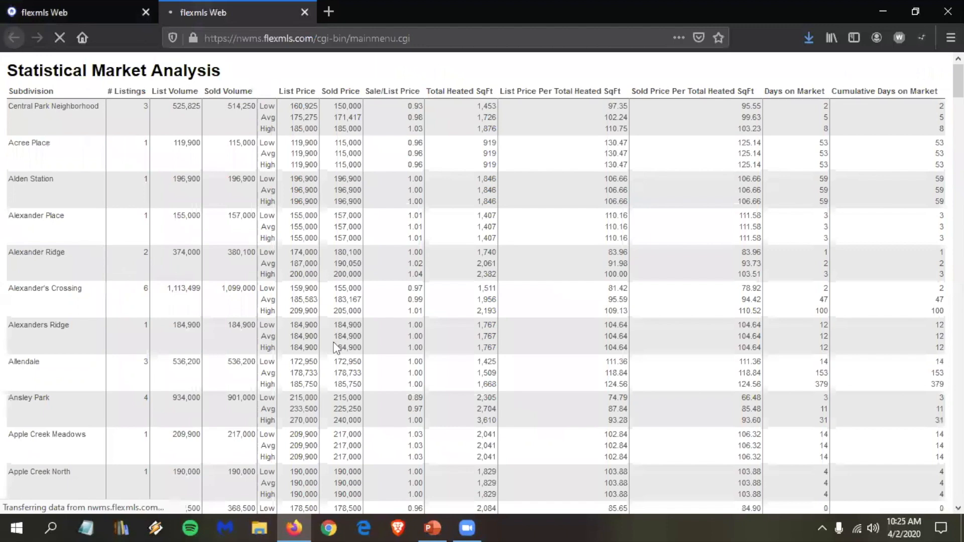
scroll(335, 346, "down", 5)
scroll(383, 393, "down", 2)
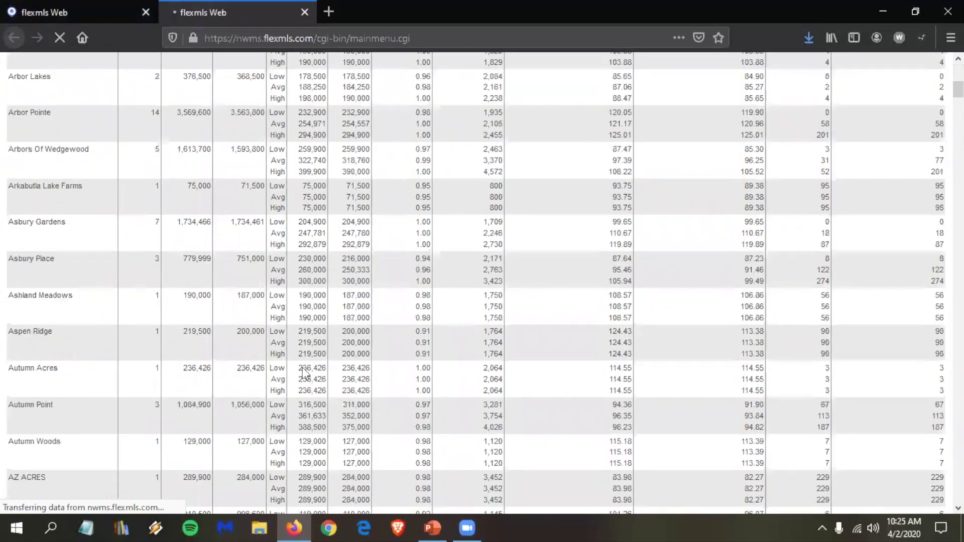
scroll(369, 416, "down", 8)
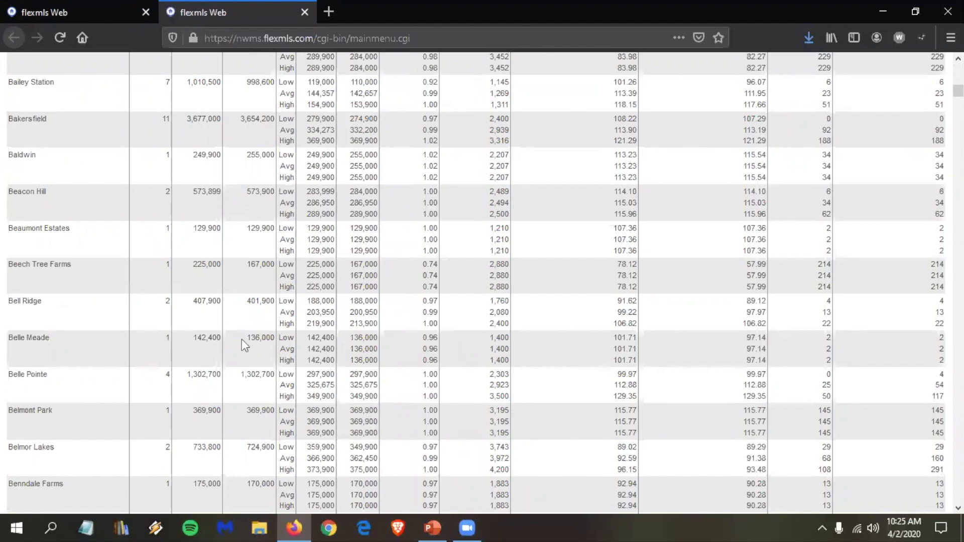
scroll(243, 339, "down", 1)
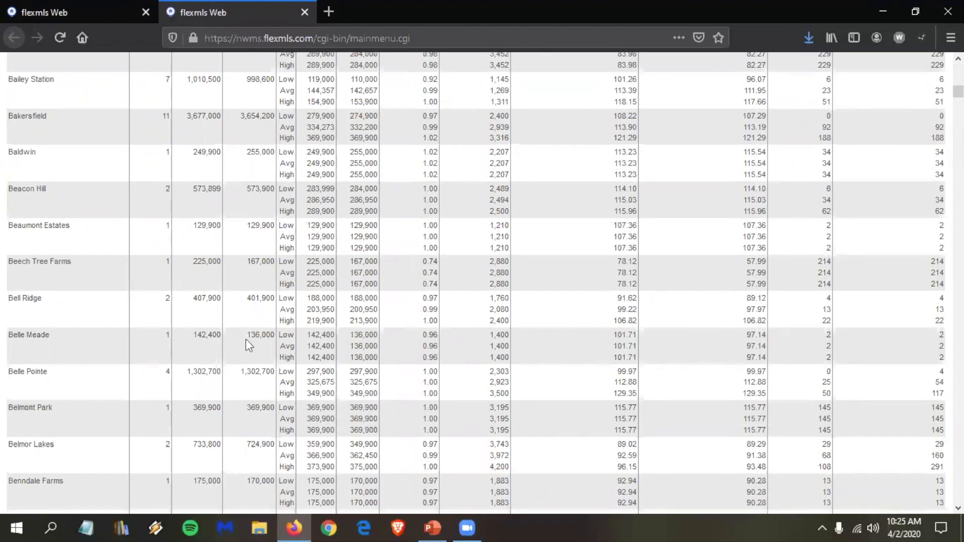
scroll(245, 345, "down", 2)
scroll(117, 217, "down", 3)
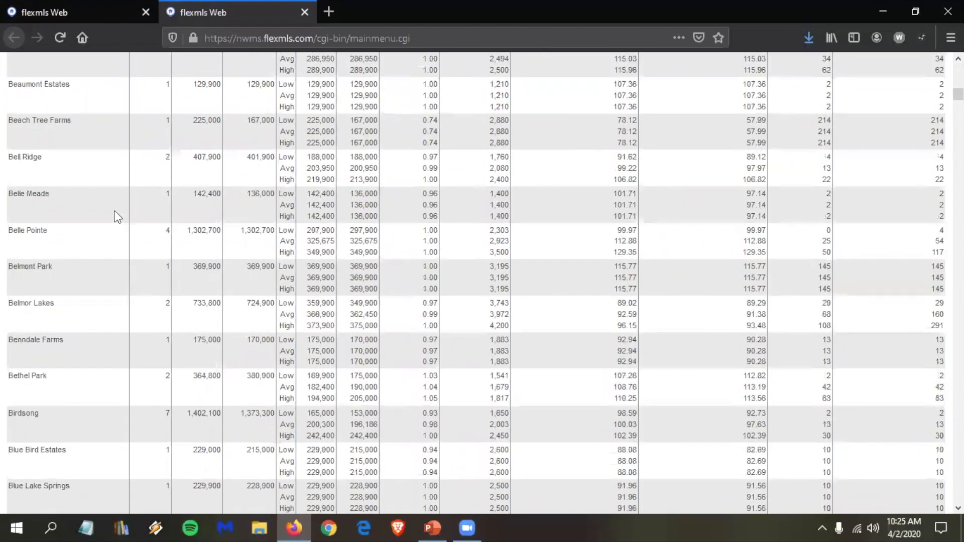
scroll(86, 243, "down", 7)
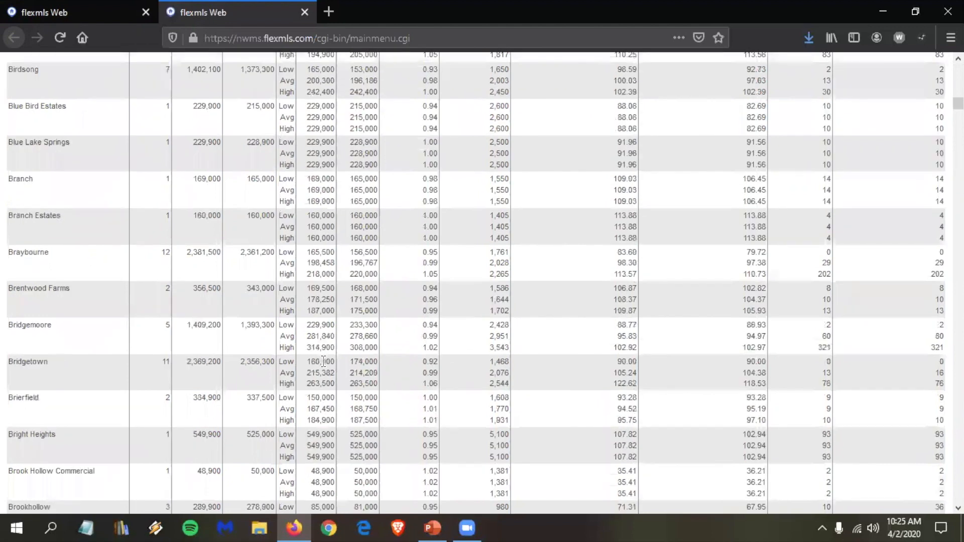
scroll(323, 361, "down", 1)
scroll(314, 357, "down", 4)
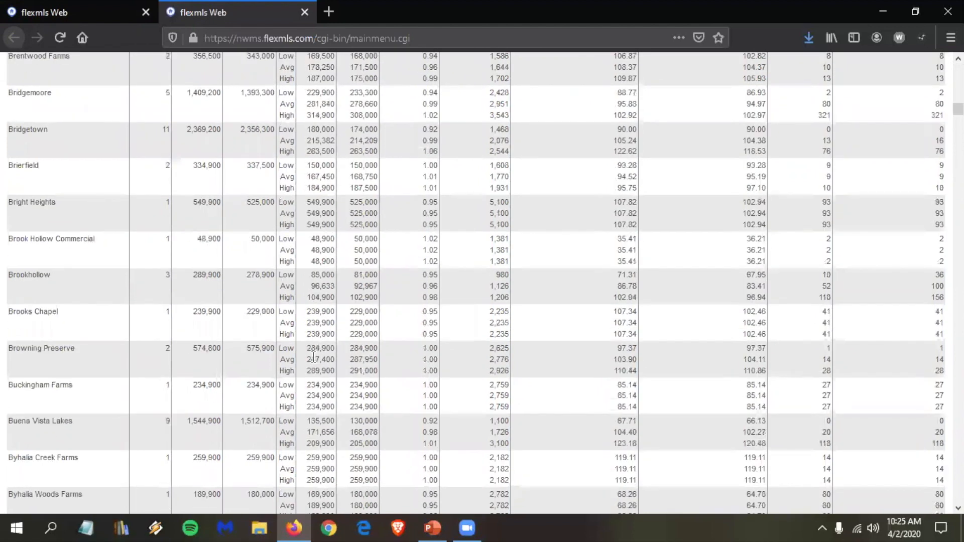
scroll(313, 357, "down", 8)
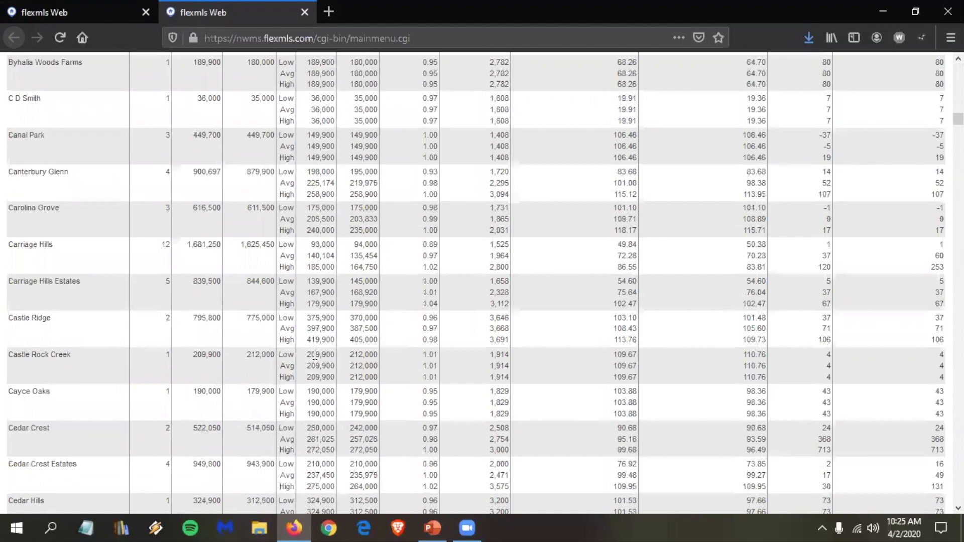
scroll(158, 251, "down", 10)
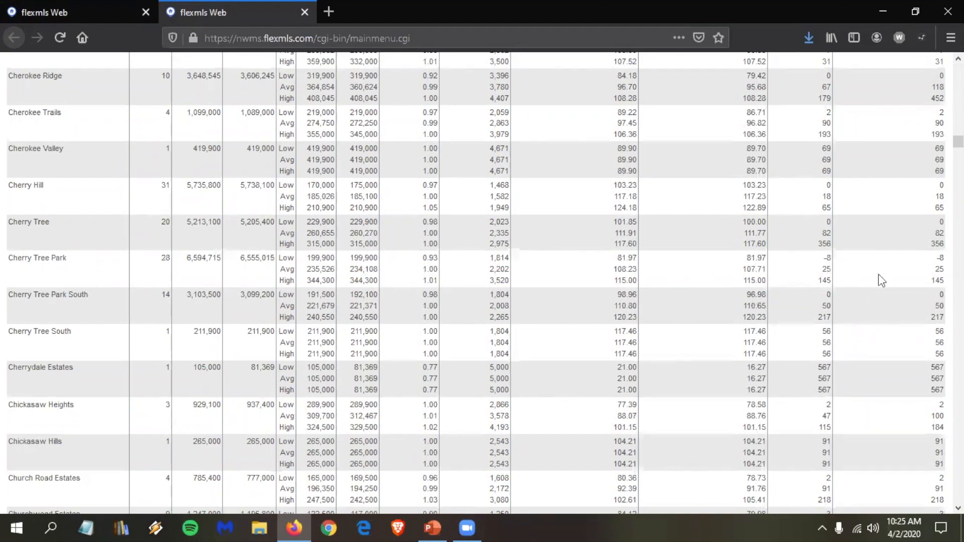
scroll(920, 306, "down", 3)
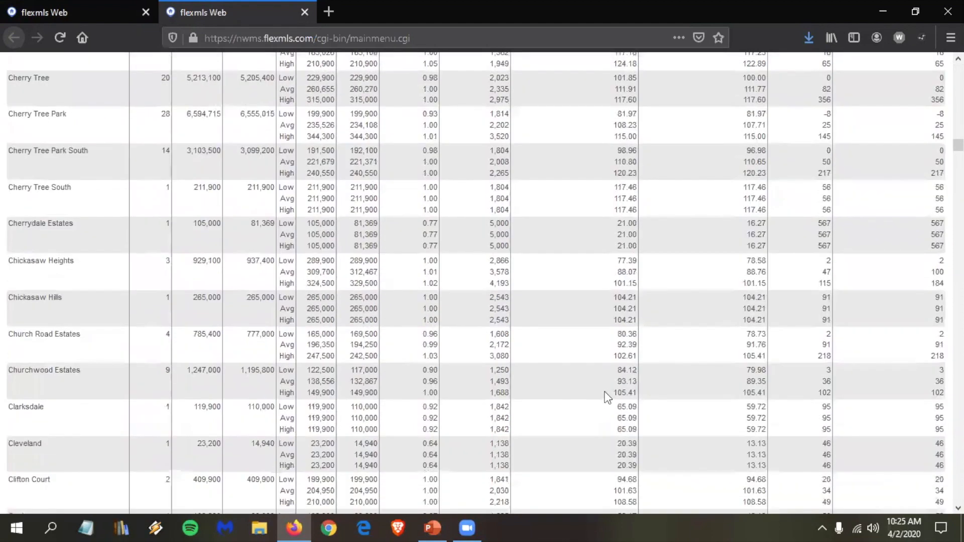
scroll(609, 397, "down", 1)
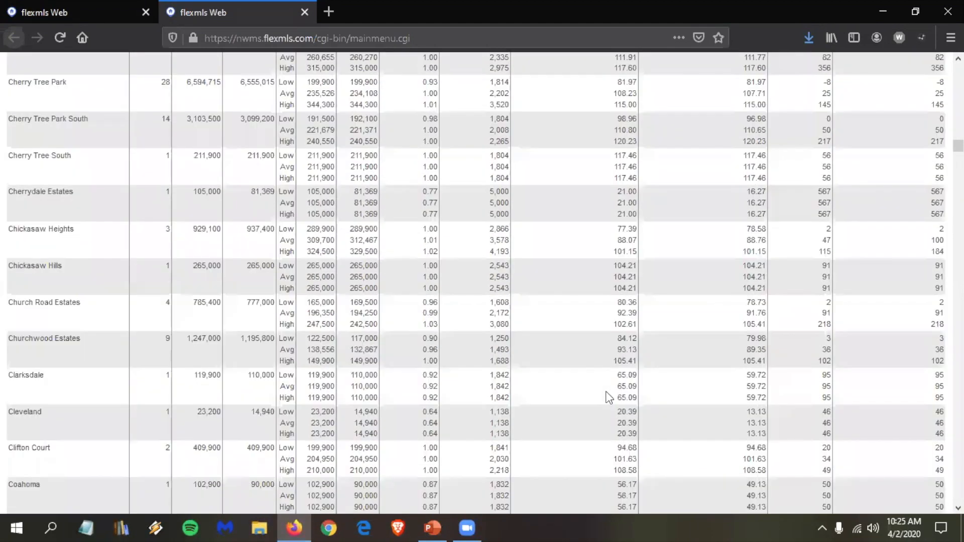
scroll(609, 397, "down", 10)
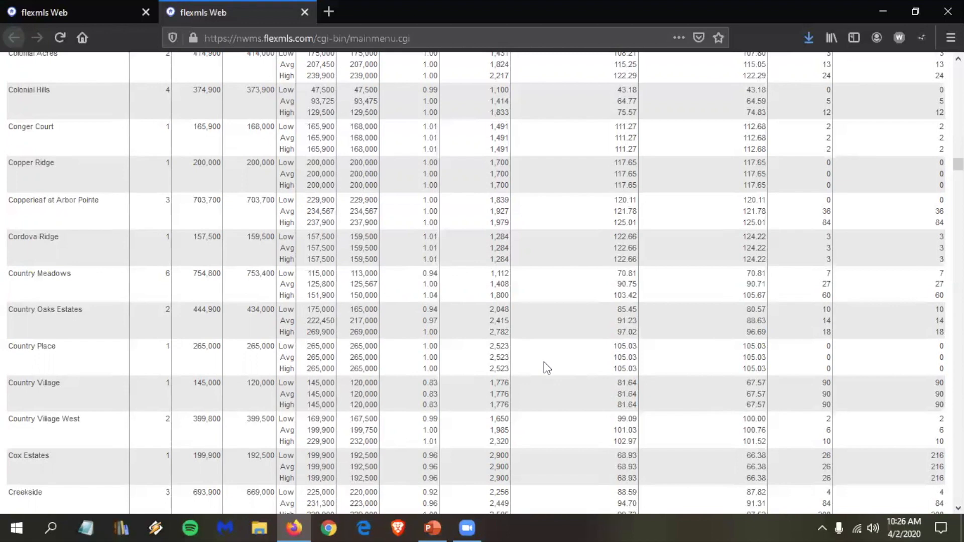
Step: Scroll the report from Country Place past Desoto Village to the Dogwood subdivisions
scroll(534, 363, "down", 3)
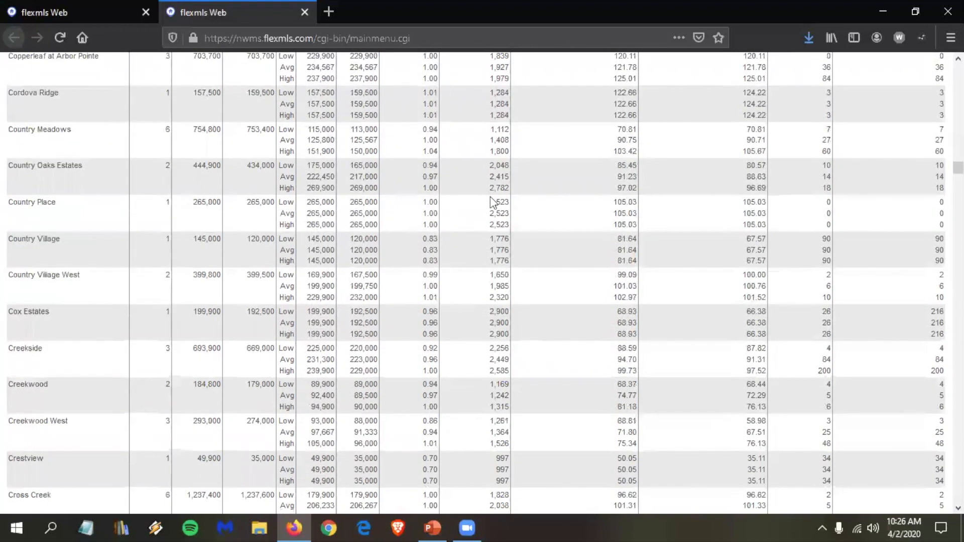
scroll(498, 248, "down", 1)
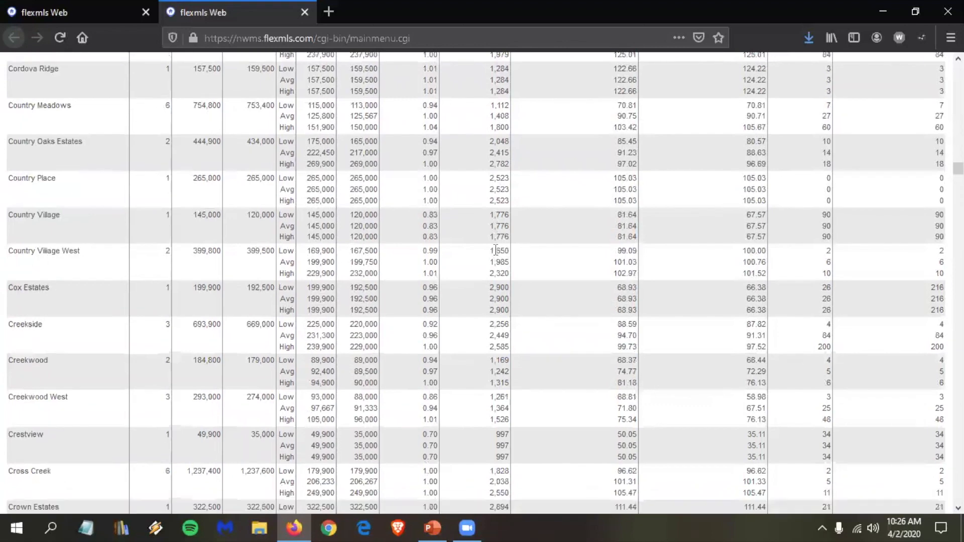
scroll(496, 250, "down", 2)
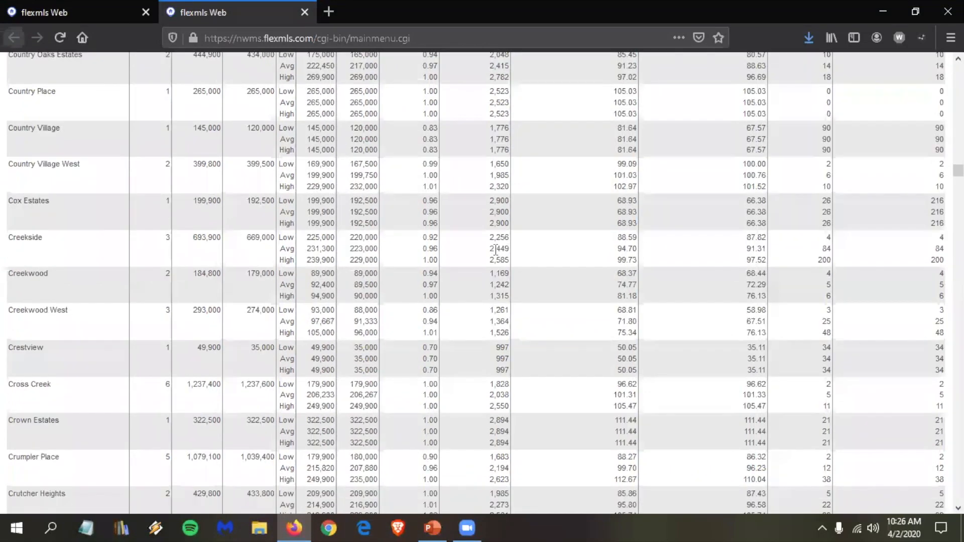
scroll(495, 250, "down", 7)
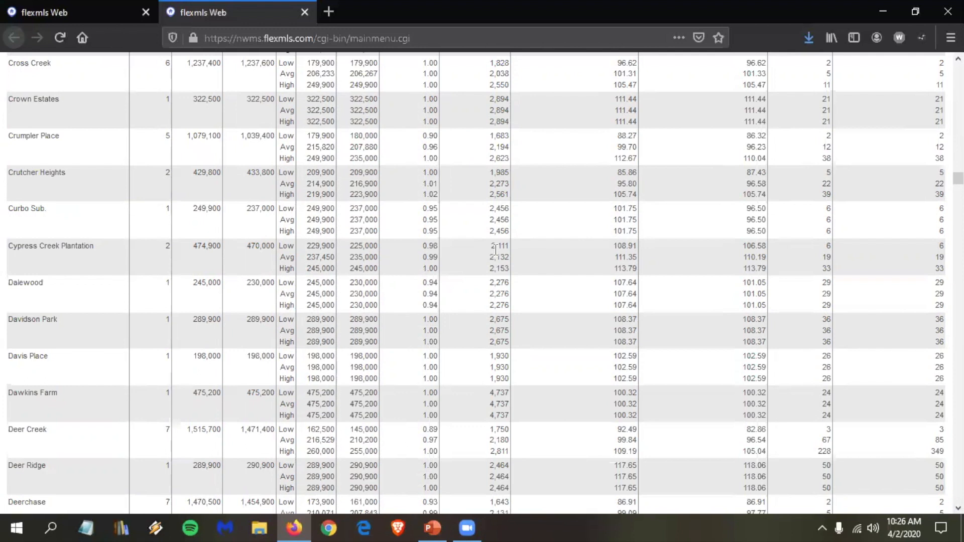
scroll(490, 279, "down", 1)
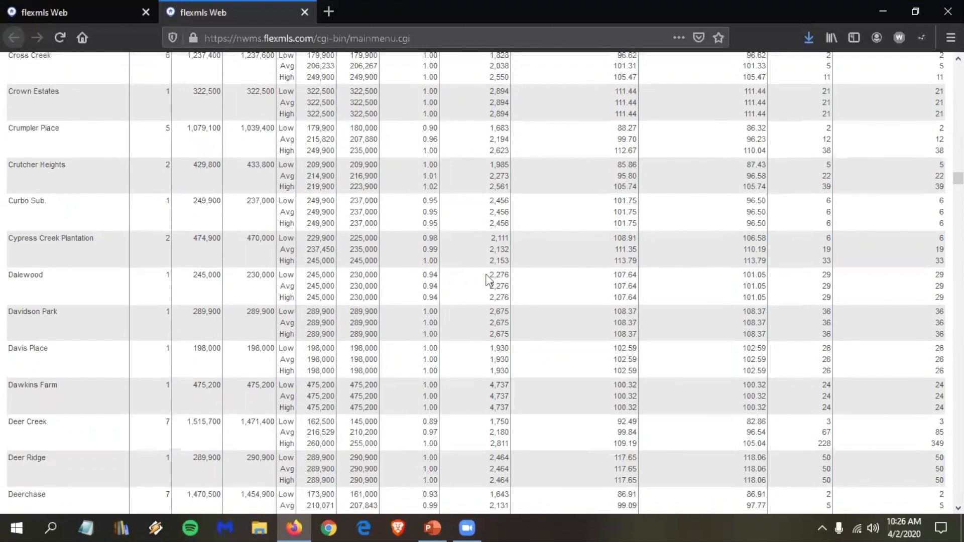
scroll(489, 286, "down", 2)
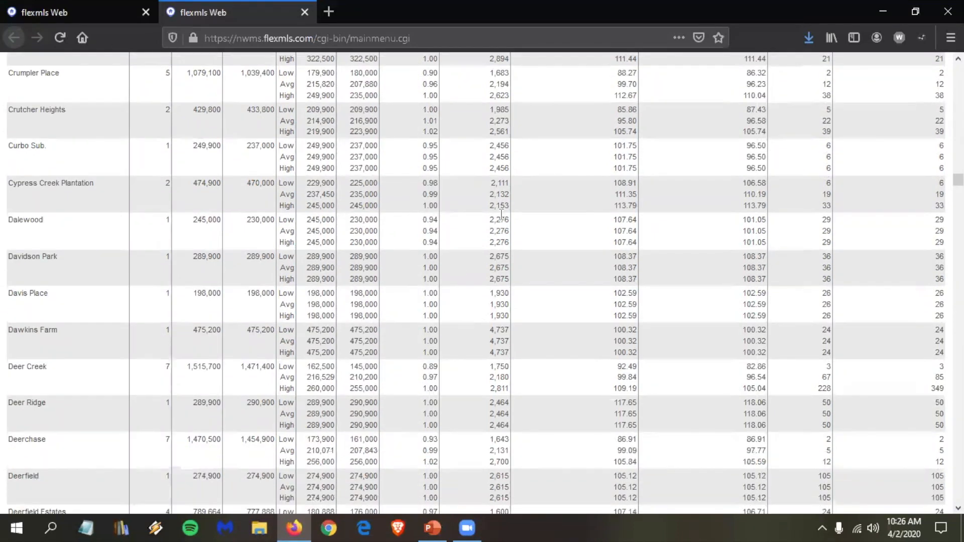
scroll(486, 221, "down", 3)
scroll(432, 256, "down", 1)
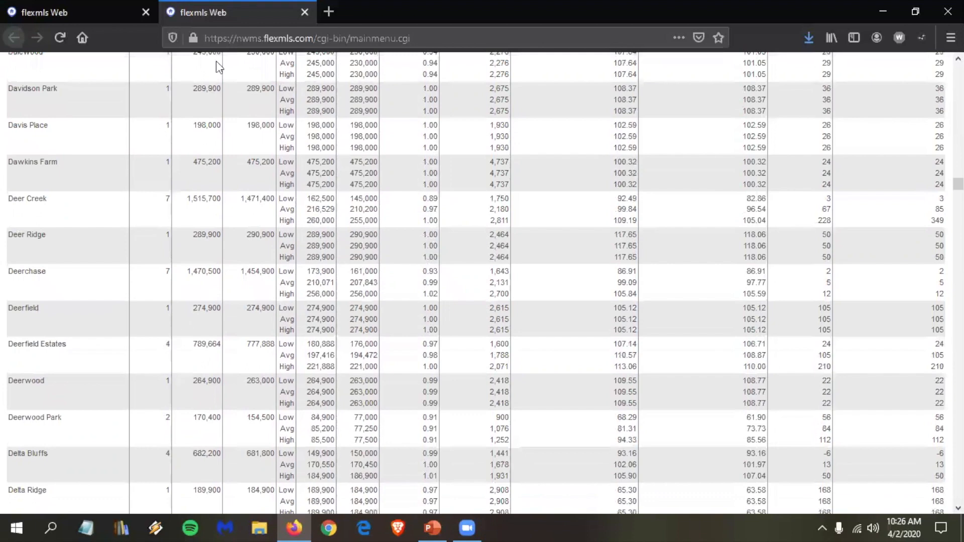
scroll(257, 26, "down", 1)
scroll(257, 26, "down", 6)
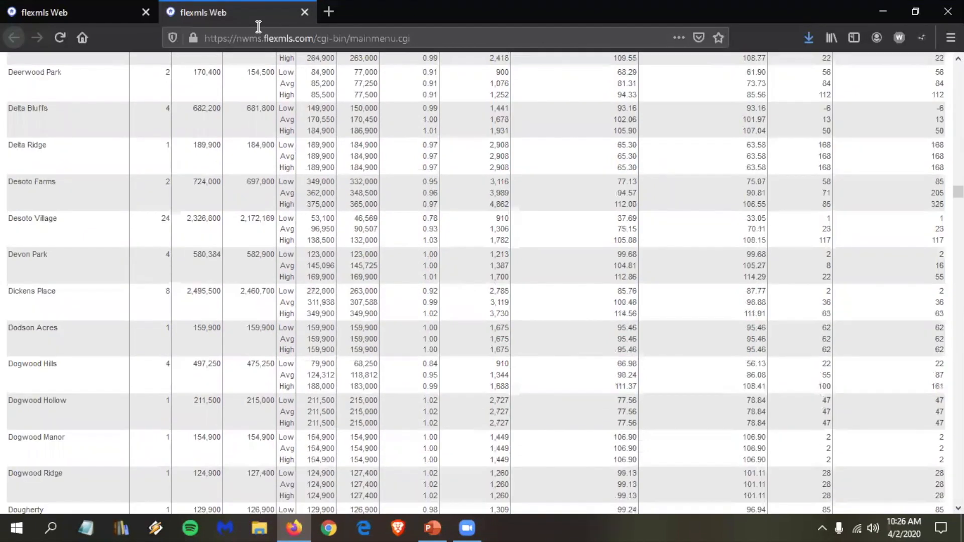
Step: Close the statistical report tab and return to the home dashboard
left_click(305, 12)
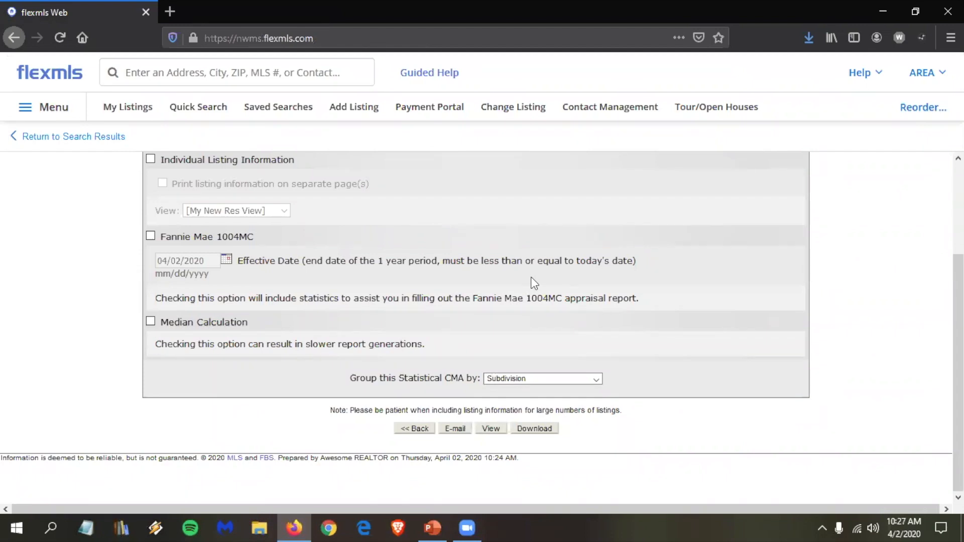
left_click(51, 77)
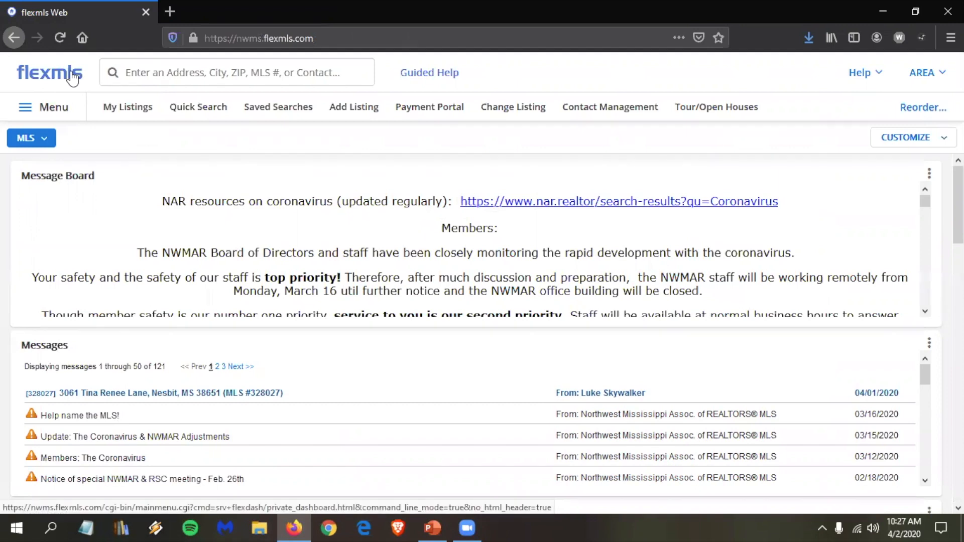
Step: Use the dashboard switcher to go to Agent Dashboard, then to Home with its Message Board and Hot Sheet
left_click(48, 143)
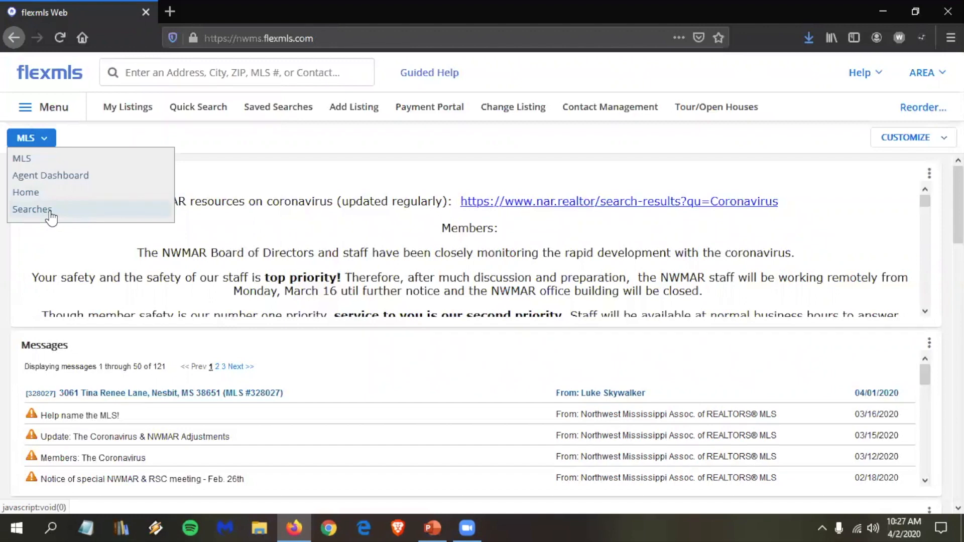
left_click(54, 176)
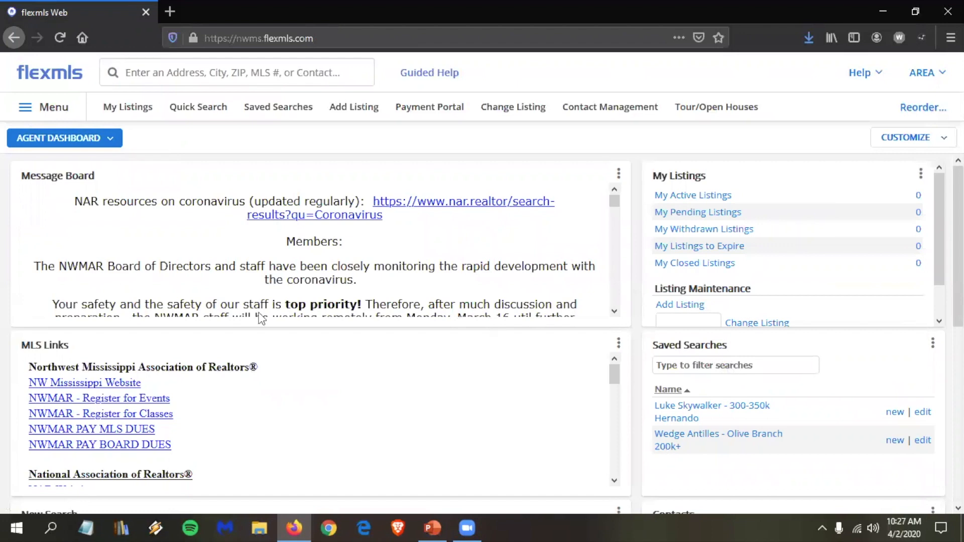
scroll(262, 320, "down", 6)
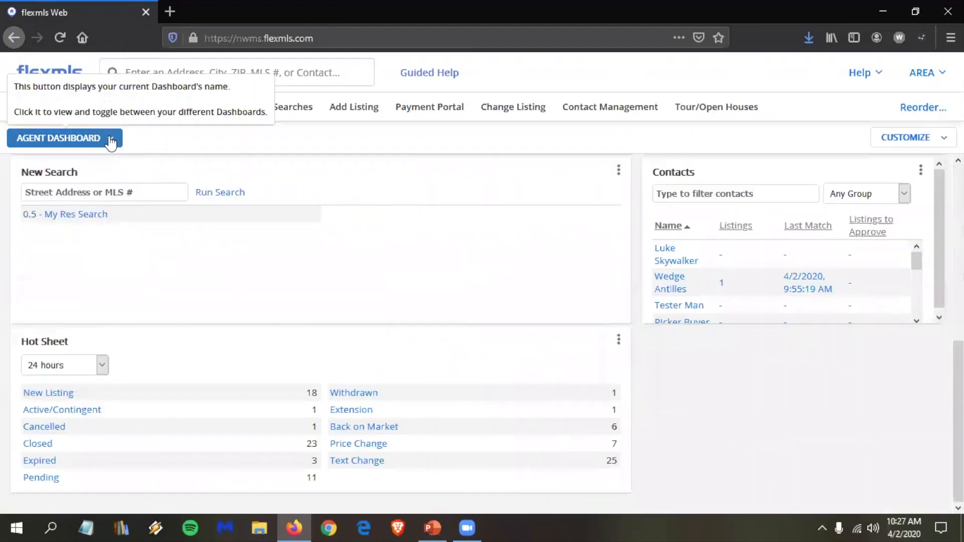
left_click(110, 142)
left_click(44, 197)
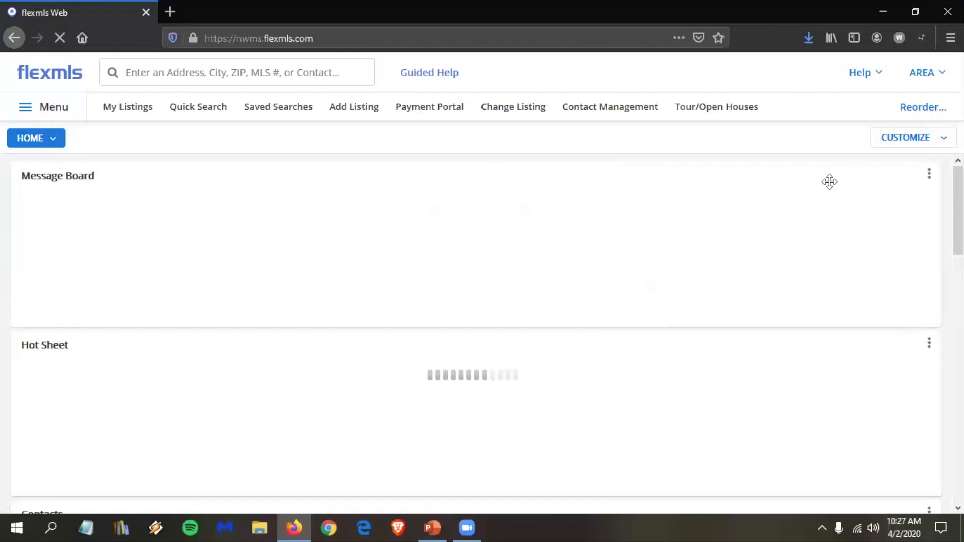
Step: Open the Customize dropdown at the top right of the Home dashboard, showing its Home and Dashboards options
scroll(850, 291, "down", 1)
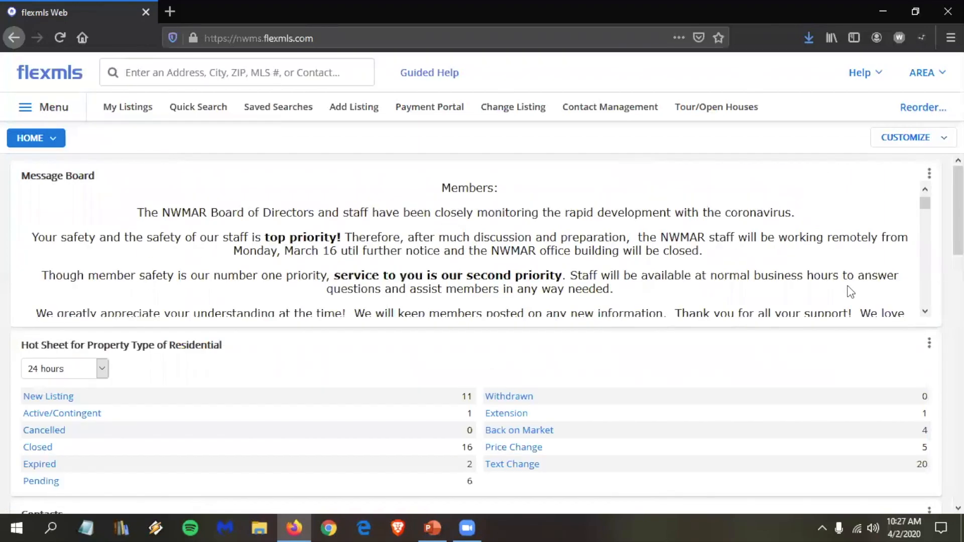
scroll(842, 310, "down", 5)
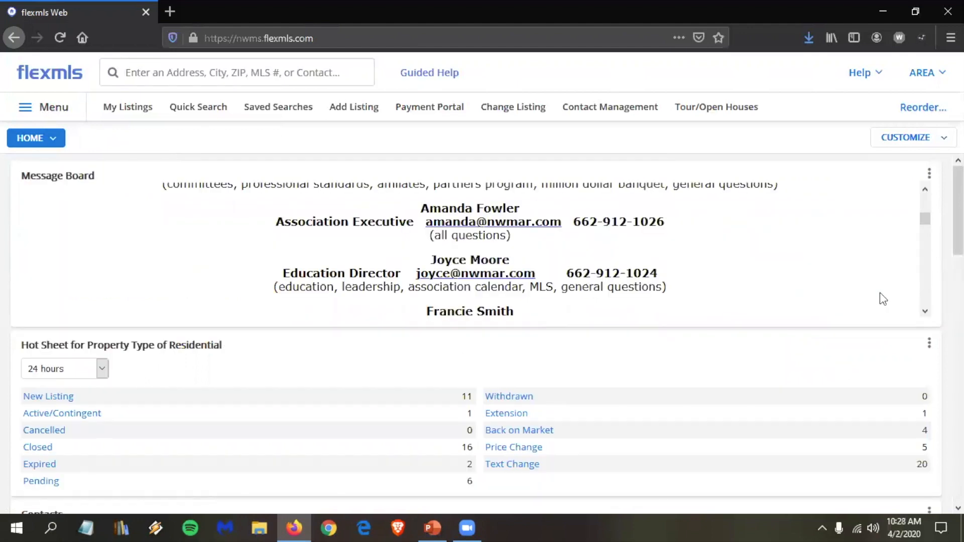
left_click(913, 137)
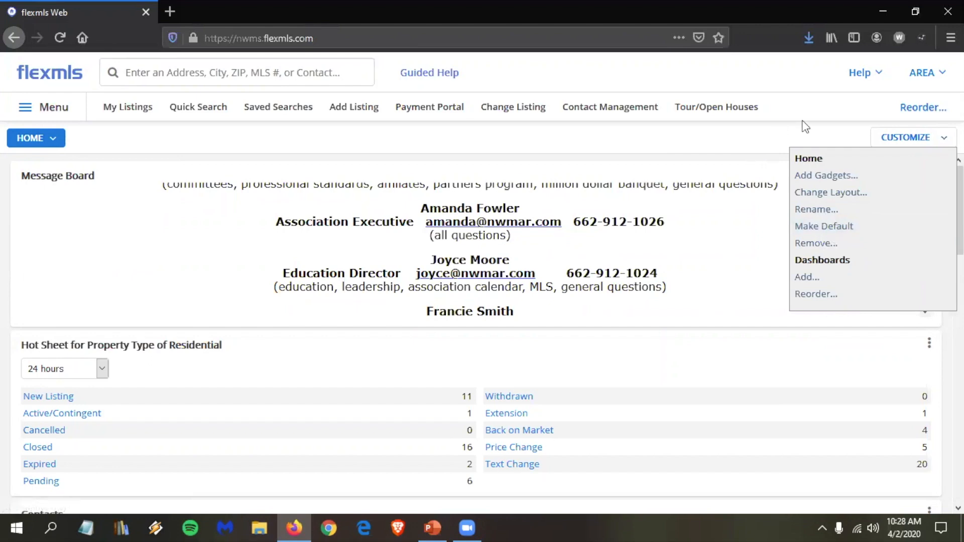
left_click(933, 140)
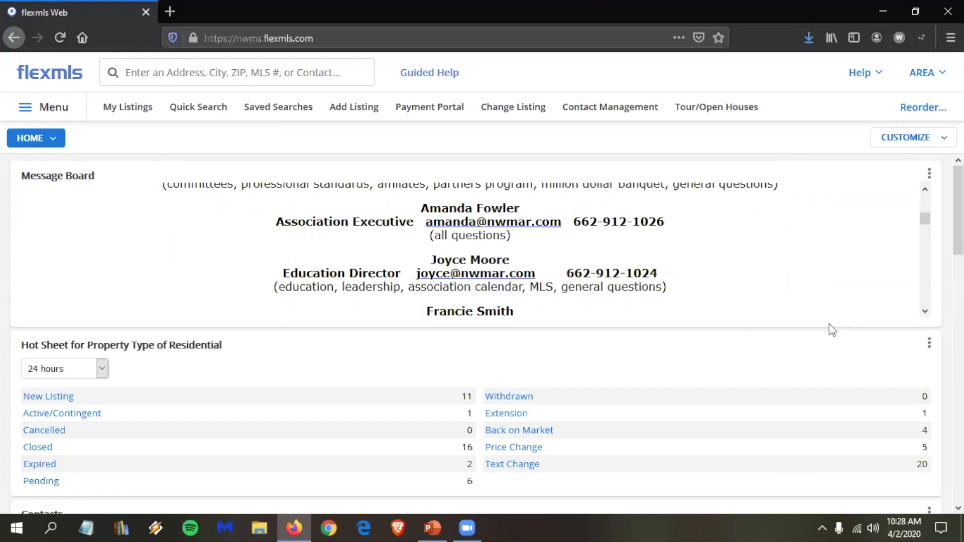
left_click(907, 138)
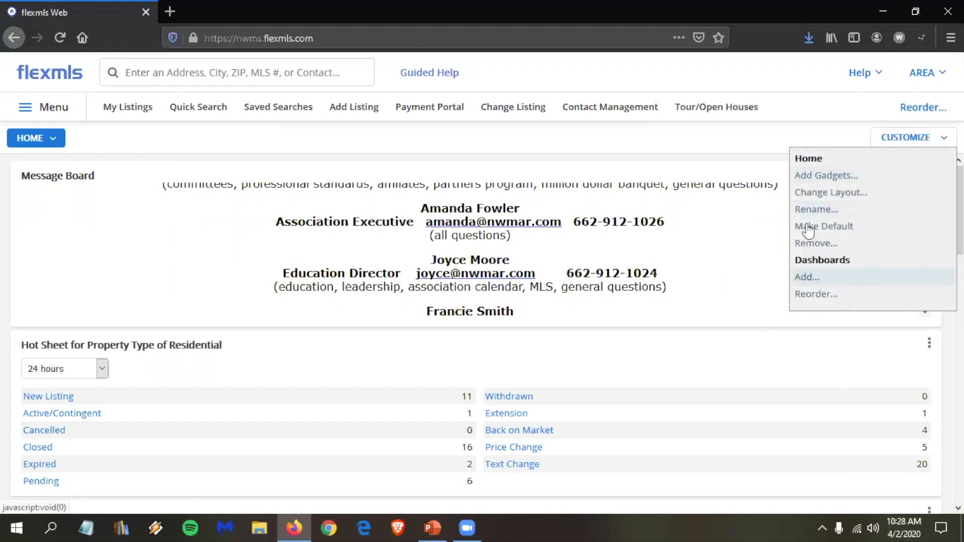
left_click(939, 143)
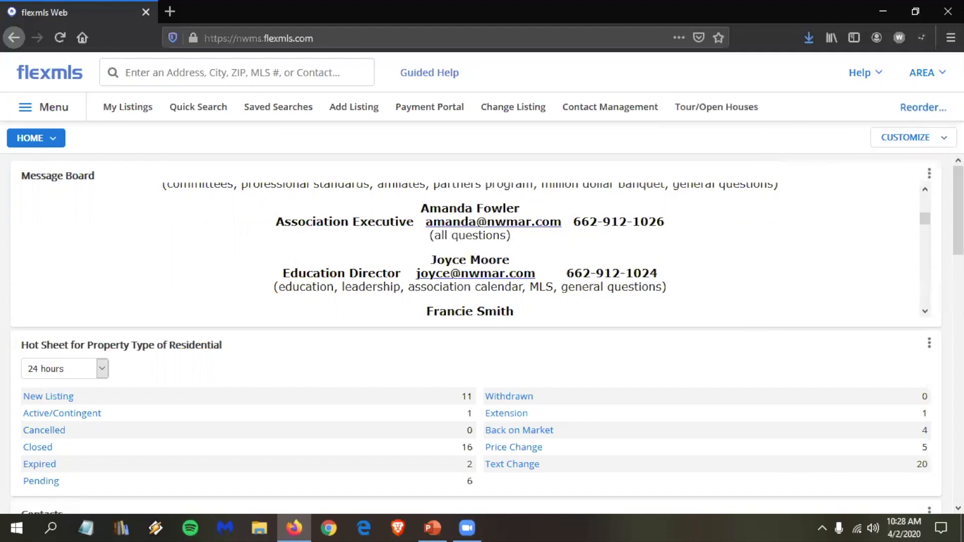
left_click(934, 138)
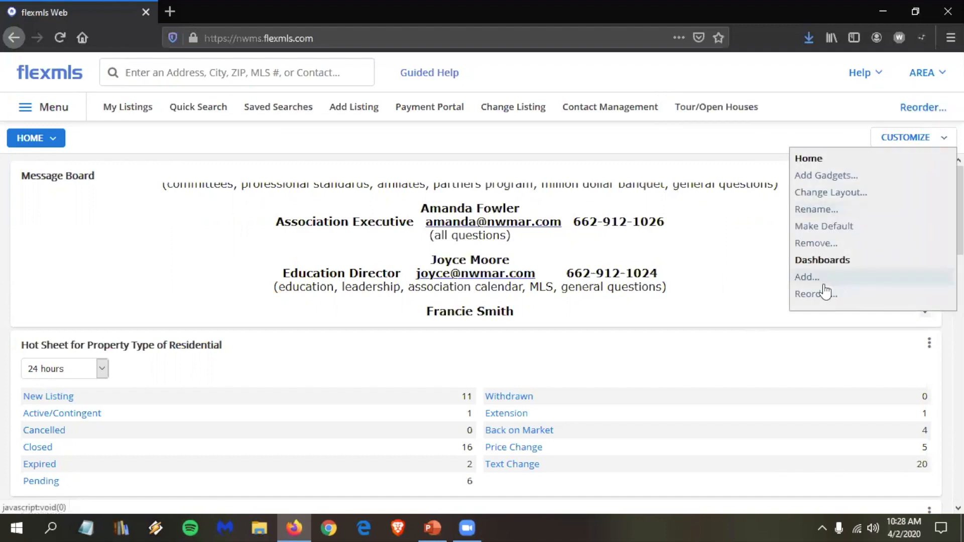
Step: Choose Customize > Add and add the Market Stats dashboard from the Recommended Dashboards list
left_click(805, 277)
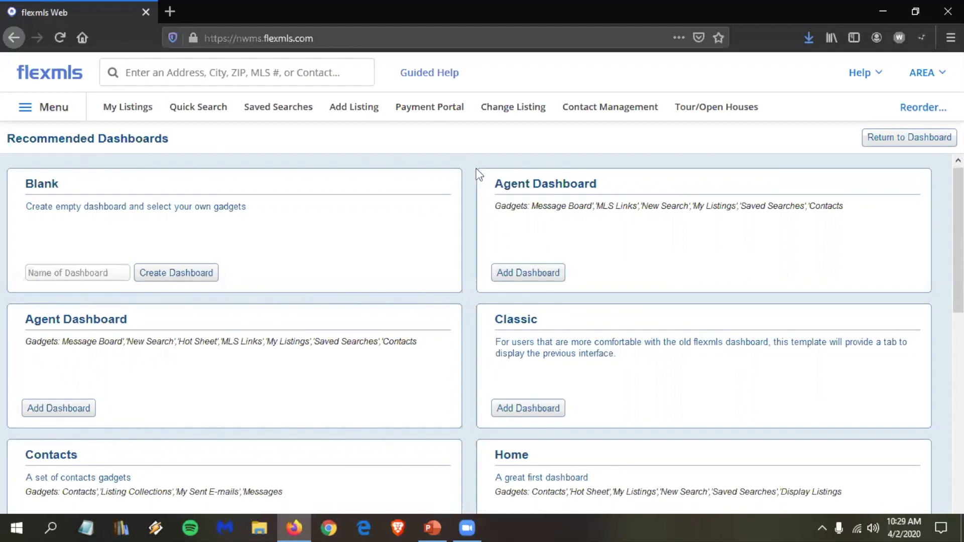
scroll(477, 172, "down", 2)
scroll(477, 172, "down", 5)
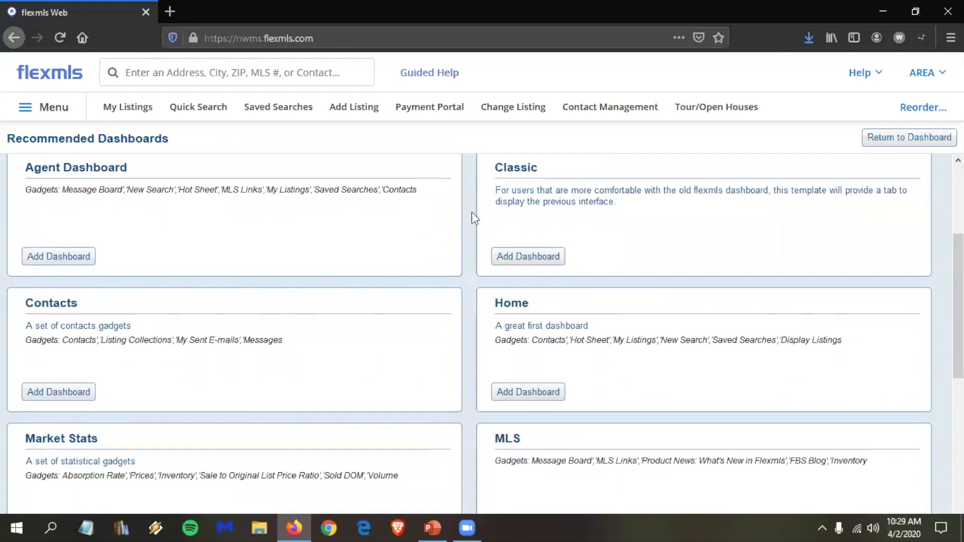
scroll(80, 271, "down", 1)
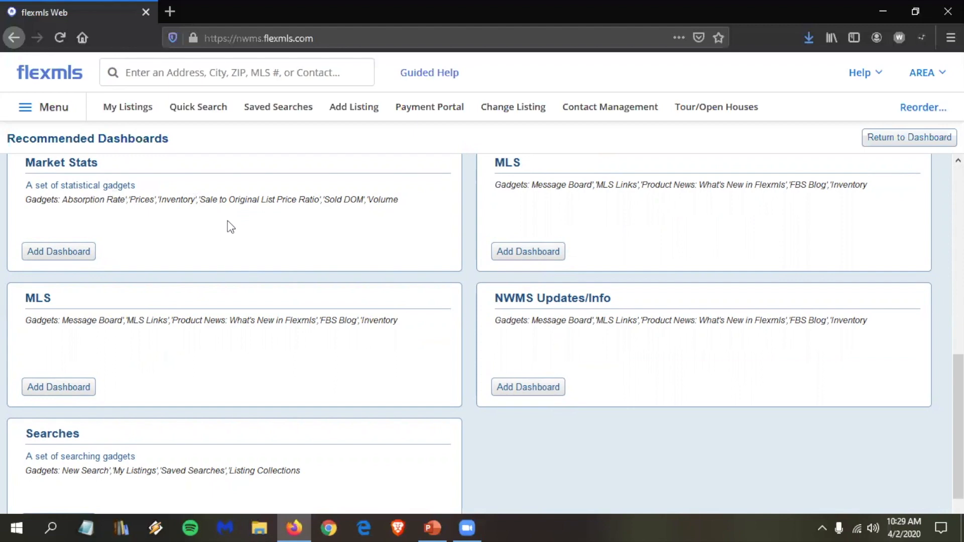
left_click(77, 255)
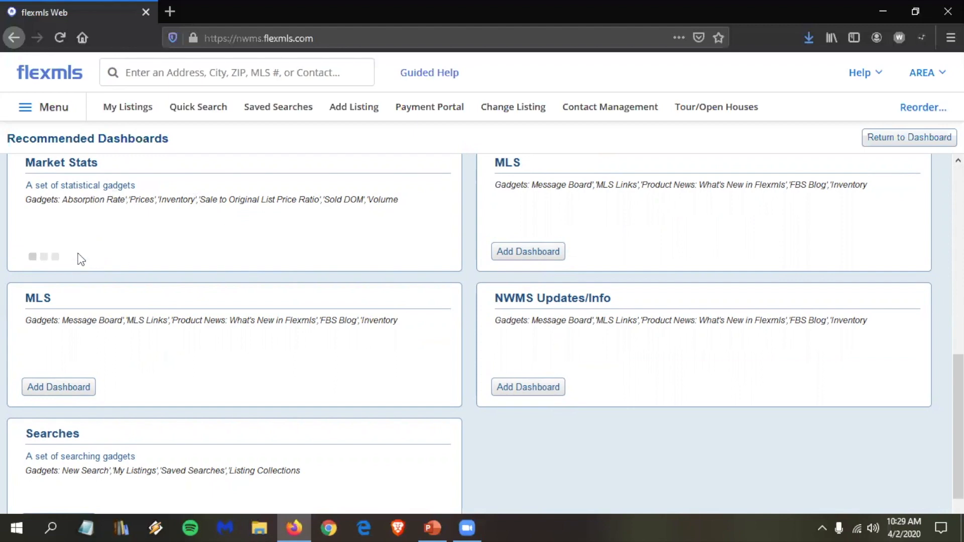
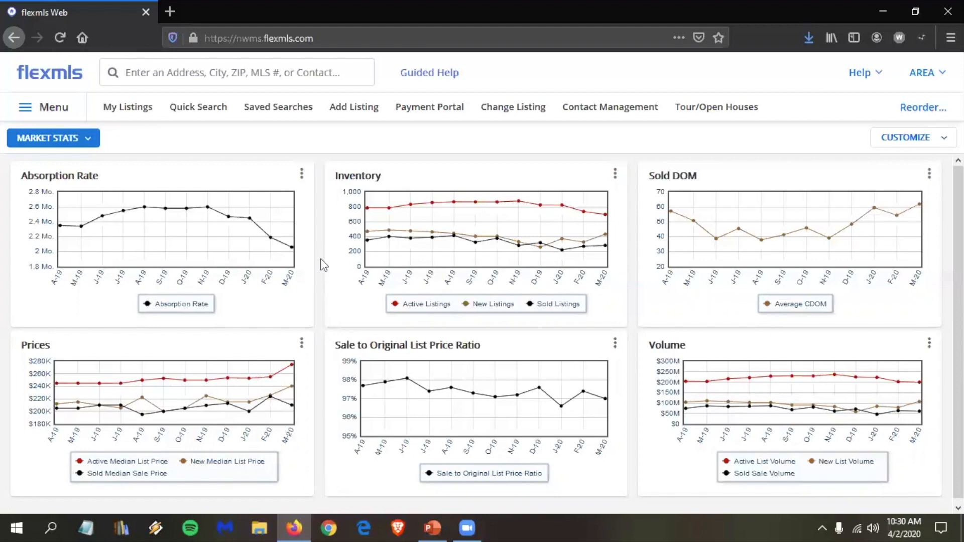
Step: Open the Market Stats Customize menu, then close it without choosing anything
mouse_move(215, 211)
mouse_move(607, 402)
left_click(940, 141)
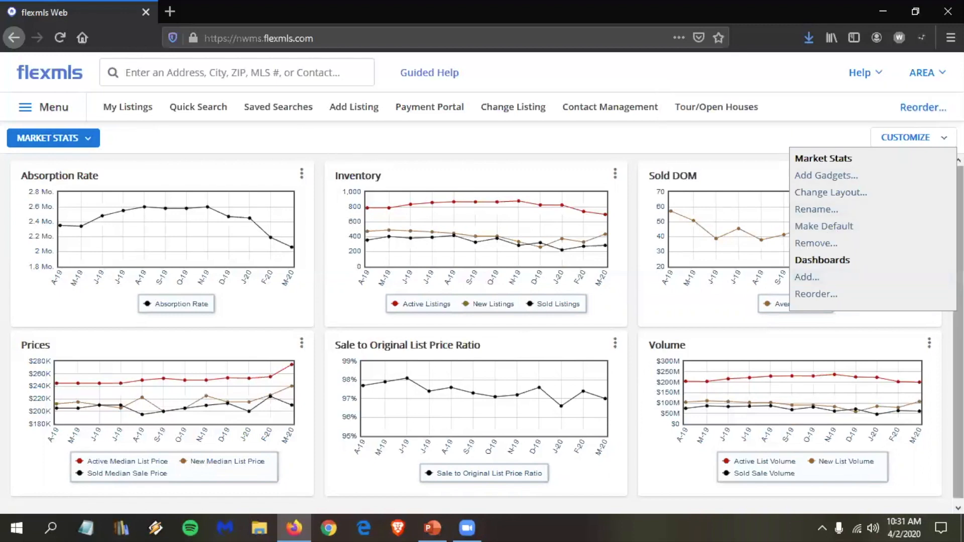
left_click(932, 131)
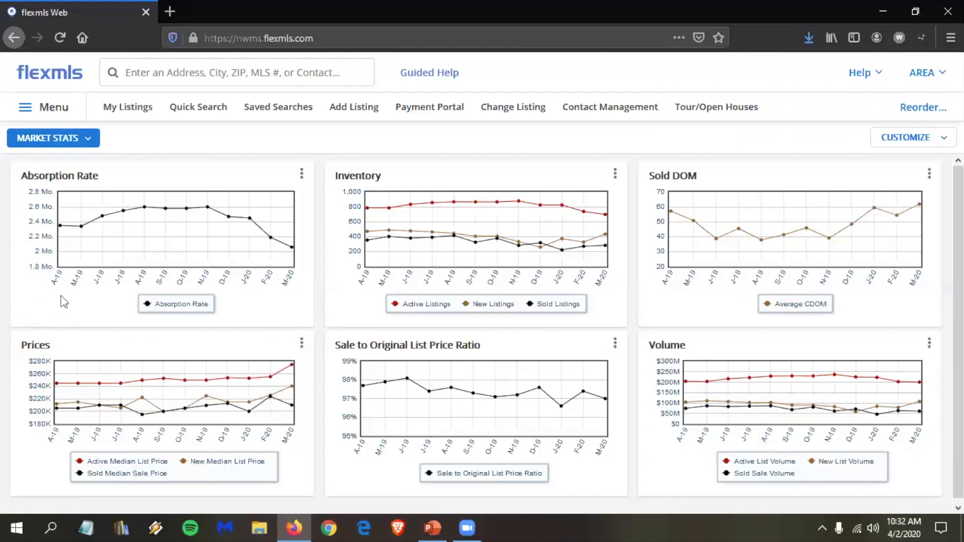
Step: Set the Absorption Rate chart's location to the Cherry Hill subdivision and save
left_click(302, 176)
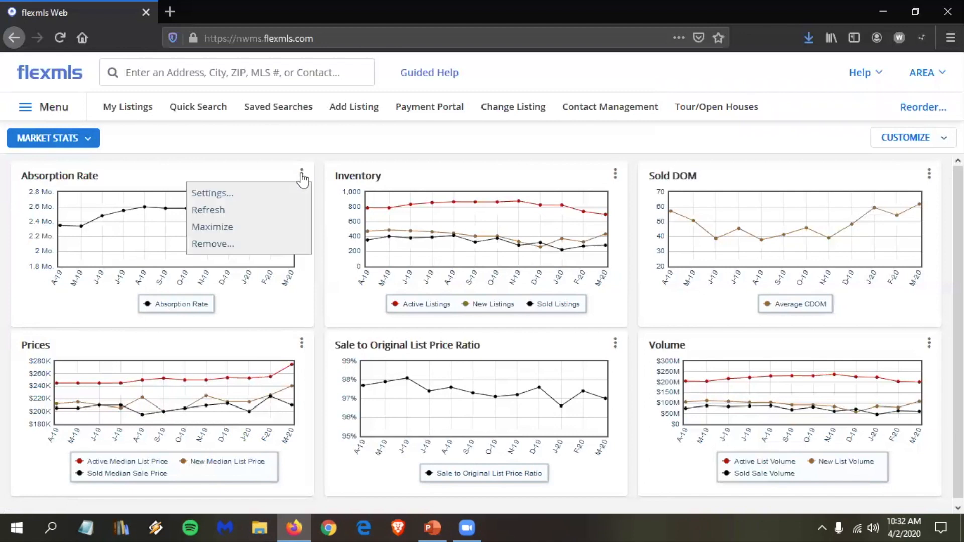
left_click(235, 196)
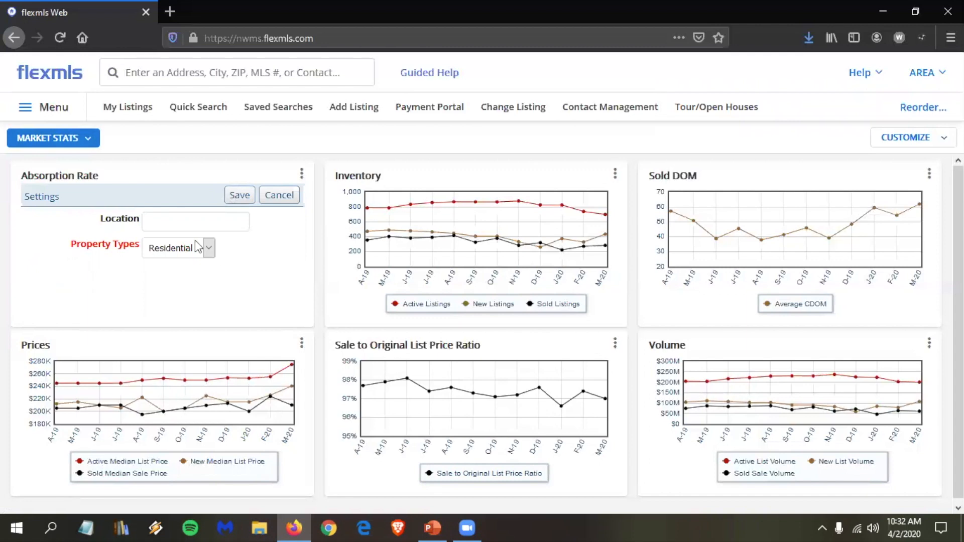
left_click(168, 222)
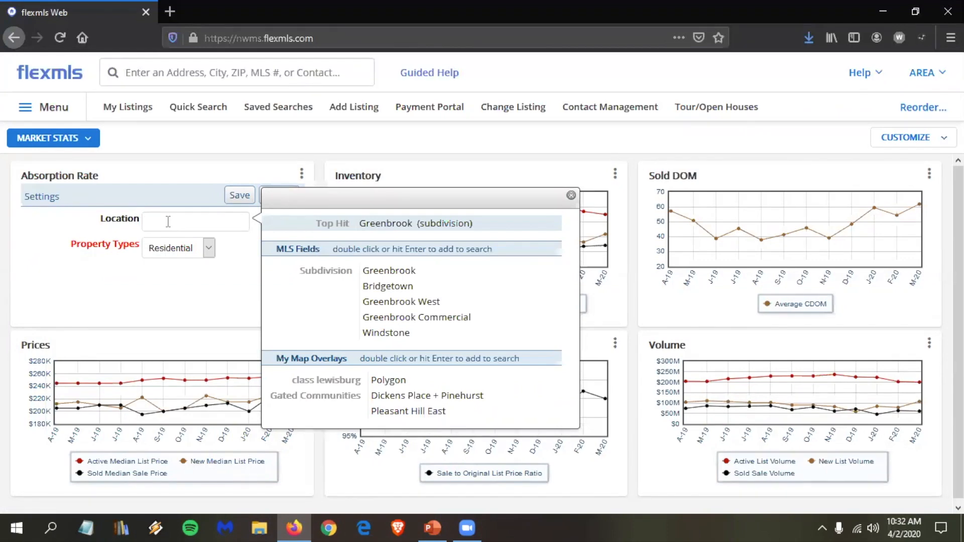
type("cherr")
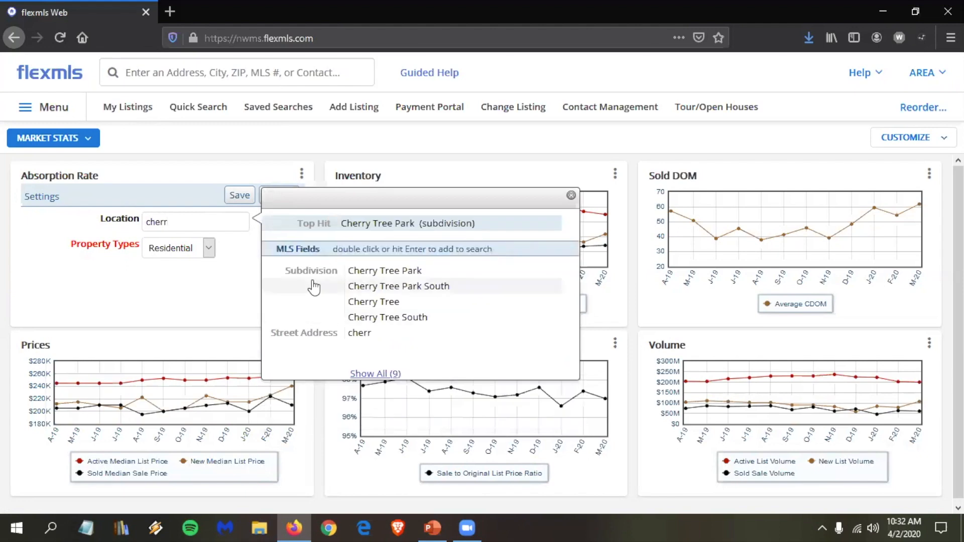
type("y h")
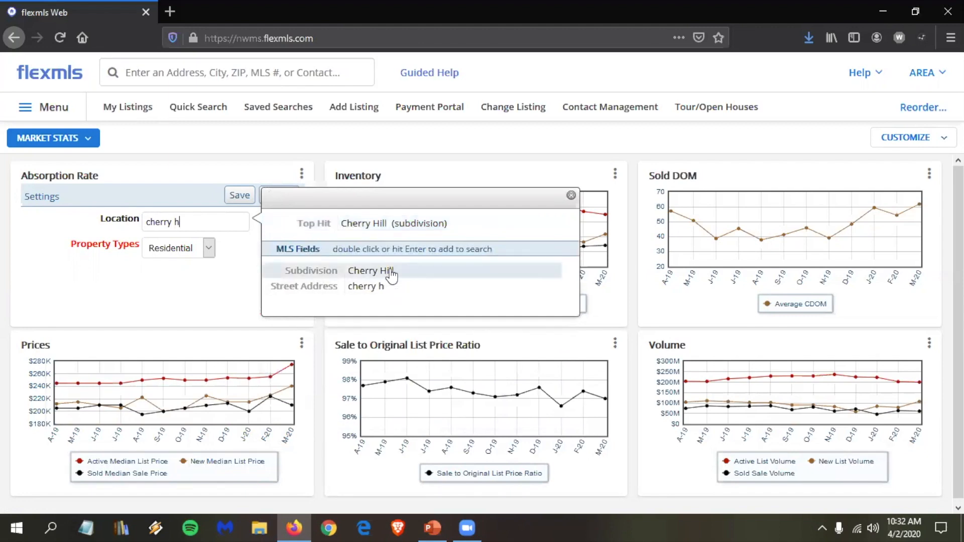
double_click(392, 275)
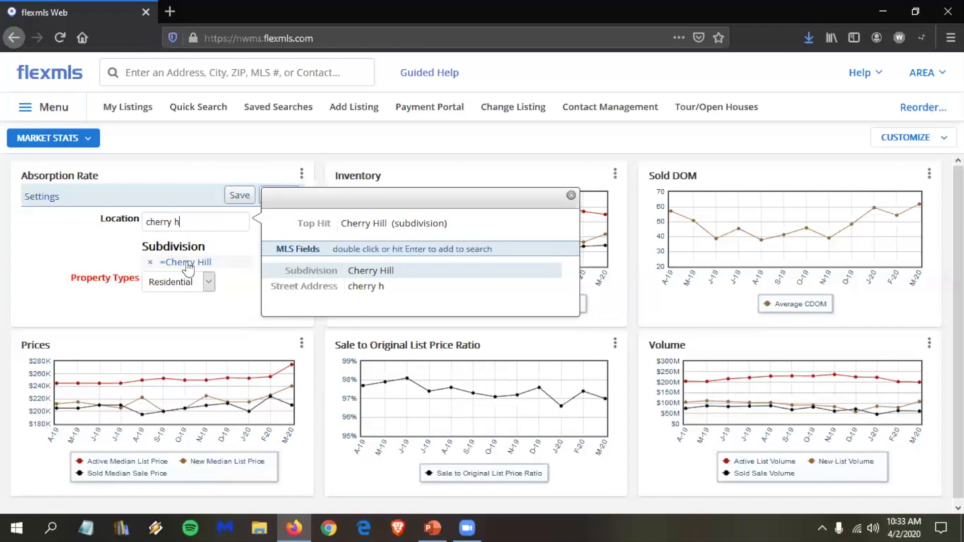
left_click(233, 199)
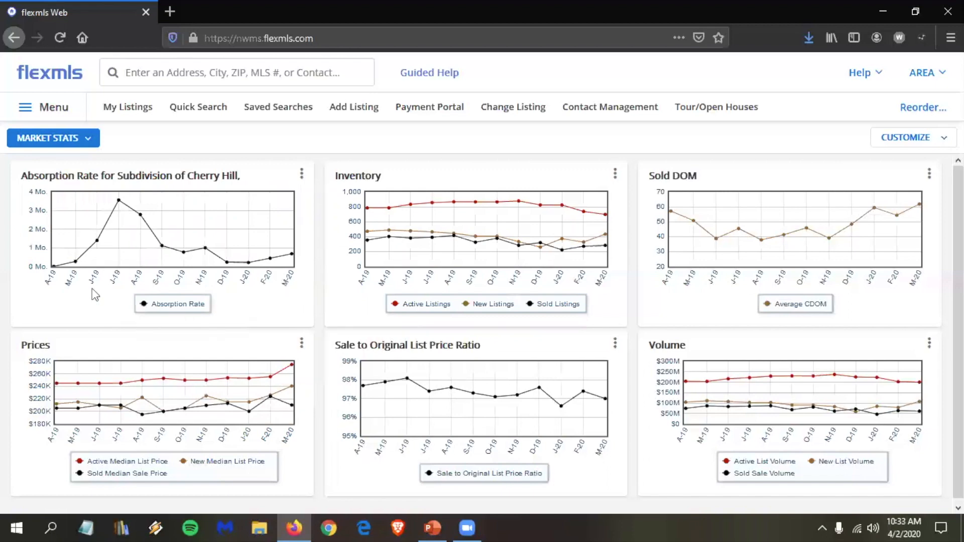
Step: Read the Cherry Hill absorption values, which peak around 3.57 months in July 2019
mouse_move(74, 265)
mouse_move(118, 199)
Step: Change the Market Stats layout to two columns and drag the Volume chart into the left column
left_click(943, 141)
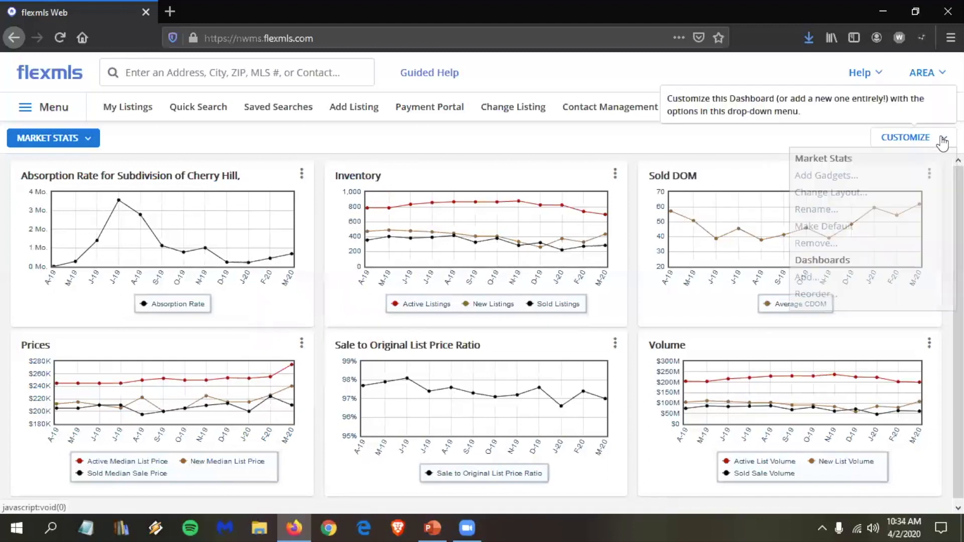
left_click(847, 193)
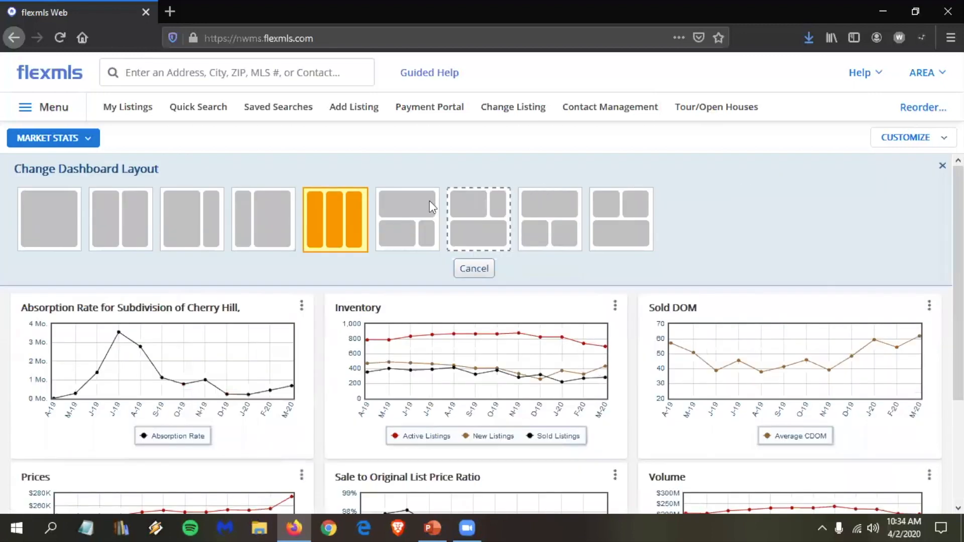
left_click(130, 242)
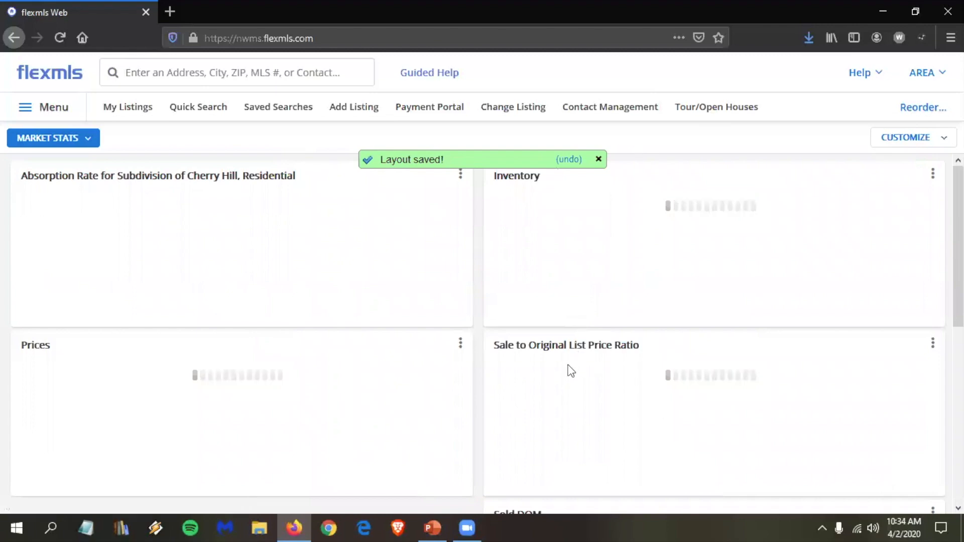
scroll(564, 372, "down", 5)
scroll(565, 374, "down", 2)
left_click_drag(609, 333, 263, 222)
scroll(310, 261, "up", 6)
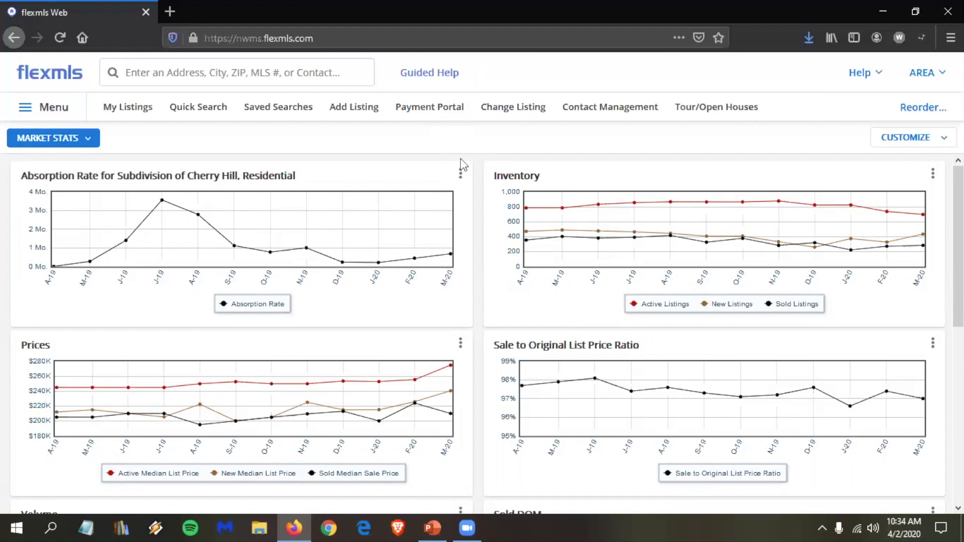
Step: Add another Absorption Rate gadget from the Statistics gadgets and return to the dashboard
left_click(943, 140)
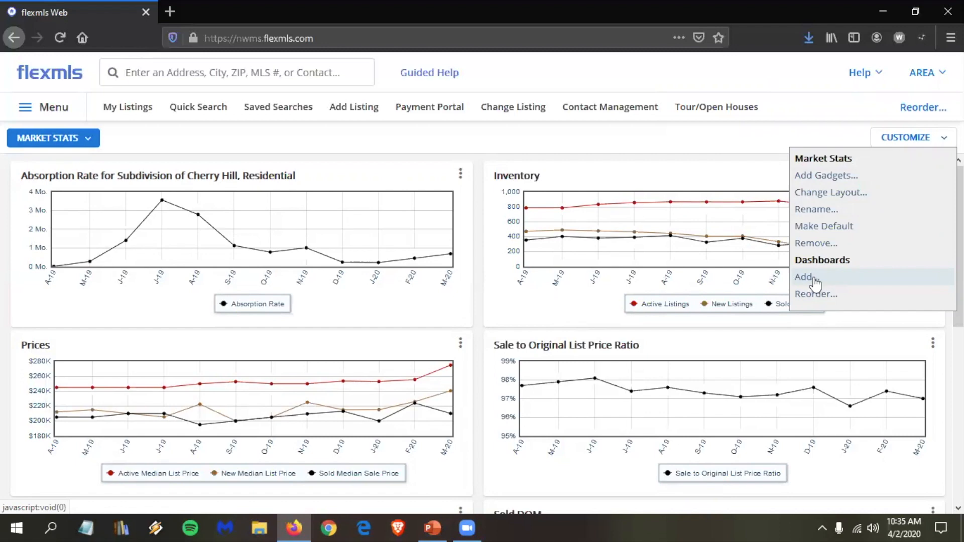
left_click(814, 177)
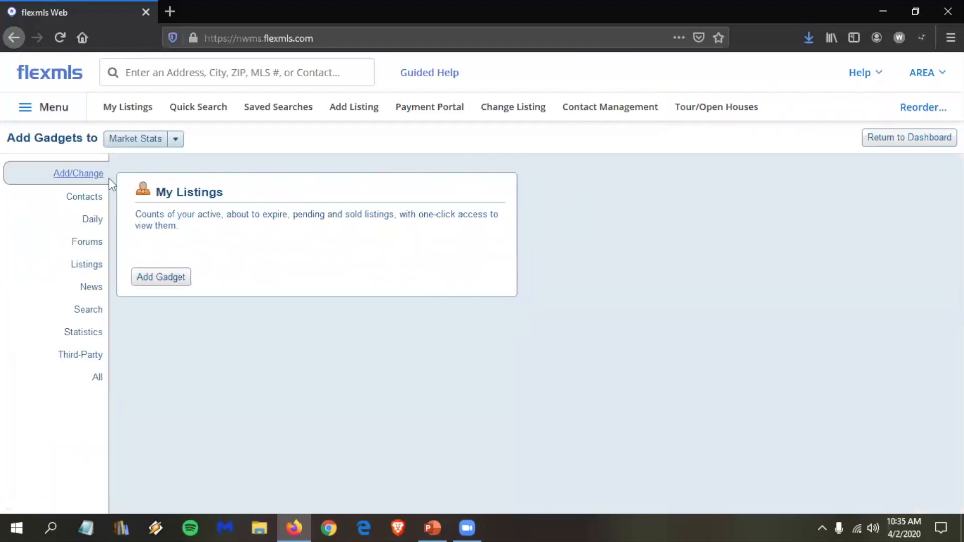
left_click(85, 332)
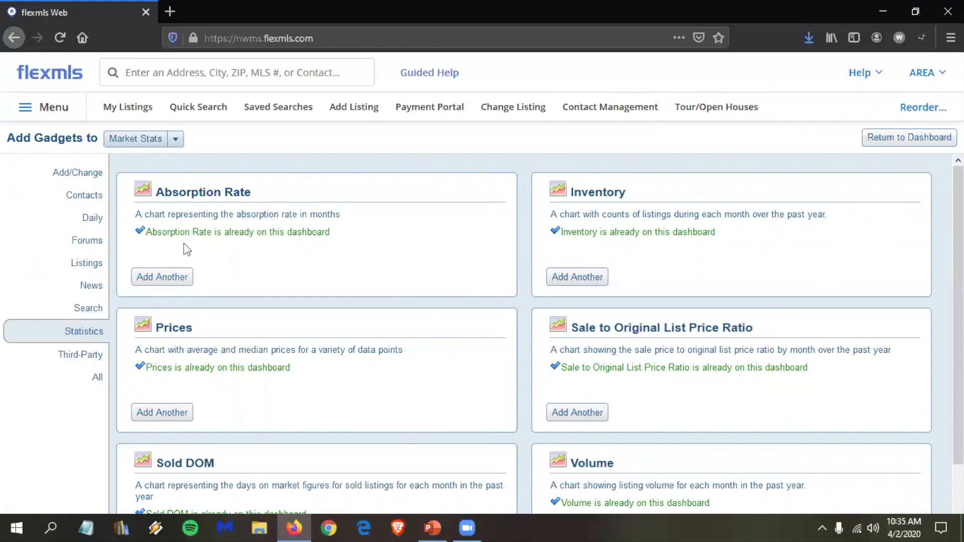
left_click(174, 278)
left_click(916, 144)
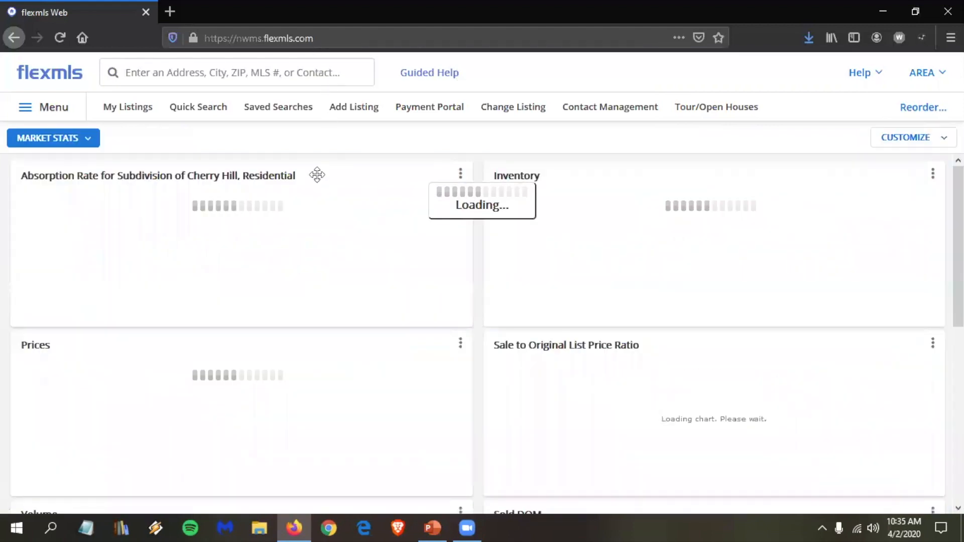
Step: Drag the new Absorption Rate chart to the top-right slot beside the Cherry Hill chart
scroll(315, 239, "down", 5)
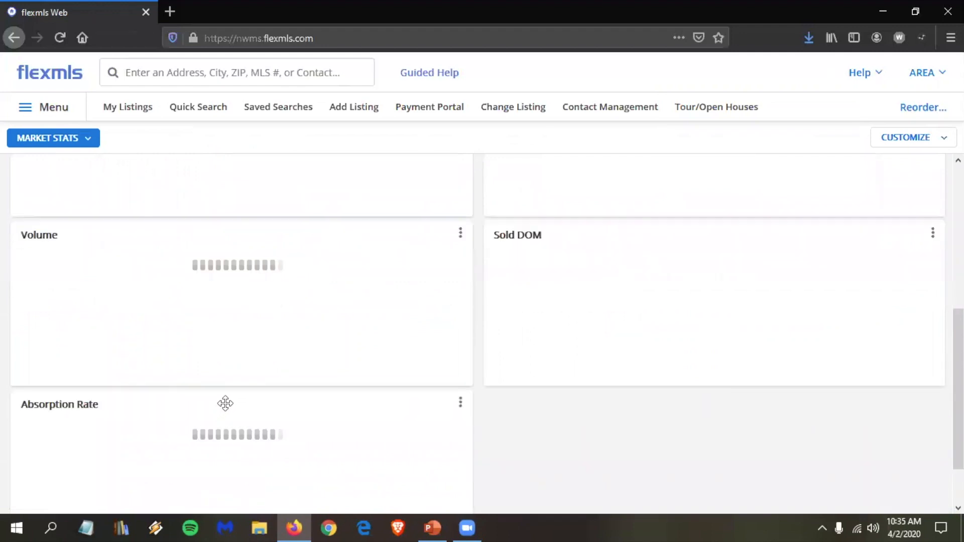
left_click_drag(229, 401, 236, 197)
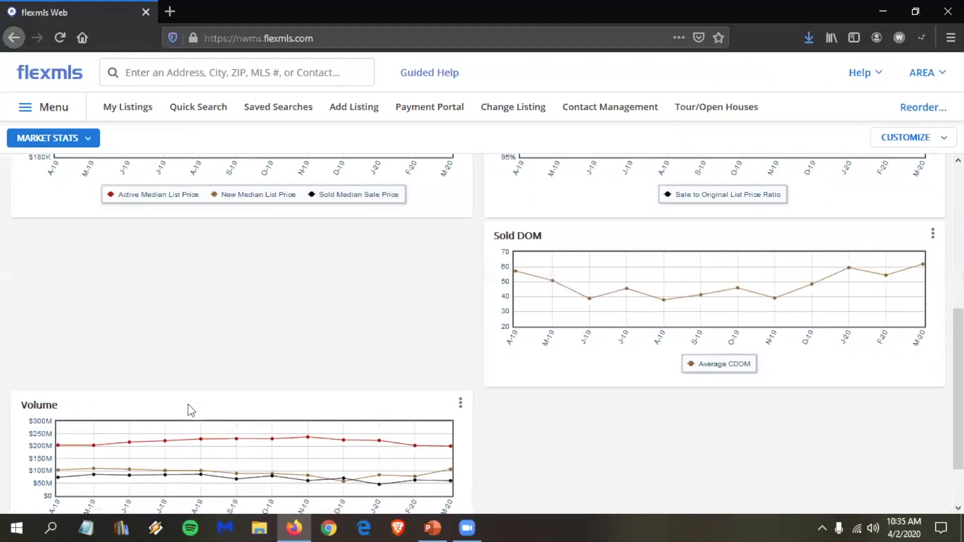
scroll(187, 405, "up", 1)
scroll(196, 417, "up", 2)
left_click_drag(196, 416, 661, 285)
scroll(301, 244, "up", 1)
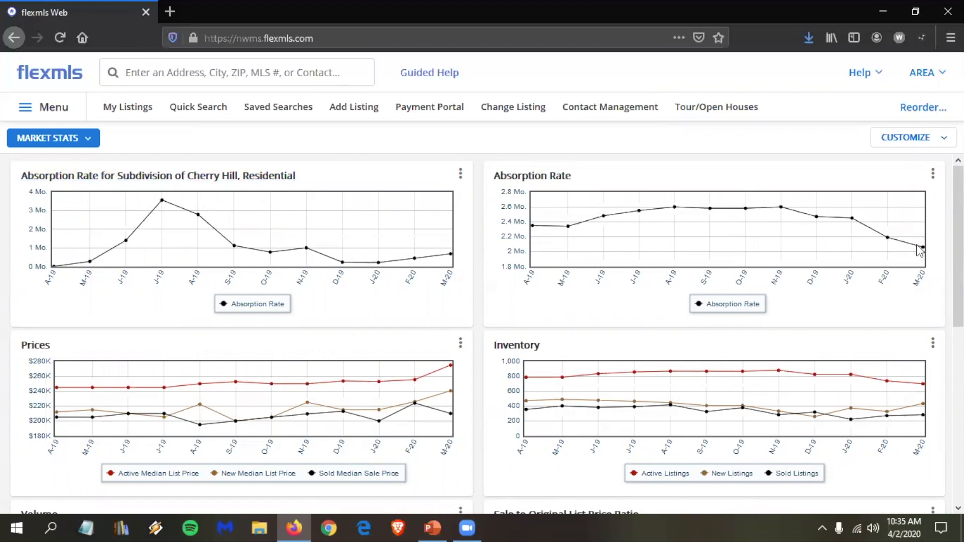
Step: Give the second Absorption Rate chart Residential type and City = Hernando location, then save
mouse_move(858, 232)
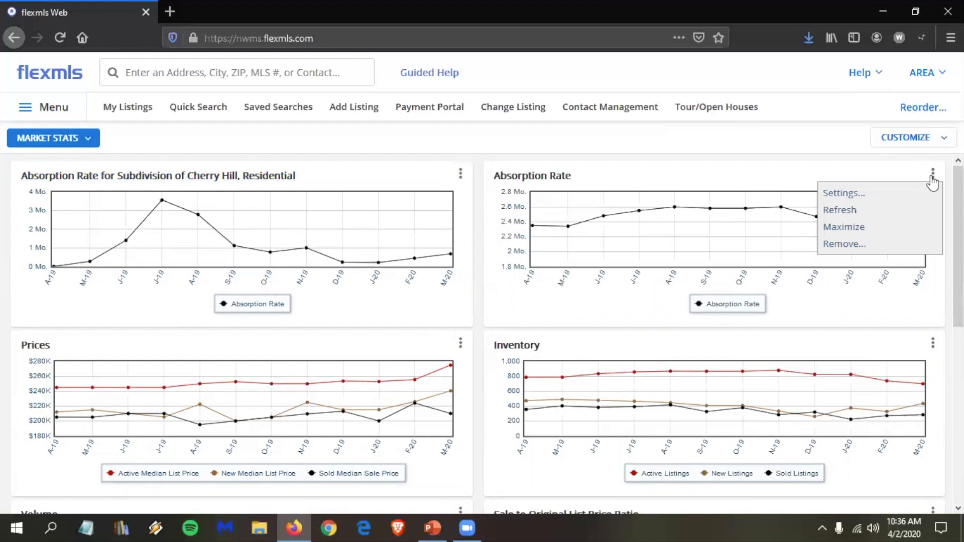
left_click(864, 201)
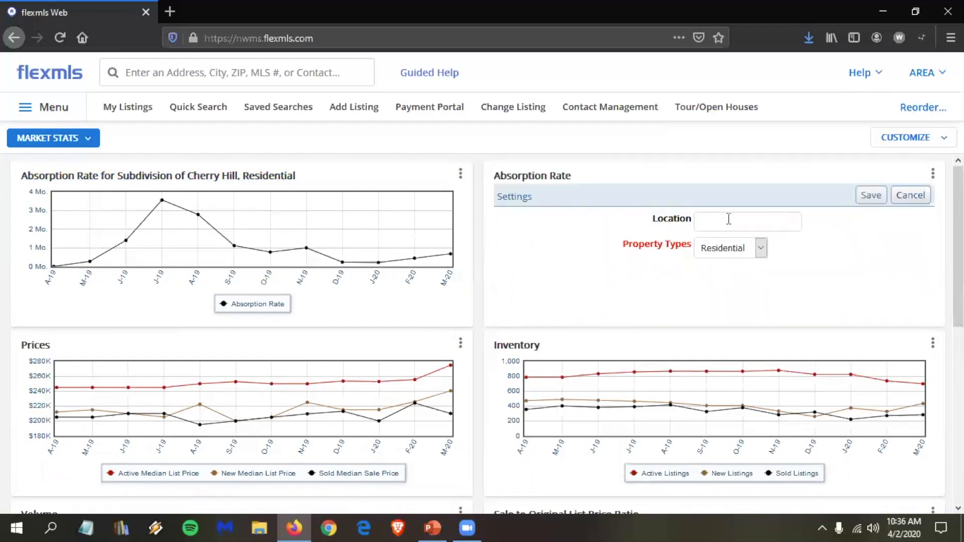
left_click(760, 253)
left_click(761, 251)
left_click(733, 223)
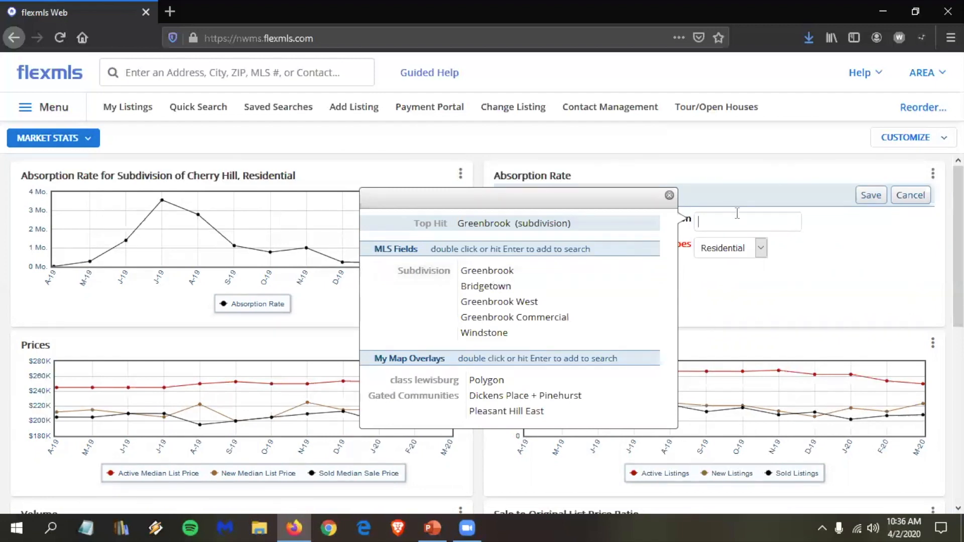
type("hernand")
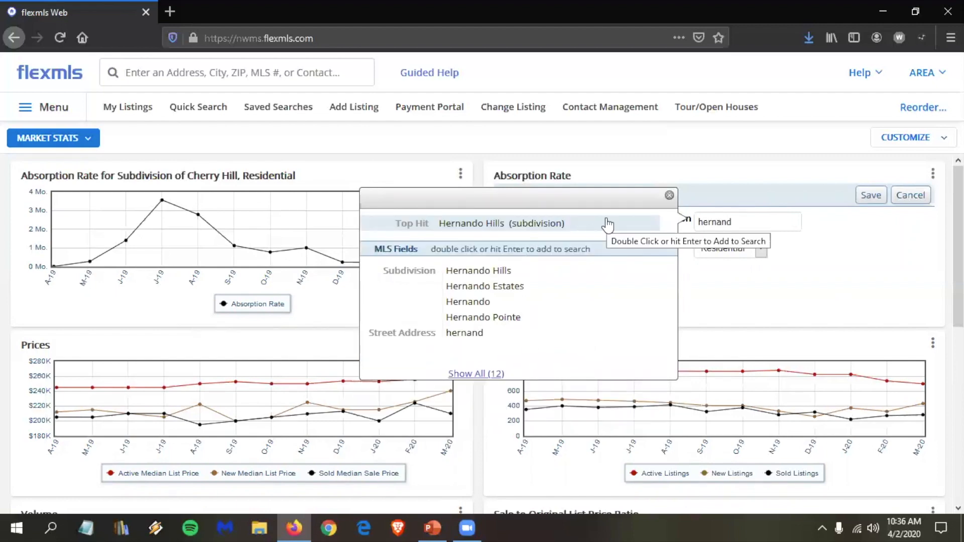
type("o")
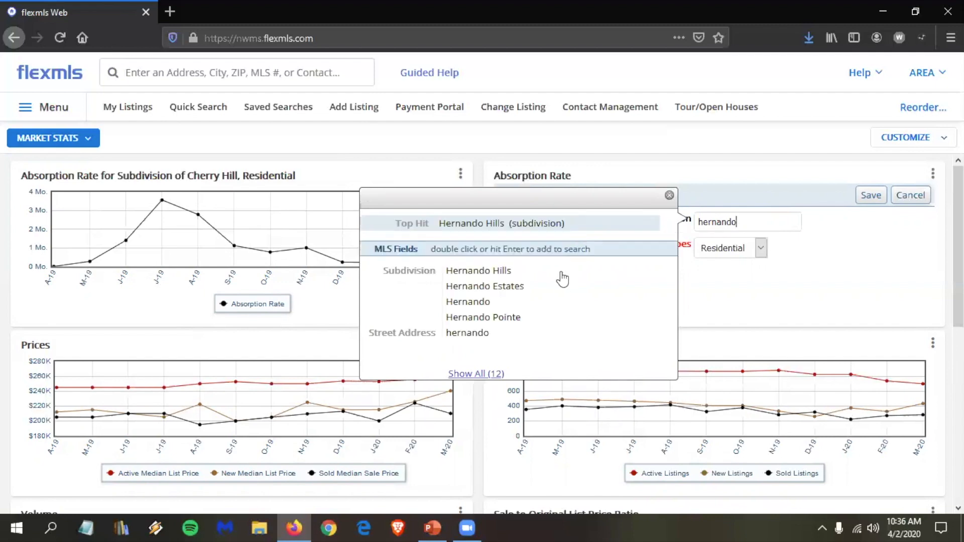
left_click(490, 381)
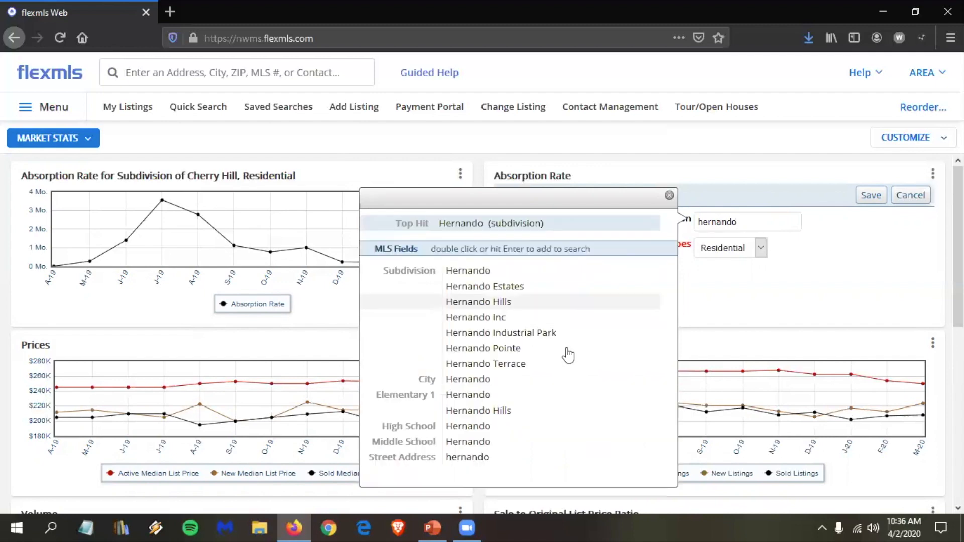
double_click(472, 382)
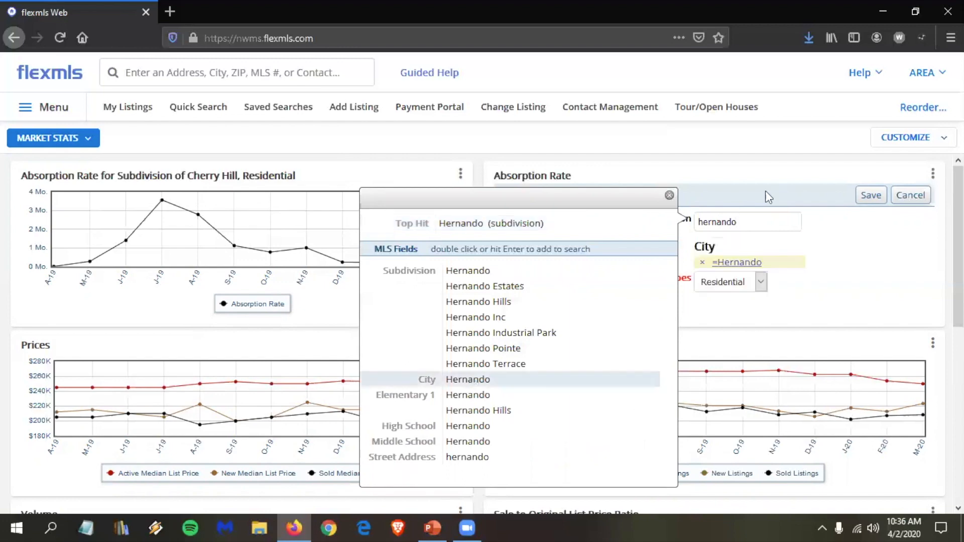
left_click(872, 195)
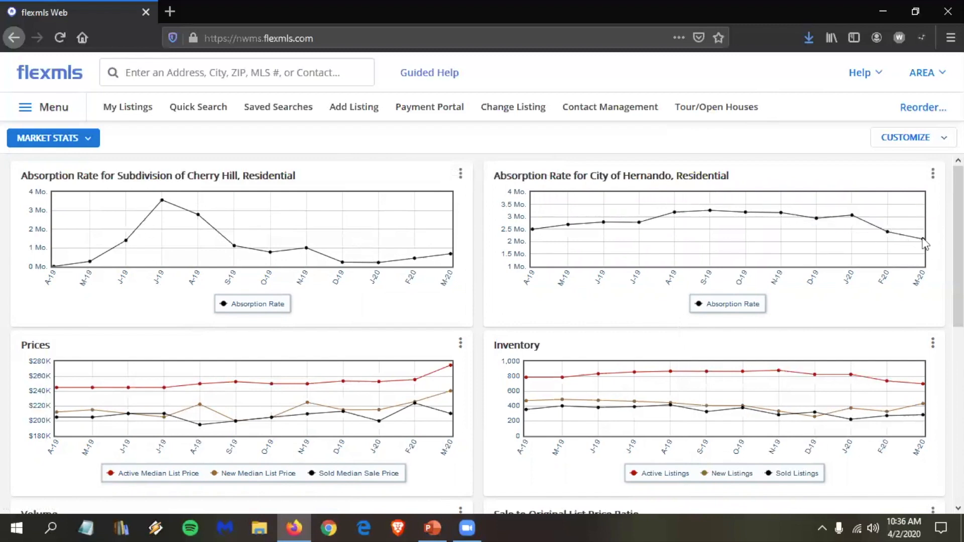
Step: Reopen the Hernando chart's settings and delete its City = Hernando criterion
mouse_move(927, 245)
left_click(933, 173)
left_click(888, 199)
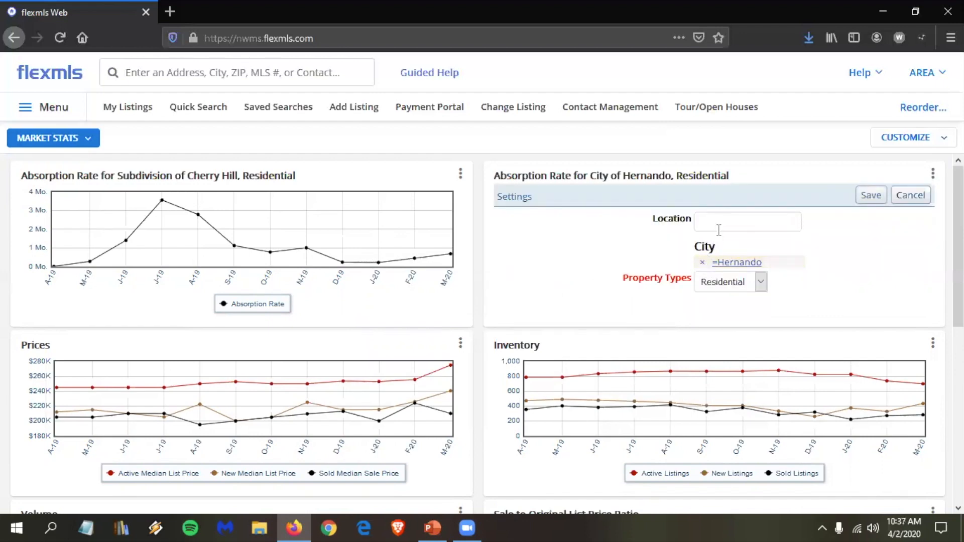
left_click(703, 263)
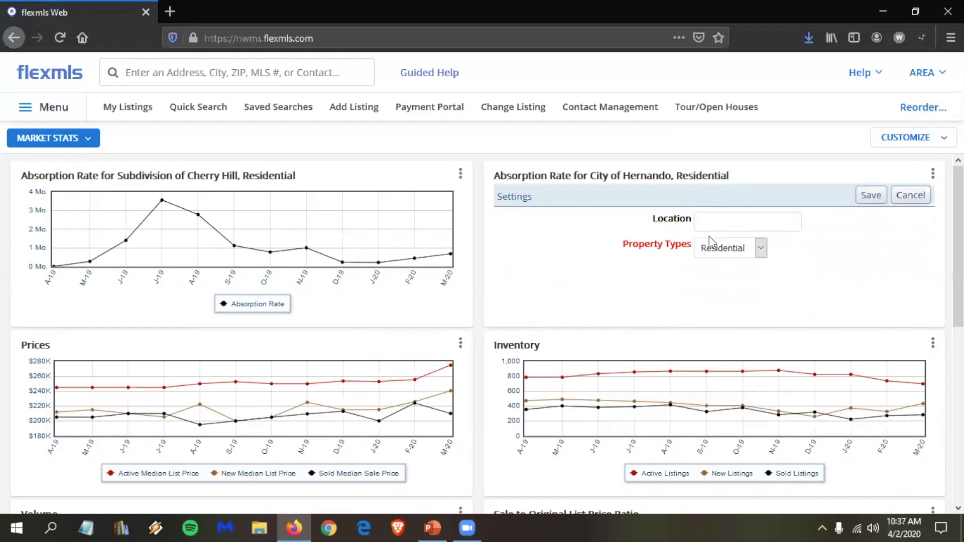
Step: Set the second chart's location to the Greenbrook subdivision and save the settings
left_click(719, 216)
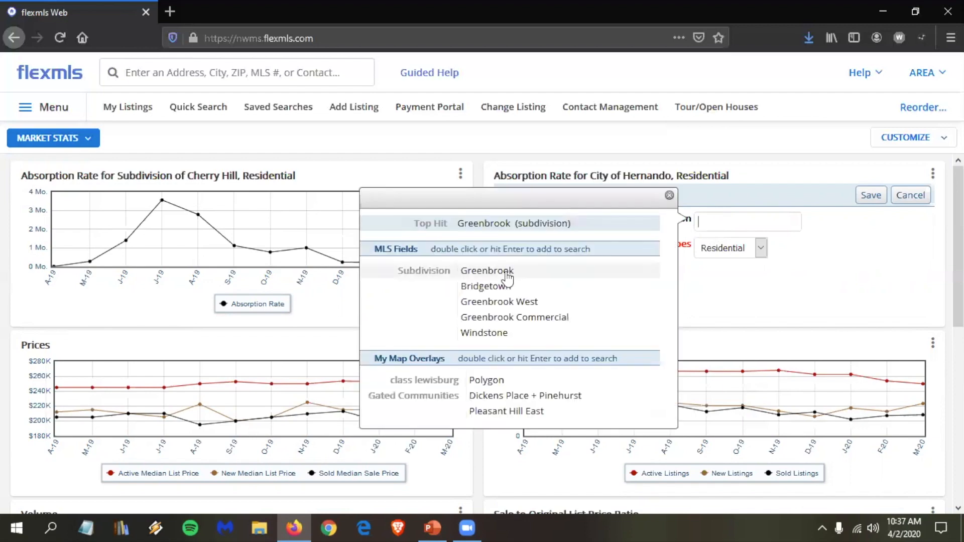
double_click(510, 271)
left_click(874, 197)
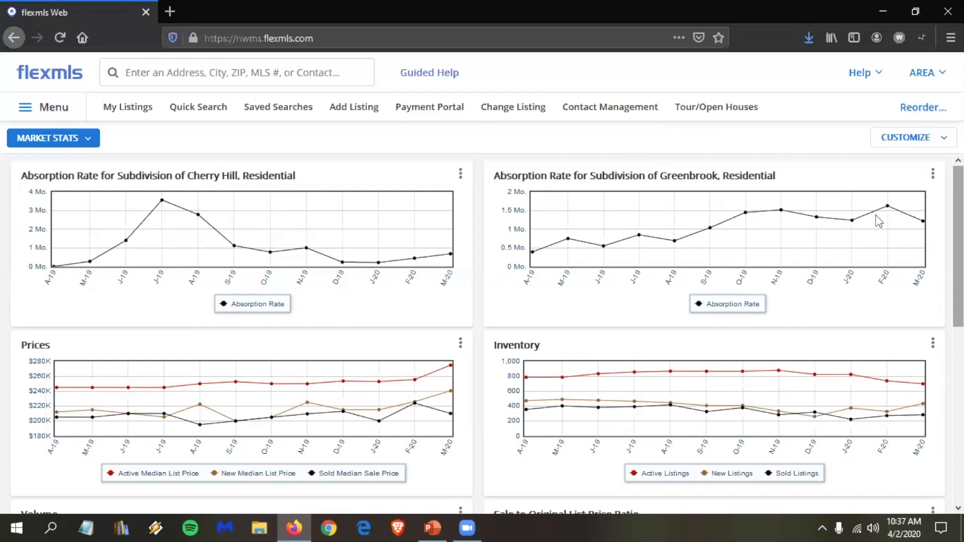
Step: Open Quick Search in a new browser tab and switch to it
right_click(209, 111)
left_click(271, 119)
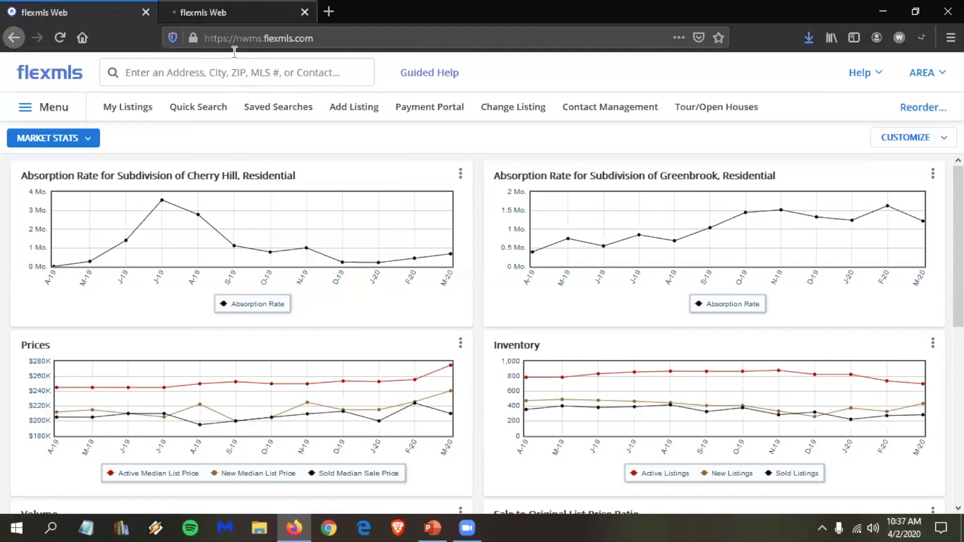
left_click(234, 14)
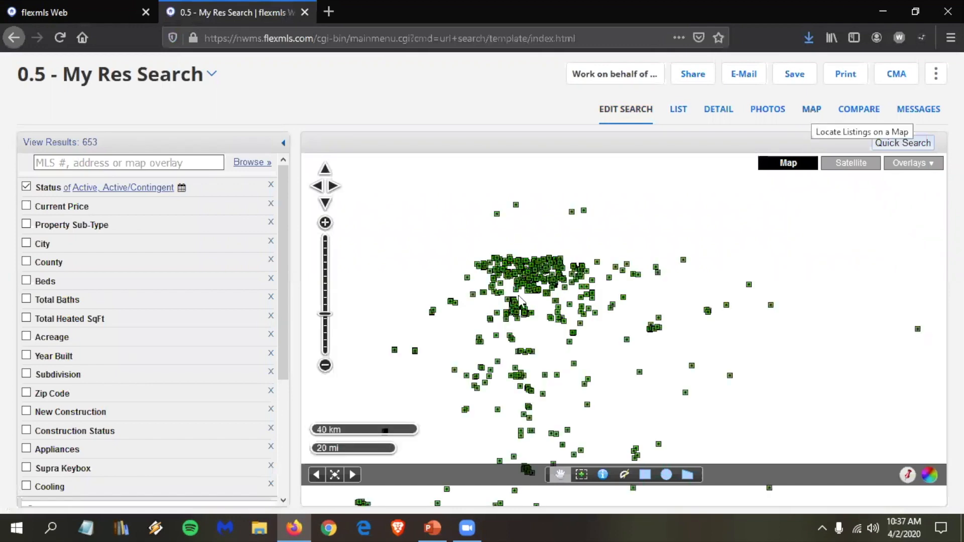
Step: Show the '0.5 - My Res Search' results on the map, centred on Hernando
left_click(517, 264)
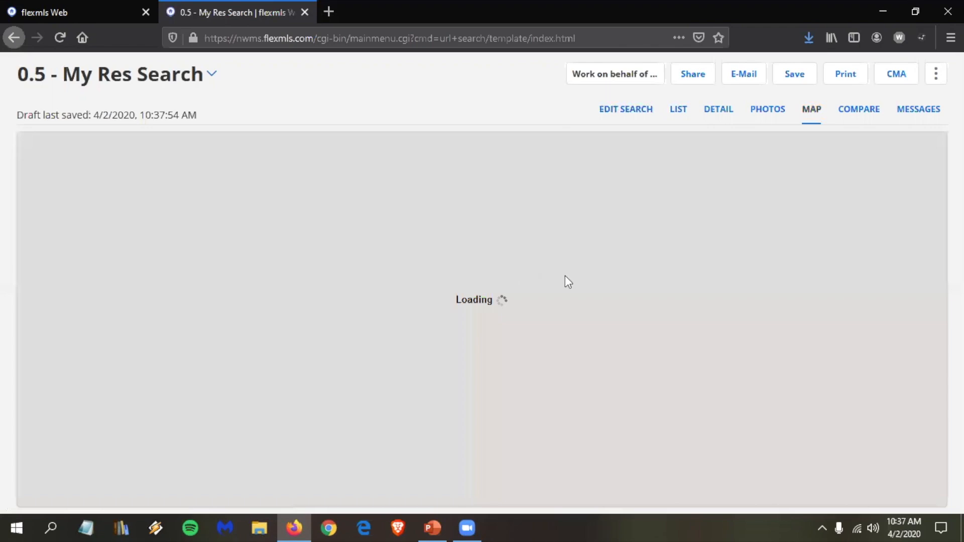
scroll(565, 275, "up", 3)
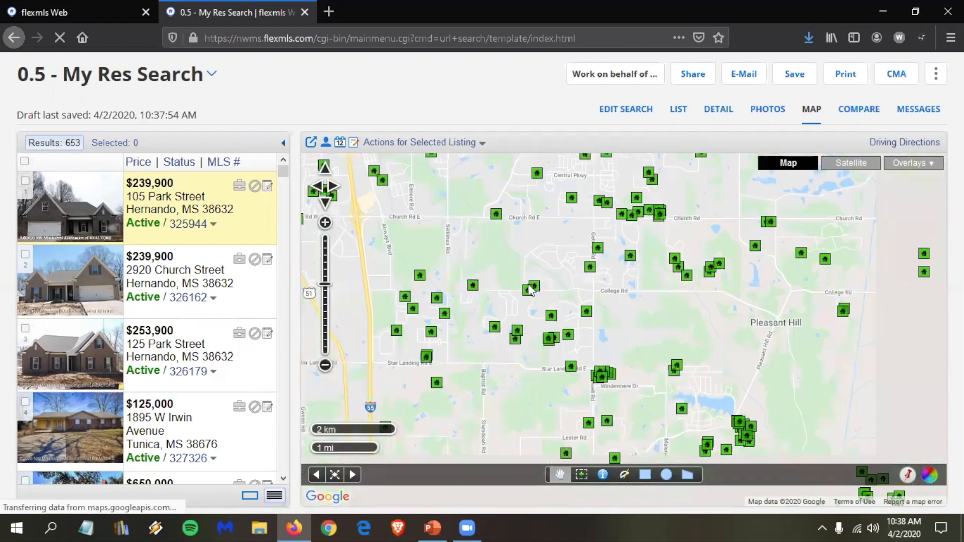
scroll(528, 289, "up", 1)
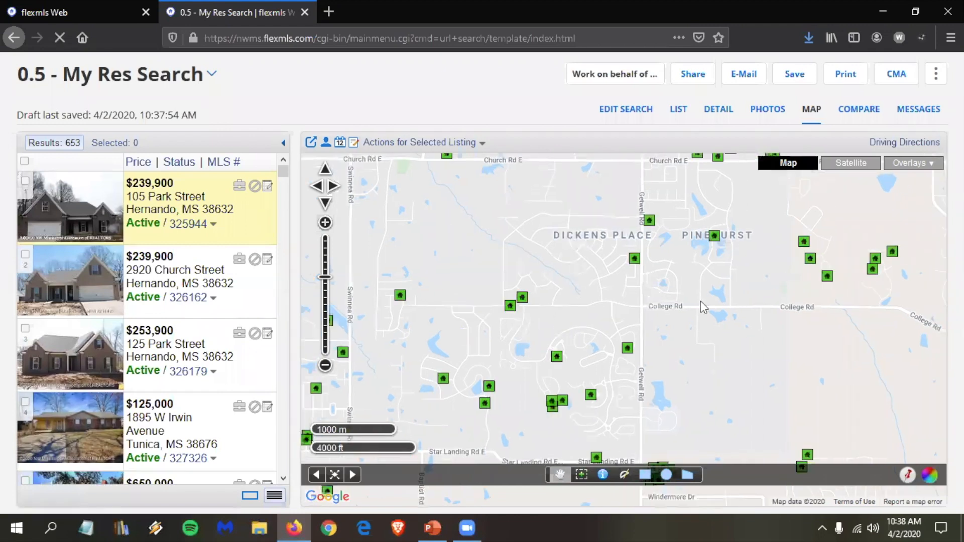
left_click_drag(700, 301, 664, 344)
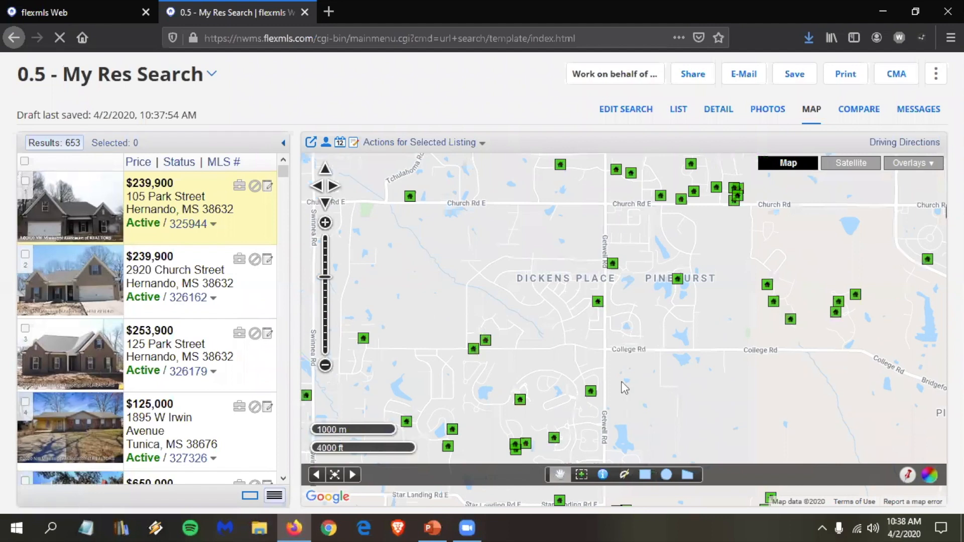
left_click_drag(625, 388, 630, 360)
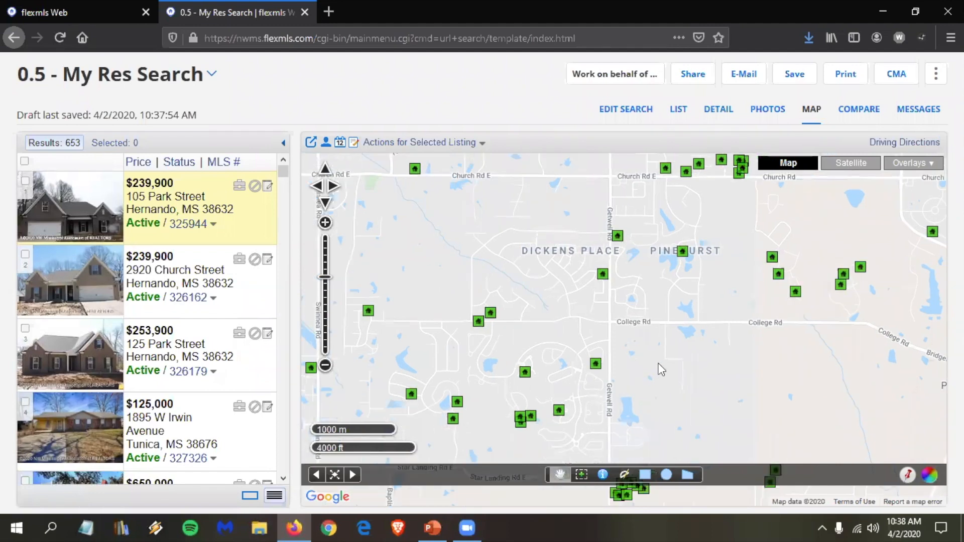
scroll(663, 354, "down", 1)
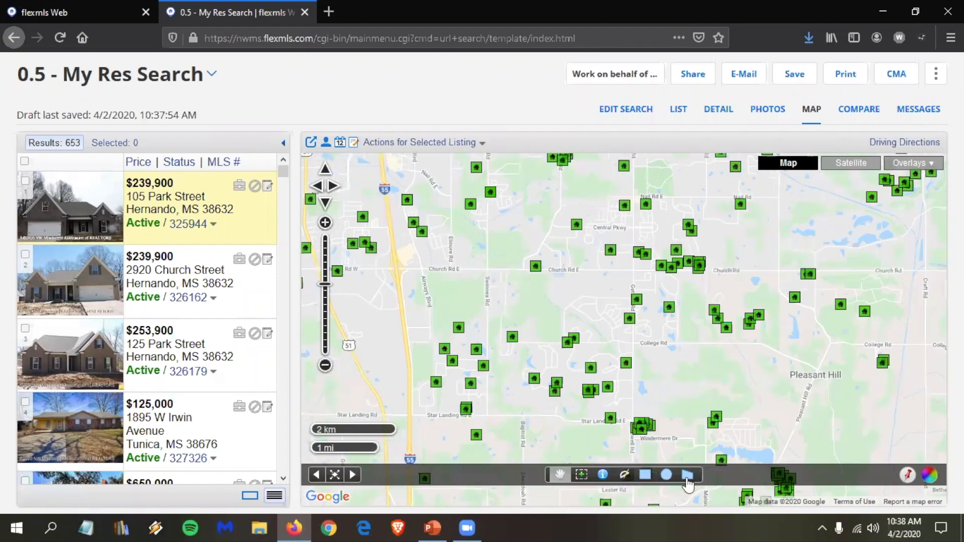
Step: Draw a polygon around Dickens Place and Pinehurst, narrowing results from 653 to 31 listings
left_click(688, 477)
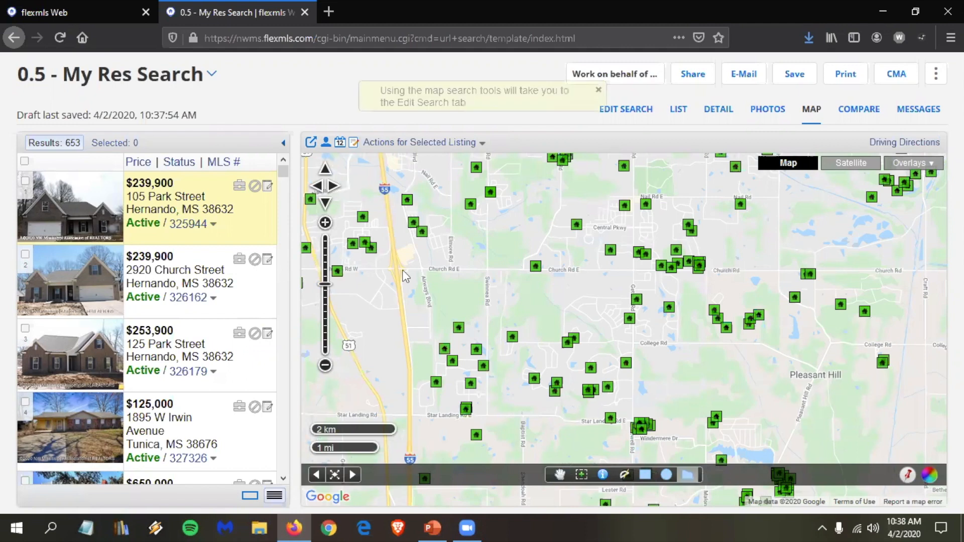
left_click(399, 272)
left_click(409, 417)
double_click(633, 425)
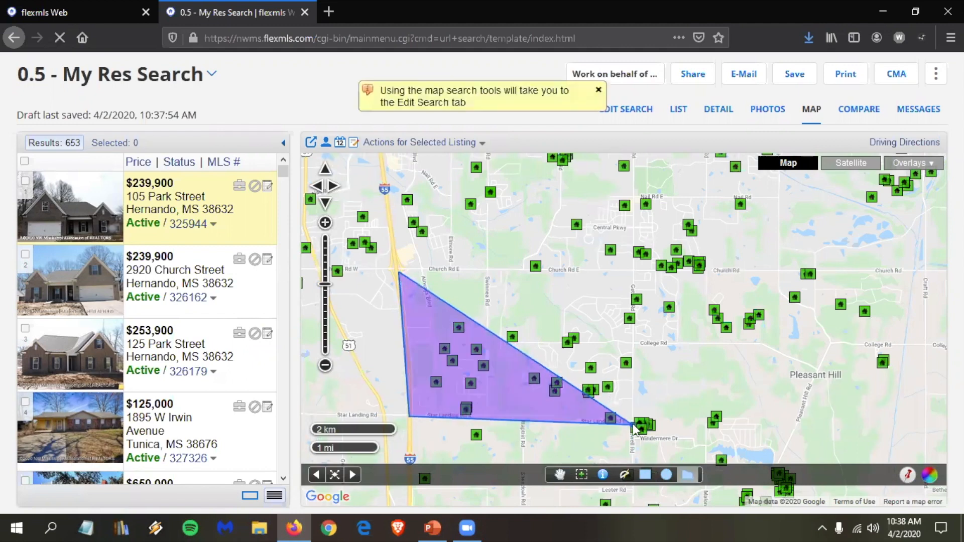
left_click(766, 344)
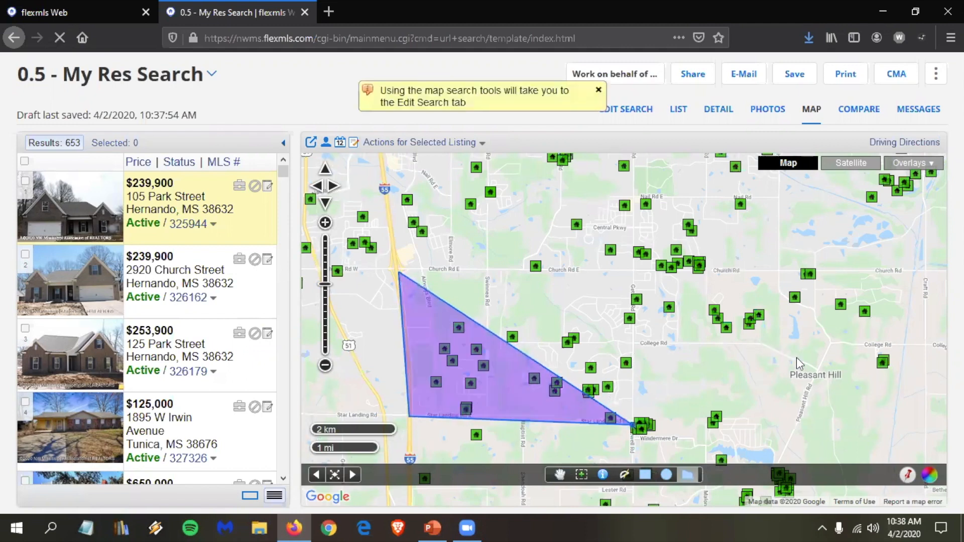
left_click(820, 371)
left_click(831, 347)
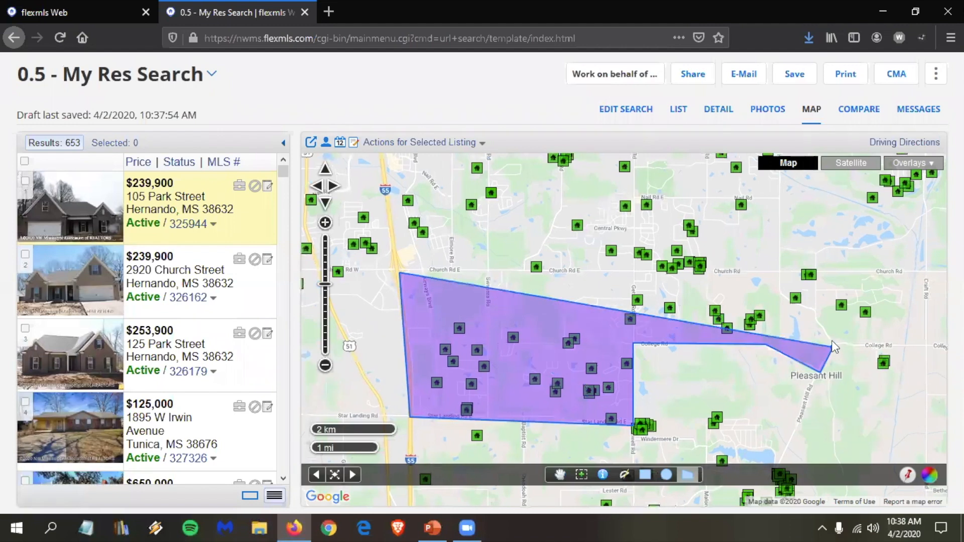
left_click(811, 312)
left_click(781, 271)
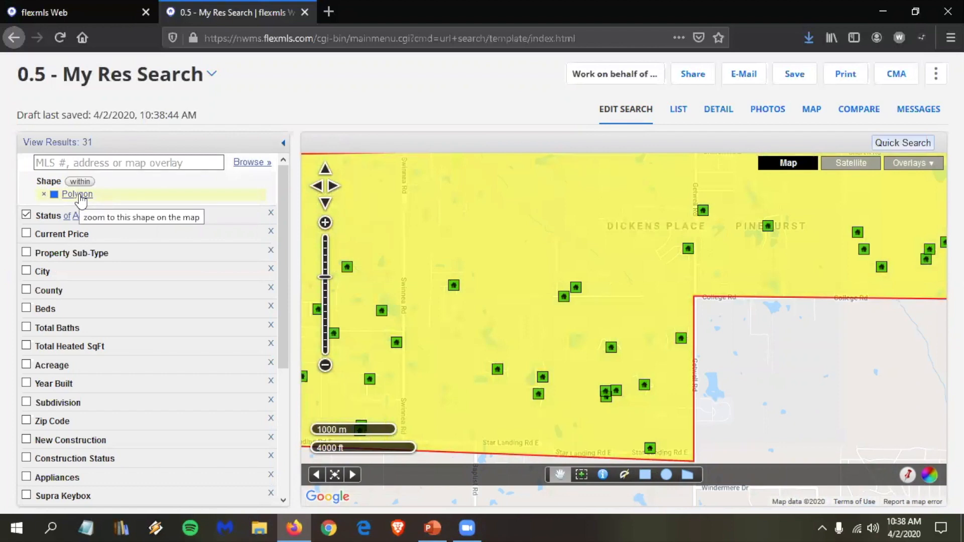
Step: Rename the search polygon 'Dplace/Pinehurst' and bring up the Save to Map Overlay dialog
left_click(80, 198)
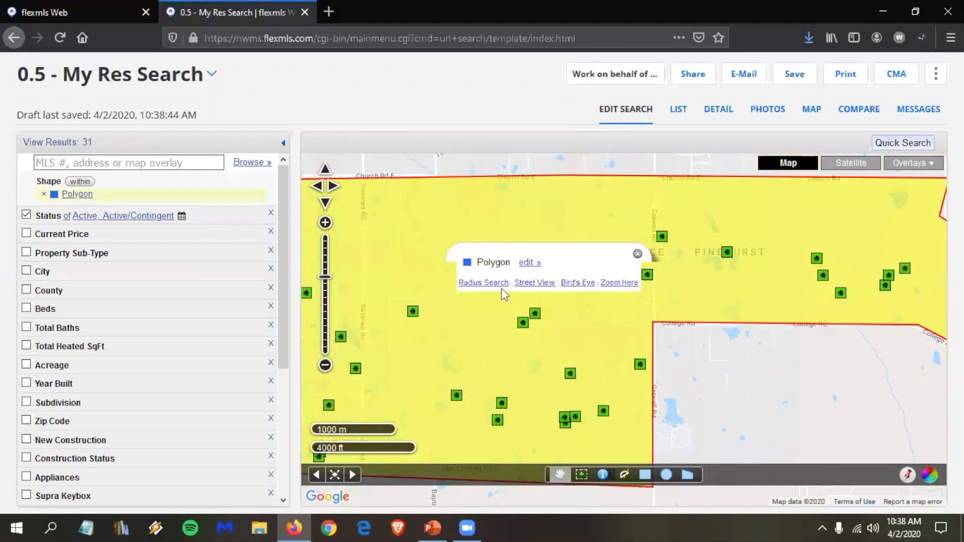
left_click(528, 264)
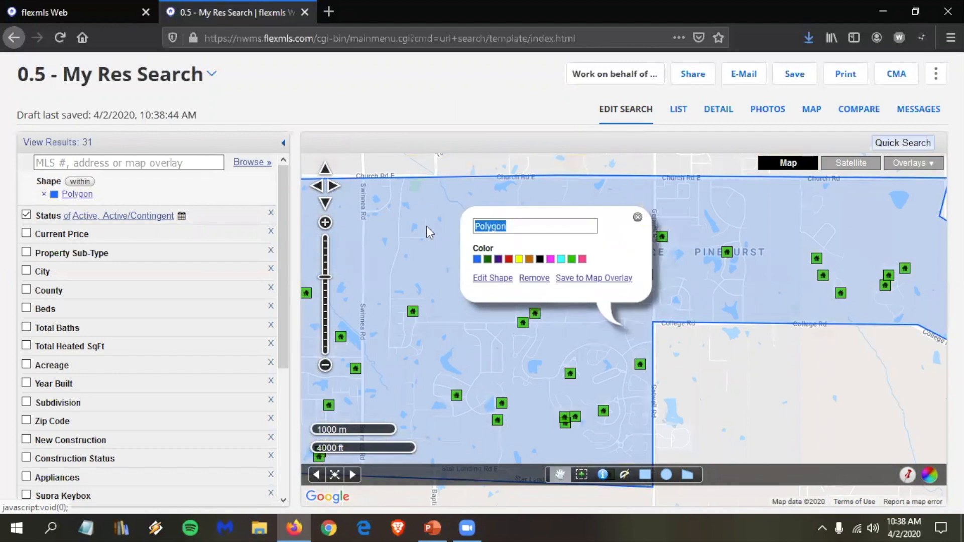
type("Dplace/Pi")
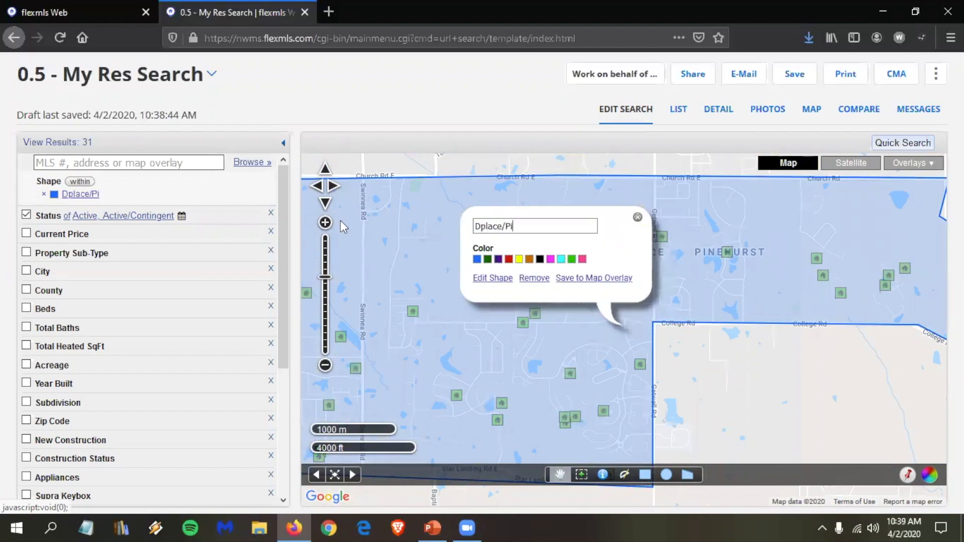
type("nehurst")
left_click(585, 279)
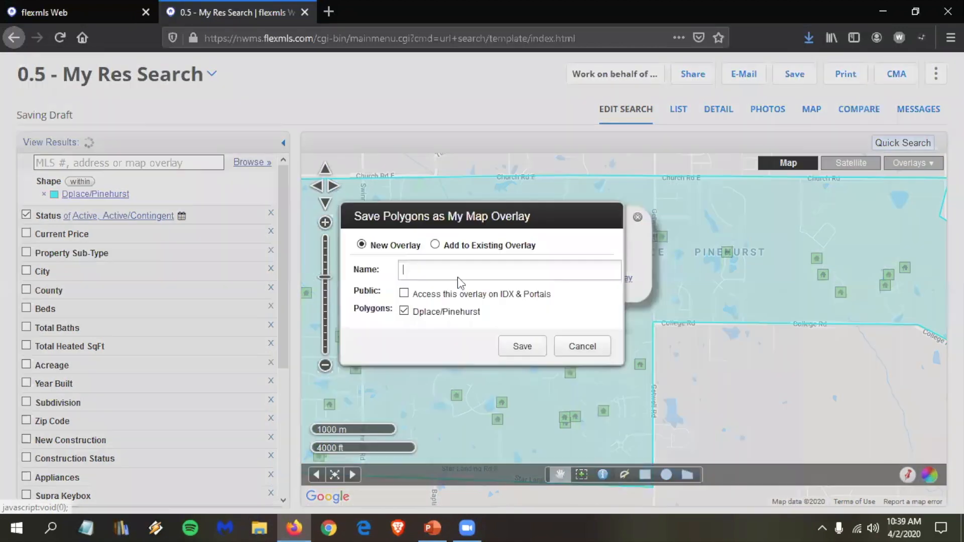
Step: Save the Dplace/Pinehurst polygon as new overlay 'My Favorite Subdivisions', then close the search tab
left_click(435, 245)
scroll(460, 282, "down", 3)
scroll(469, 296, "up", 3)
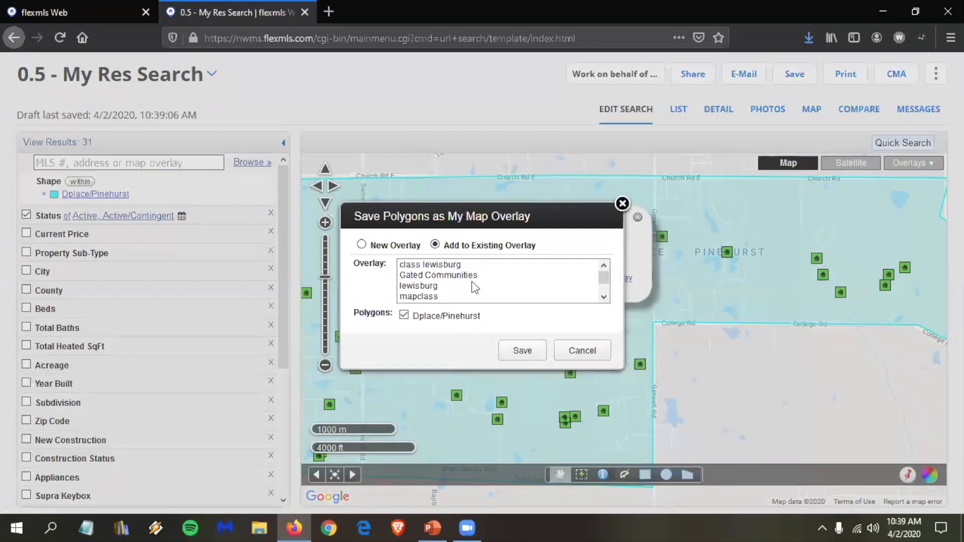
left_click(385, 246)
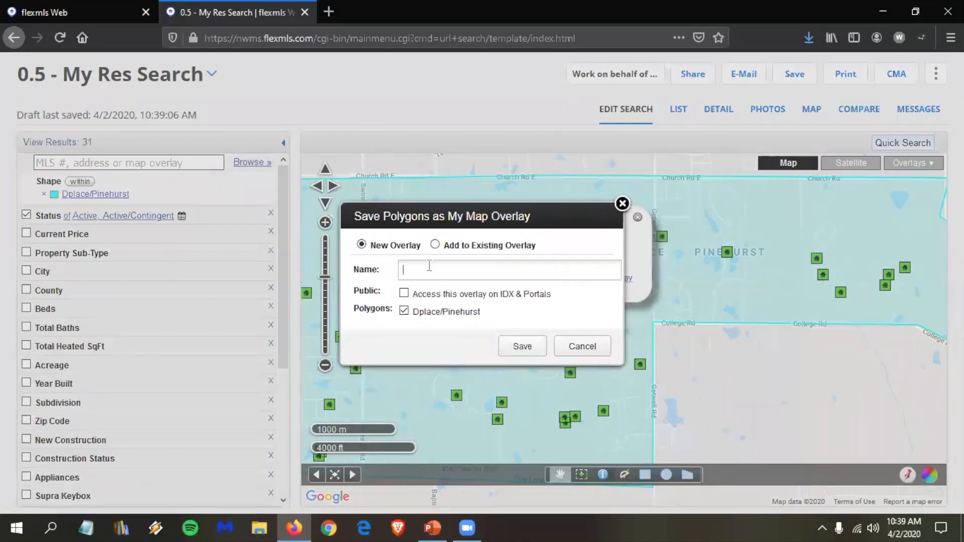
type("My Favorite Subdivisions")
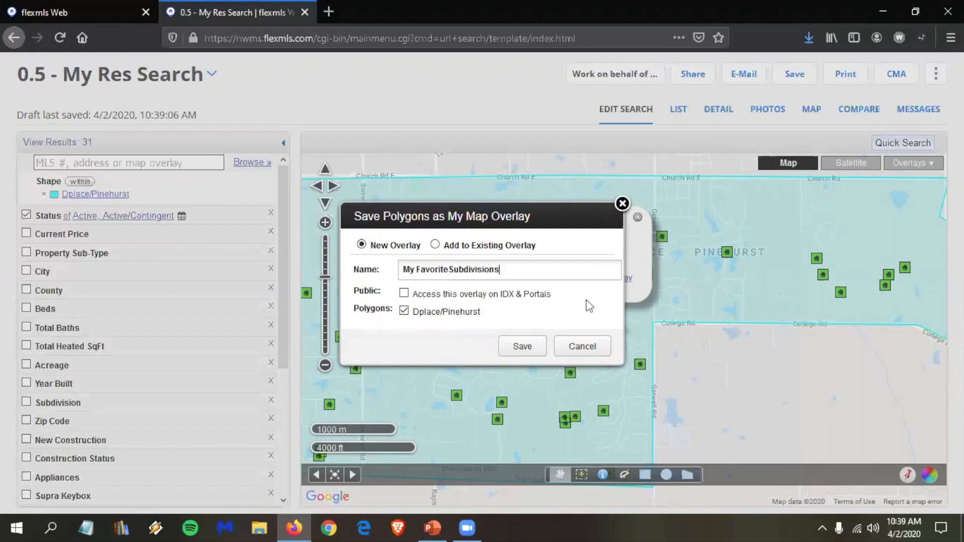
left_click(533, 349)
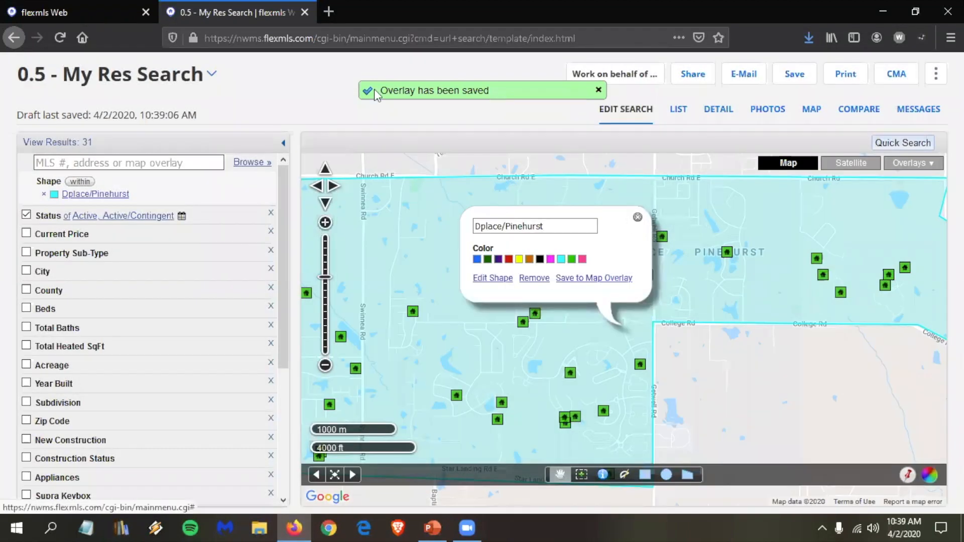
left_click(637, 217)
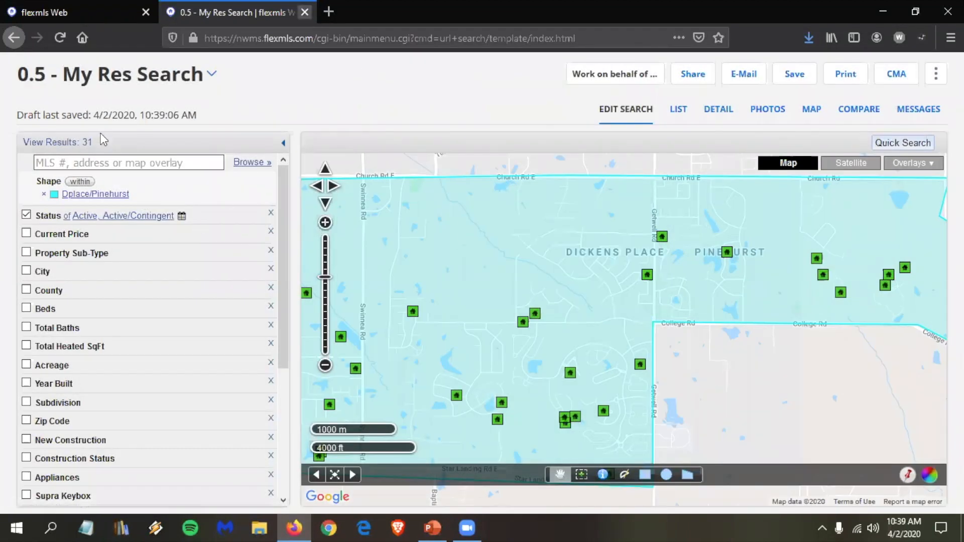
key("ctrl+w")
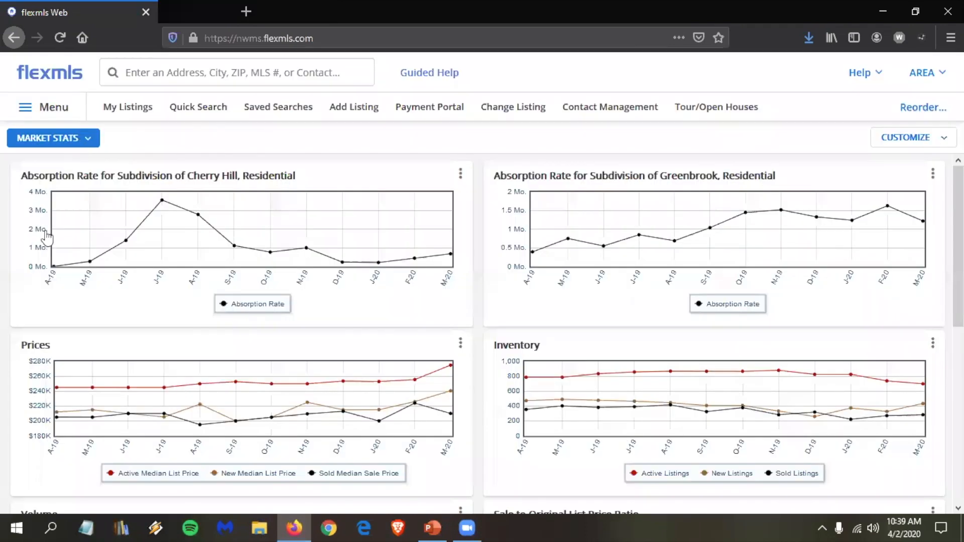
Step: Reload Market Stats and add another Absorption Rate gadget from the Statistics gadgets
left_click(70, 139)
left_click(151, 227)
left_click(909, 137)
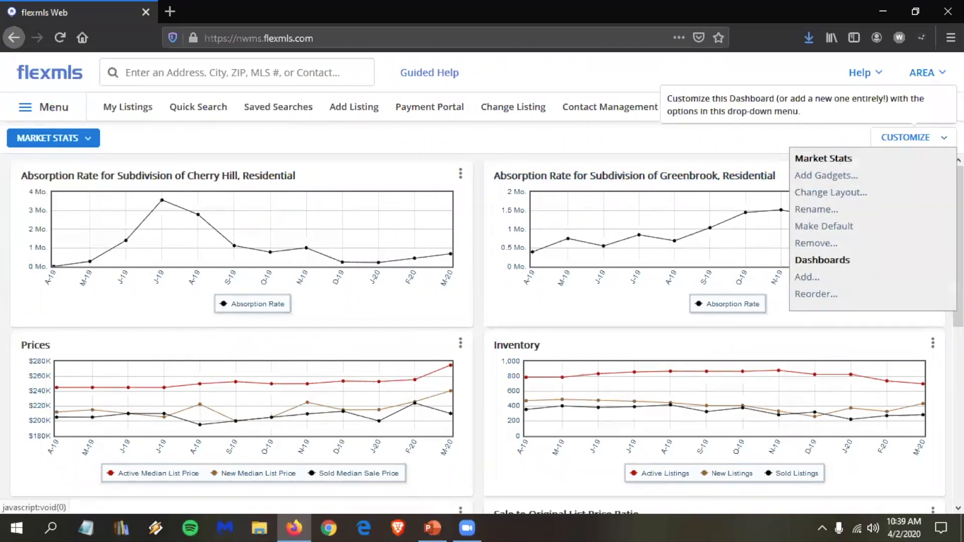
left_click(836, 177)
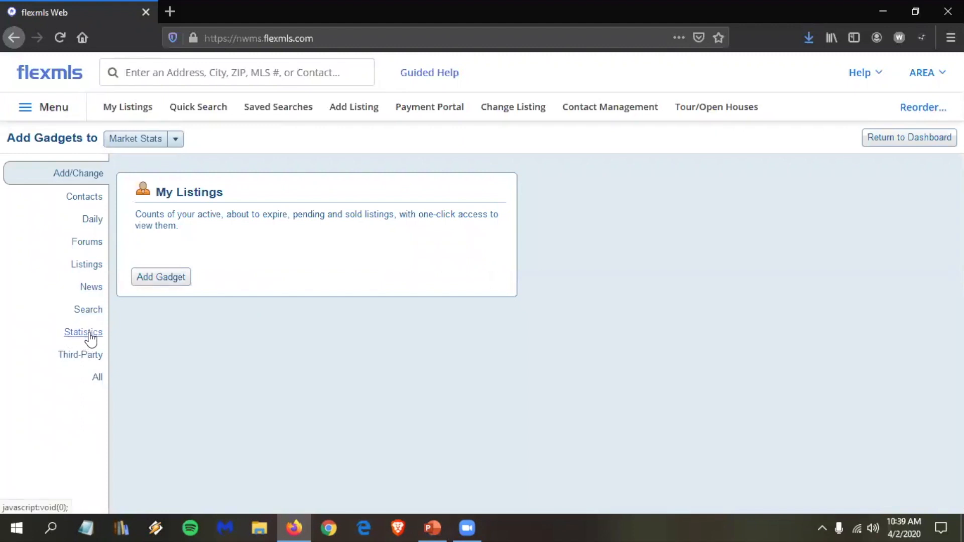
left_click(91, 334)
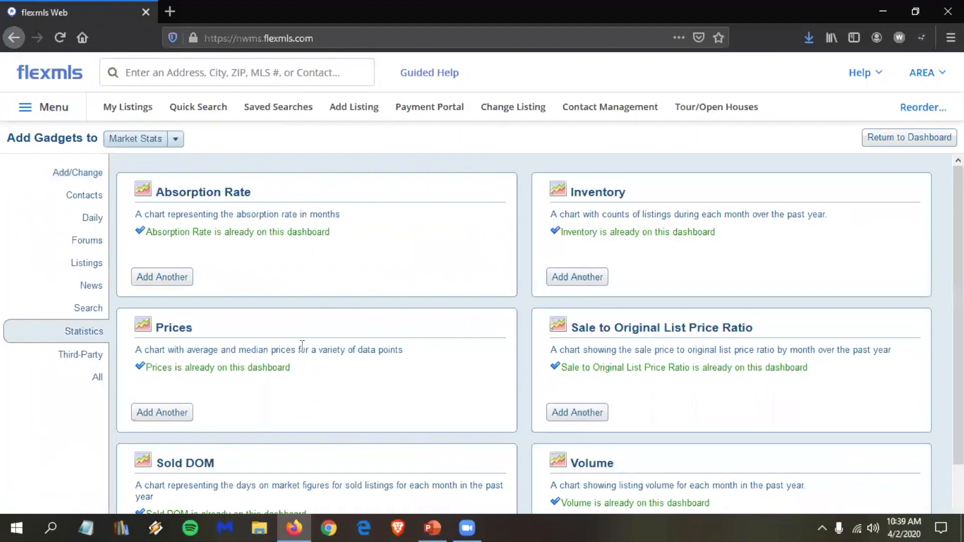
left_click(178, 280)
left_click(912, 142)
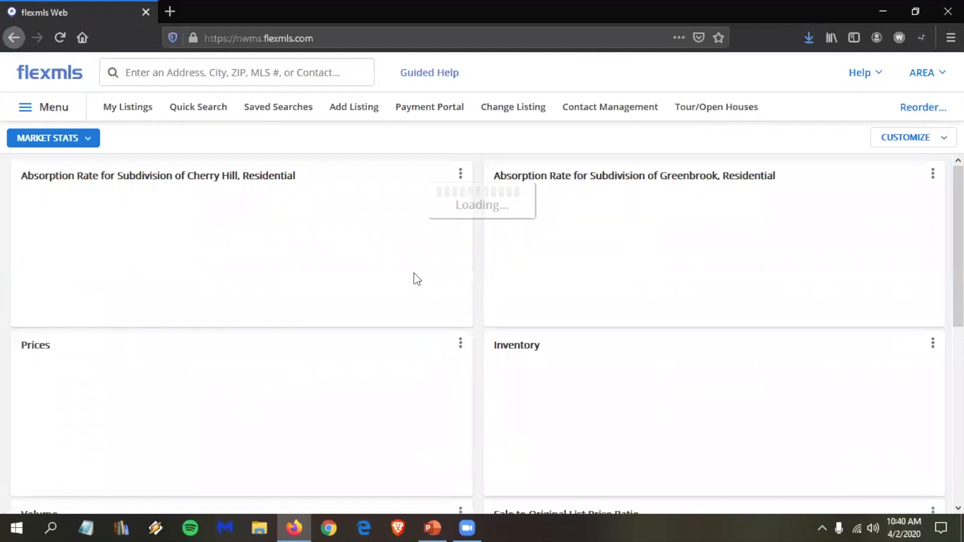
Step: Drag the new Absorption Rate chart up beside Inventory, below the Cherry Hill chart
scroll(416, 278, "down", 1)
scroll(414, 275, "down", 5)
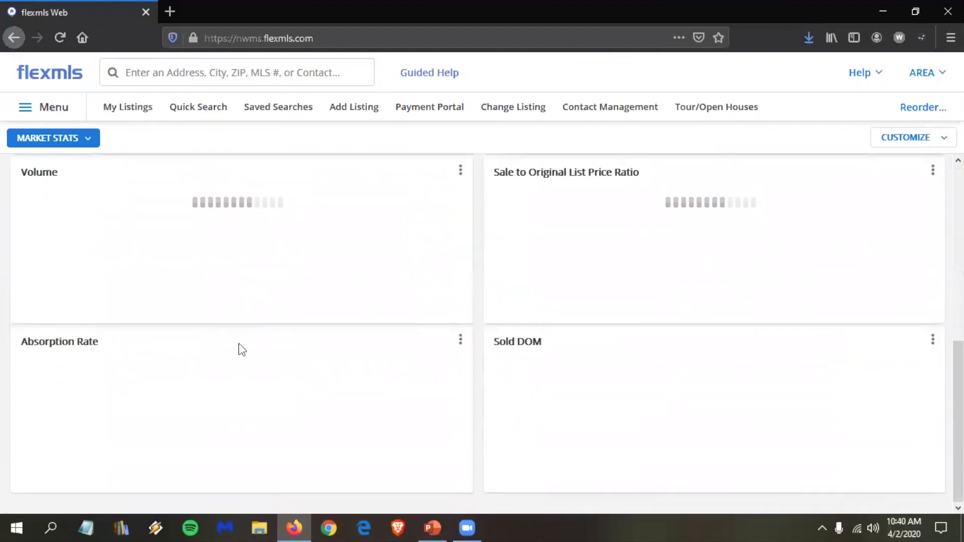
left_click_drag(234, 341, 289, 275)
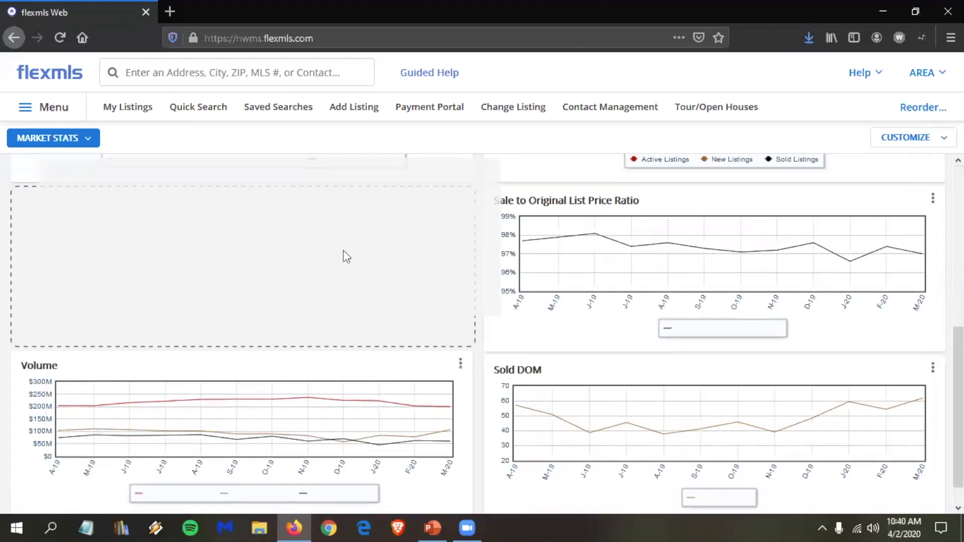
scroll(341, 261, "up", 10)
scroll(253, 411, "down", 1)
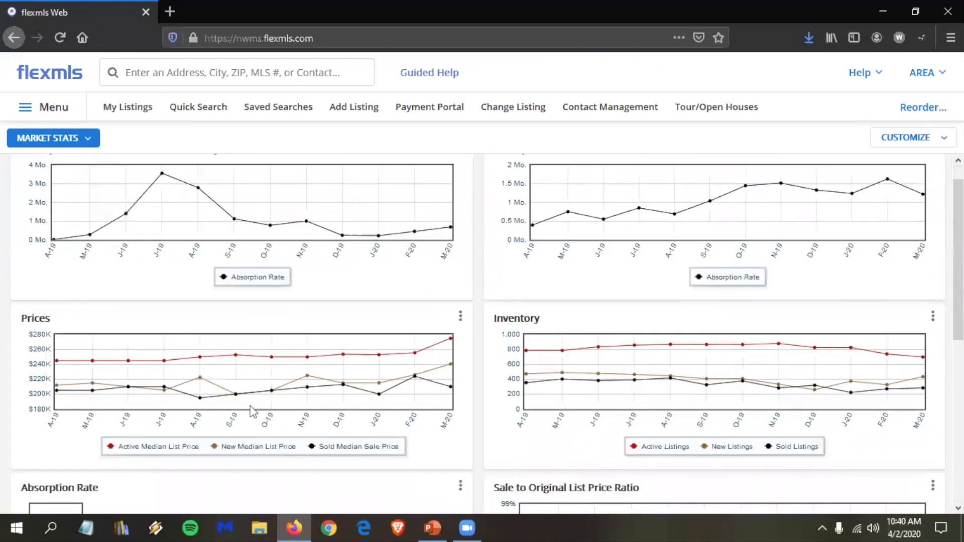
scroll(243, 417, "down", 2)
left_click_drag(243, 416, 299, 358)
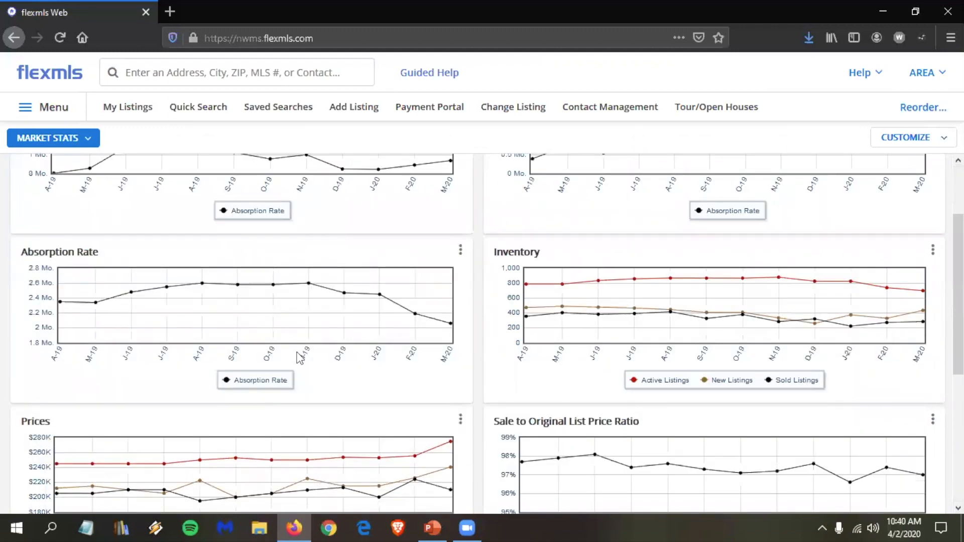
scroll(194, 301, "up", 3)
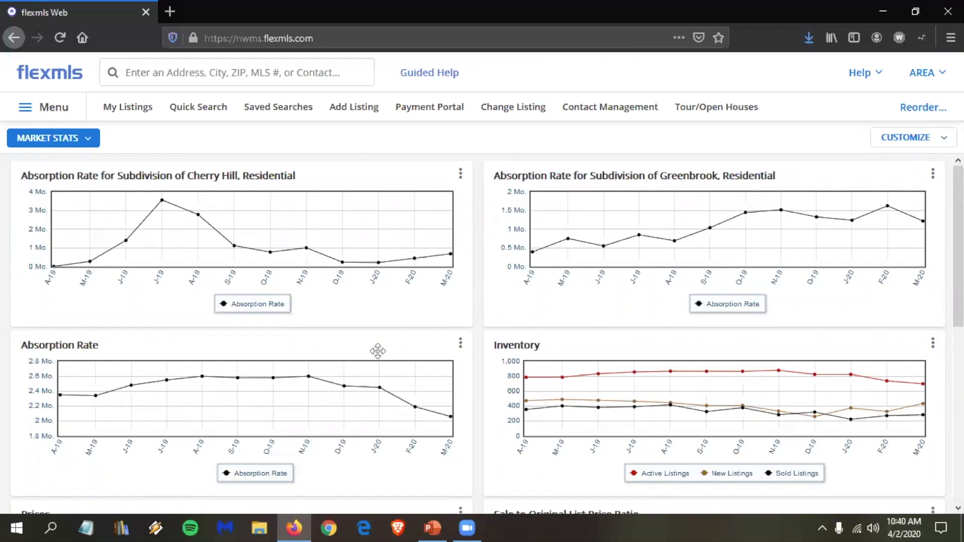
scroll(525, 287, "down", 1)
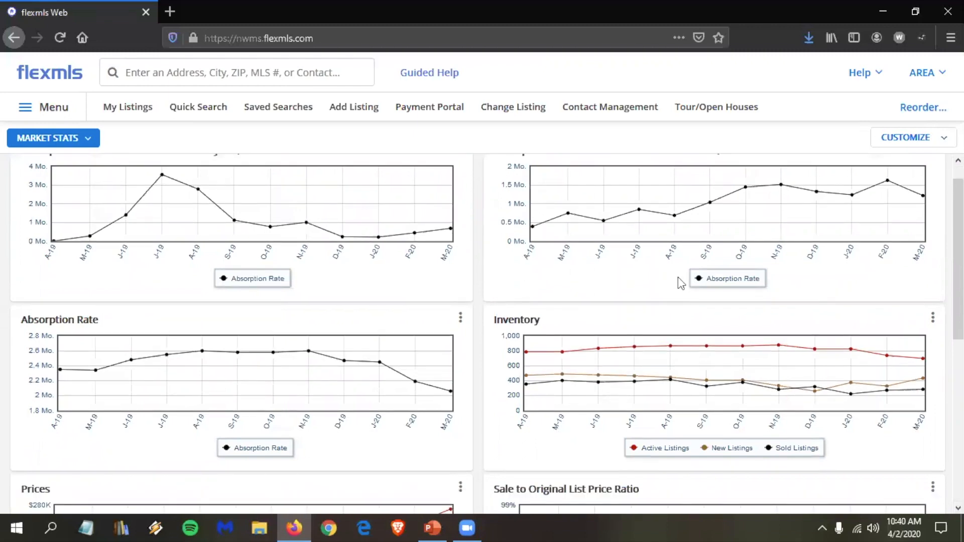
scroll(679, 280, "down", 5)
scroll(610, 300, "up", 1)
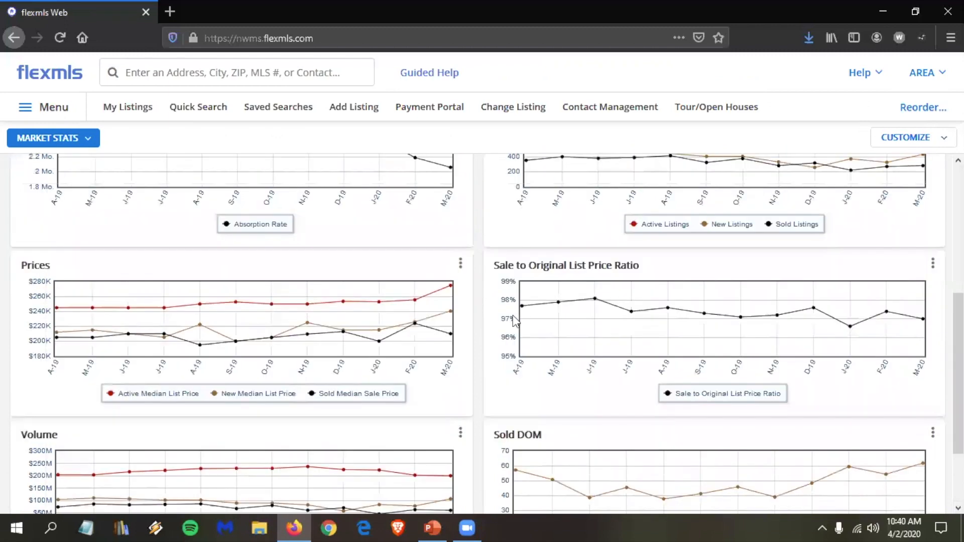
scroll(515, 322, "up", 5)
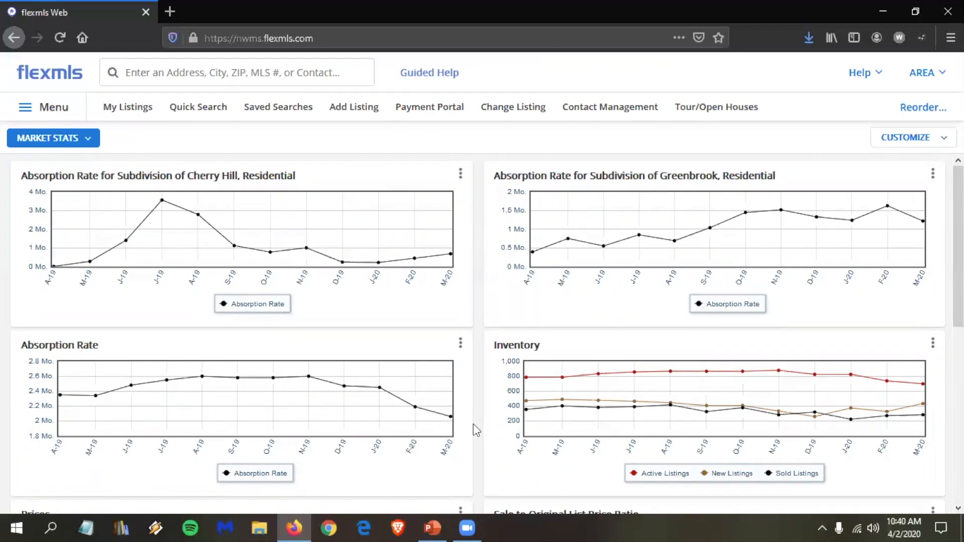
Step: Set the plain Absorption Rate chart's Location to Dplace/Pinehurst, found by searching 'dpl', and save
left_click(461, 342)
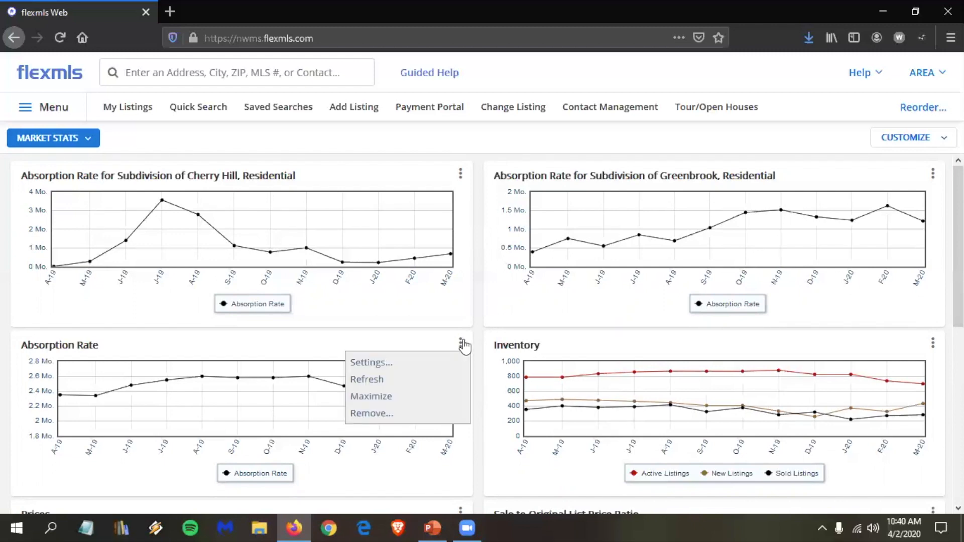
left_click(398, 364)
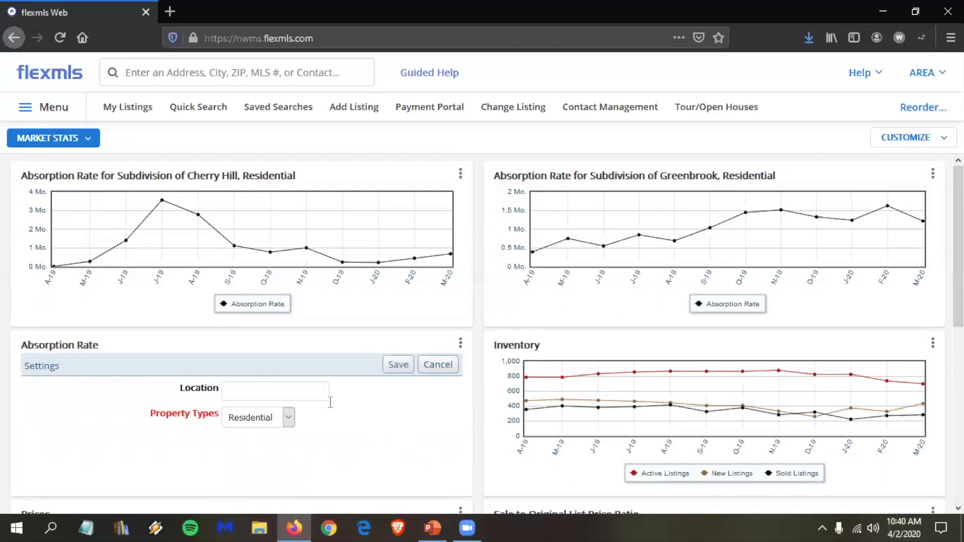
left_click(292, 393)
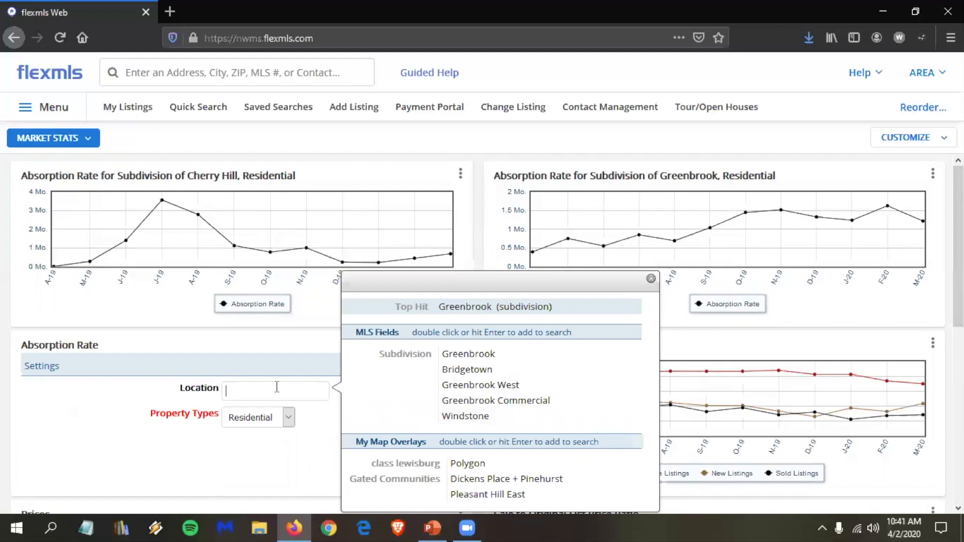
type("dpl")
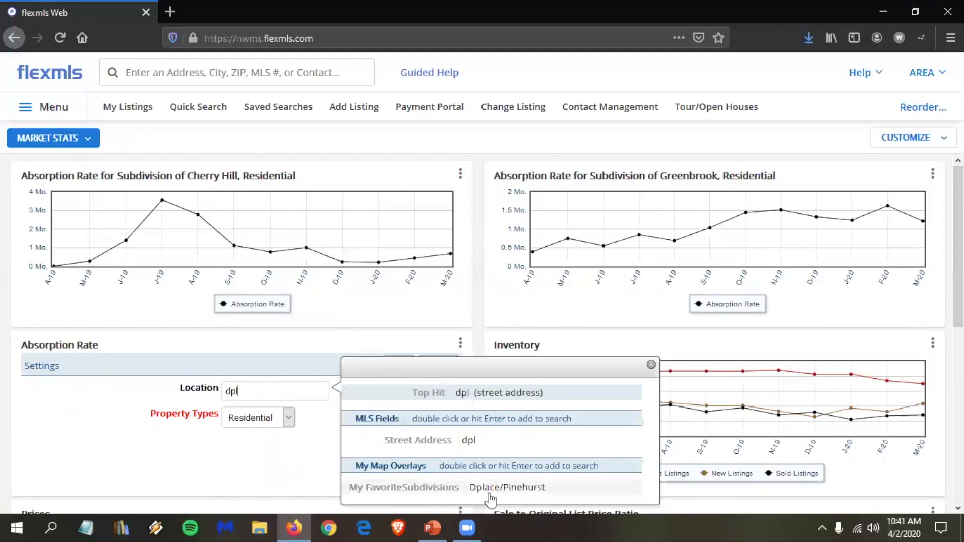
double_click(525, 490)
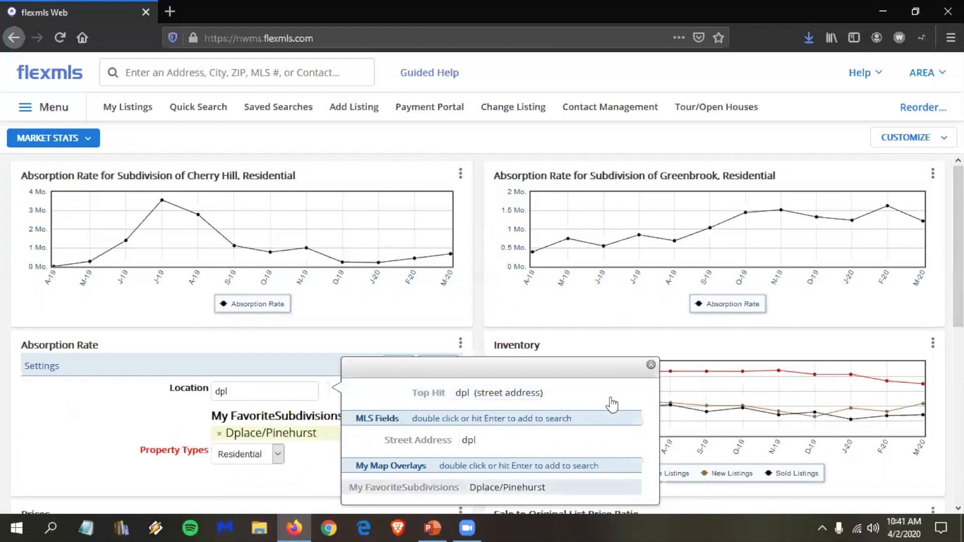
left_click(651, 365)
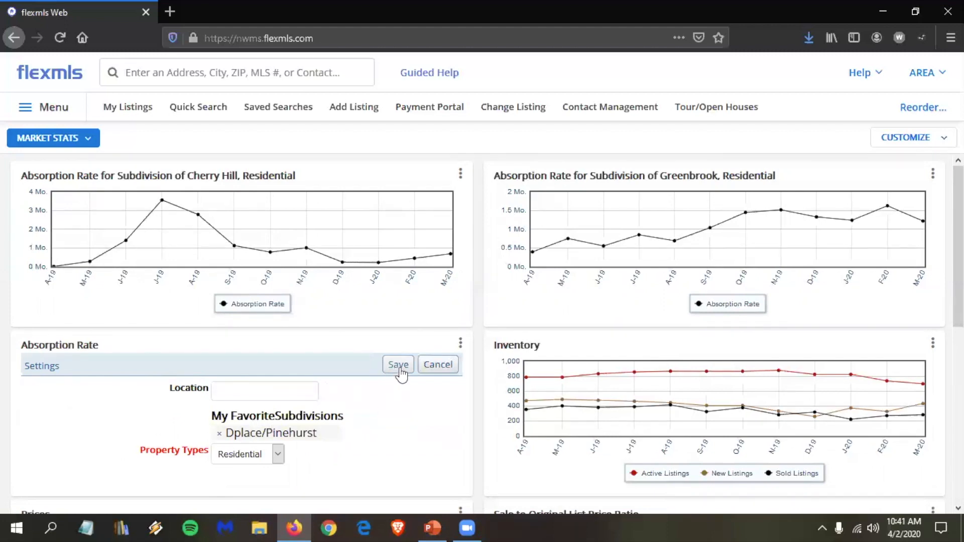
left_click(398, 369)
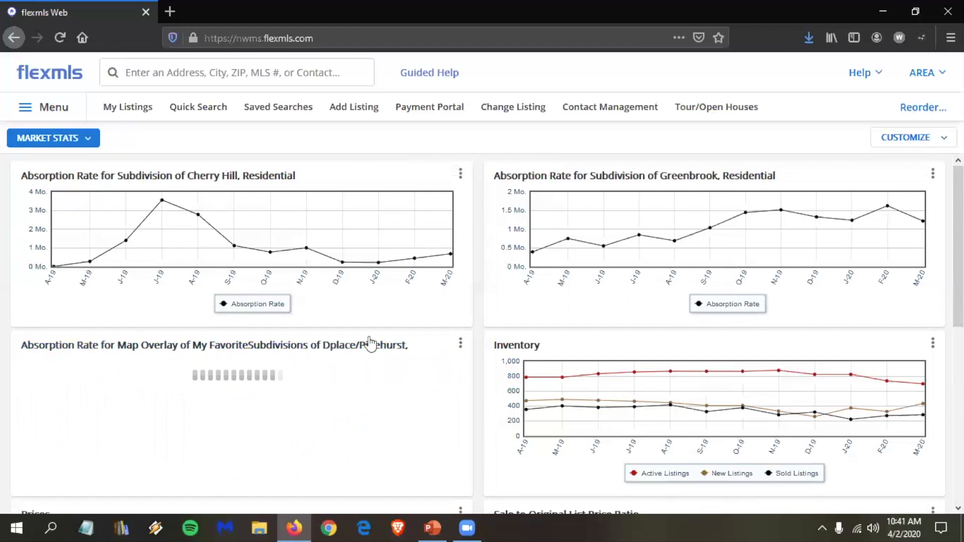
scroll(489, 410, "down", 3)
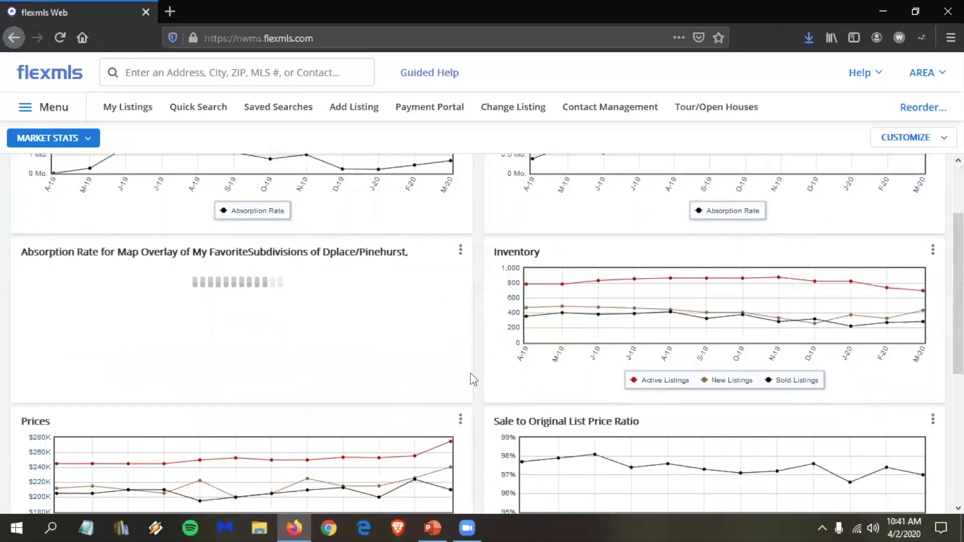
scroll(478, 376, "up", 3)
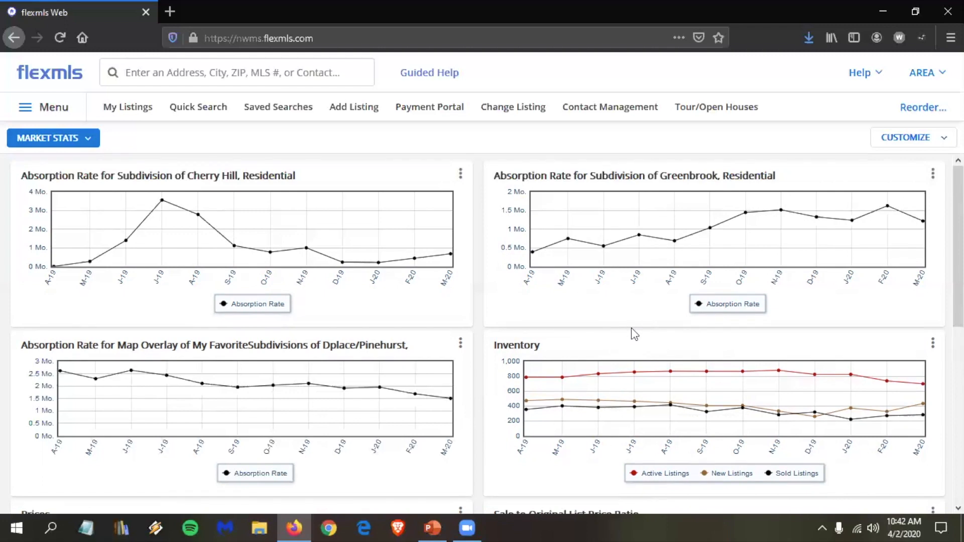
scroll(628, 334, "down", 1)
scroll(646, 355, "down", 6)
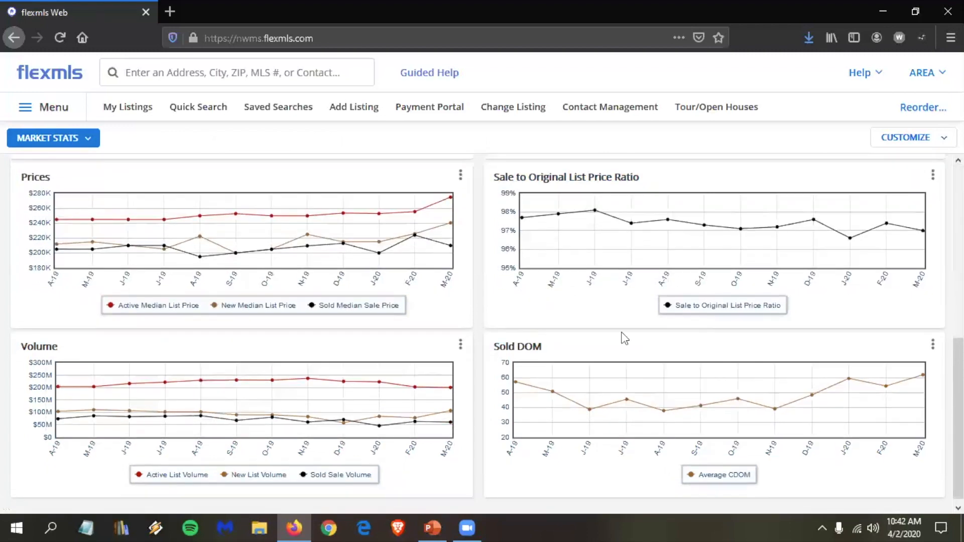
scroll(627, 301, "up", 6)
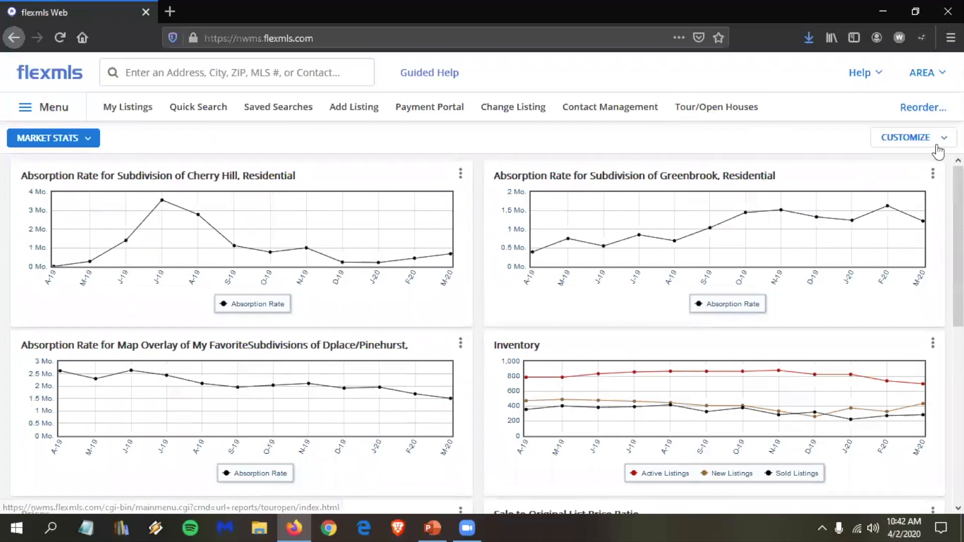
Step: Add a new Blank dashboard named 'Sold DOM for Subdivisions'
left_click(908, 137)
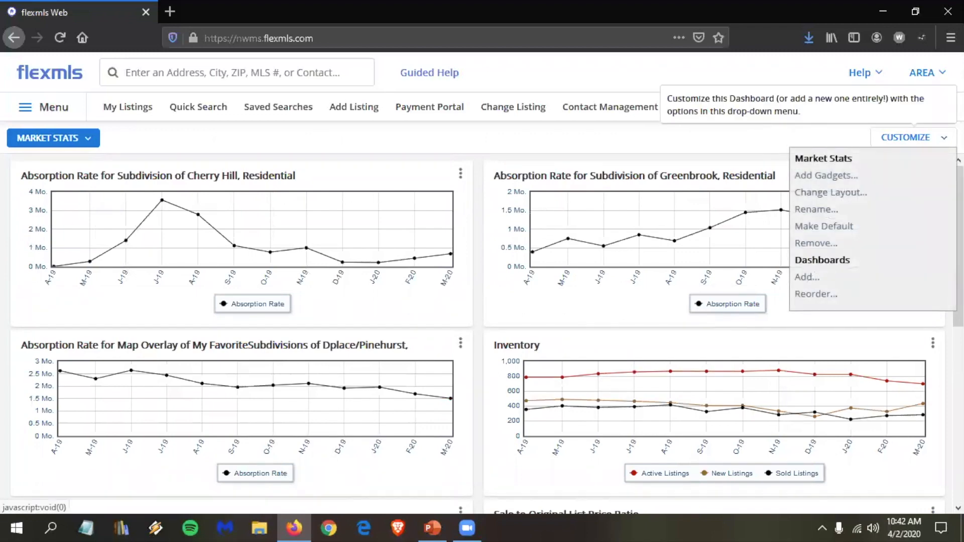
left_click(825, 278)
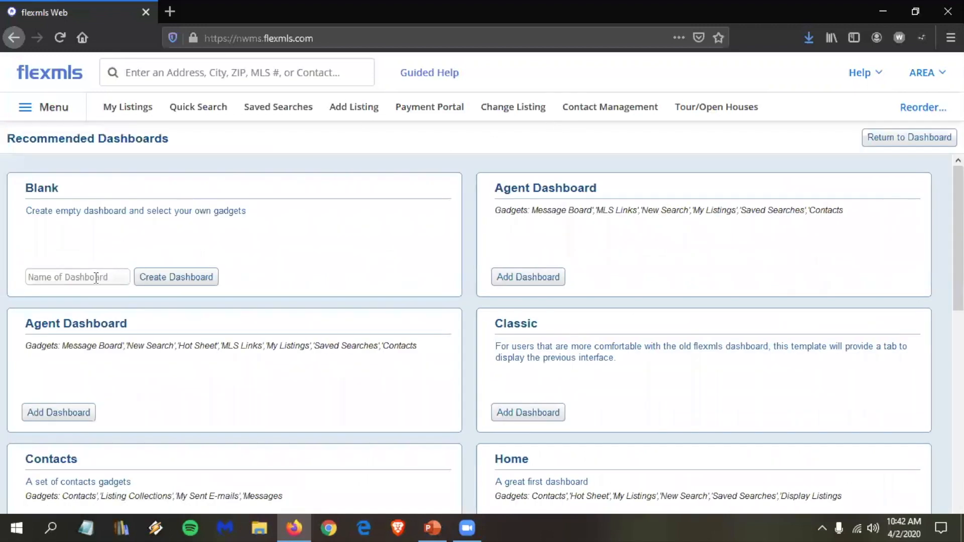
left_click(96, 277)
type("Sold DOM")
type(" for Subdivisions")
left_click(162, 279)
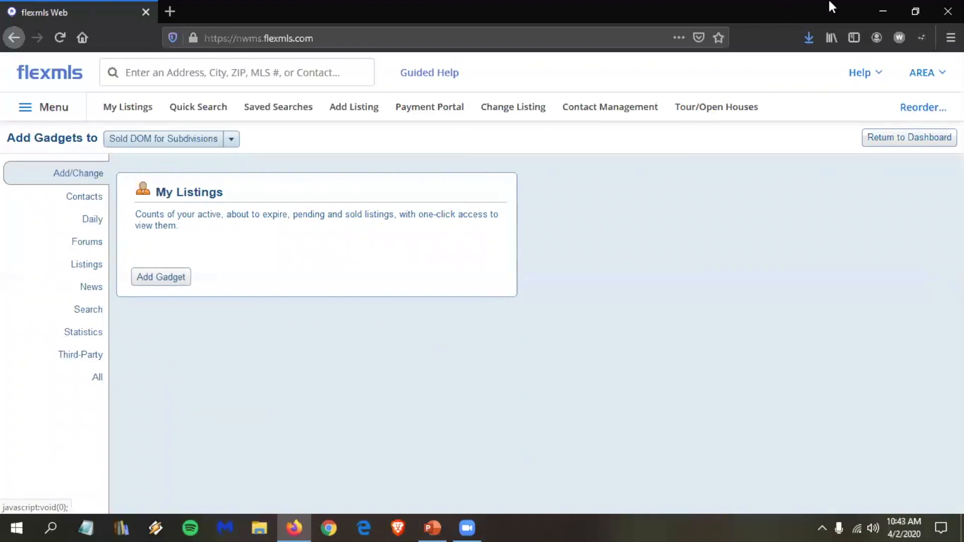
Step: Add four Sold DOM statistics gadgets to the new dashboard and return to it
left_click(923, 140)
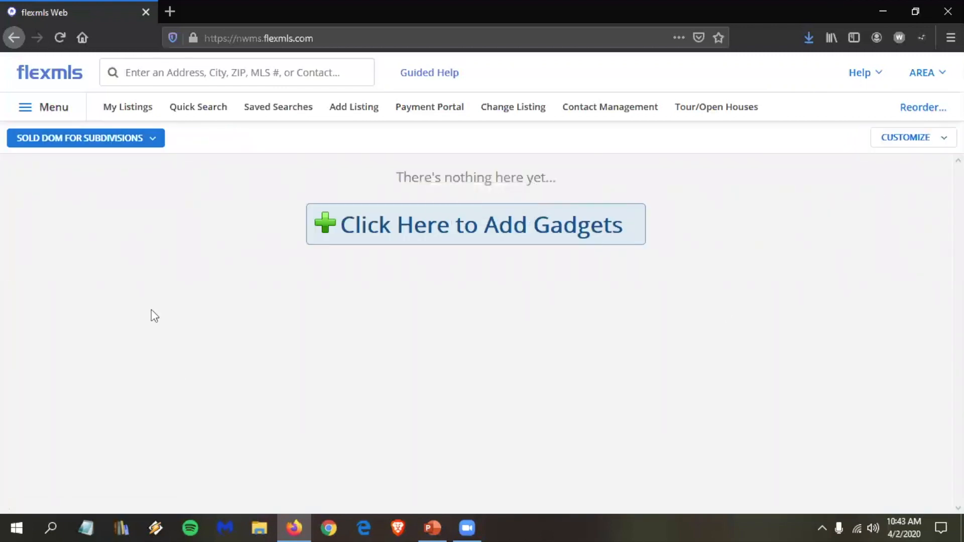
left_click(494, 228)
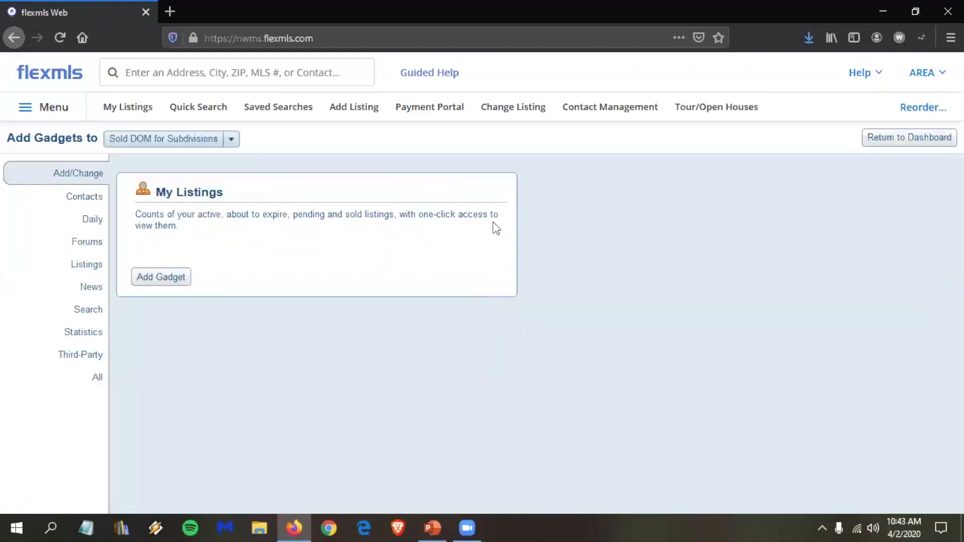
left_click(82, 332)
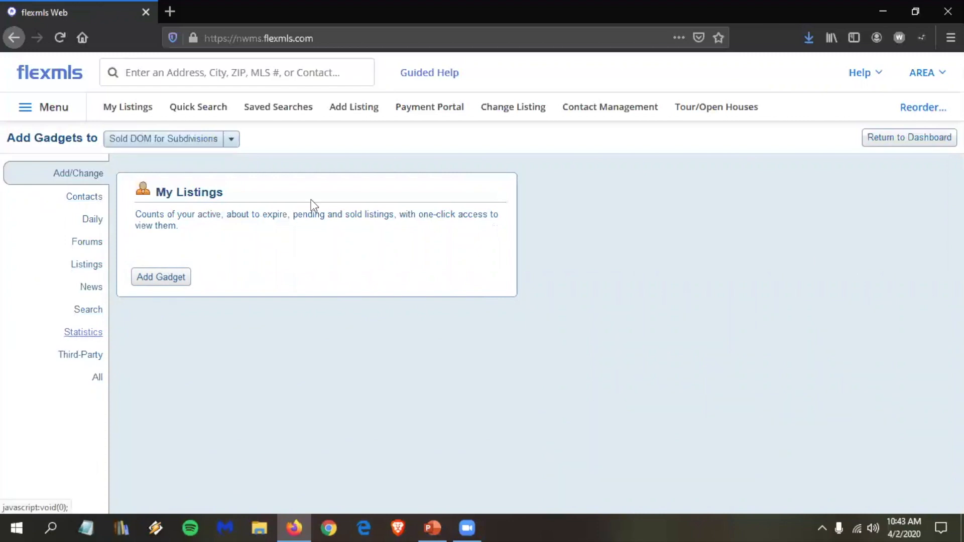
scroll(321, 332, "down", 2)
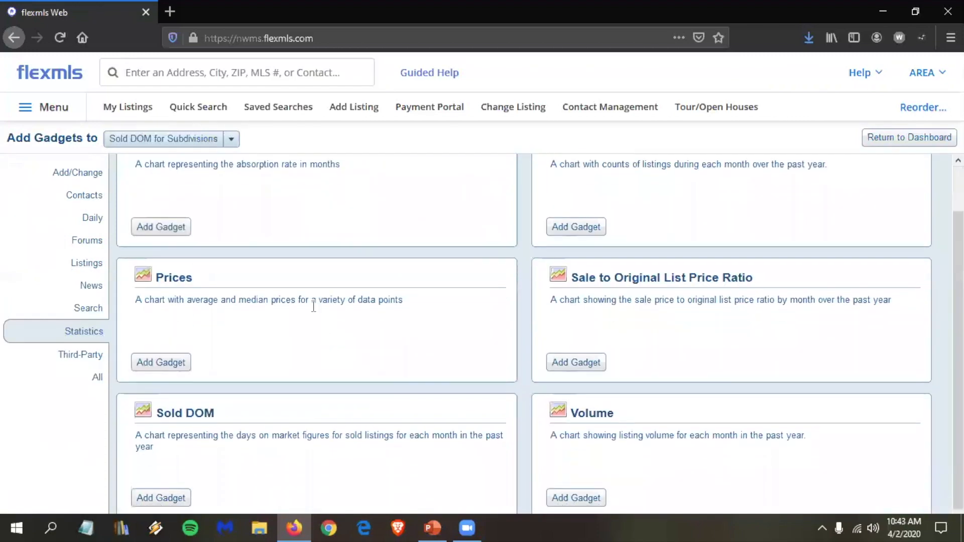
left_click(153, 497)
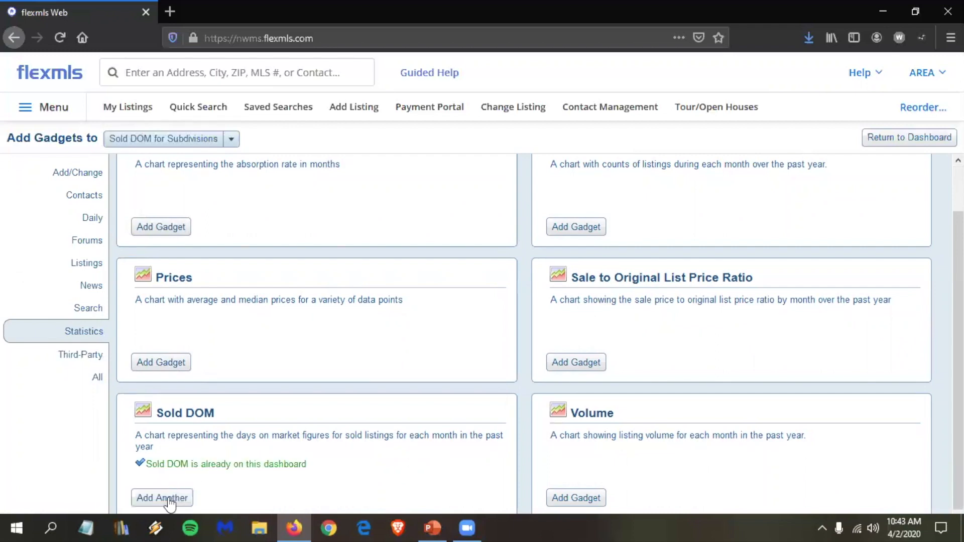
left_click(169, 498)
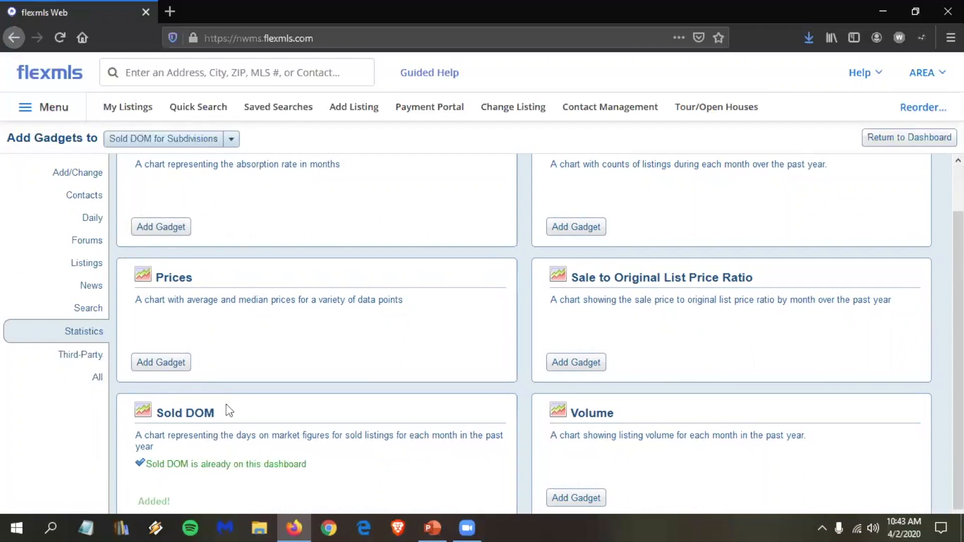
left_click(169, 498)
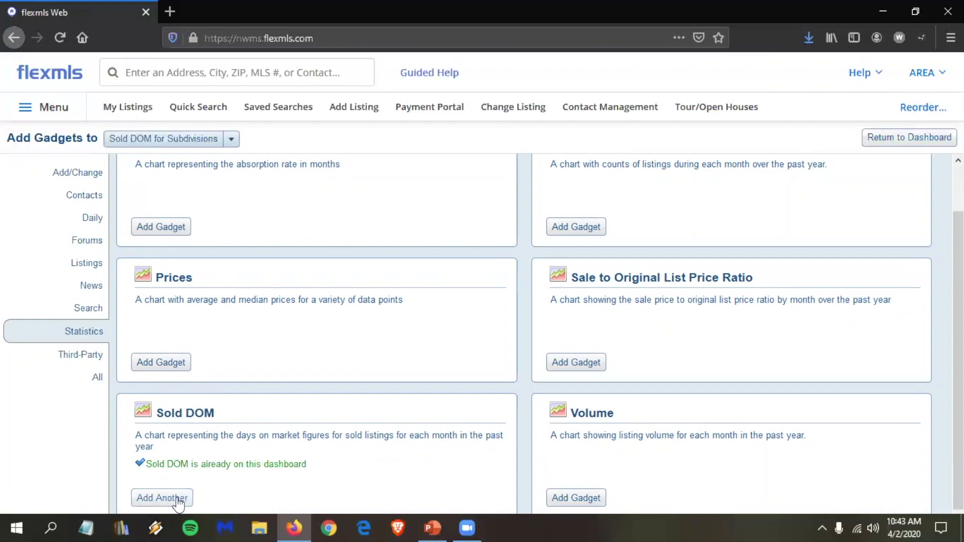
left_click(173, 498)
left_click(897, 141)
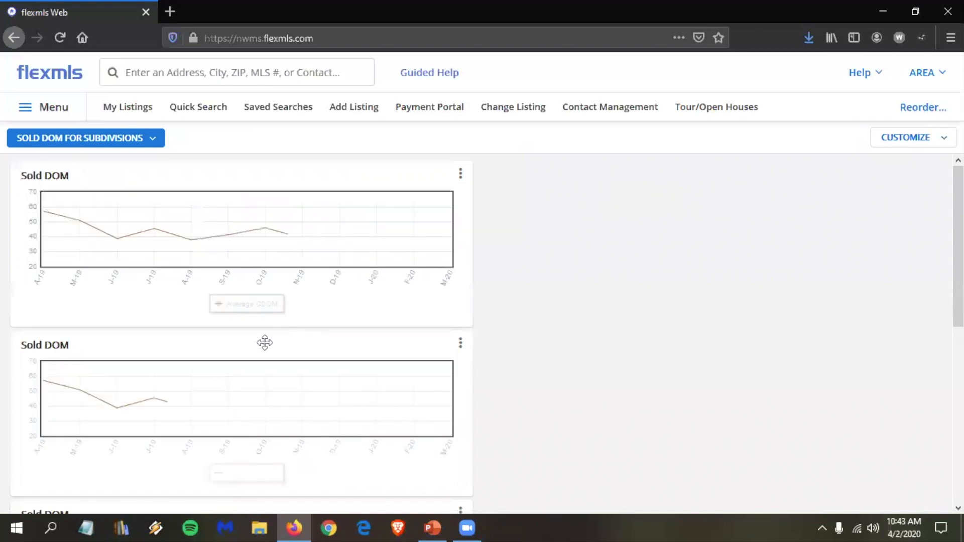
Step: Move the second Sold DOM chart to the right column and filter the first chart to Greenbrook
left_click_drag(265, 341, 598, 308)
scroll(344, 329, "down", 3)
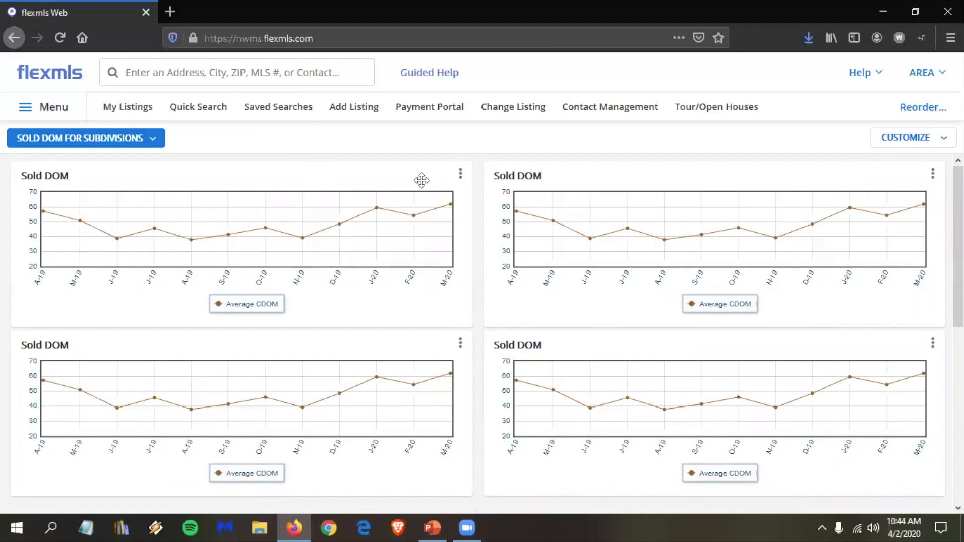
left_click(461, 173)
left_click(409, 193)
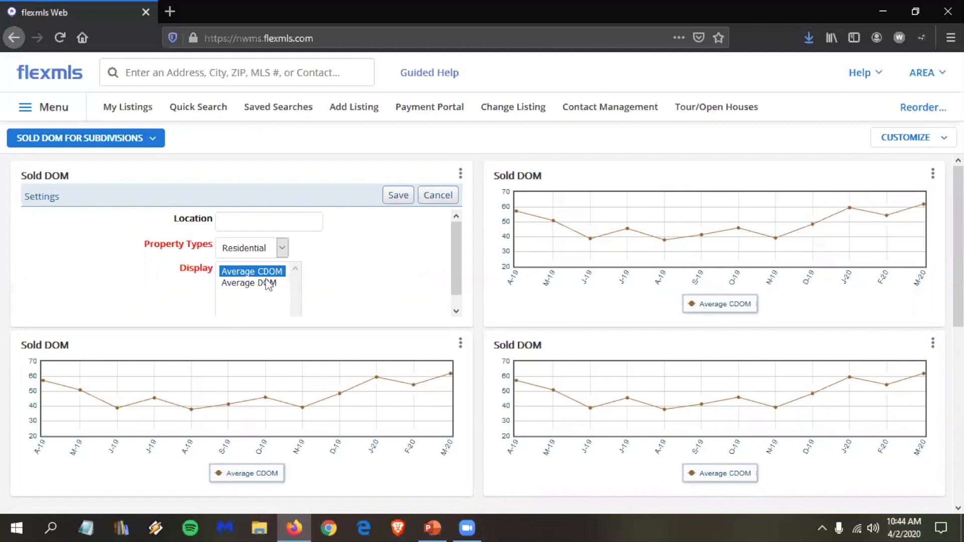
left_click(247, 226)
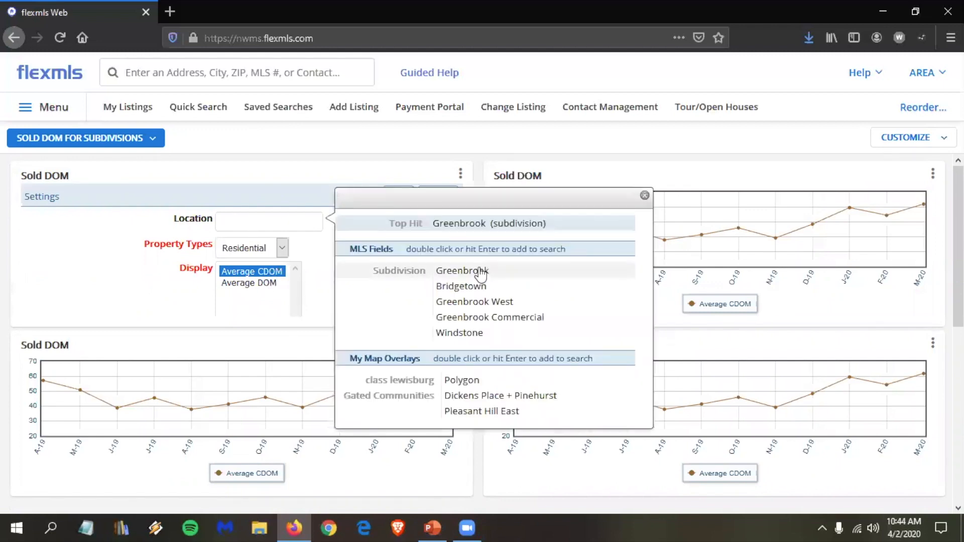
double_click(481, 271)
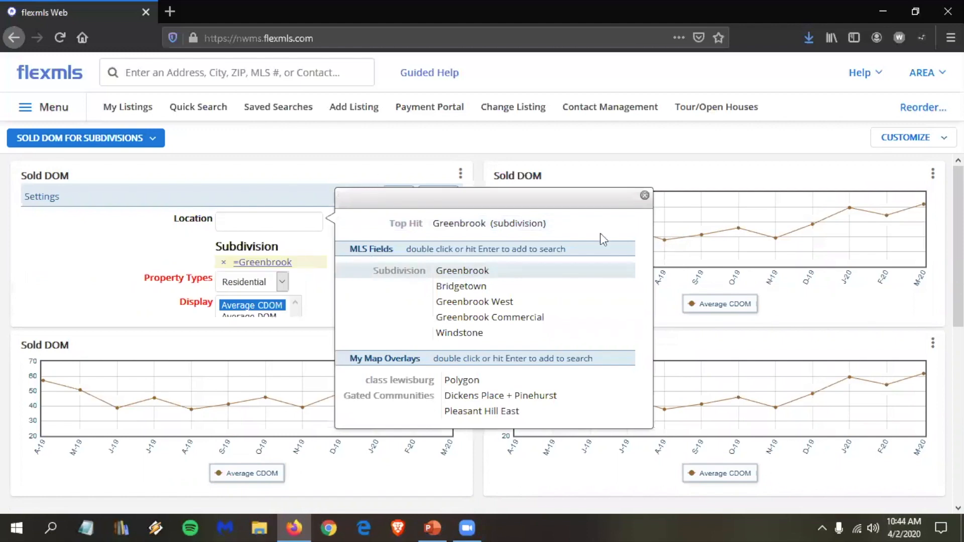
left_click(396, 197)
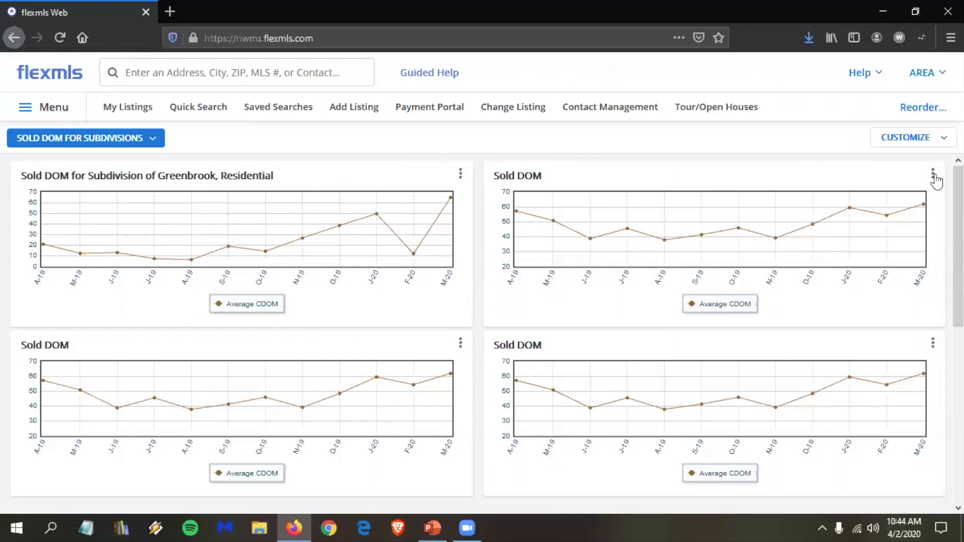
left_click(934, 176)
Step: Set the second Sold DOM chart's Location to Cherry Hill and save
left_click(893, 195)
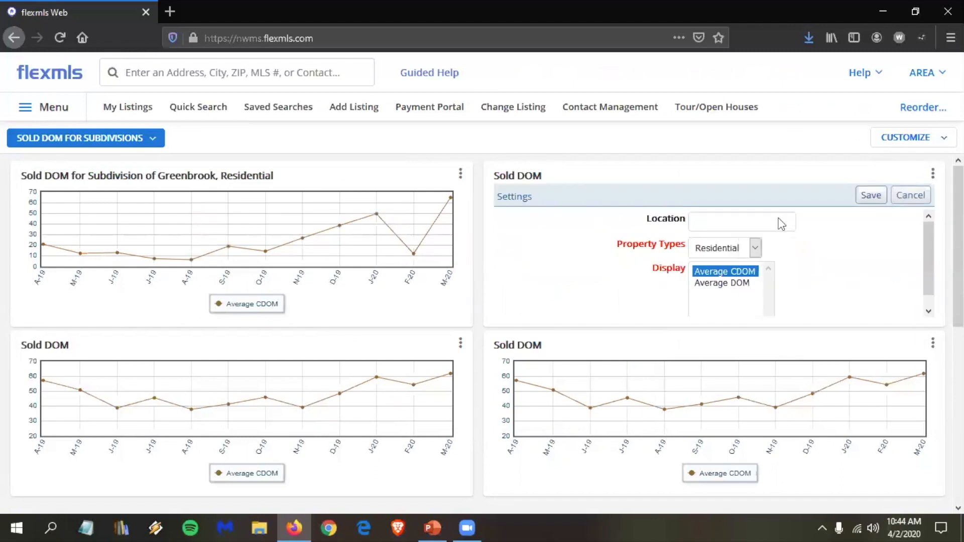
left_click(716, 221)
type("cher")
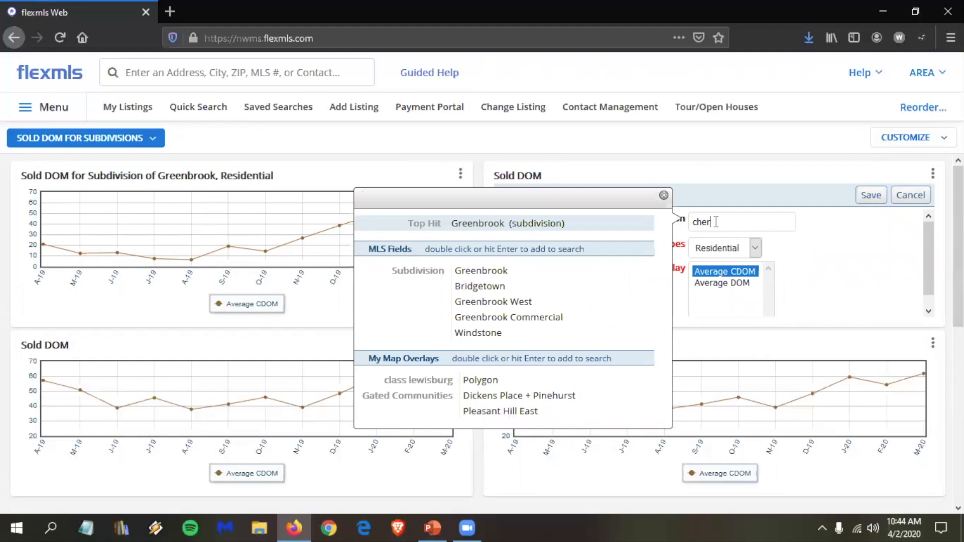
type("ry hill")
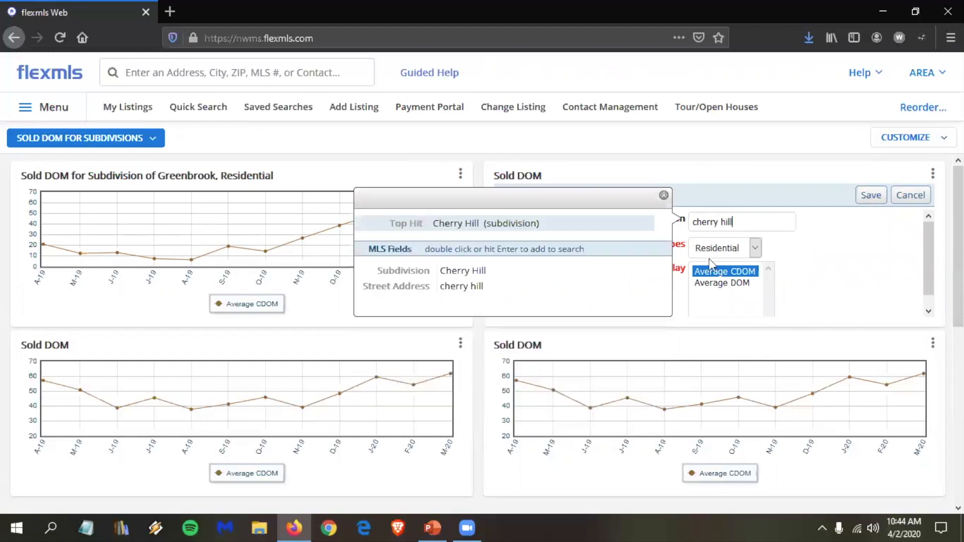
double_click(520, 276)
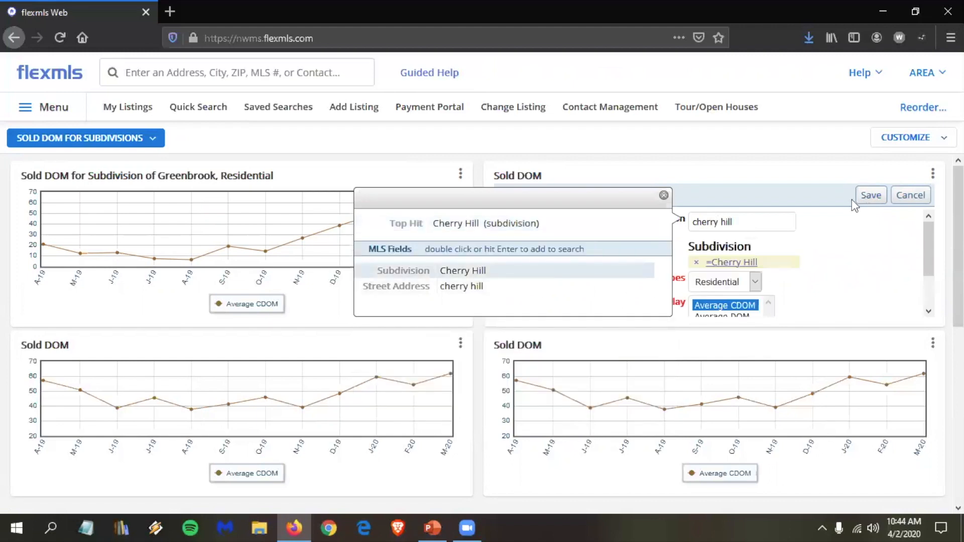
left_click(871, 195)
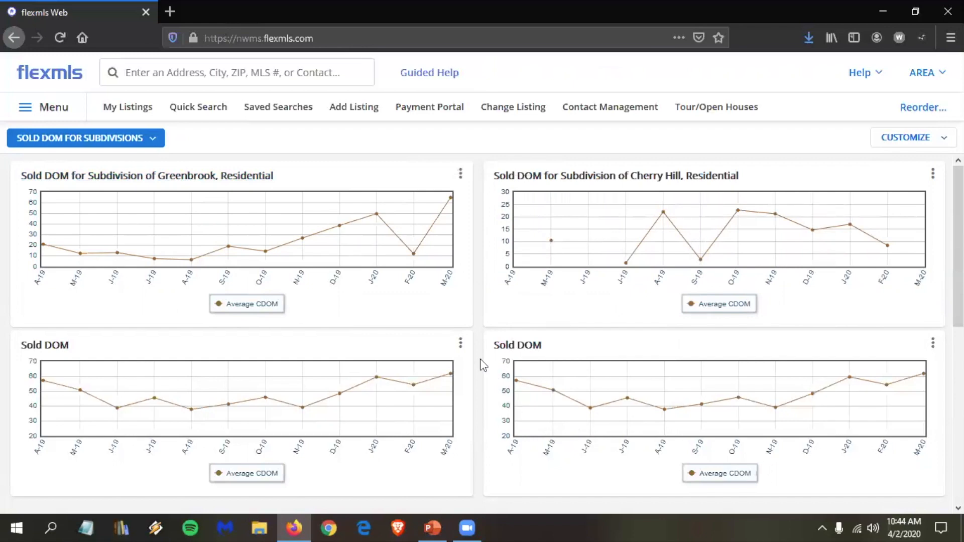
Step: Set the third Sold DOM chart's Location to Braybourne and save
left_click(460, 344)
left_click(411, 366)
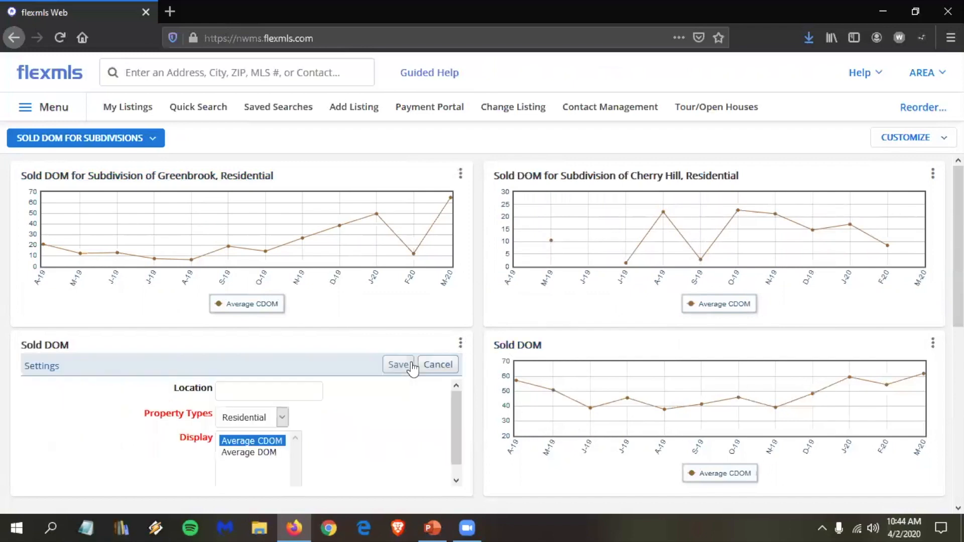
left_click(230, 388)
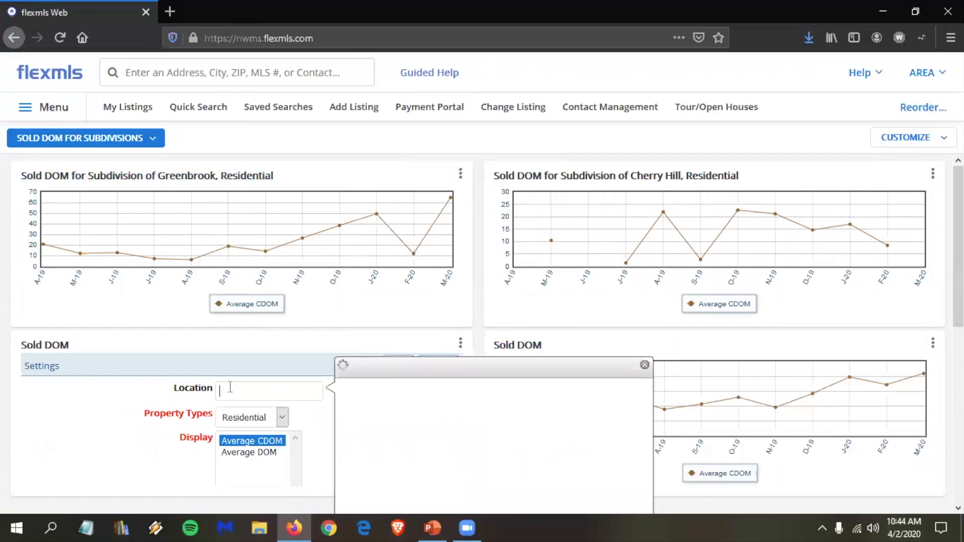
type("bray bou")
key("BackSpace")
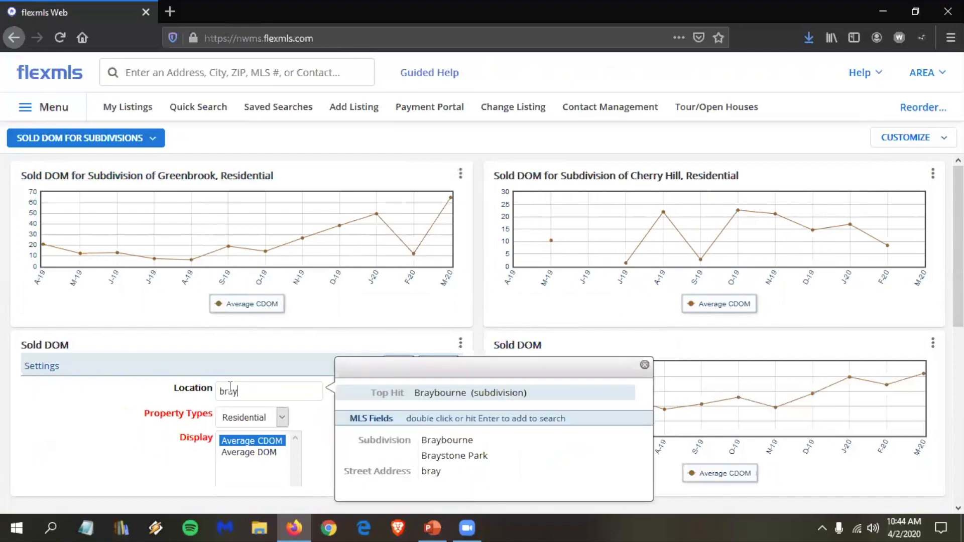
double_click(448, 445)
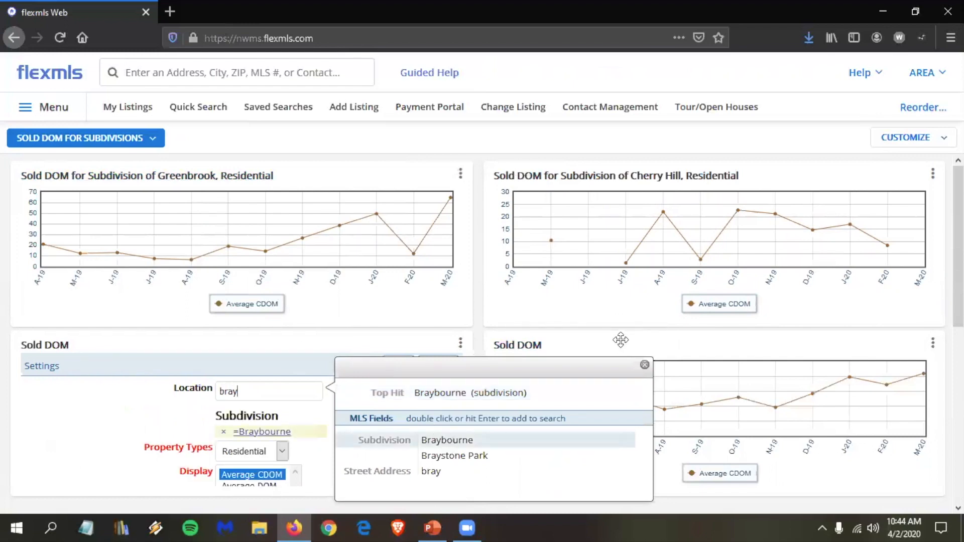
left_click(644, 365)
left_click(399, 365)
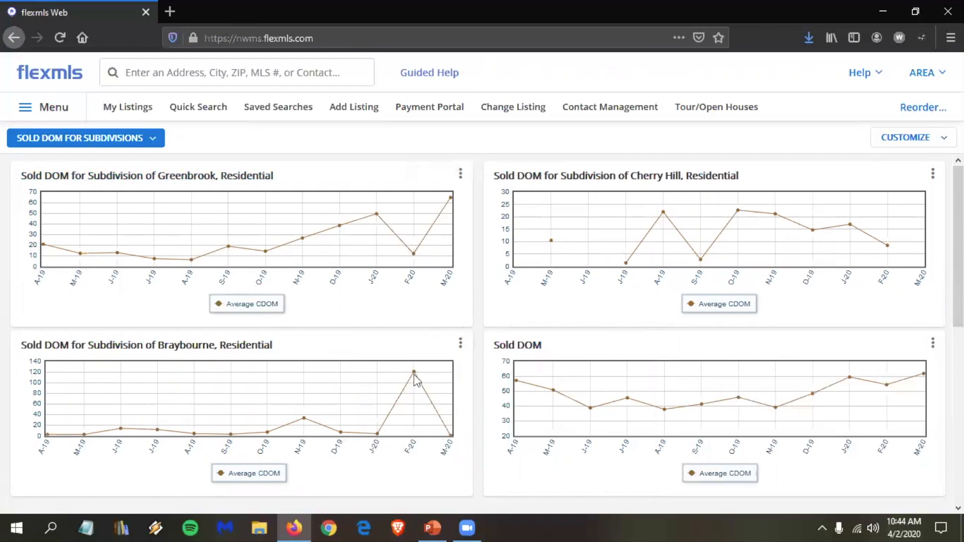
left_click(933, 343)
Step: Search 'cherry tree' in the fourth chart's Location, pick Cherry Tree South, and save
left_click(864, 365)
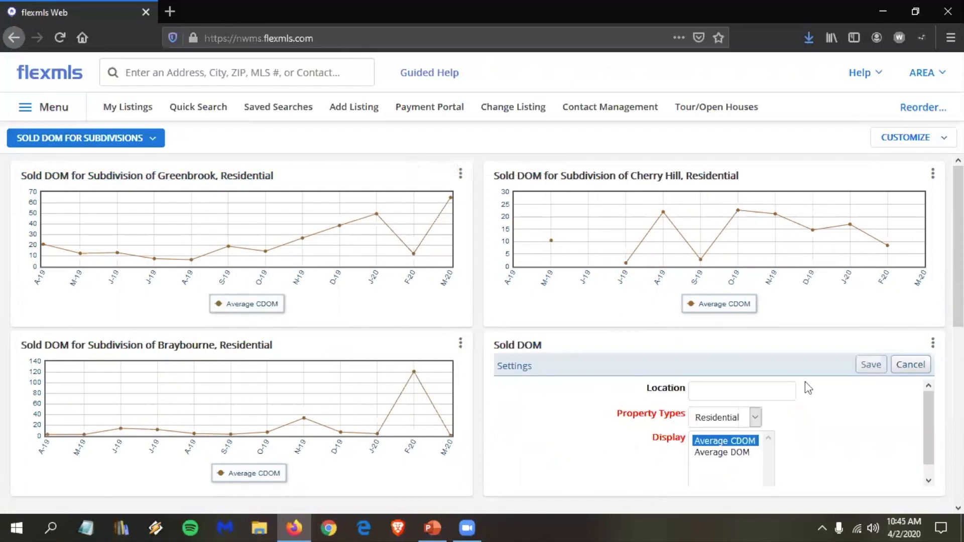
left_click(736, 390)
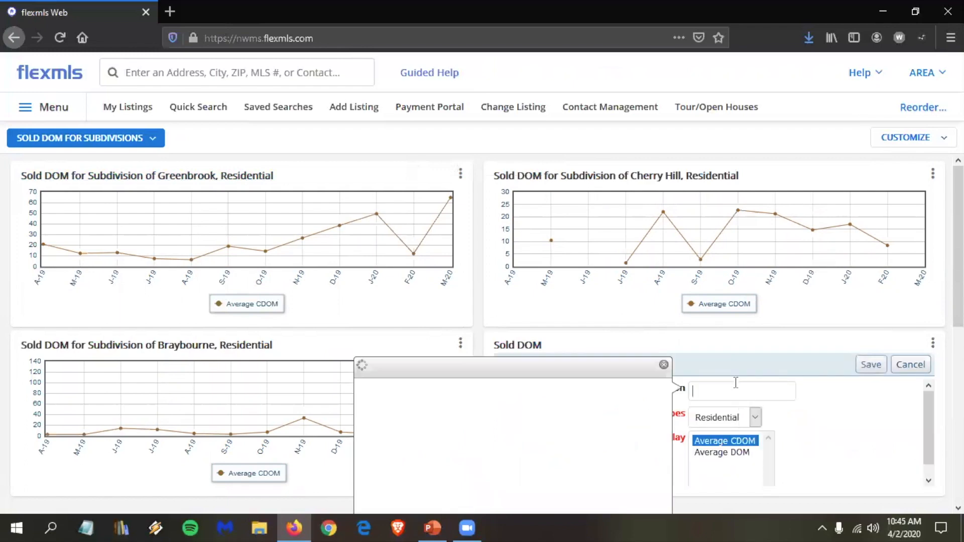
type("cheery")
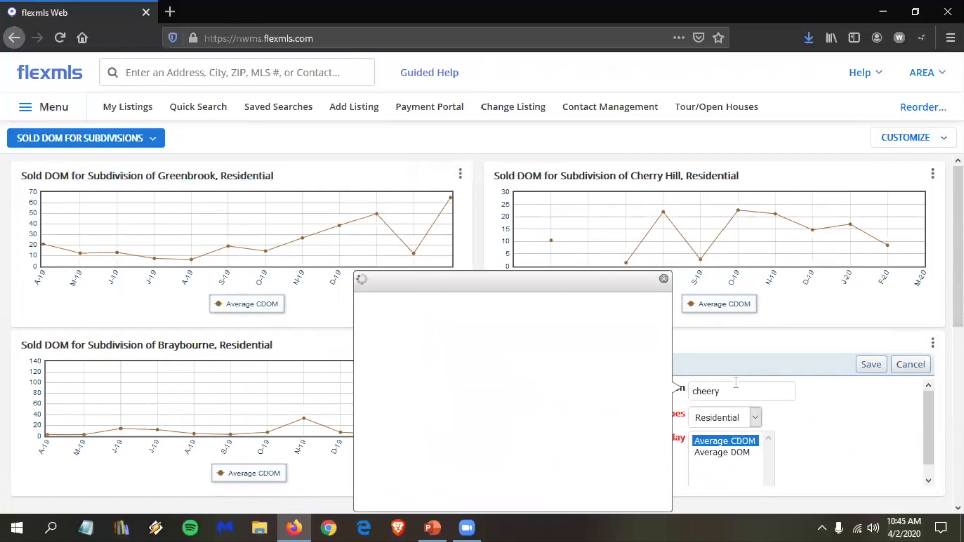
key("BackSpace")
key("BackSpace")
key("BackSpace")
type("rr")
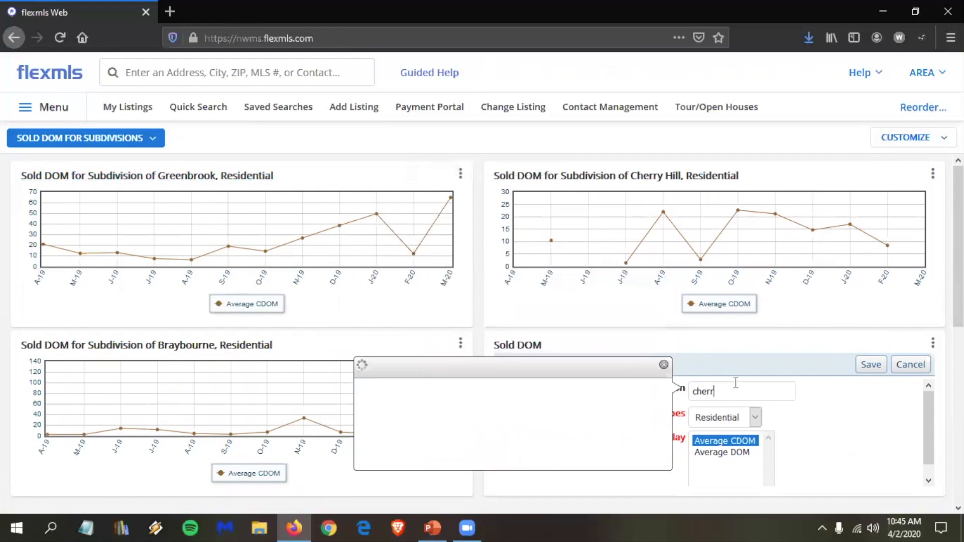
type("y tree")
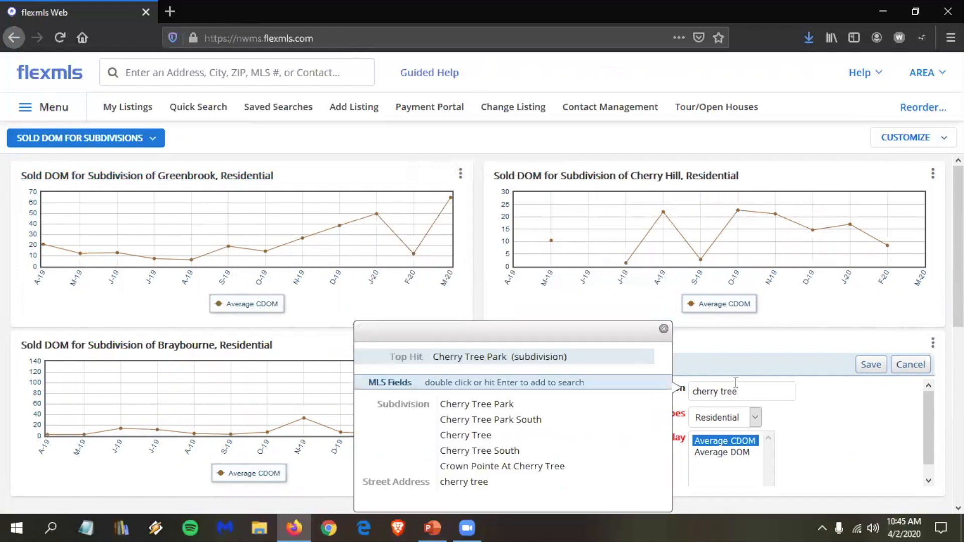
double_click(503, 455)
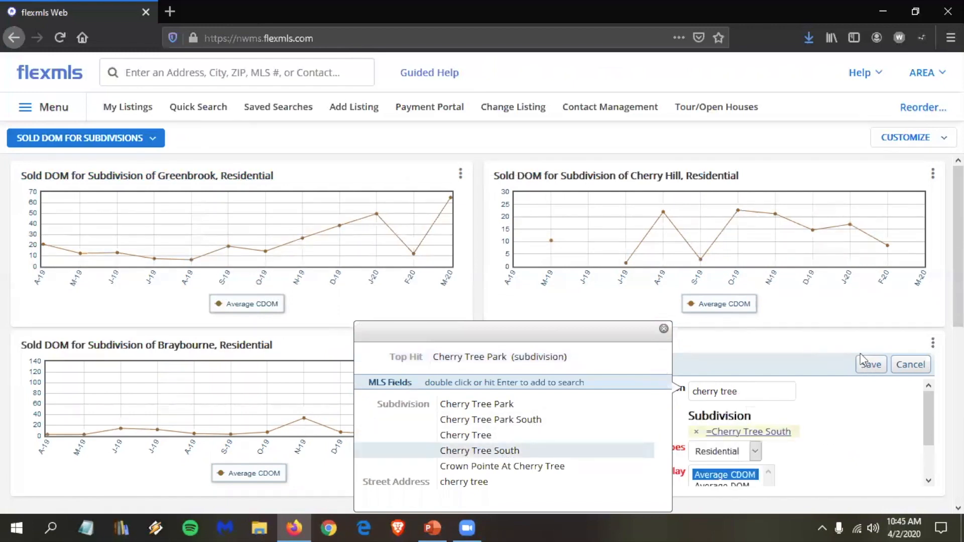
left_click(870, 365)
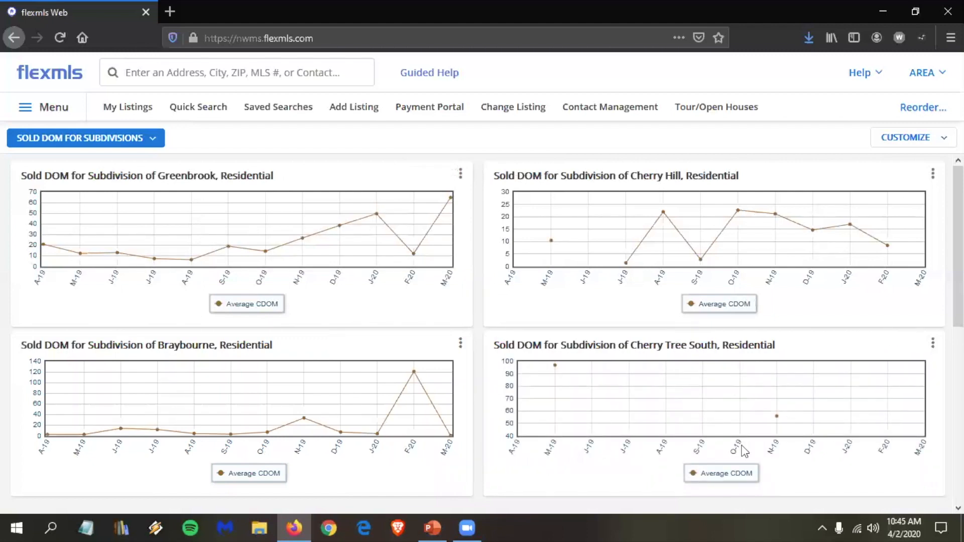
Step: Replace the fourth chart's Cherry Tree South location with Cherry Tree and save
left_click(932, 343)
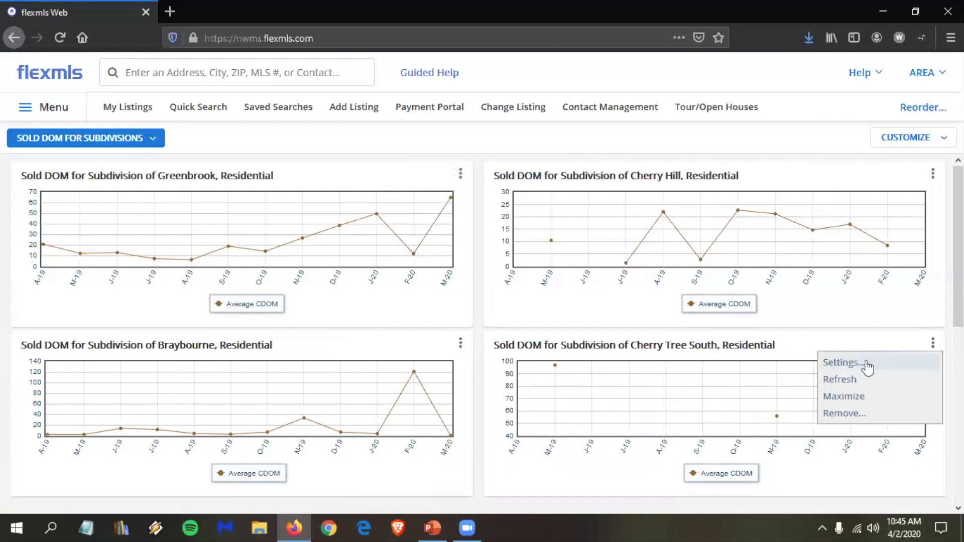
left_click(864, 364)
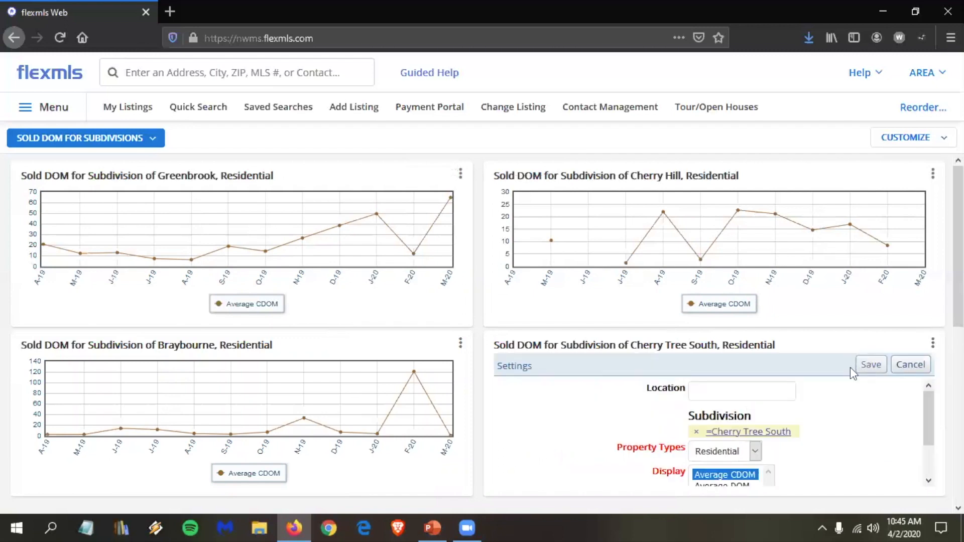
left_click(696, 432)
left_click(717, 390)
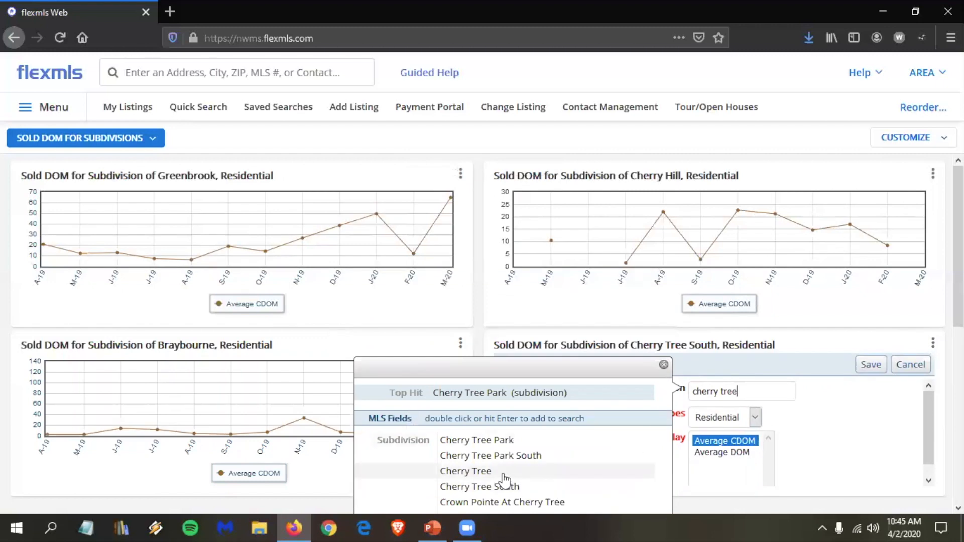
double_click(504, 474)
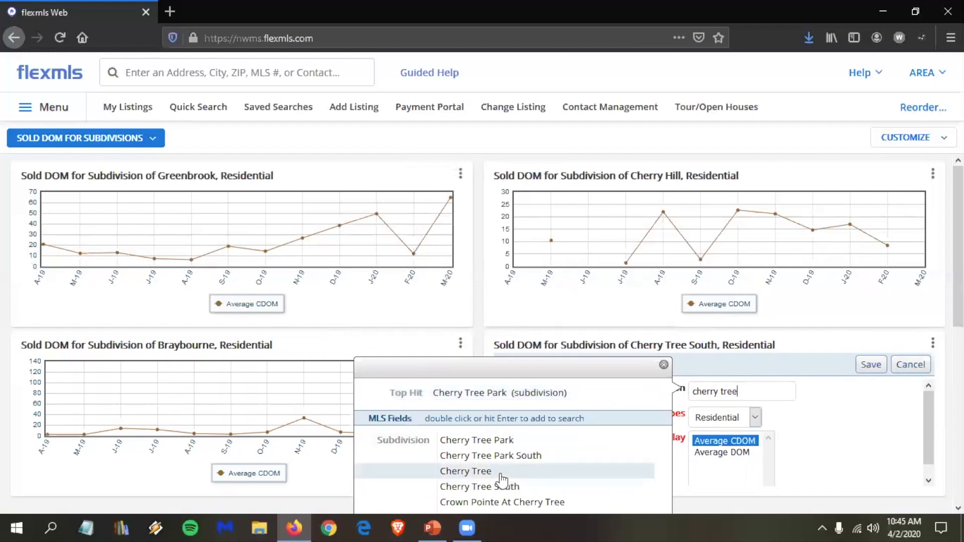
left_click(868, 367)
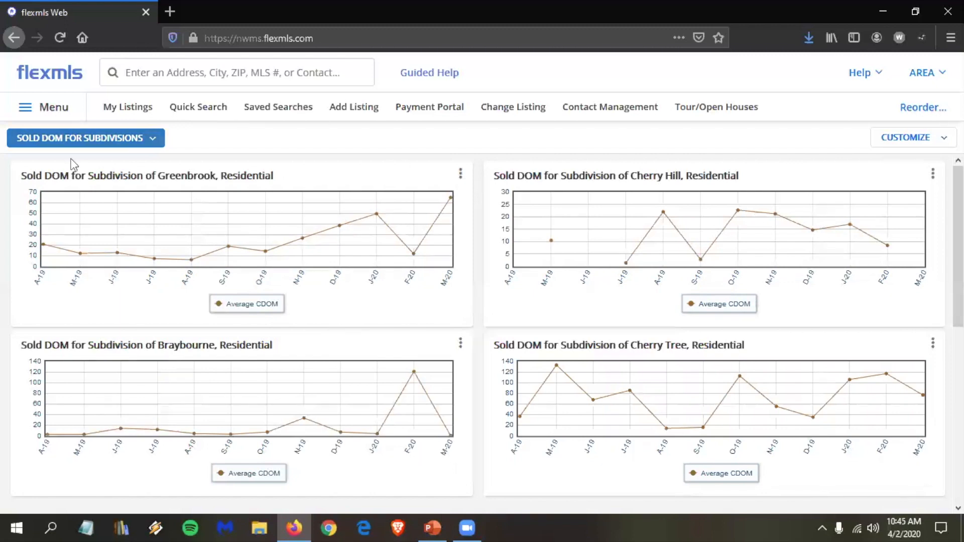
Step: From the dashboard, start a quick search filtered to the Cherry Hill subdivision
left_click(49, 74)
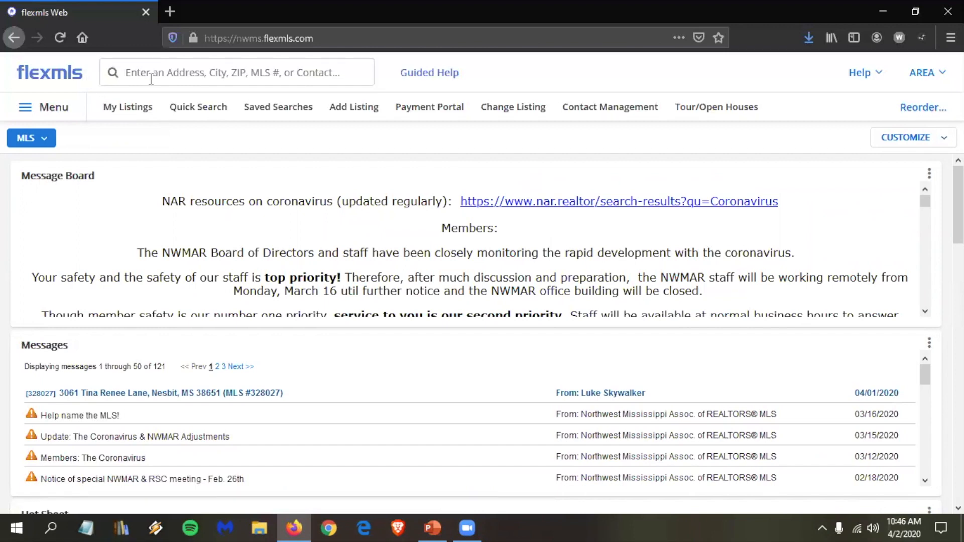
left_click(194, 108)
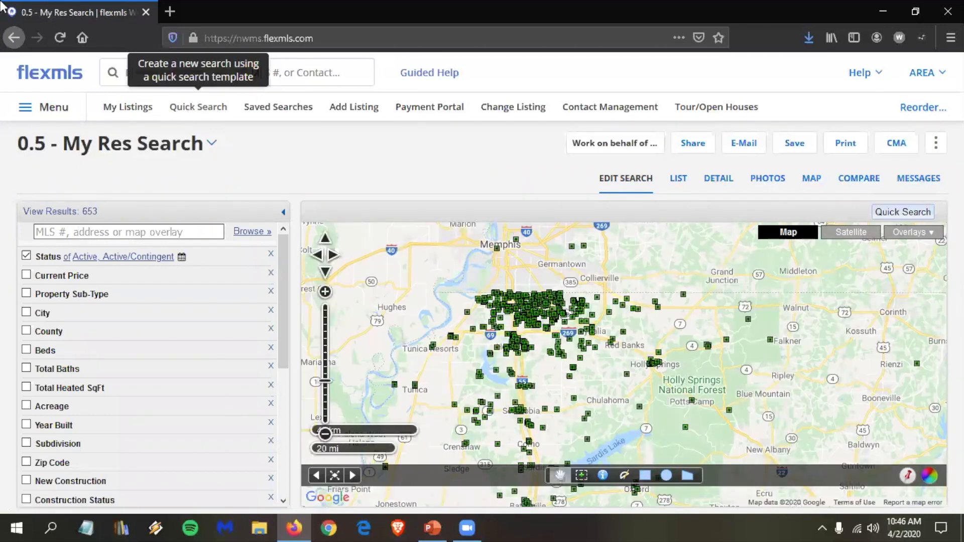
scroll(108, 335, "down", 2)
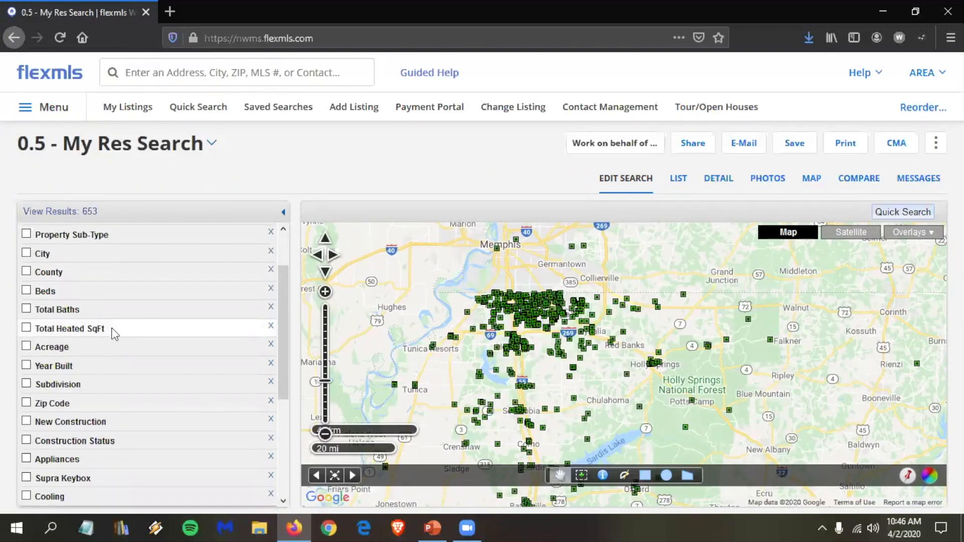
scroll(112, 332, "down", 3)
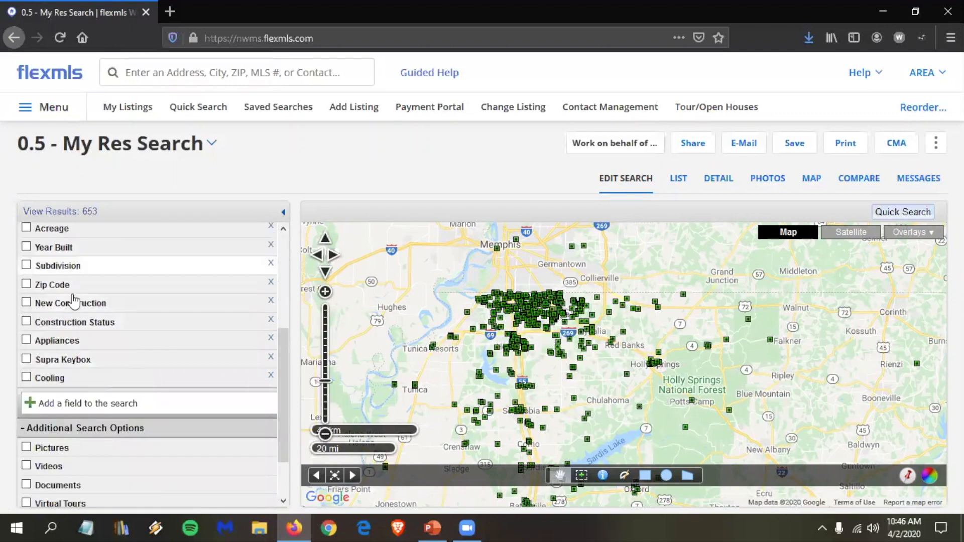
left_click(58, 265)
type("c")
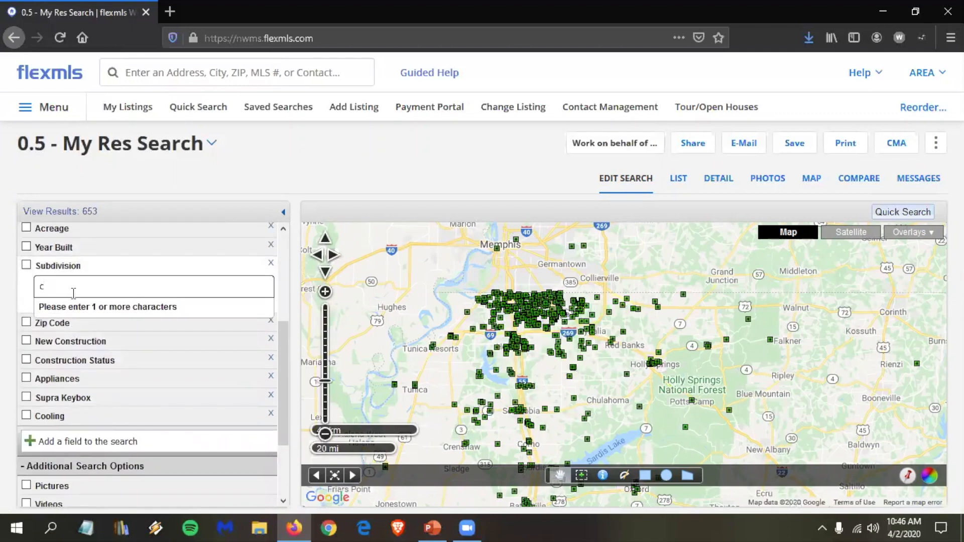
type("herry")
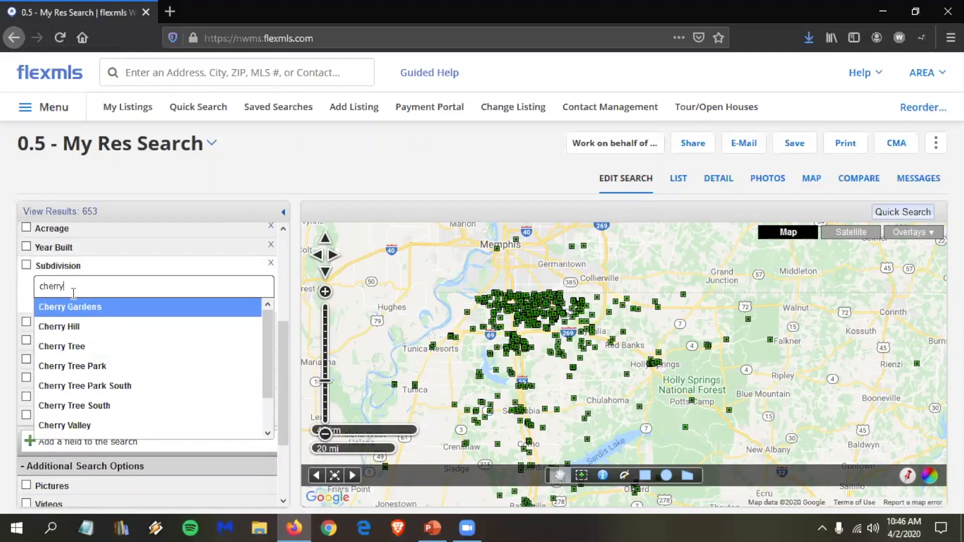
left_click(75, 329)
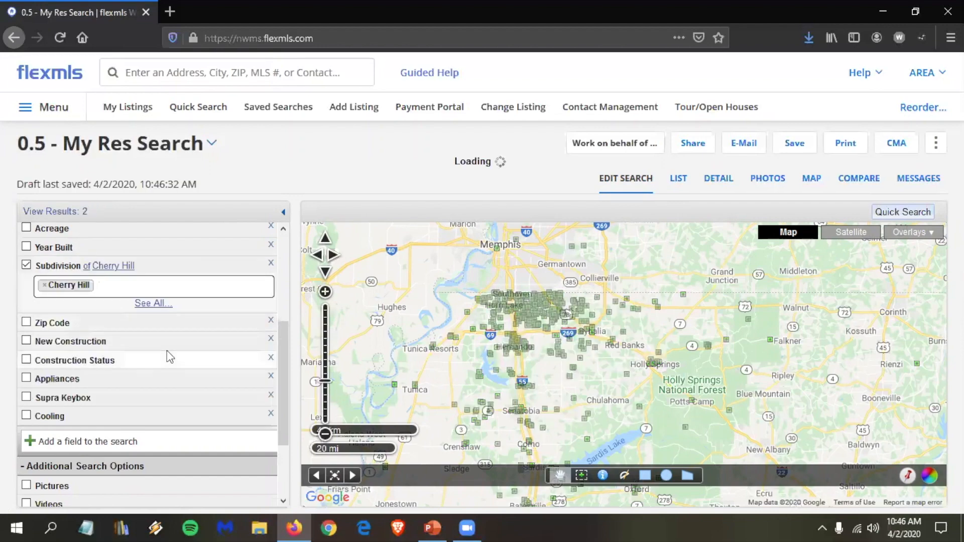
Step: Add Pending to the listing statuses and start a CMA from the 8 results
scroll(167, 350, "up", 5)
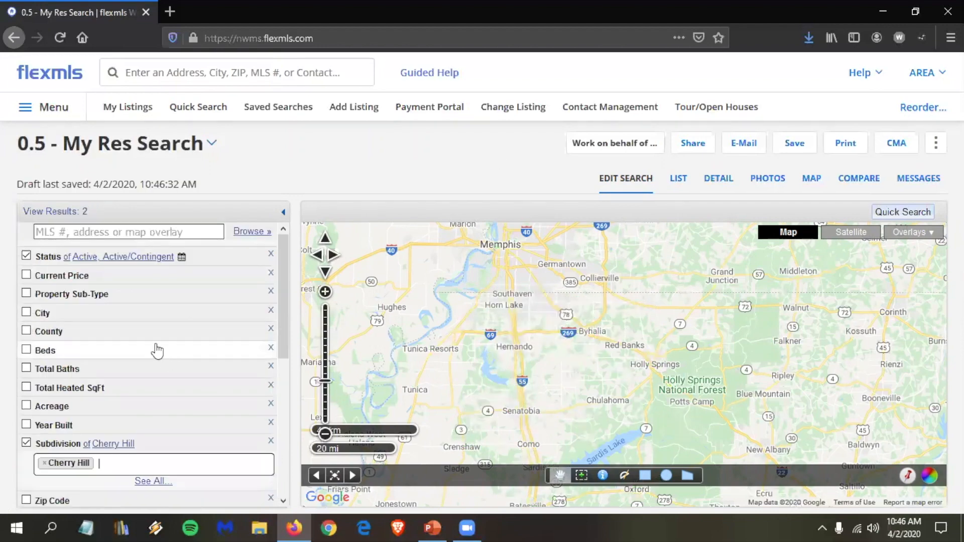
left_click(57, 297, "ctrl")
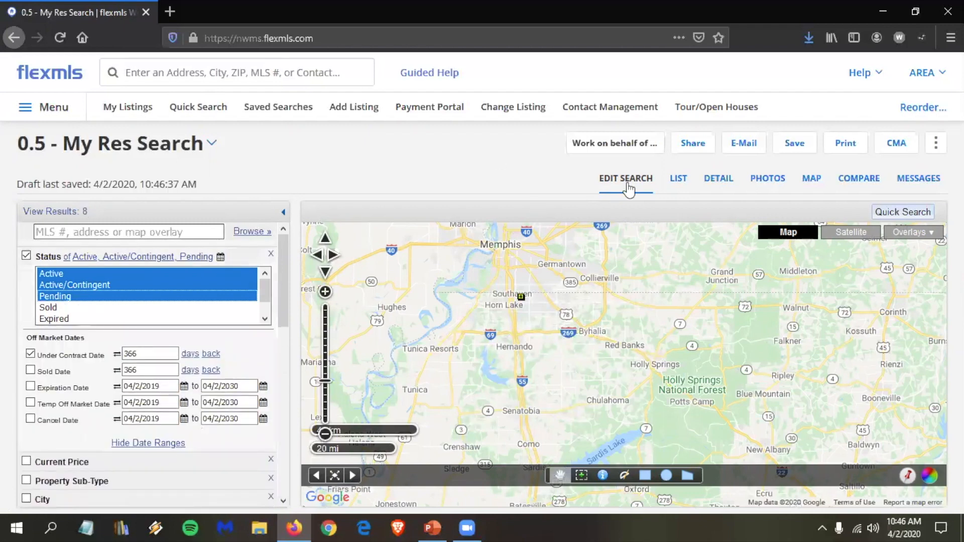
left_click(896, 147)
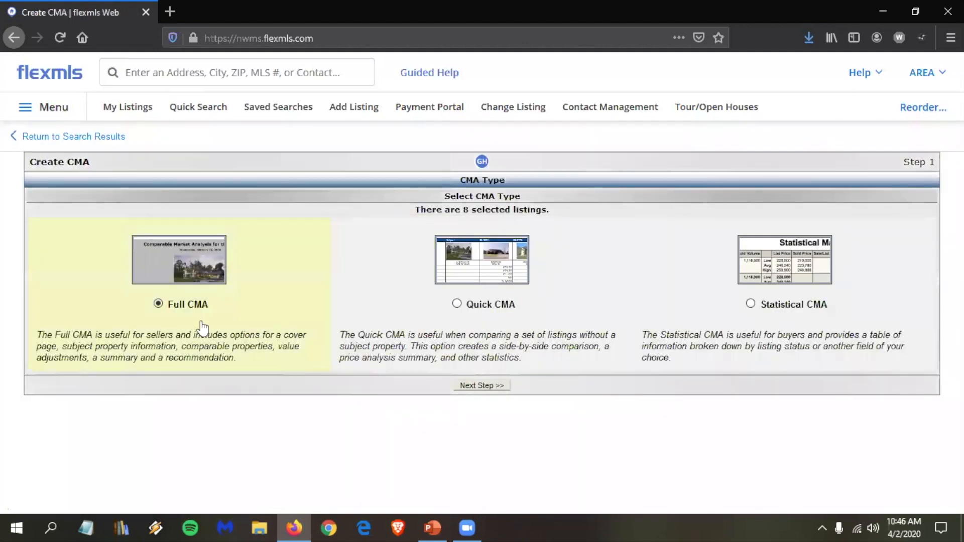
Step: View a Quick CMA with cover page and listing detail, without status sorting or statistical summary
left_click(494, 304)
left_click(489, 386)
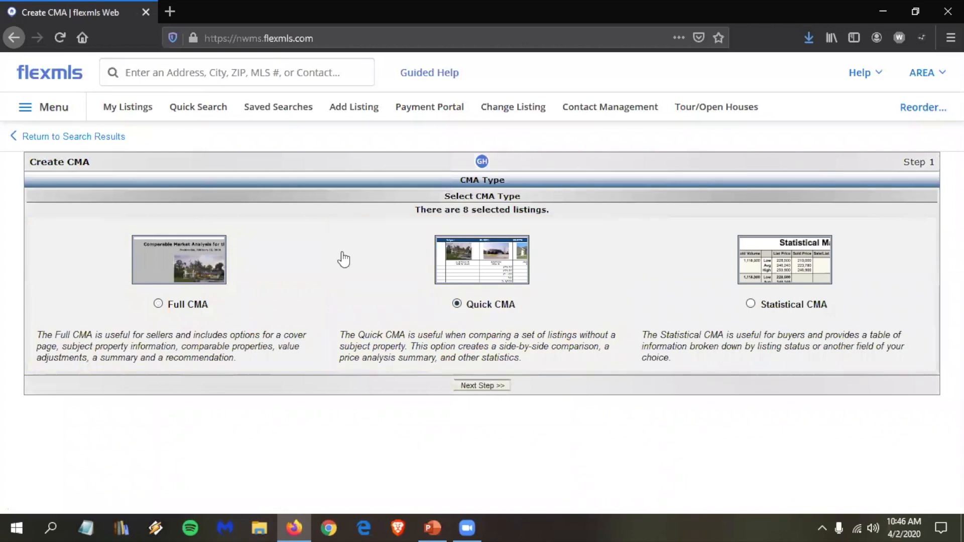
left_click(318, 214)
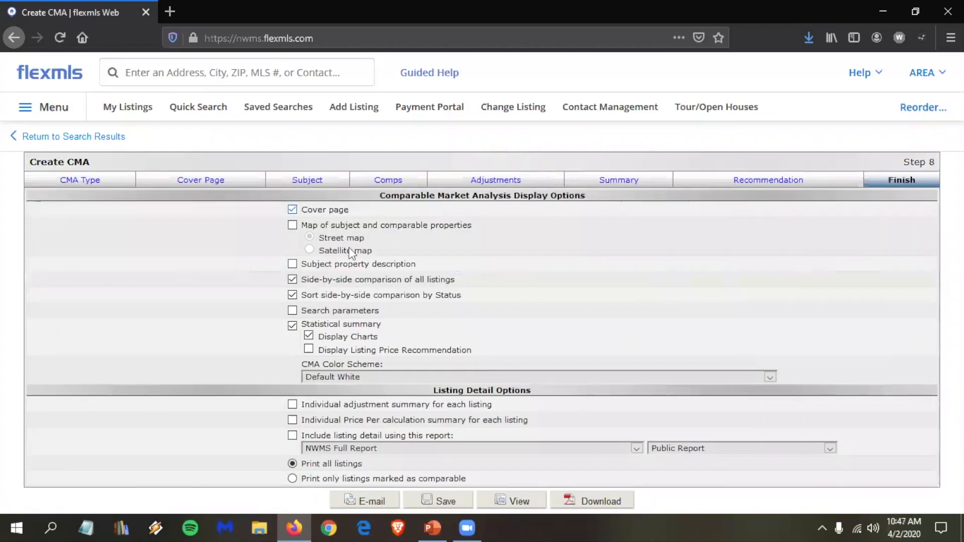
left_click(358, 300)
left_click(292, 436)
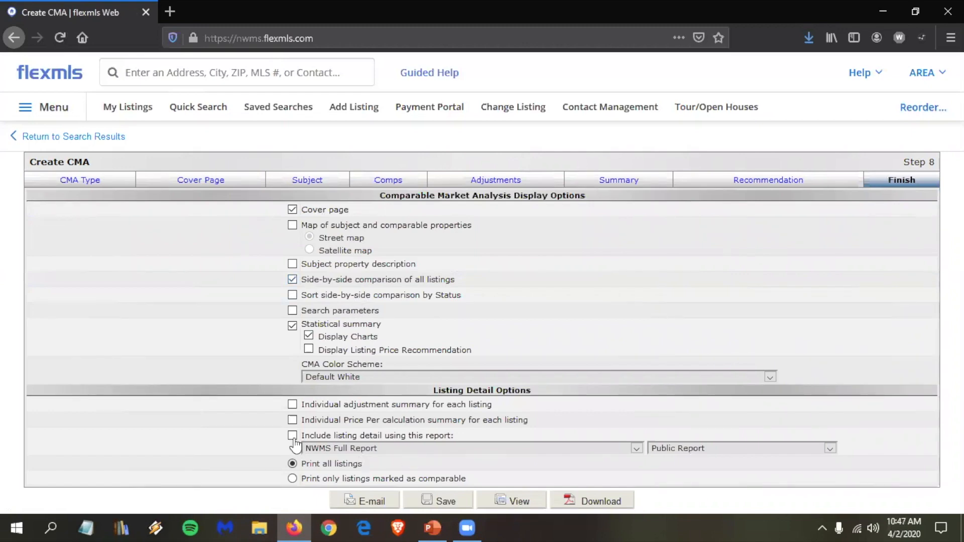
left_click(293, 326)
left_click(515, 501)
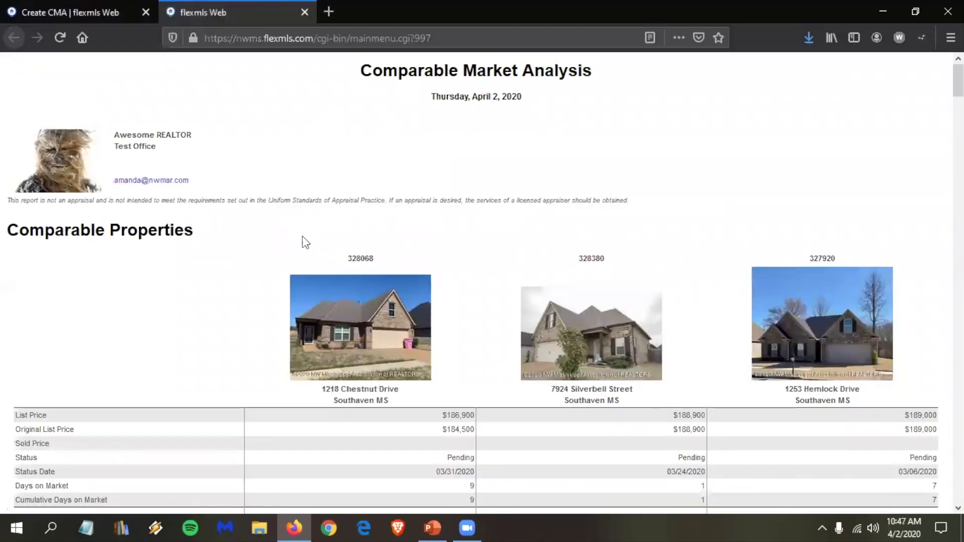
Step: Scroll through the Comparable Market Analysis report, then close its tab
scroll(73, 371, "down", 3)
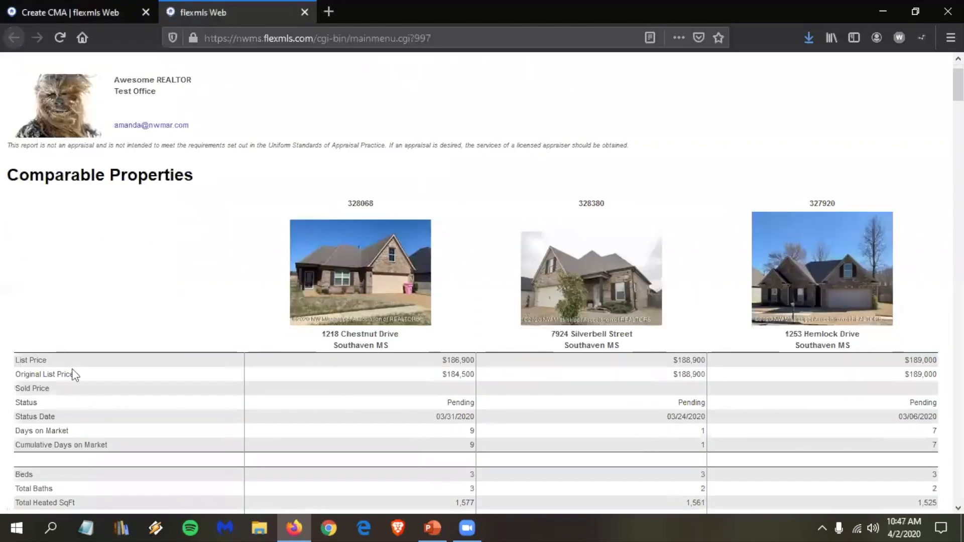
scroll(699, 139, "down", 1)
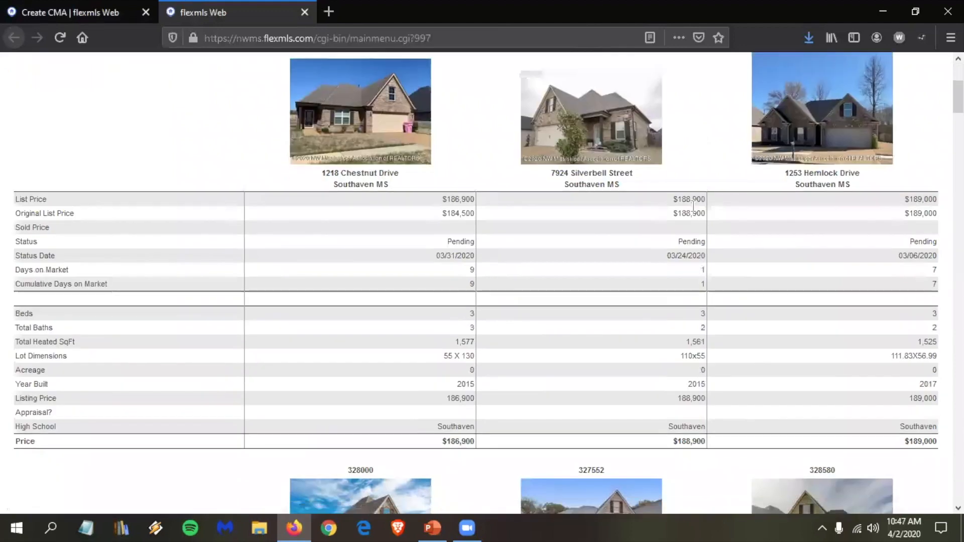
scroll(708, 231, "down", 2)
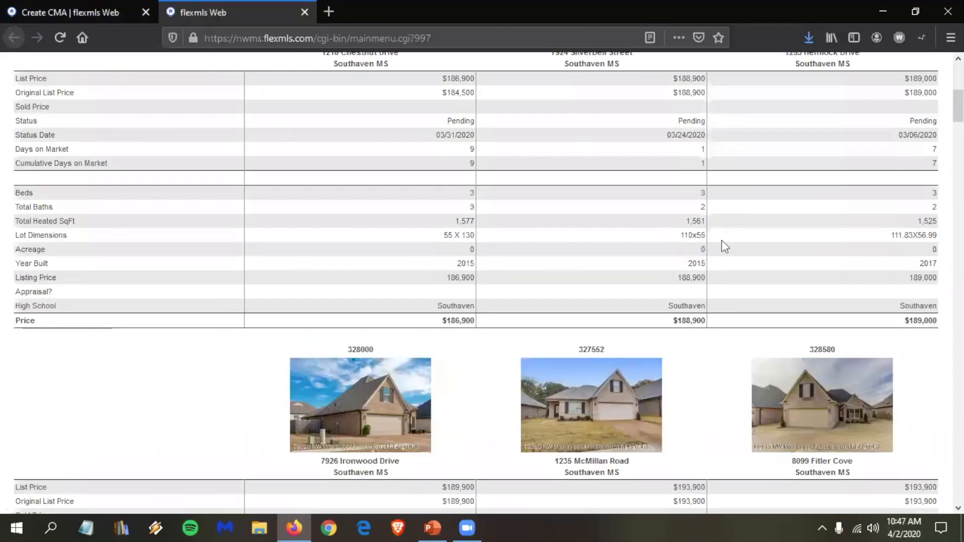
scroll(721, 240, "down", 4)
scroll(722, 240, "down", 3)
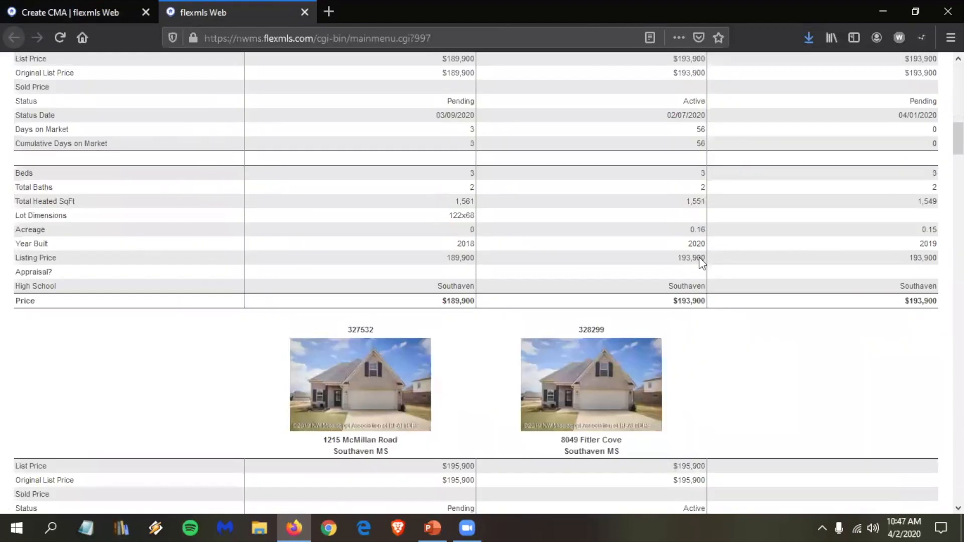
scroll(645, 311, "down", 3)
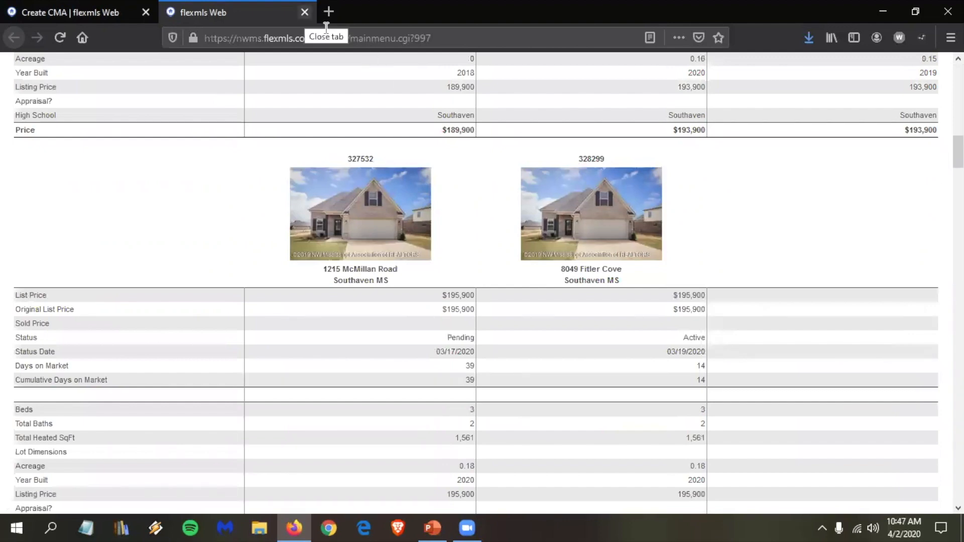
key("ctrl+w")
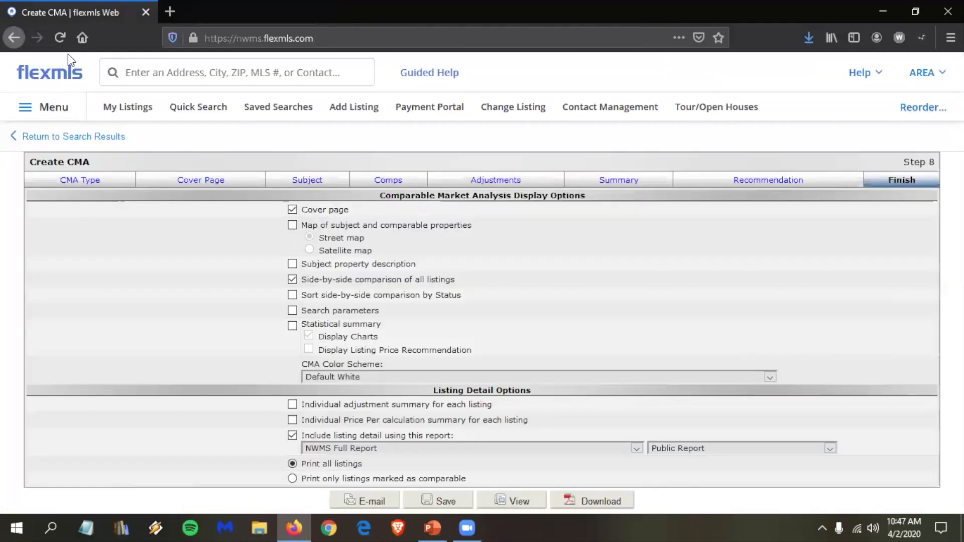
Step: Leave the Create CMA page and reopen My Res Search with its 653 listings
left_click(56, 81)
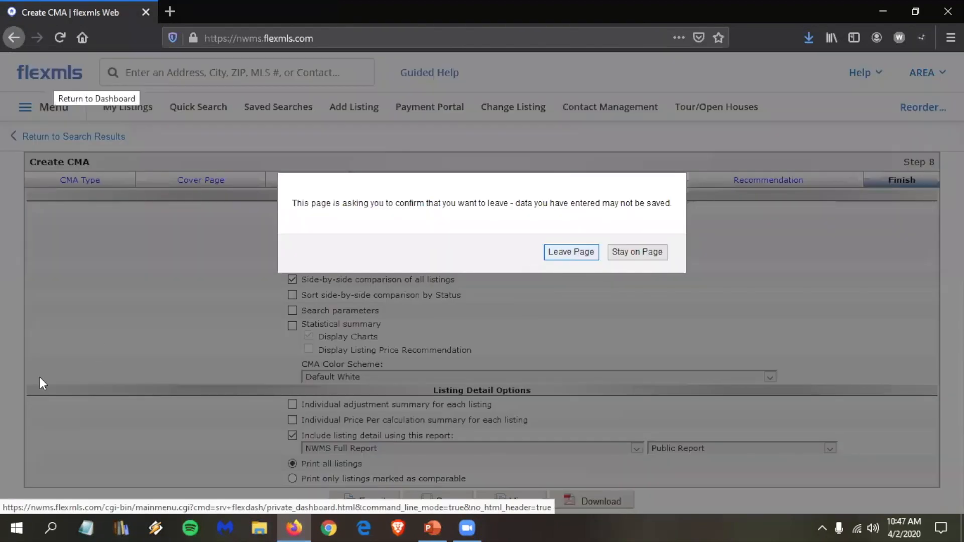
key("Return")
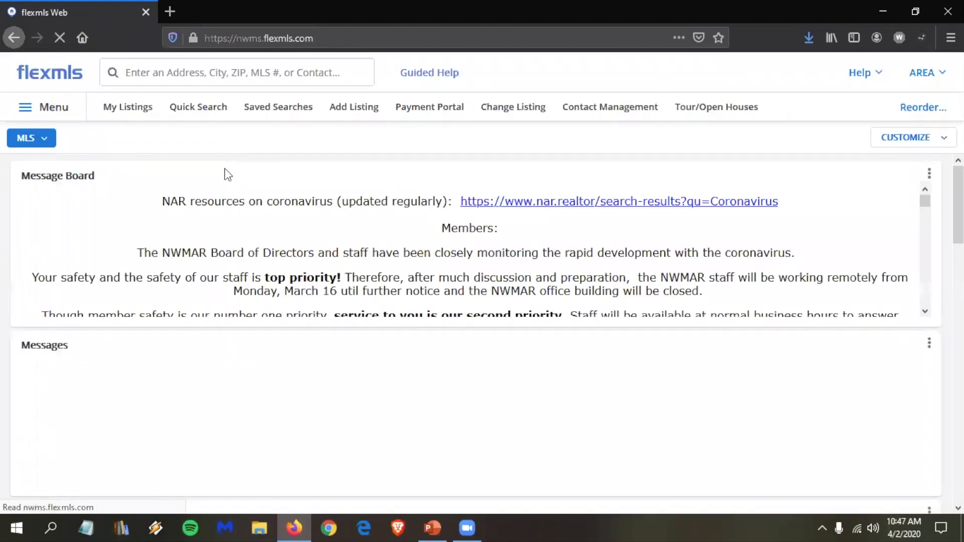
left_click(199, 113)
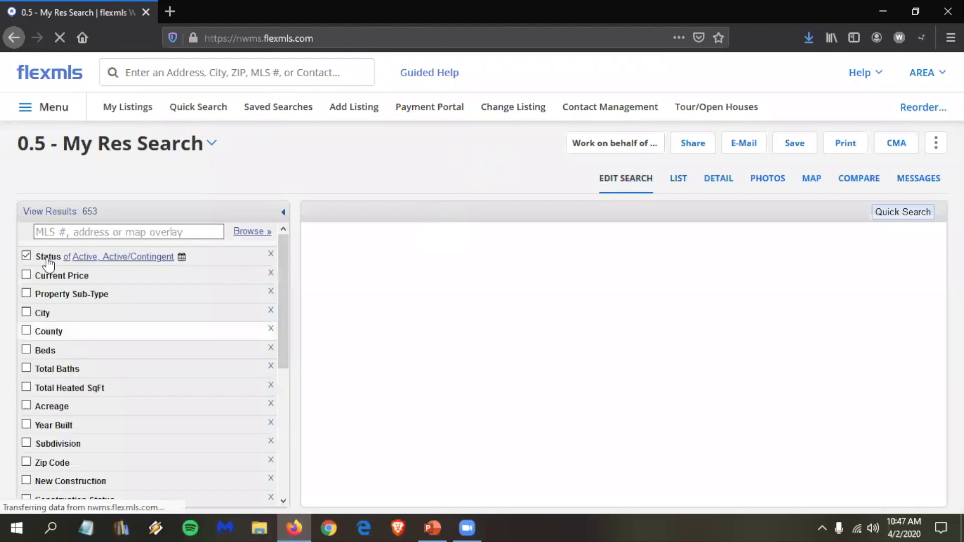
left_click(46, 257)
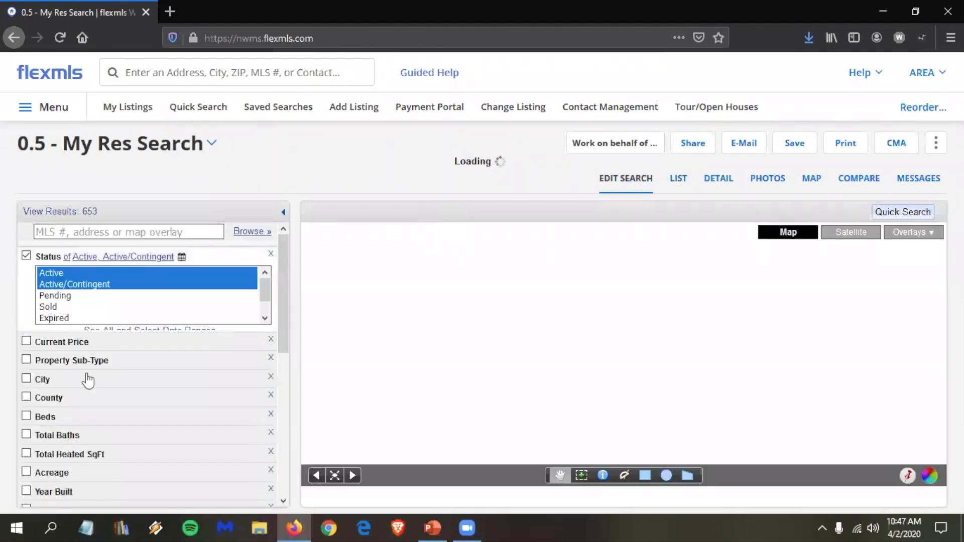
Step: Restrict the search to Sold listings with a sold date within the last 6 months
scroll(89, 377, "down", 1)
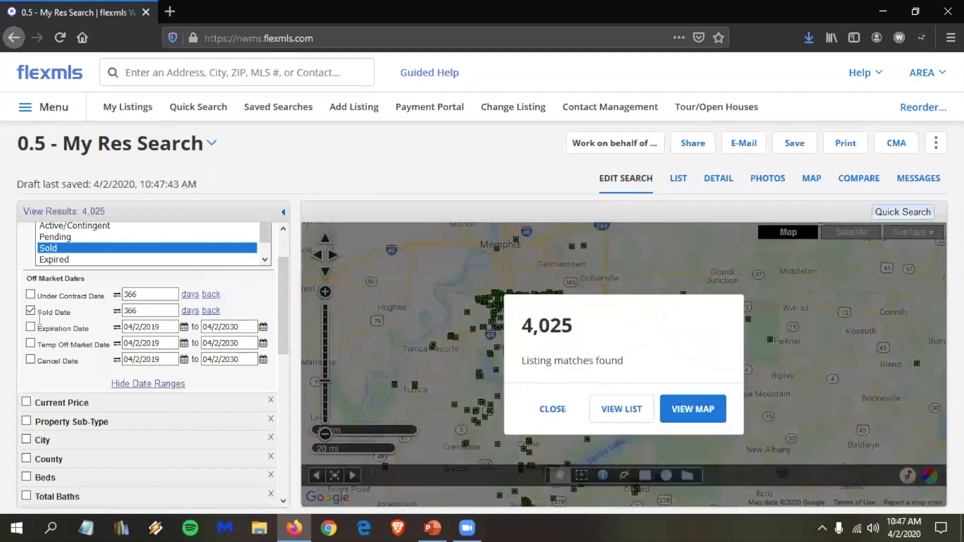
double_click(171, 311)
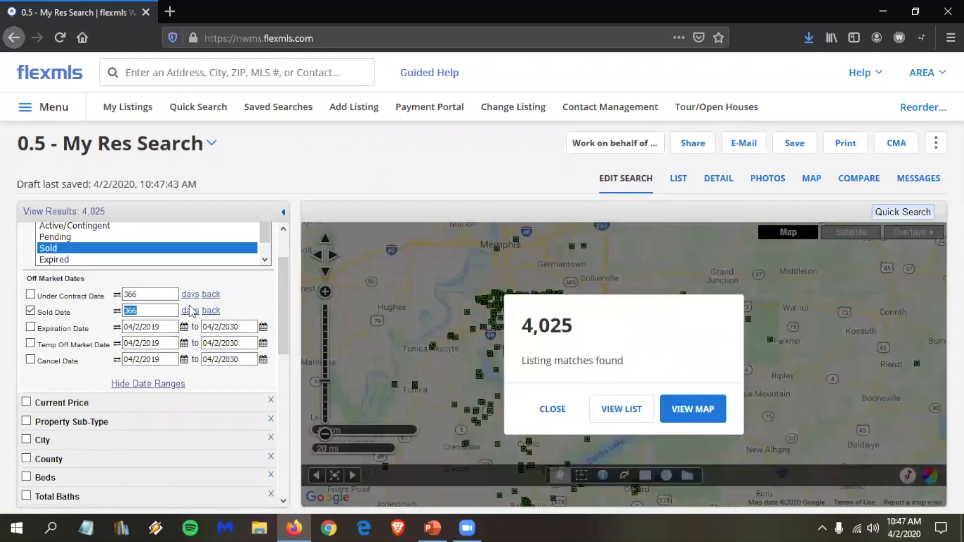
type("6")
left_click(190, 310)
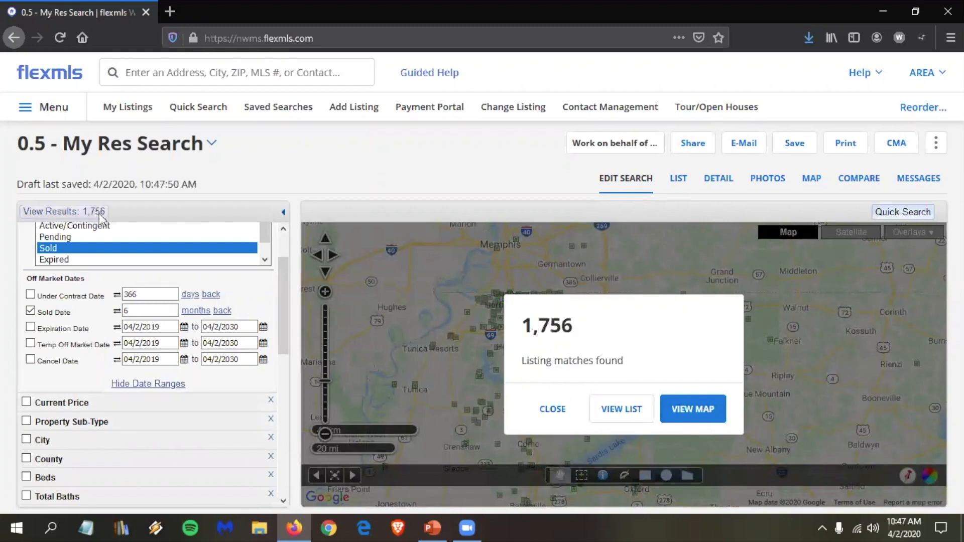
Step: Start a CMA from all 1,756 sold results using the Statistical CMA type
left_click(895, 144)
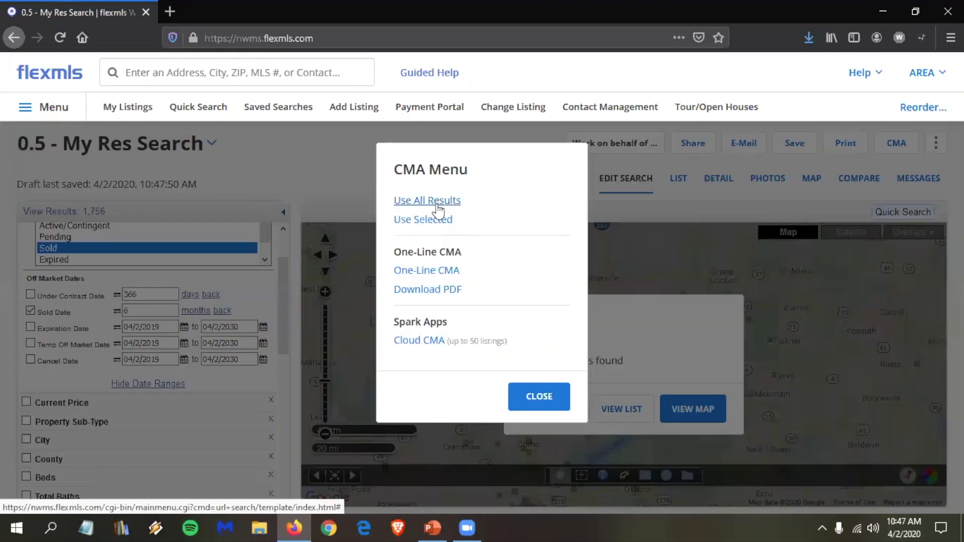
left_click(435, 204)
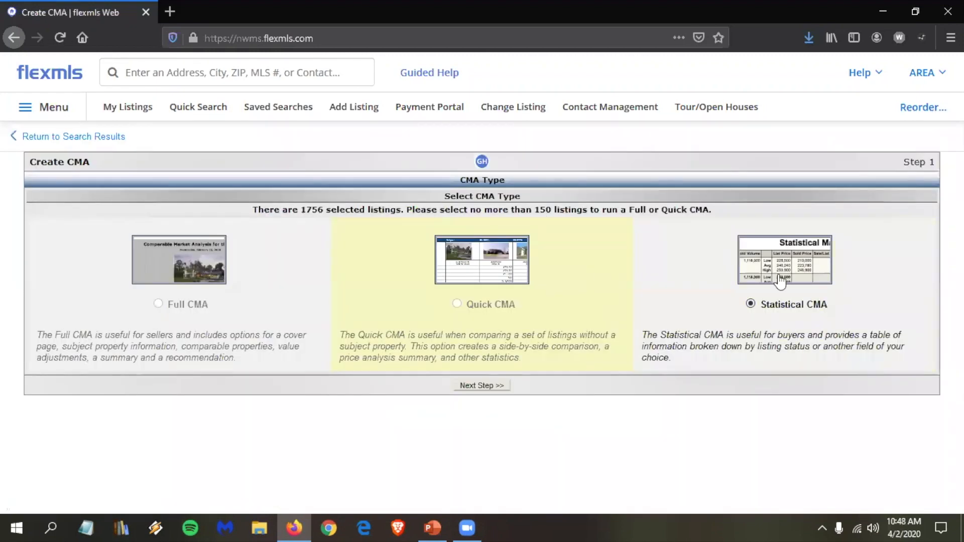
Step: Include median calculations, group the statistical CMA by Subdivision, and view the report
left_click(490, 388)
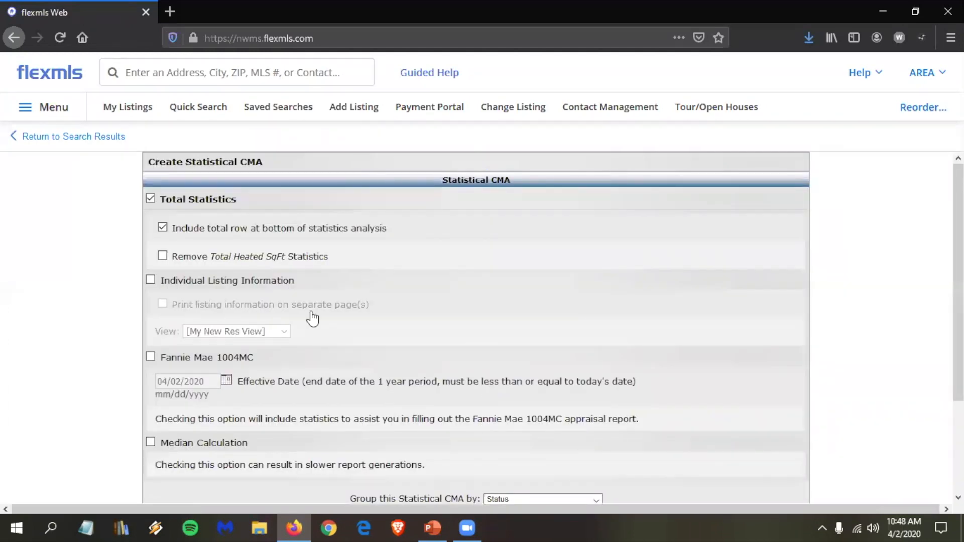
scroll(230, 358, "down", 3)
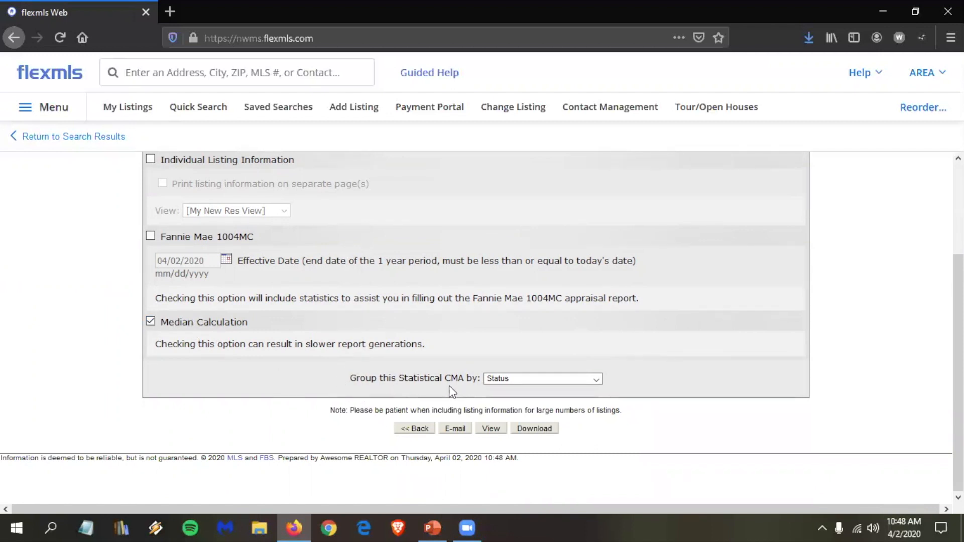
left_click(532, 383)
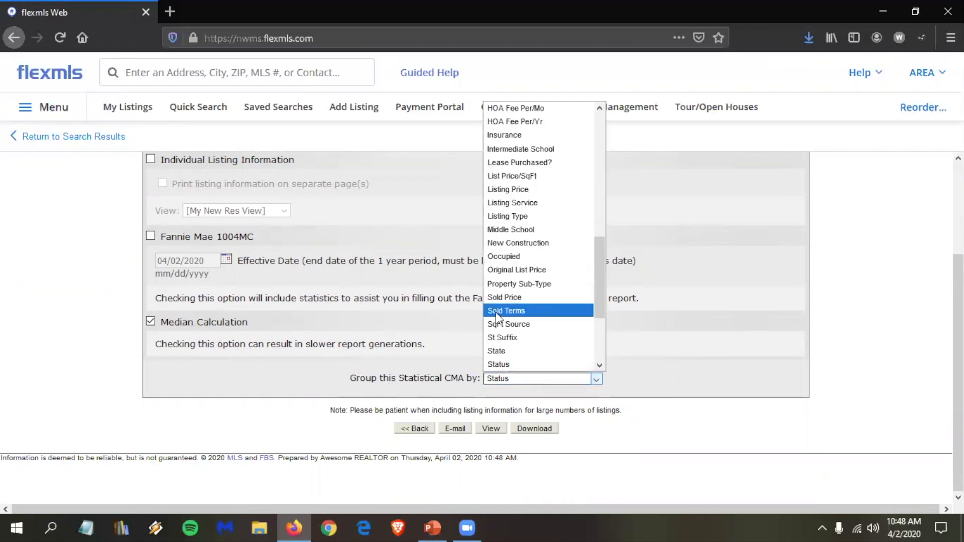
scroll(512, 309, "down", 1)
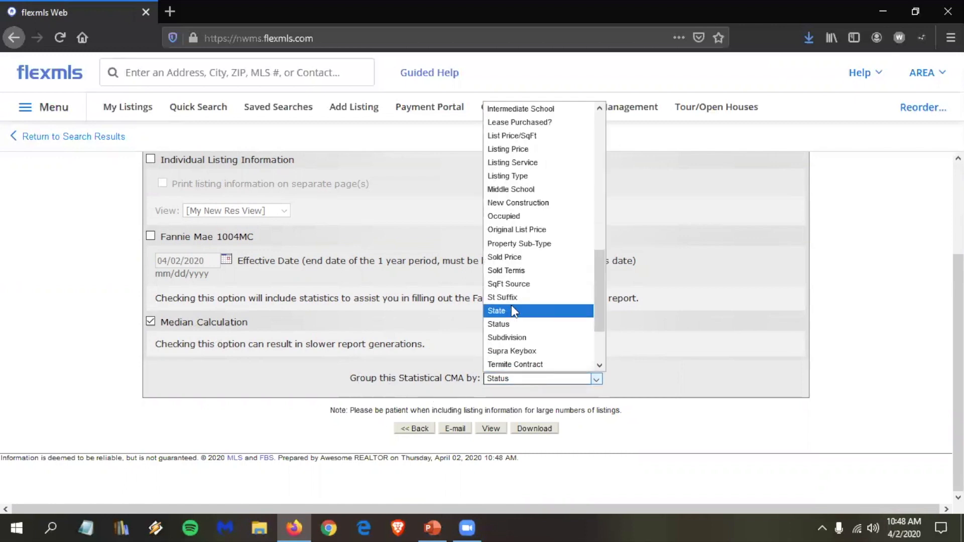
left_click(520, 339)
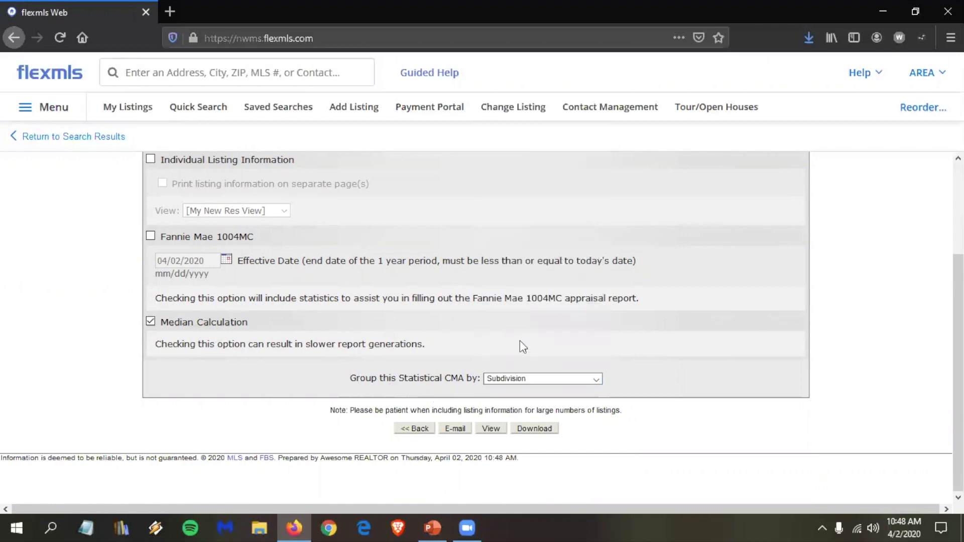
left_click(493, 430)
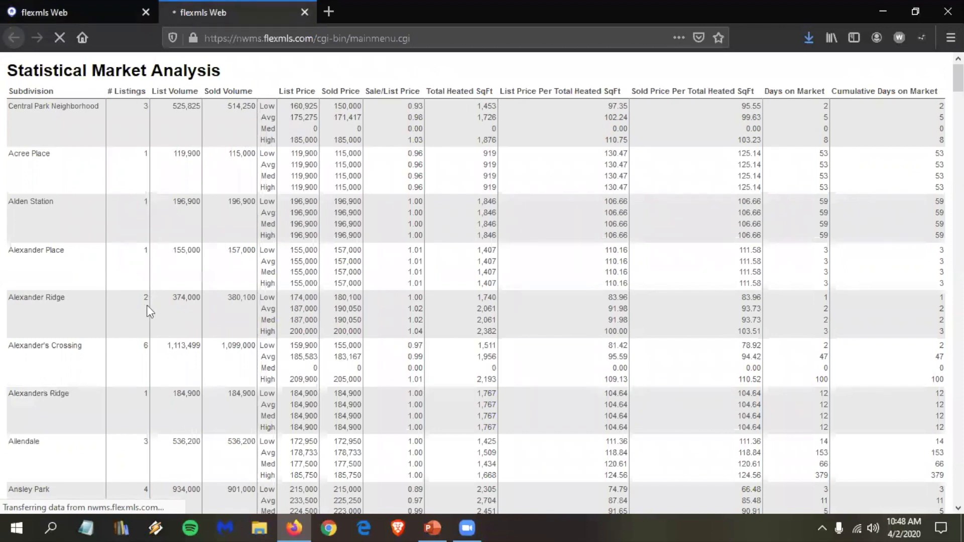
Step: Scroll through the subdivision Statistical Market Analysis report, then close its tab
scroll(148, 301, "down", 3)
scroll(156, 299, "down", 3)
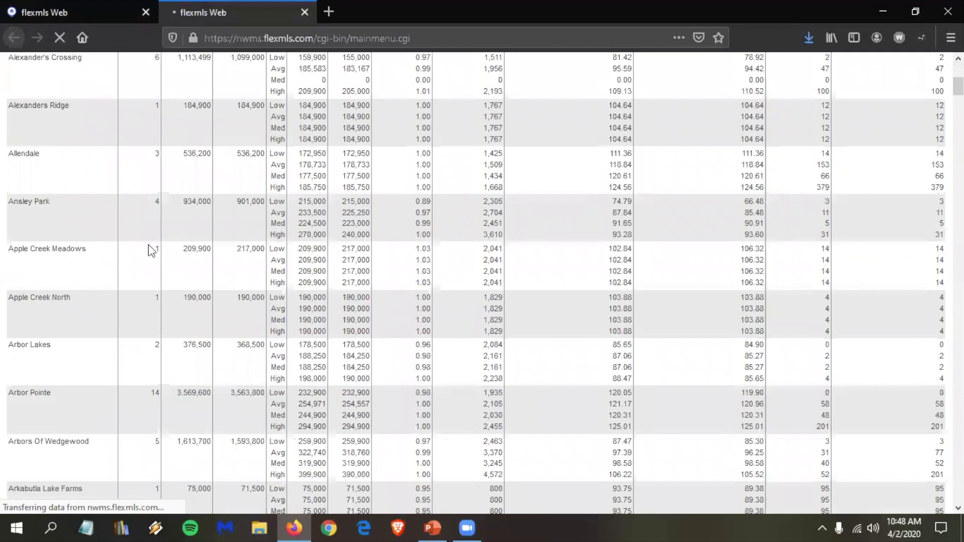
scroll(151, 281, "down", 2)
scroll(151, 288, "down", 2)
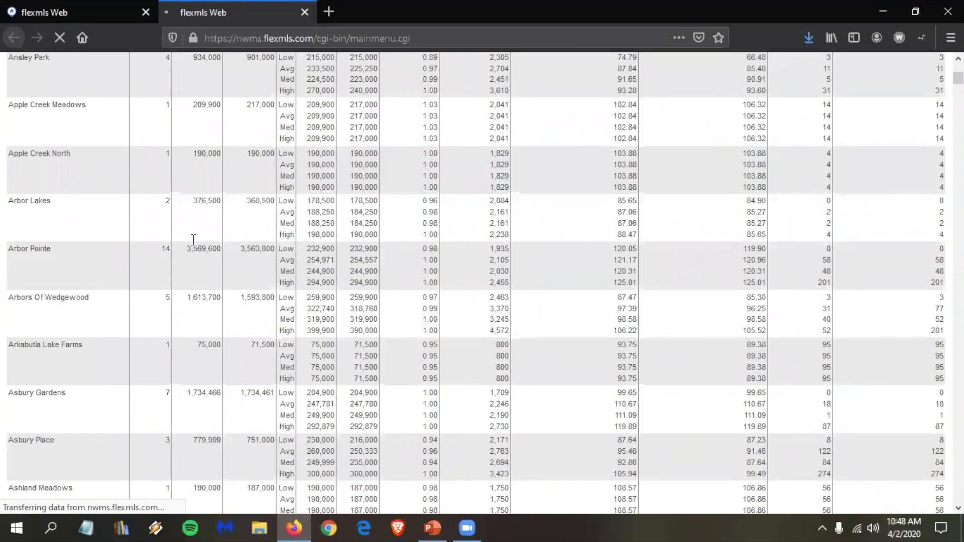
scroll(257, 249, "down", 2)
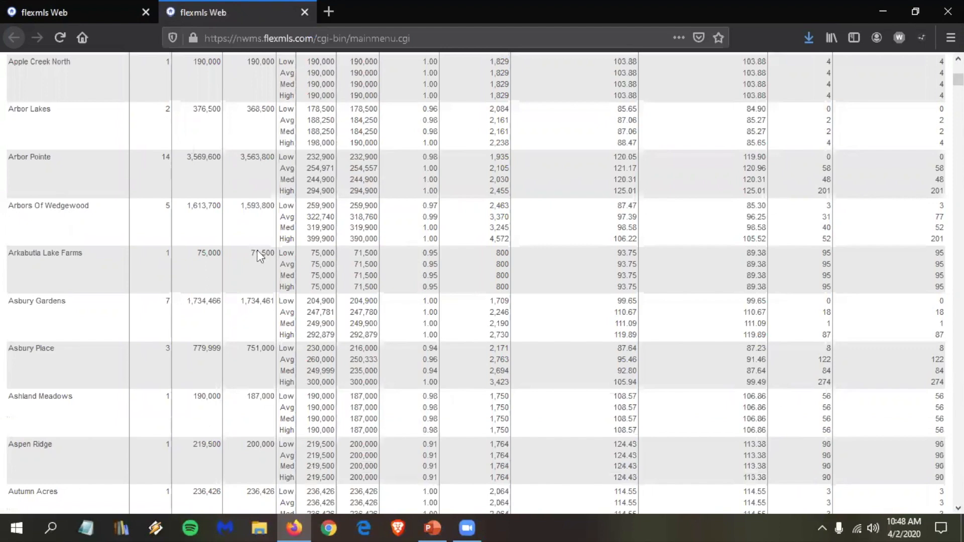
scroll(257, 250, "down", 5)
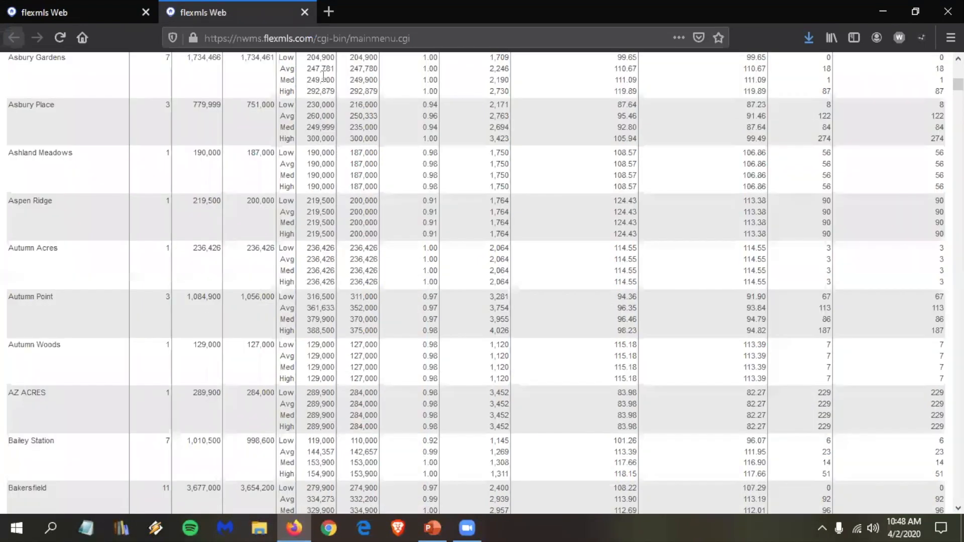
scroll(331, 150, "down", 8)
key("ctrl+w")
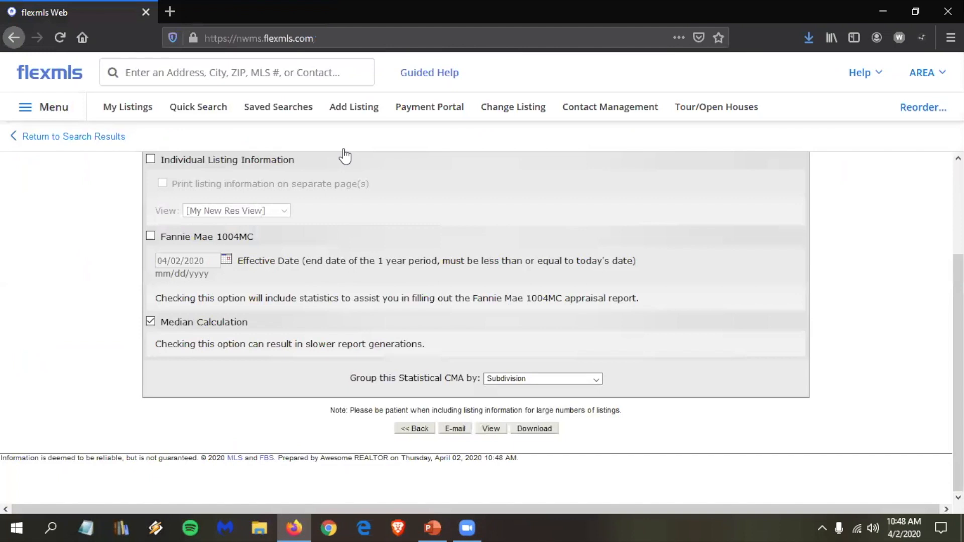
Step: Browse the Recommended Dashboards templates, including Market Stats
left_click(59, 79)
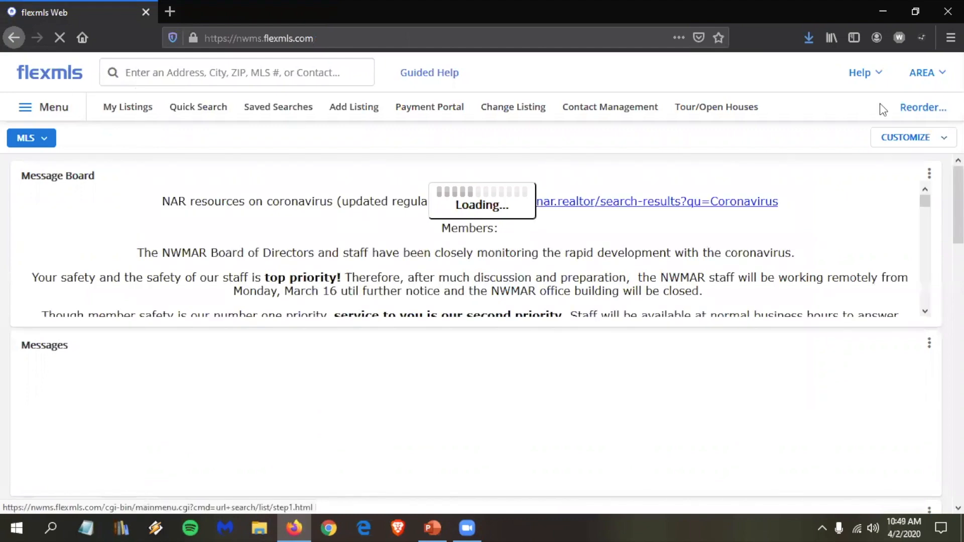
left_click(925, 143)
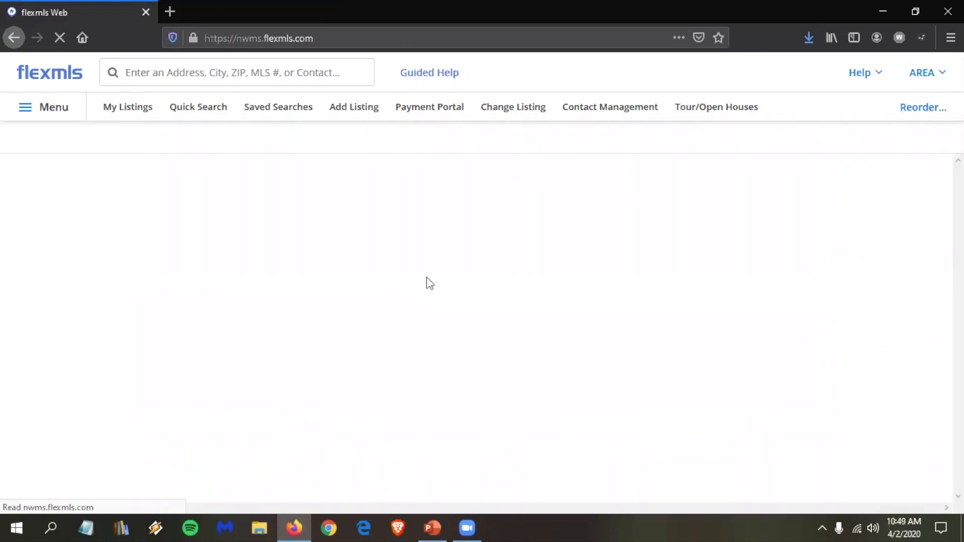
scroll(183, 386, "down", 4)
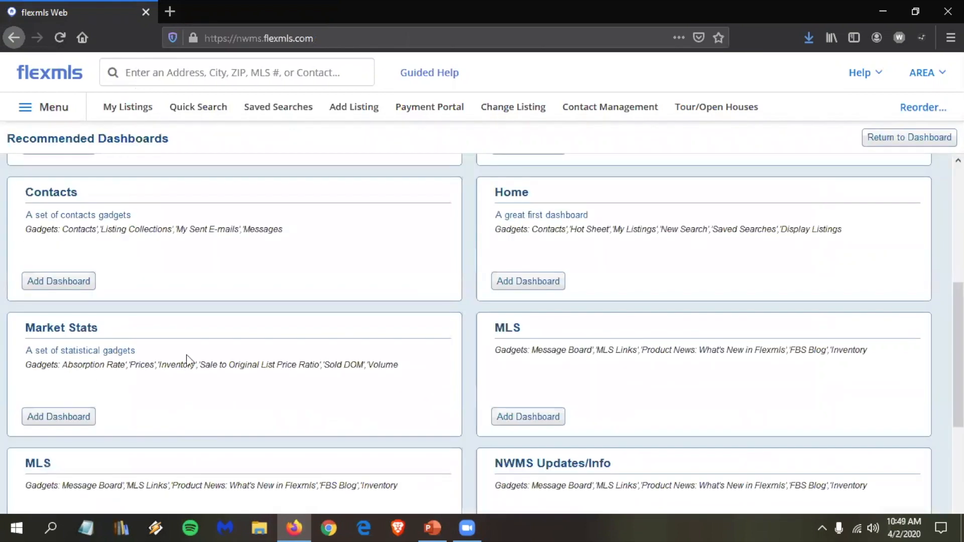
scroll(185, 355, "down", 1)
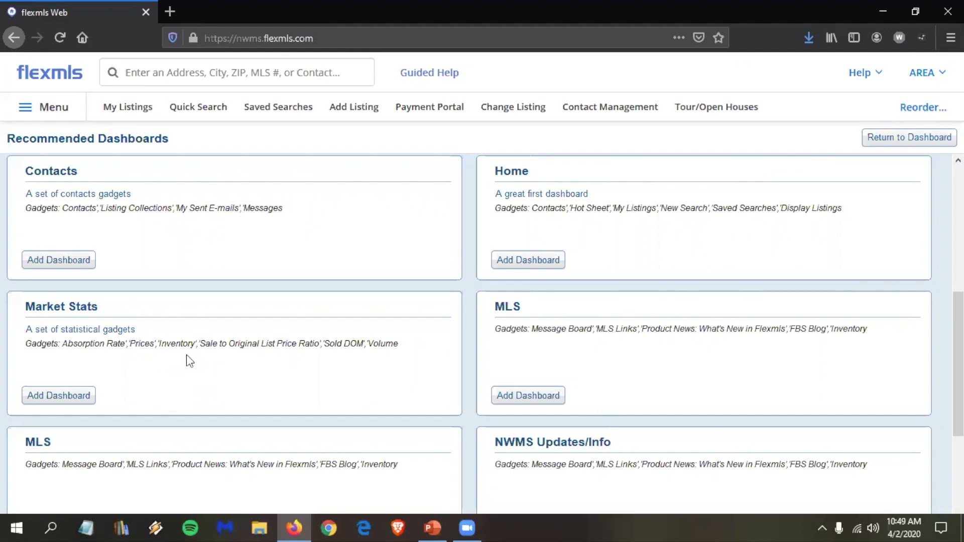
scroll(185, 355, "up", 3)
scroll(142, 263, "up", 3)
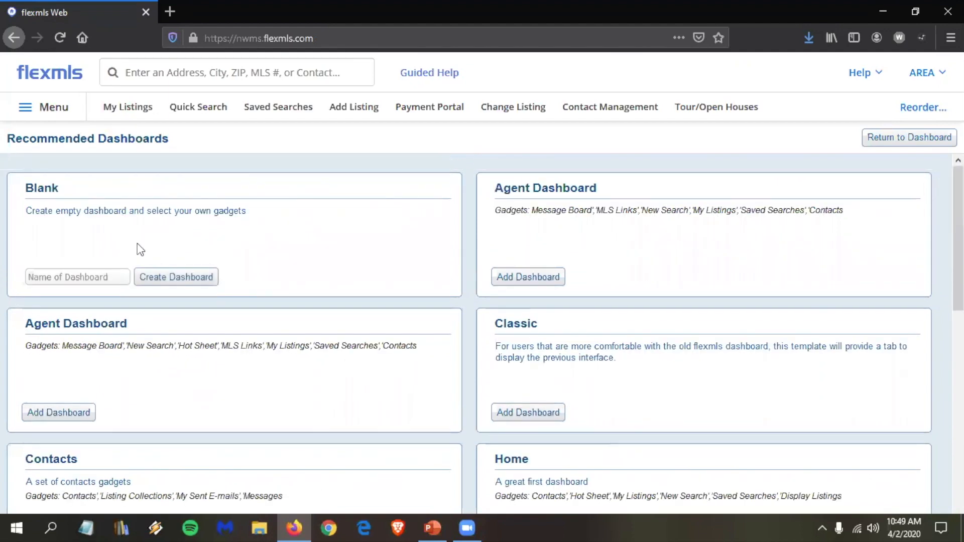
Step: Return to the MLS dashboard with its Message Board and Messages gadgets
left_click(54, 108)
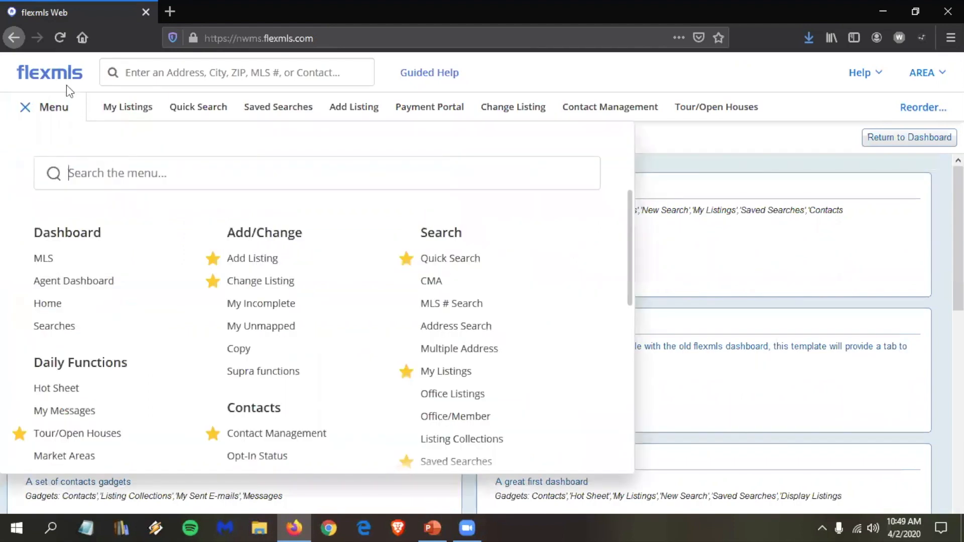
left_click(66, 86)
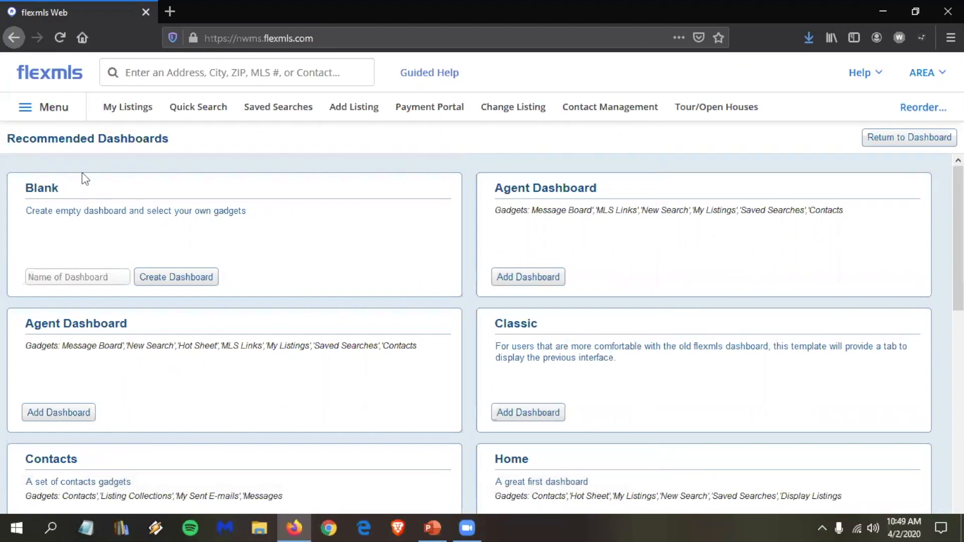
left_click(68, 76)
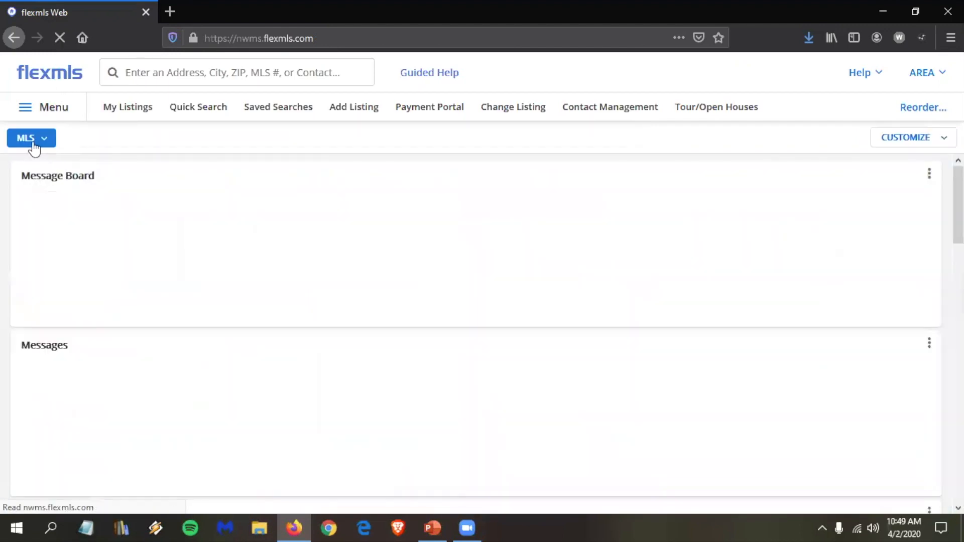
Step: Switch to the Market Stats dashboard and look through its inventory, price, volume and DOM charts
left_click(51, 143)
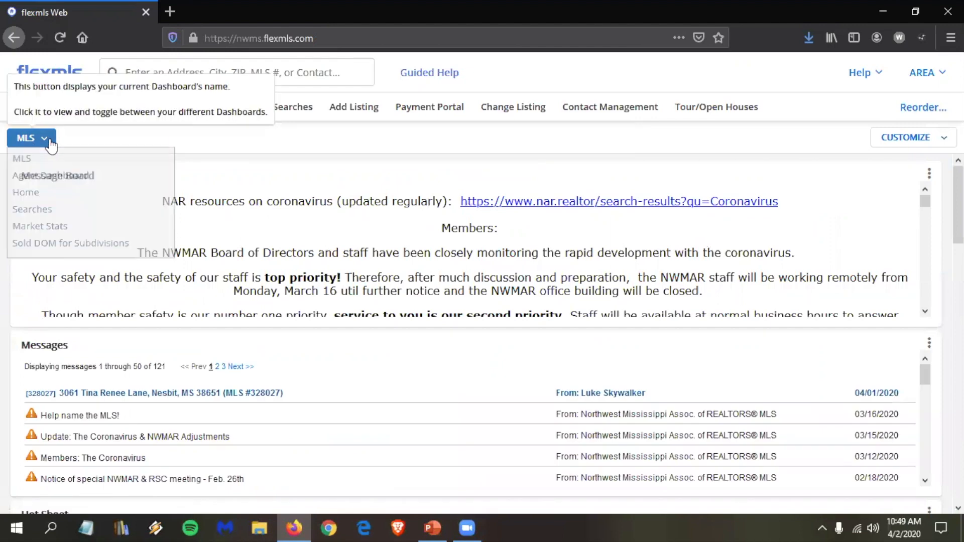
left_click(64, 227)
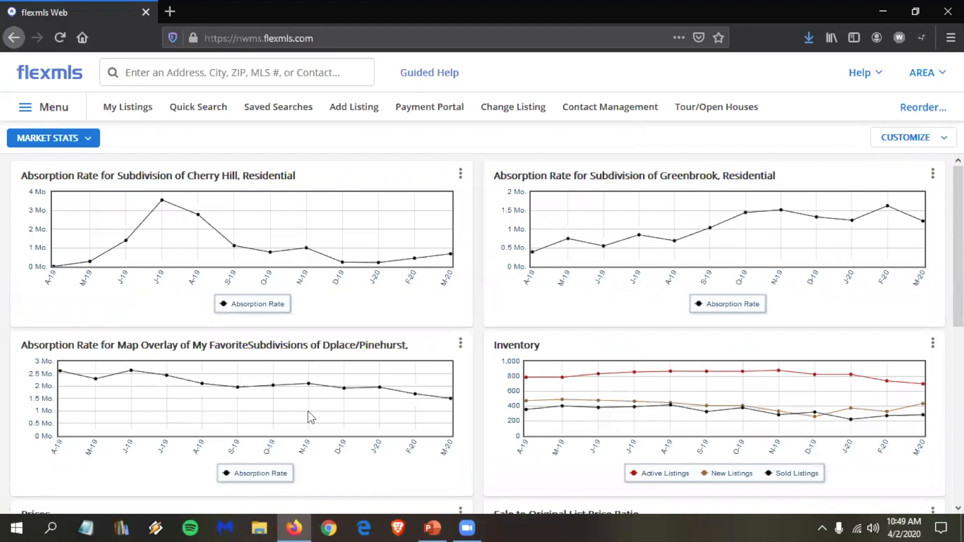
scroll(308, 412, "down", 3)
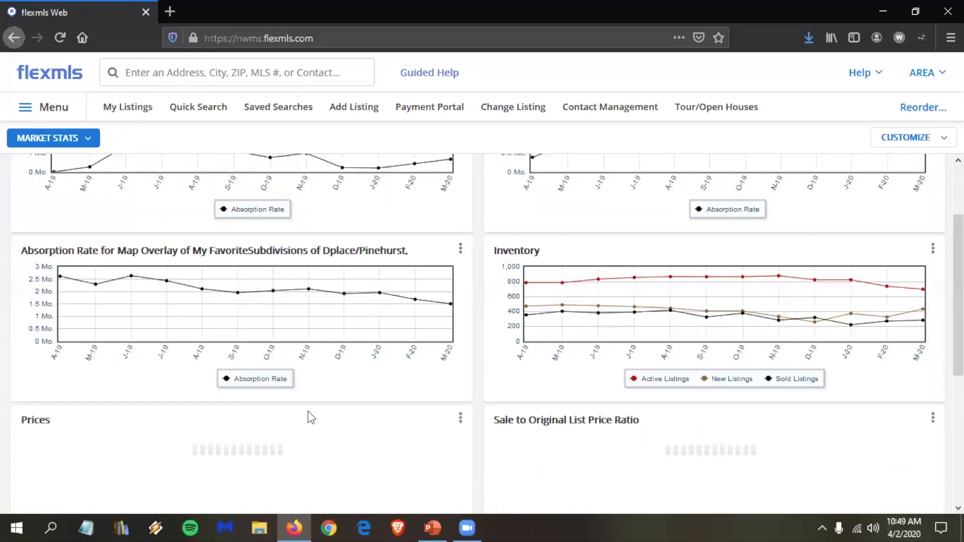
scroll(275, 230, "up", 3)
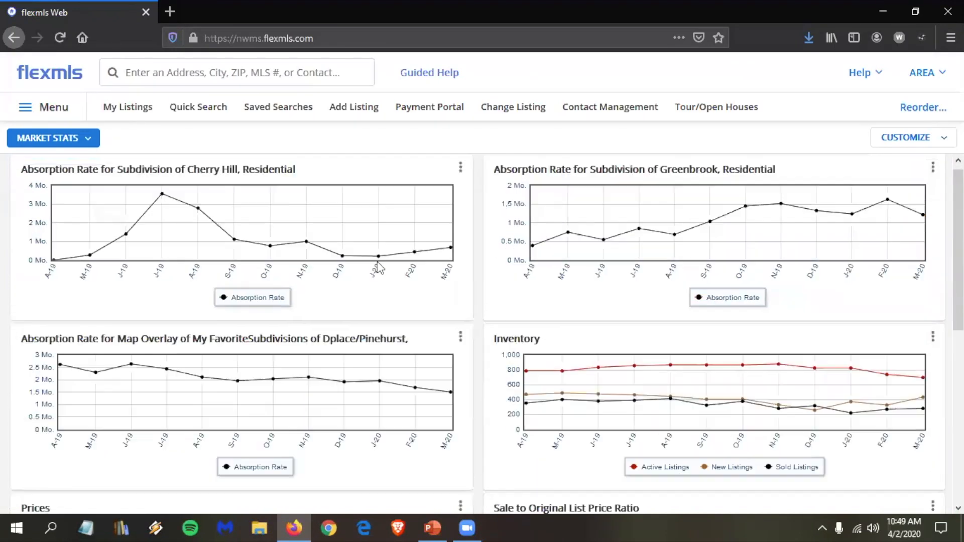
scroll(588, 187, "down", 6)
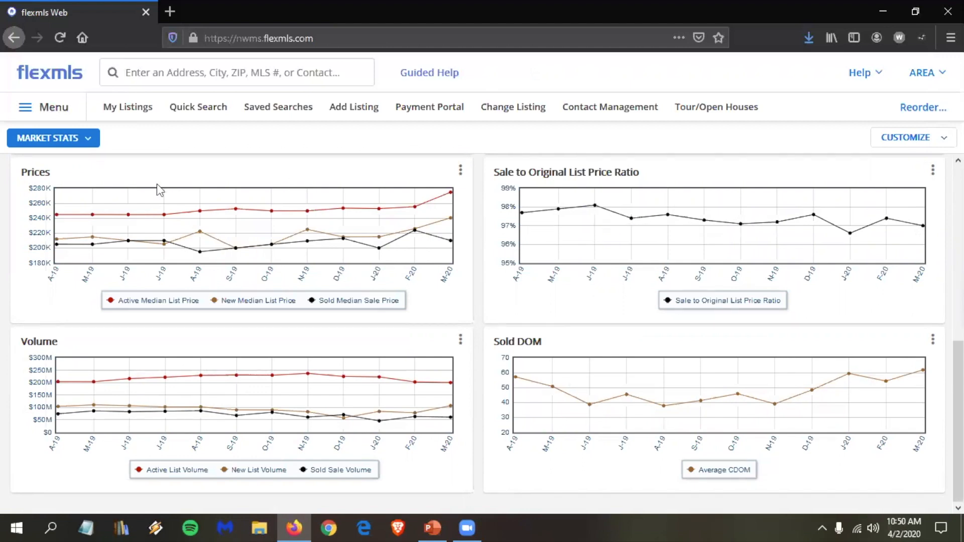
left_click(89, 137)
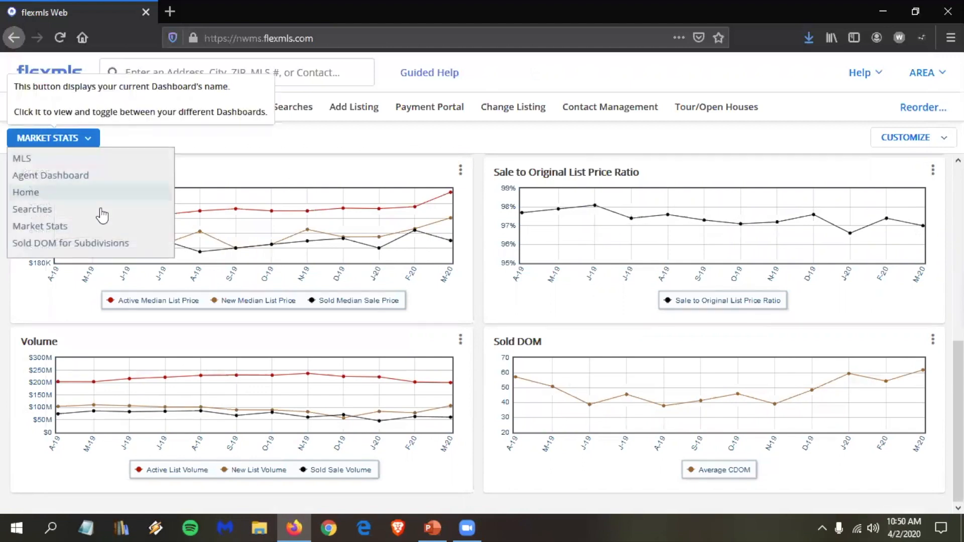
Step: Select the Sold DOM for Subdivisions dashboard showing Greenbrook, Cherry Hill, Braybourne and Cherry Tree charts
left_click(82, 243)
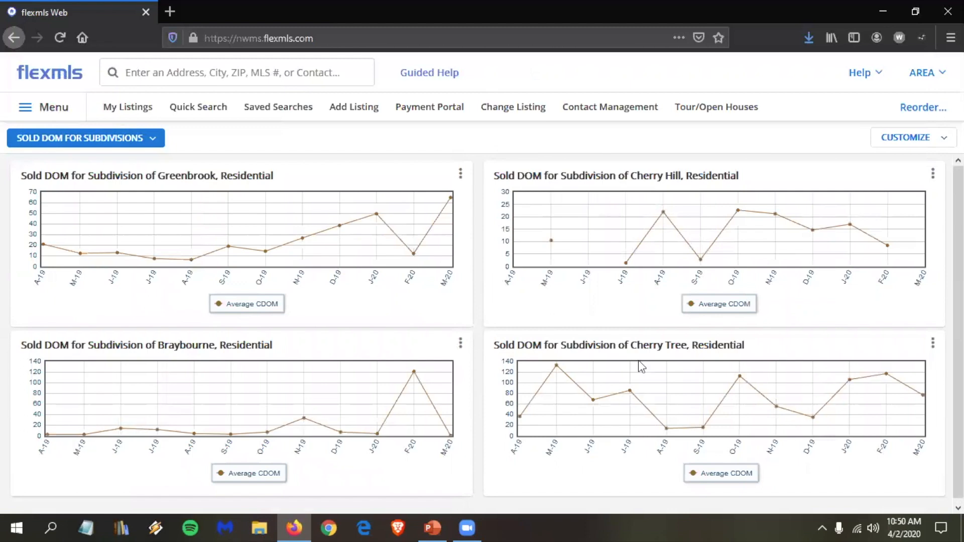
scroll(820, 394, "down", 1)
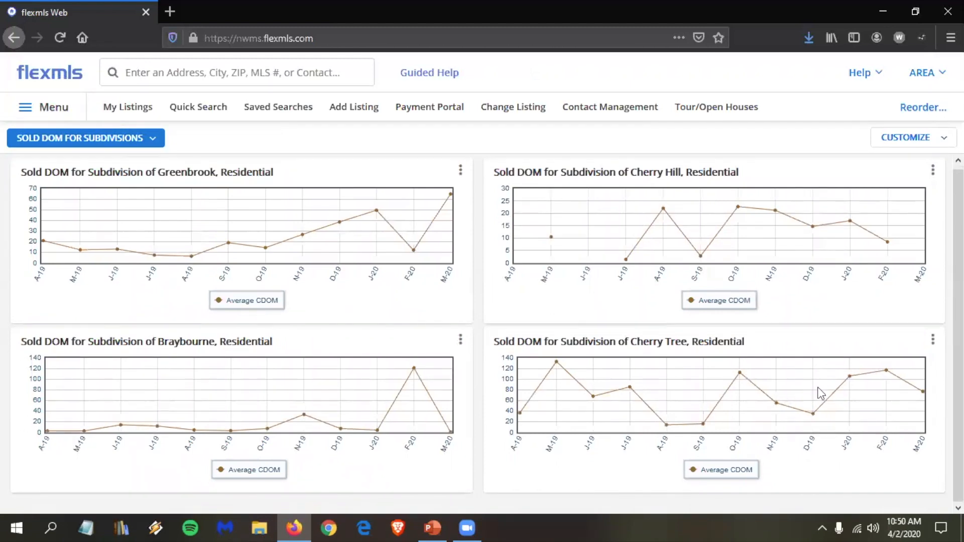